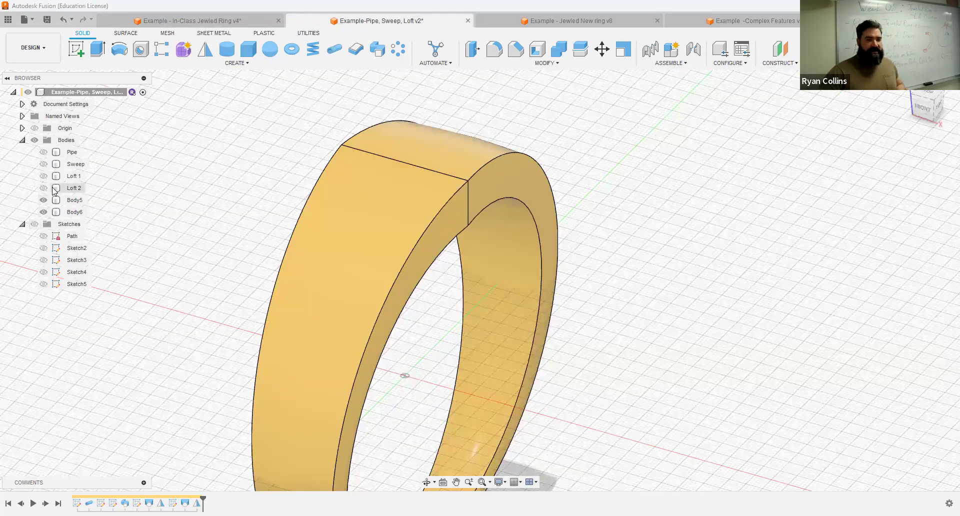
- Hide the Body5 and Body6 ring bodies and toggle the visibility of Loft 1 and Loft 2
click(44, 200)
click(44, 212)
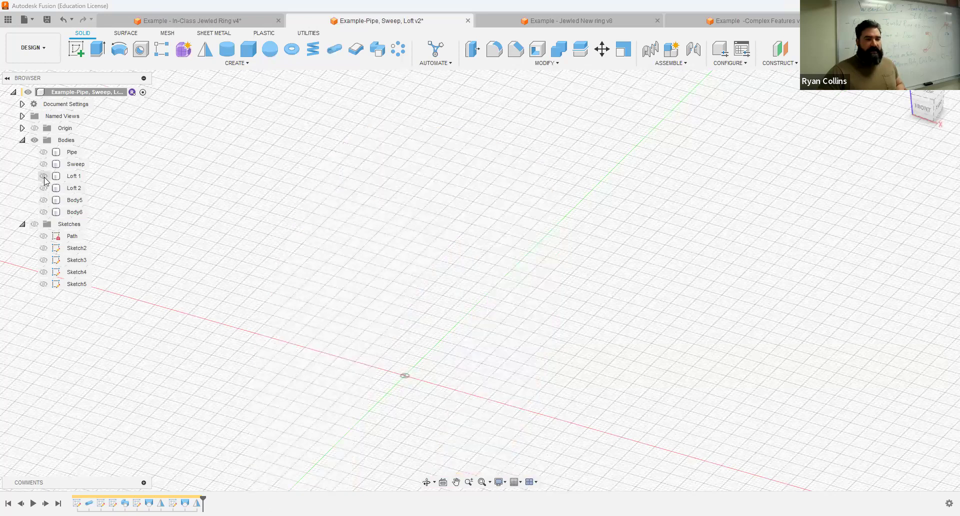
click(44, 176)
click(44, 188)
- Switch to the In-Class Jewled Ring design, show Loft Ring instead of Pipe Ring, and examine the setting base under the jewel
click(231, 21)
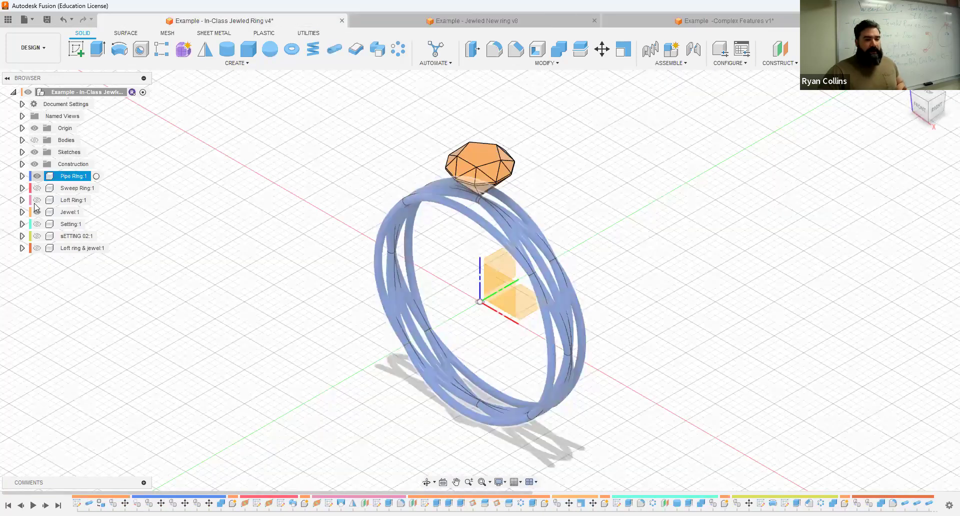
click(37, 176)
click(36, 201)
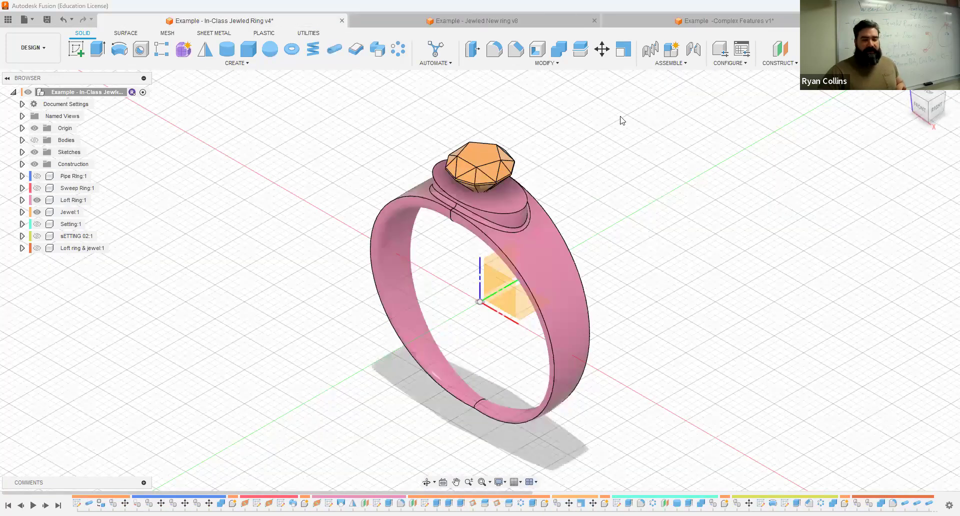
scroll(379, 234, up, 2)
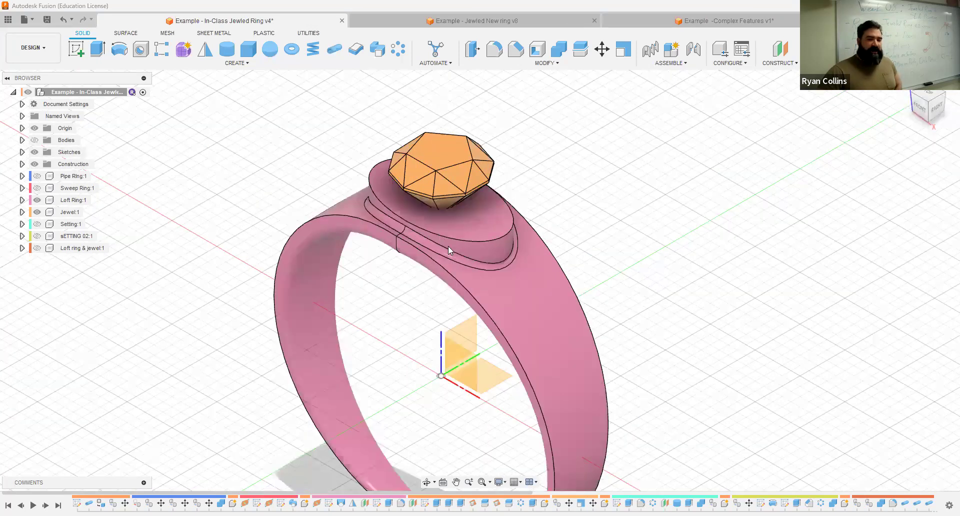
scroll(466, 248, up, 1)
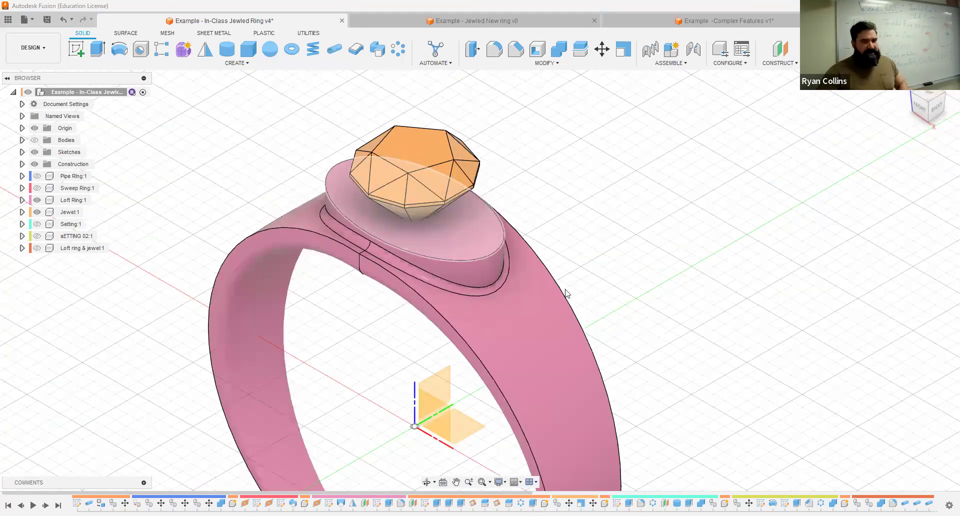
scroll(615, 188, down, 1)
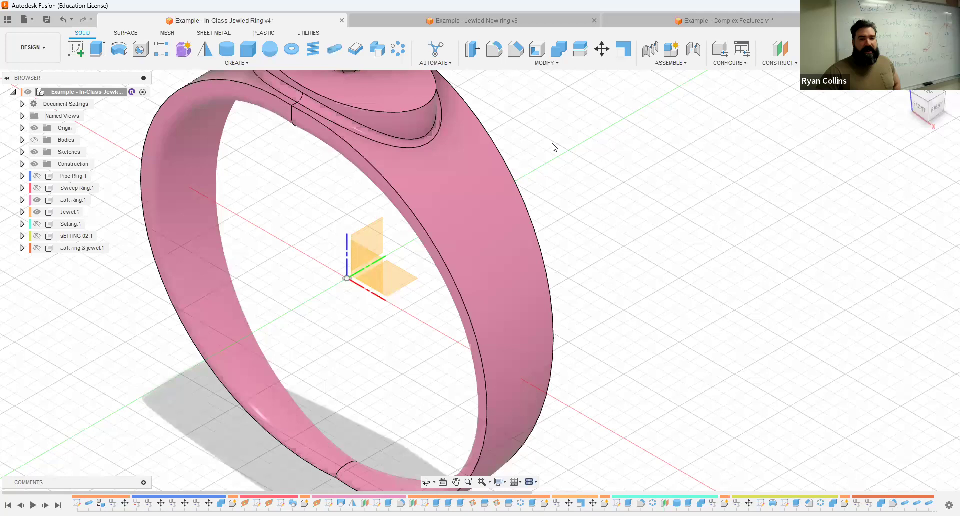
scroll(689, 128, down, 1)
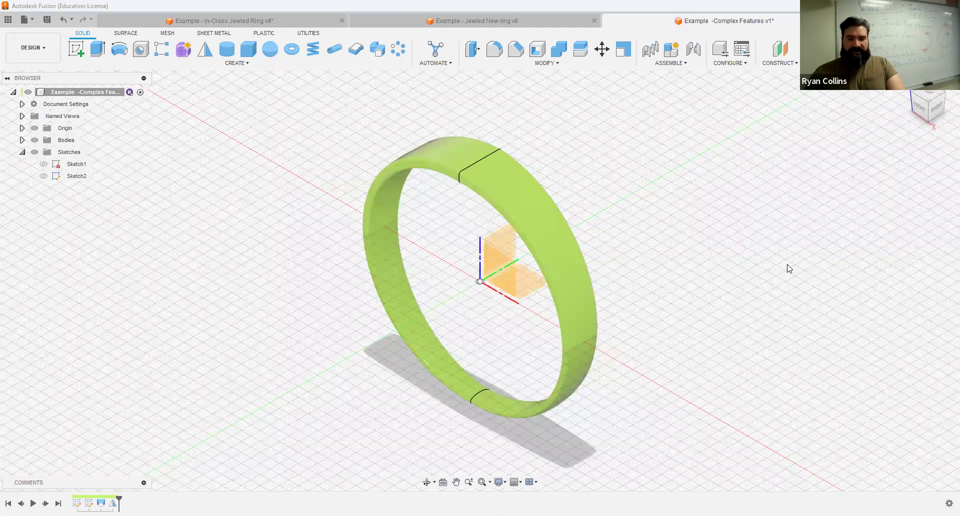
- Create a construction plane in the Complex Features design, offset 55 mm from the XY plane to the band's crest
click(945, 92)
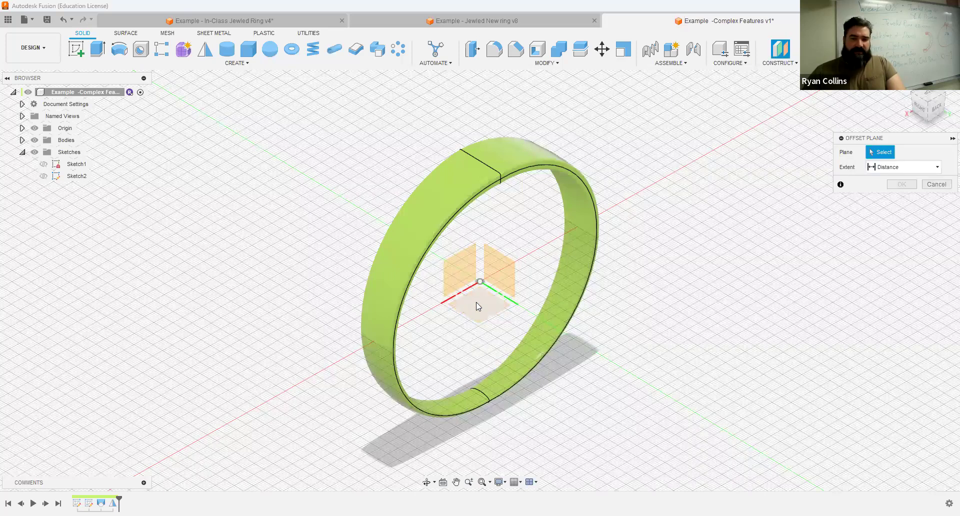
drag(466, 303, 466, 129)
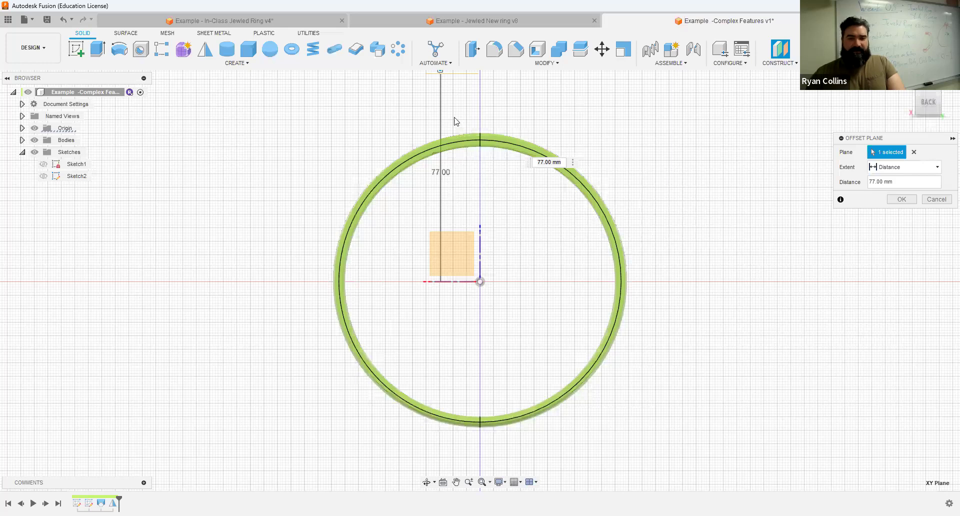
drag(441, 114, 440, 177)
scroll(465, 181, up, 5)
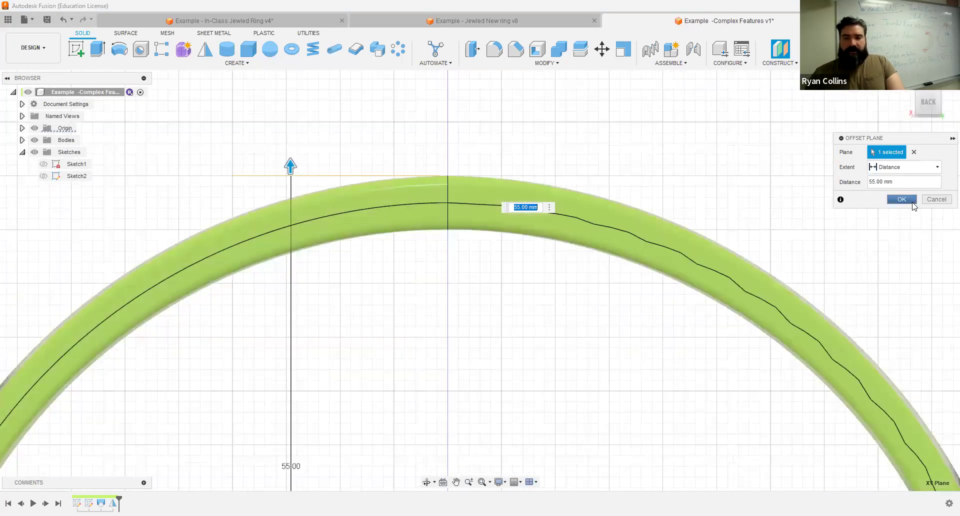
key(Return)
- Sketch an ellipse about 52 mm long on the offset plane, centred on the origin with its long axis along the band, and finish the sketch
shift+middle_drag(522, 196, 519, 246)
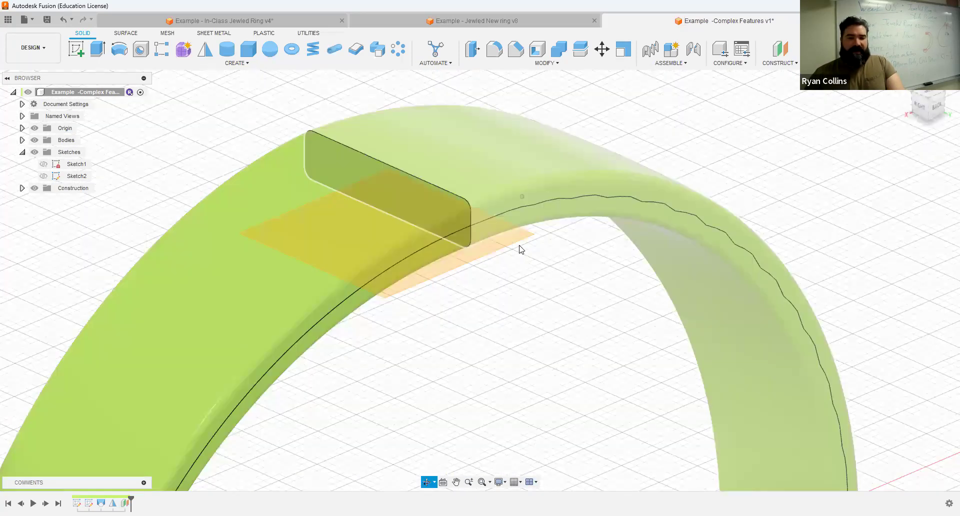
scroll(447, 235, down, 4)
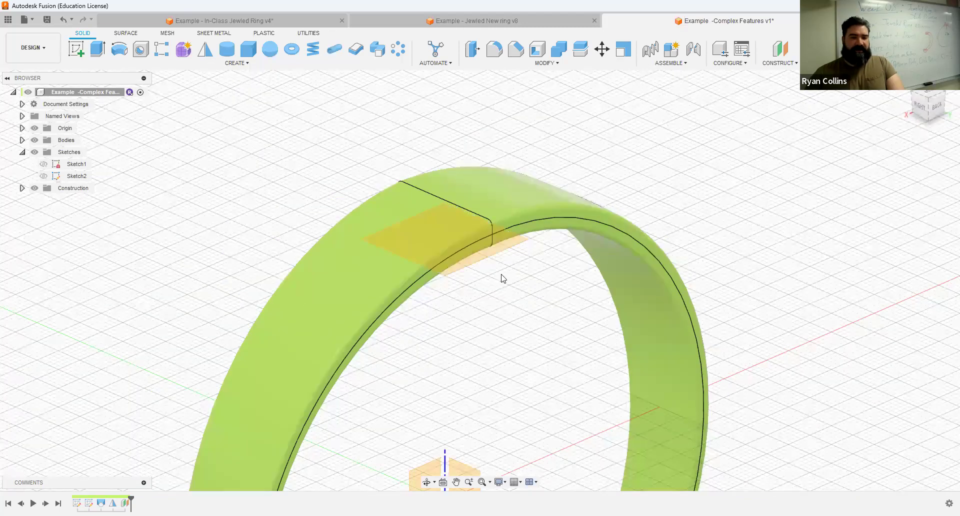
scroll(376, 118, down, 3)
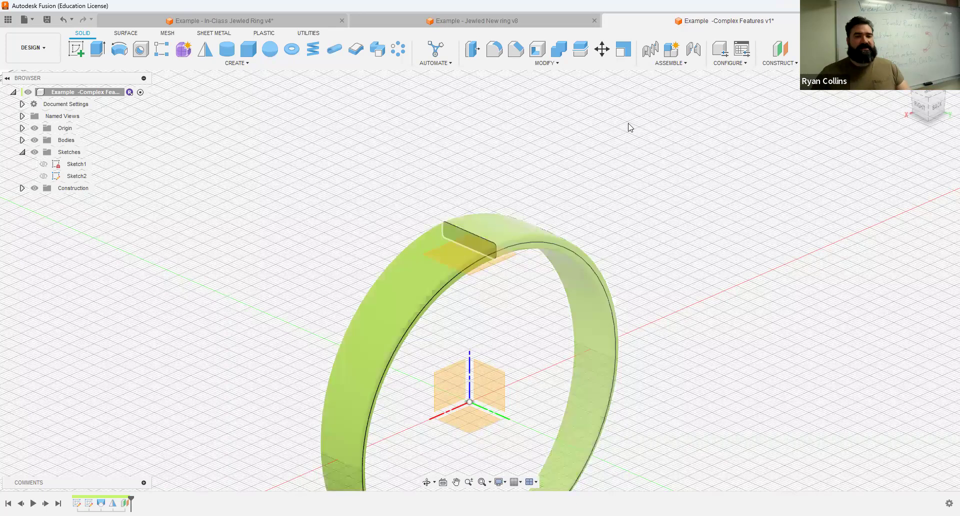
click(76, 48)
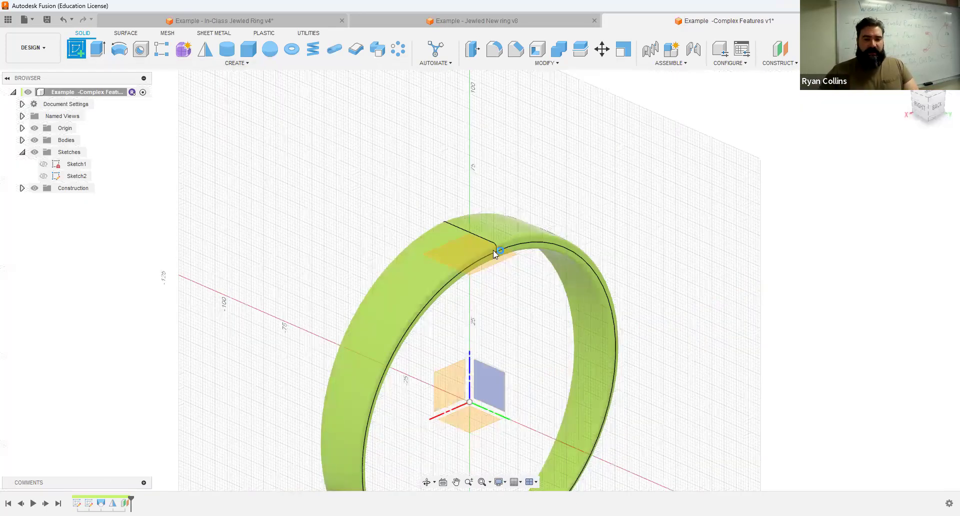
click(492, 252)
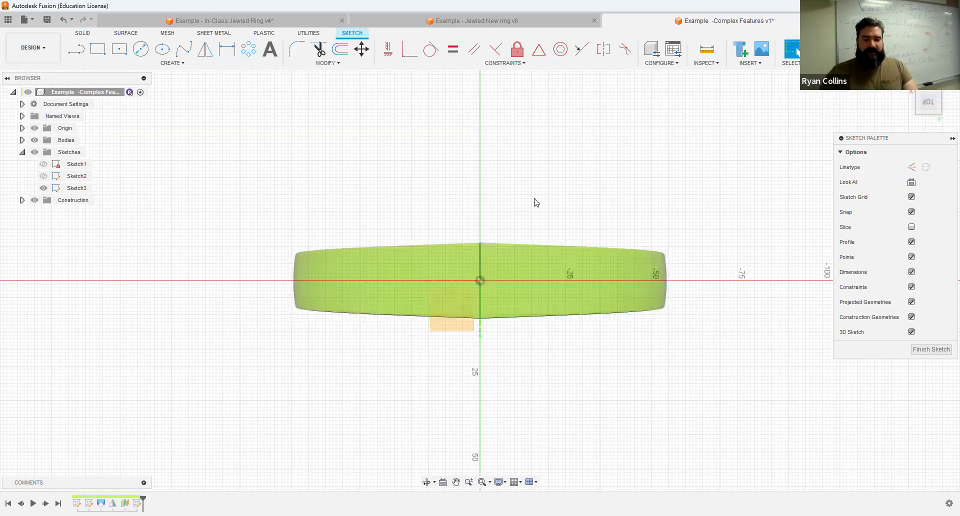
click(162, 49)
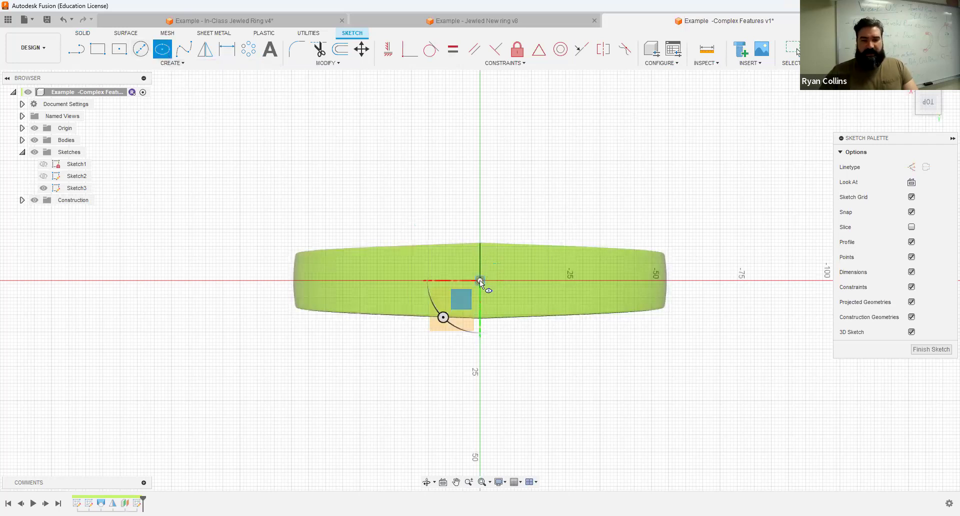
click(481, 253)
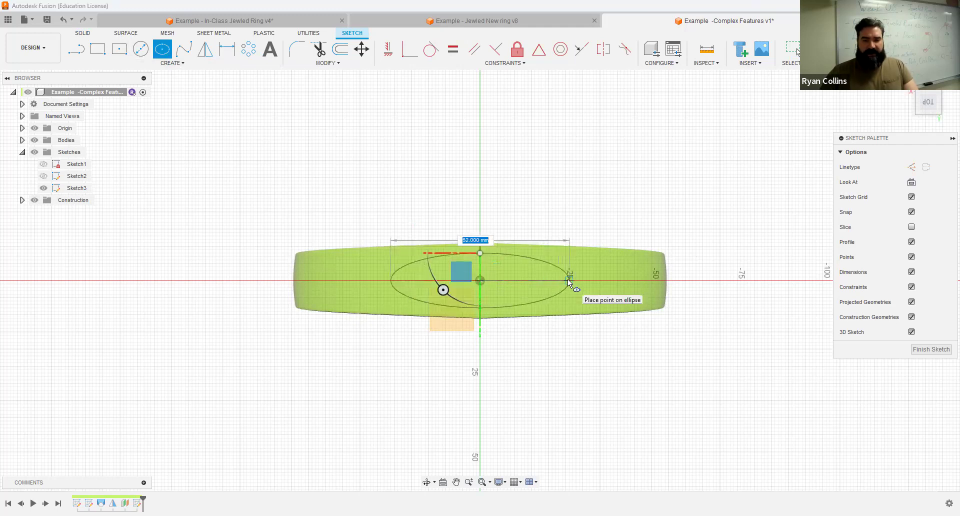
click(568, 279)
key(Escape)
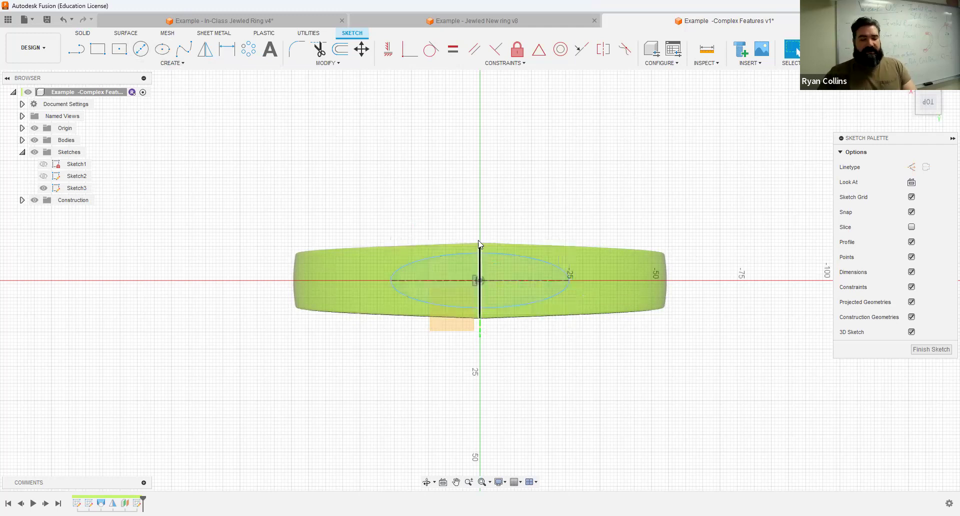
shift+middle_drag(525, 232, 568, 167)
click(795, 50)
click(825, 50)
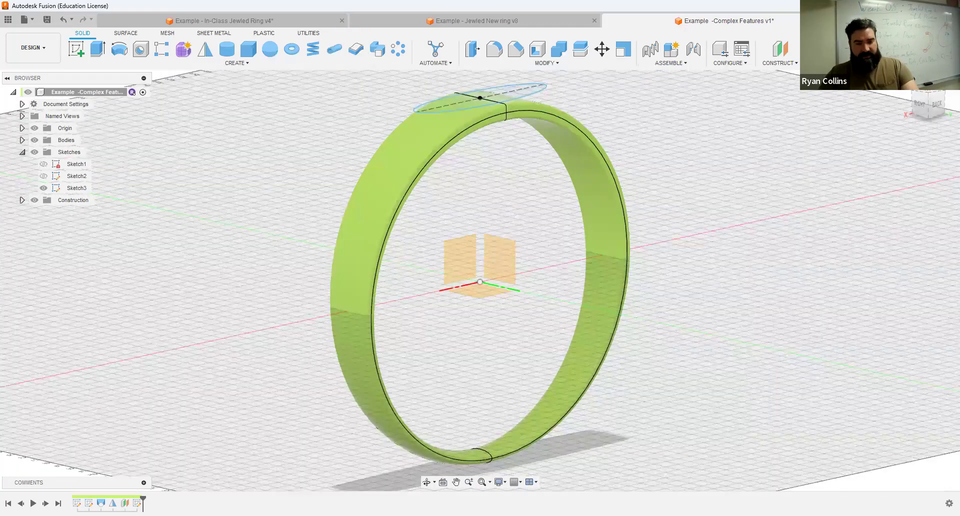
- Extrude the ellipse on two sides as a new body, 2 mm above the sketch plane and 8 mm down through the band
scroll(757, 109, down, 3)
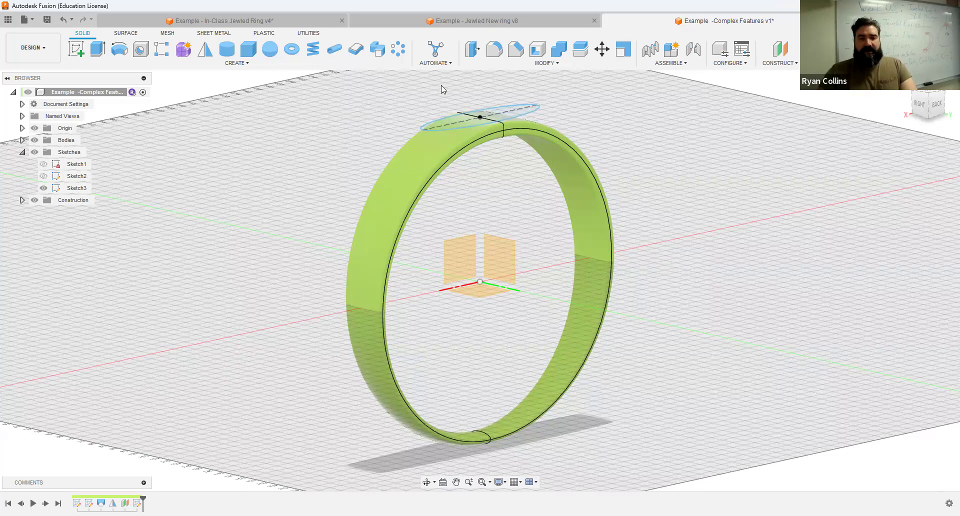
key(e)
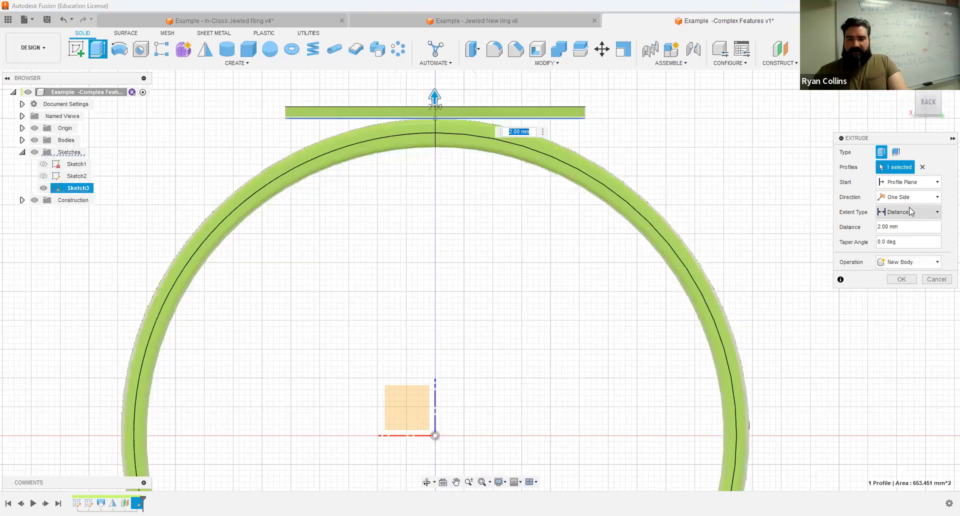
click(909, 198)
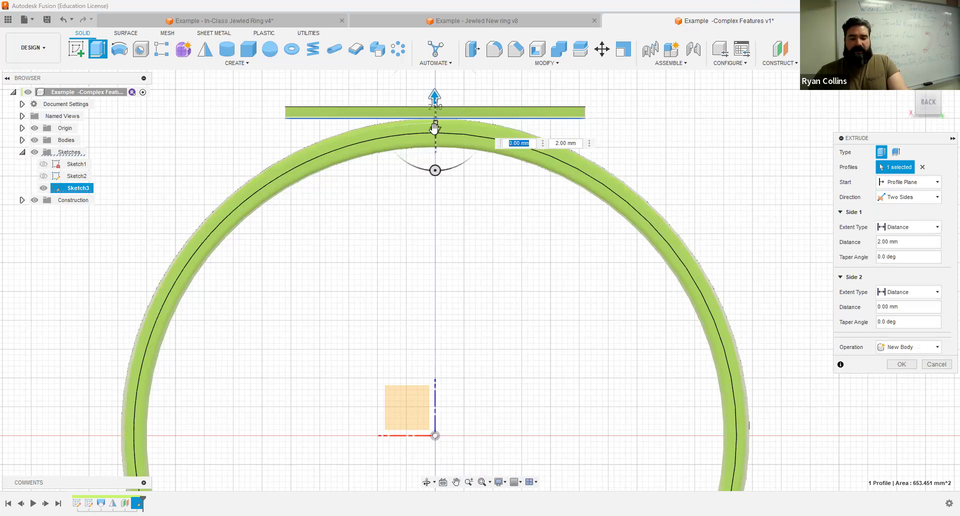
click(918, 199)
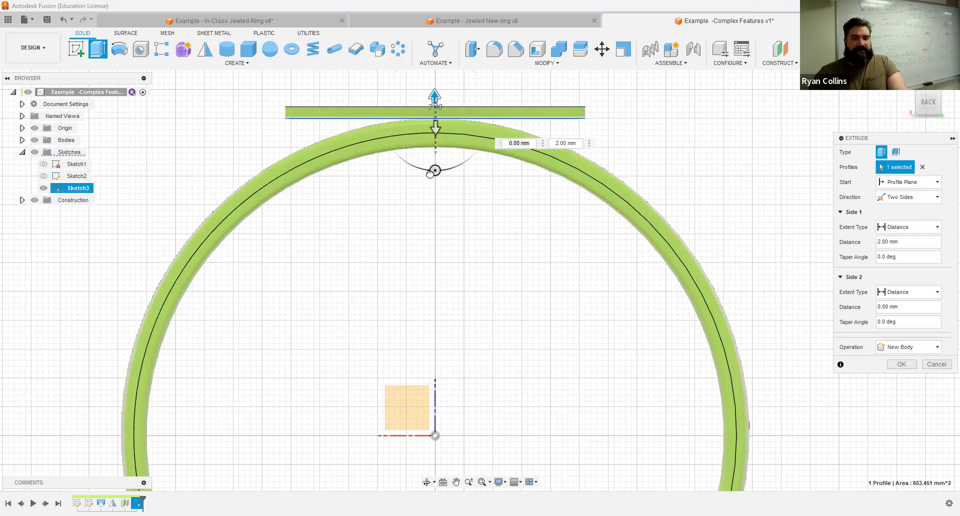
drag(435, 128, 470, 153)
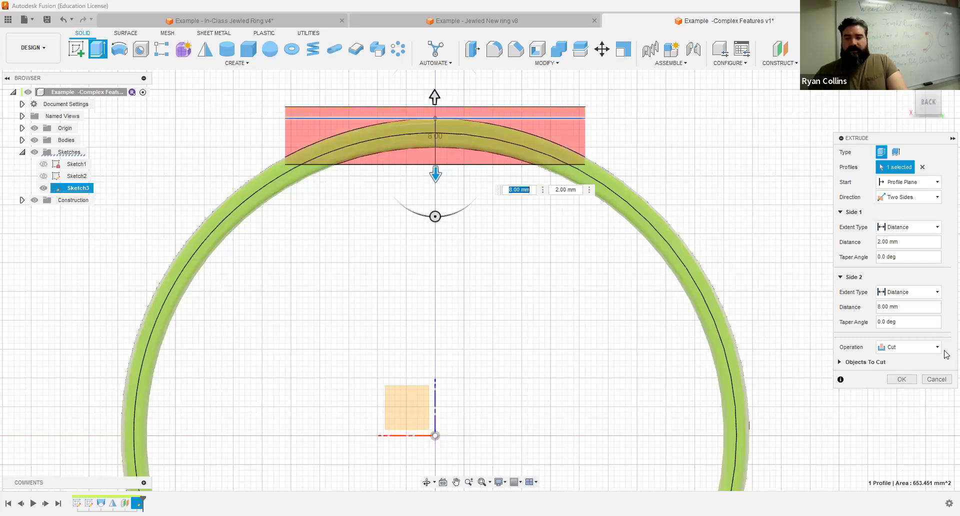
click(924, 347)
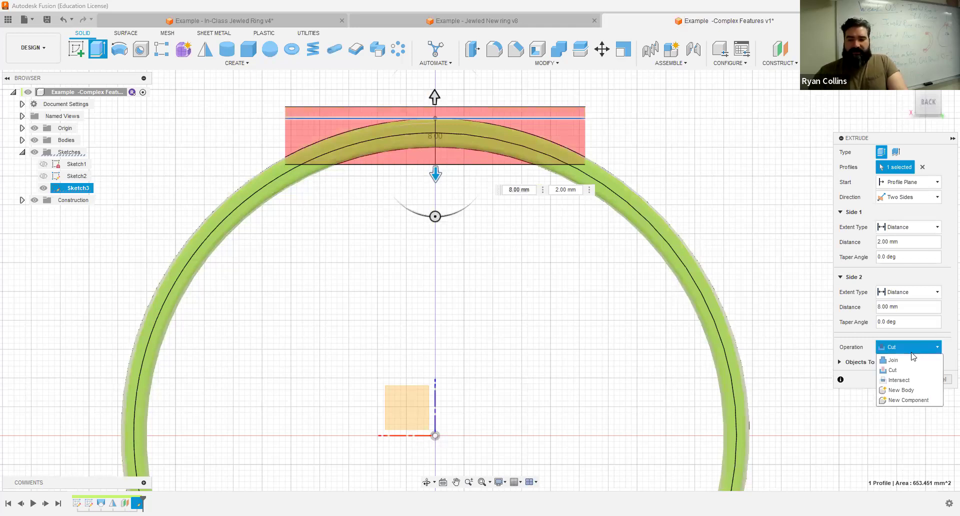
click(904, 391)
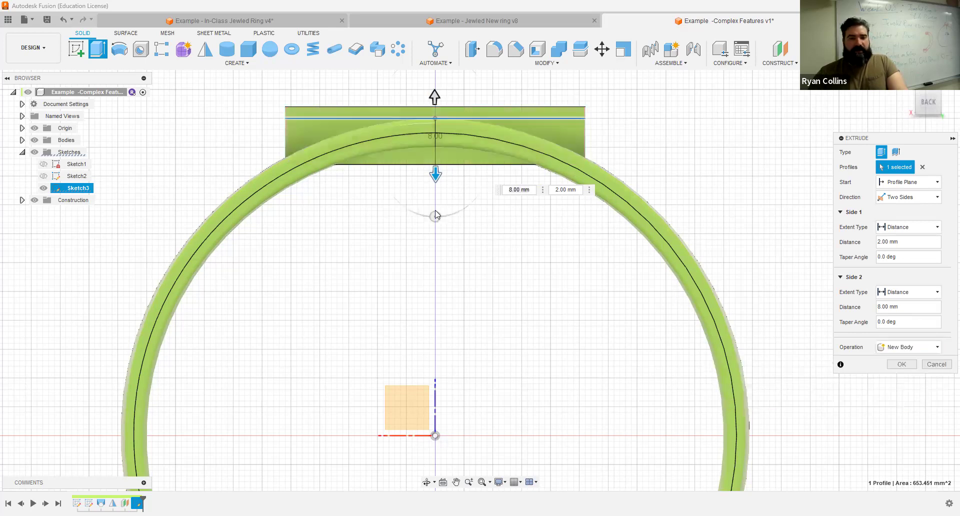
shift+middle_drag(473, 227, 590, 268)
click(901, 365)
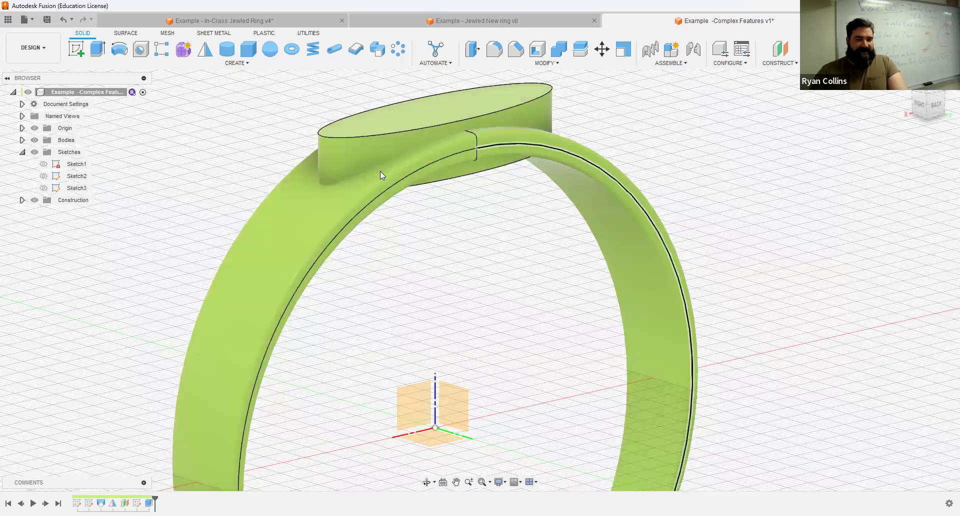
- Cut the elliptical body with the ring band as the tool body using Combine, keeping the tool
click(557, 58)
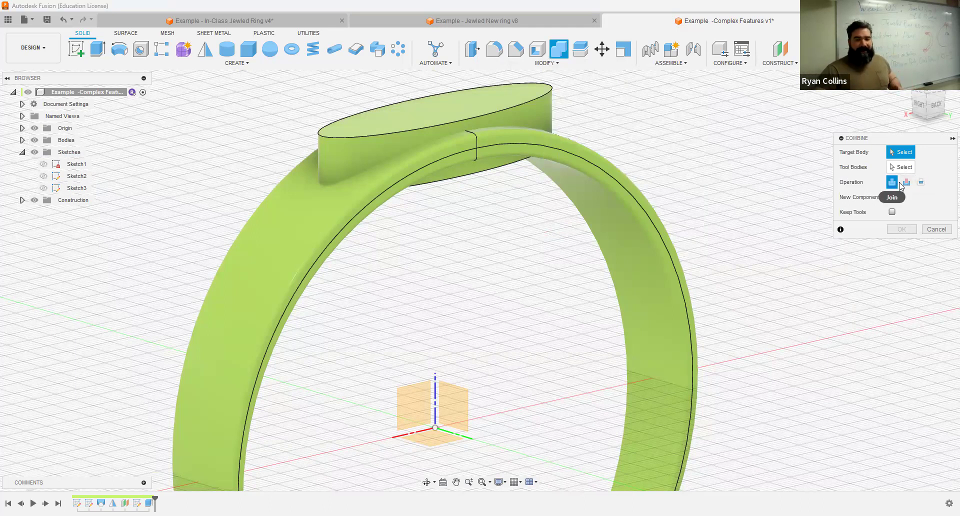
click(907, 183)
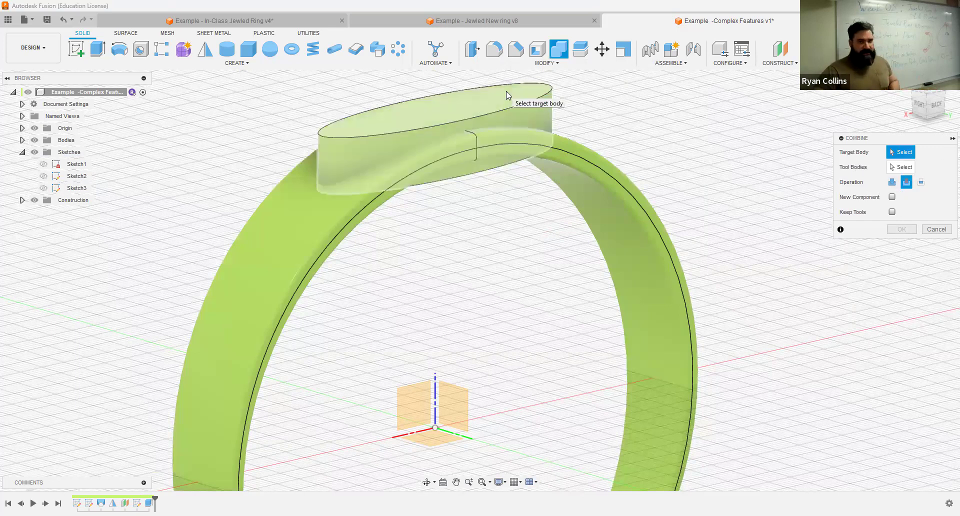
click(543, 150)
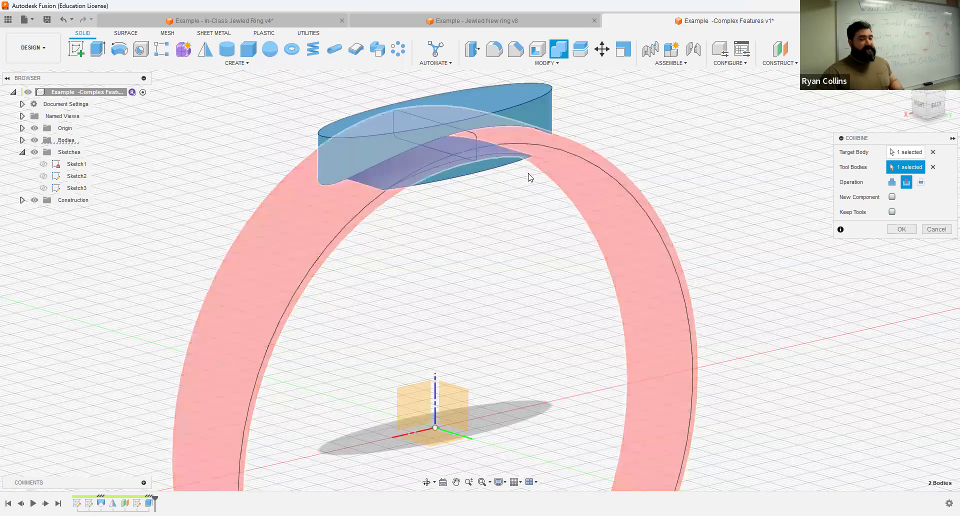
click(892, 212)
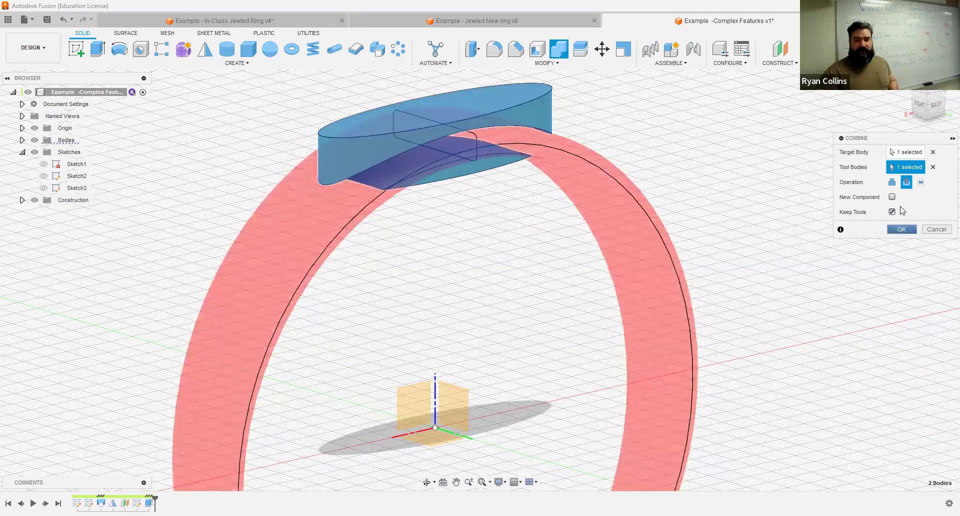
click(937, 105)
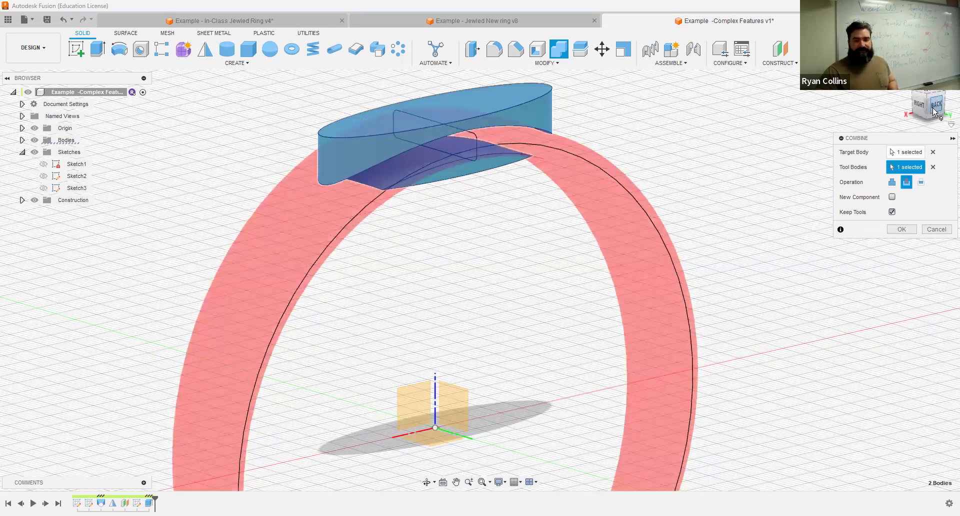
key(Return)
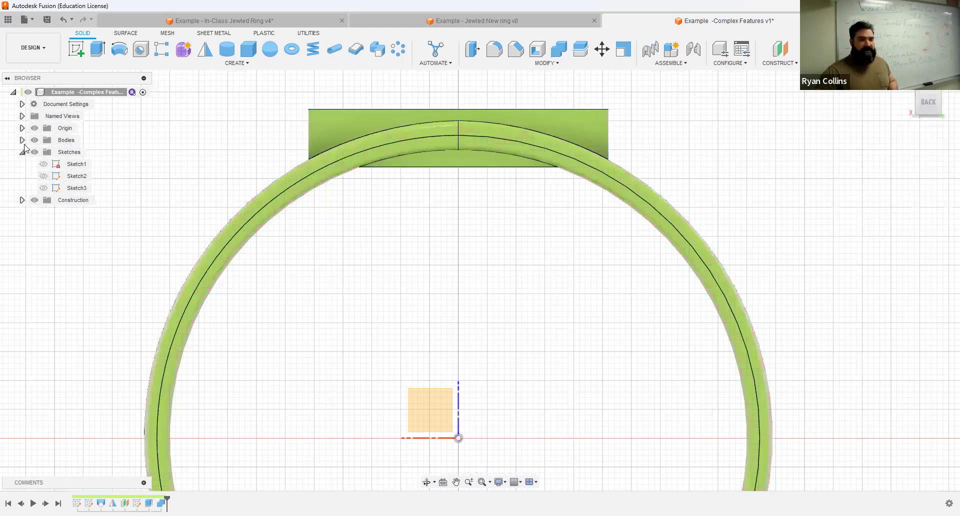
- Rename the ring band body as Loft Ring and hide Body2, the leftover elliptical piece inside the band
click(22, 140)
click(75, 152)
click(75, 152)
text(Loft Ring)
key(Return)
ctrl+click(48, 167)
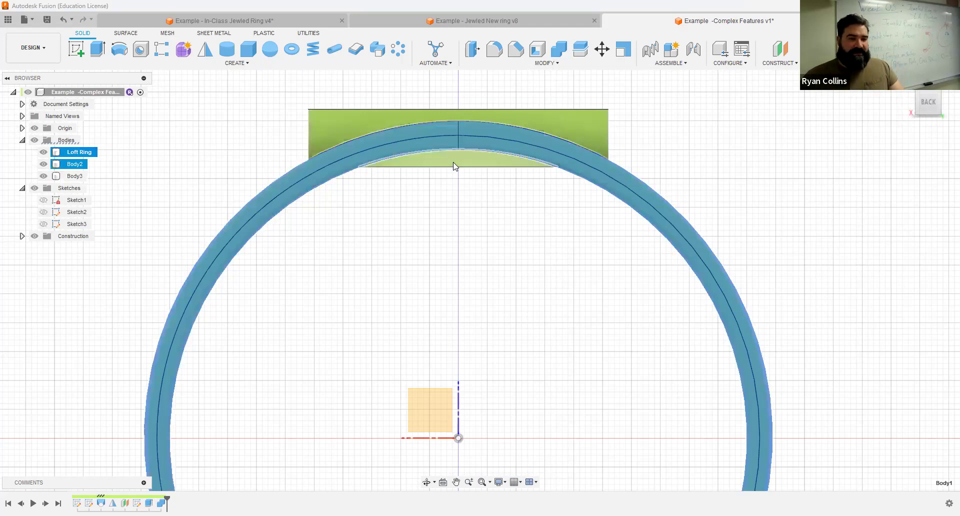
click(43, 165)
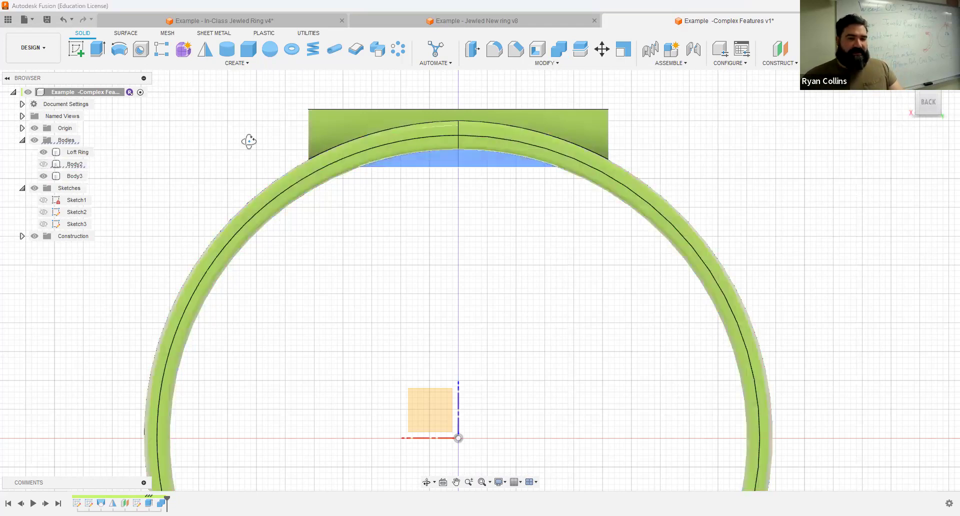
- Hide the Loft Ring body to examine the curved underside of the setting, and show the band again
shift+middle_drag(310, 200, 381, 239)
middle_drag(381, 239, 518, 362)
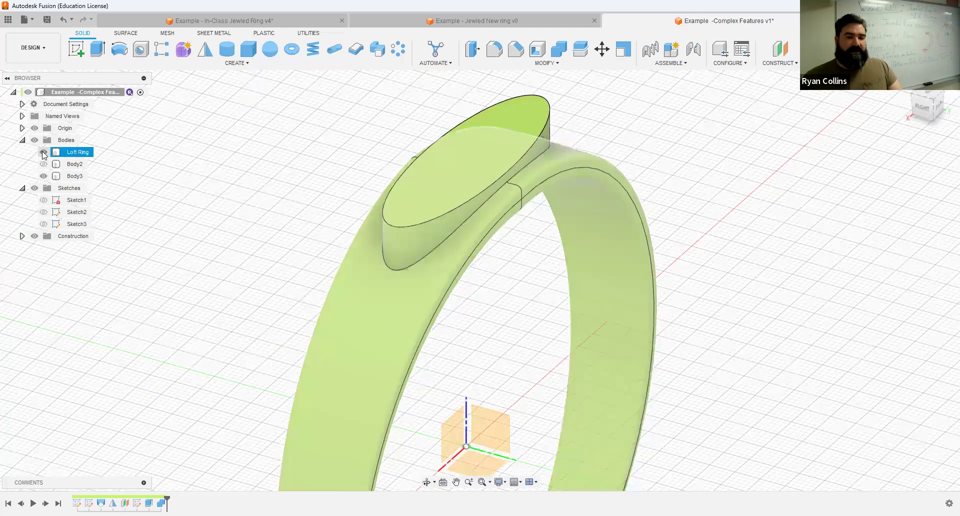
click(43, 152)
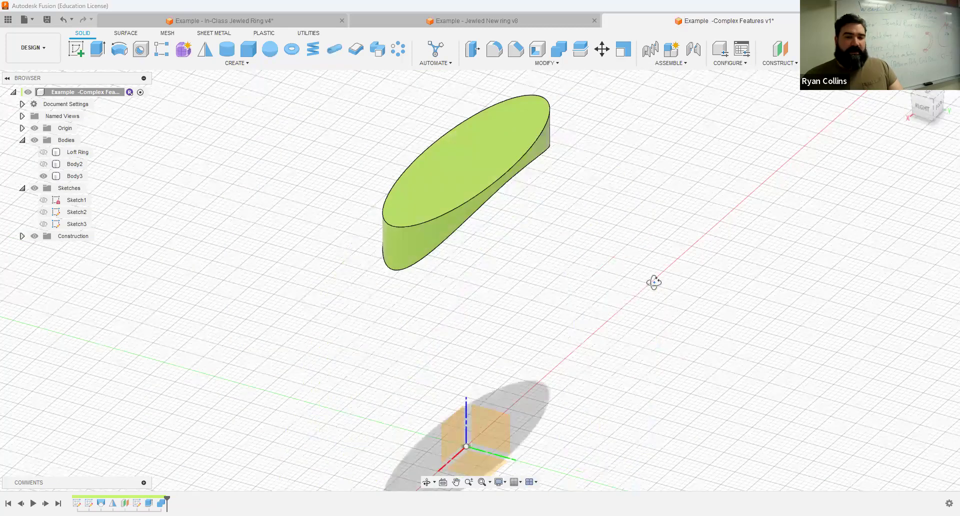
shift+middle_drag(600, 228, 636, 255)
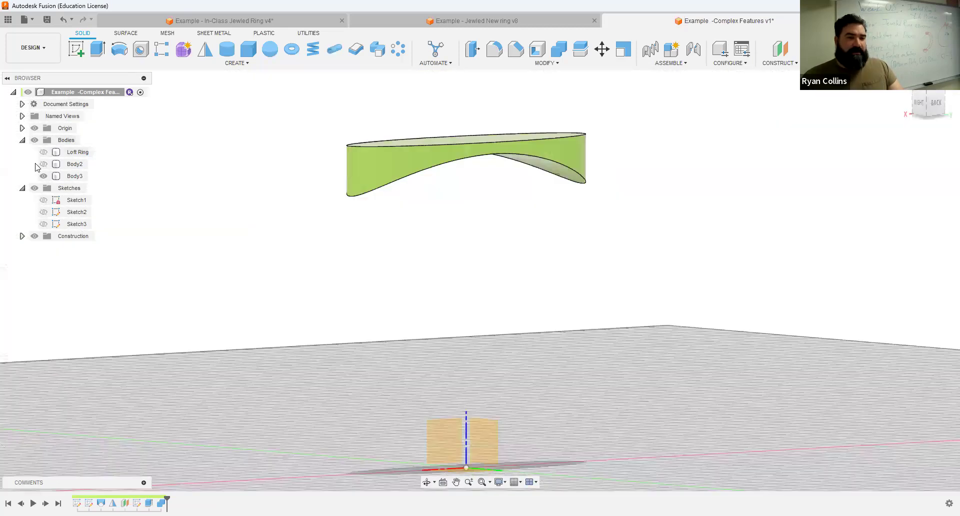
click(55, 153)
key(v)
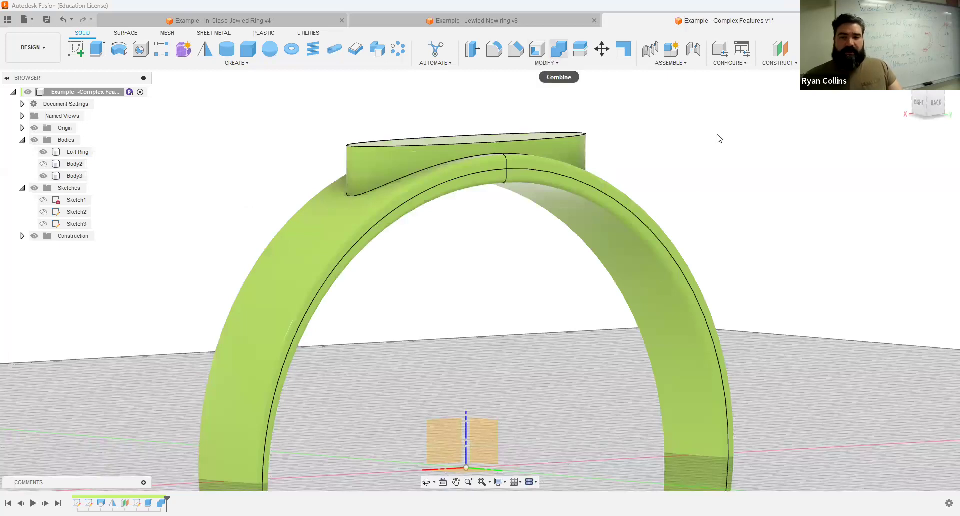
- Join the Loft Ring and the elliptical setting body with Combine, without keeping the tool body
click(599, 213)
click(892, 182)
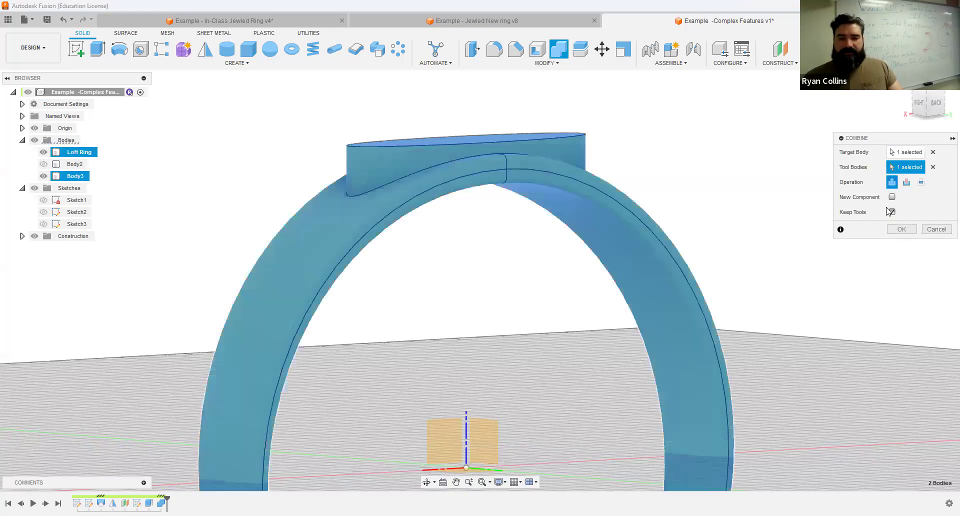
click(892, 212)
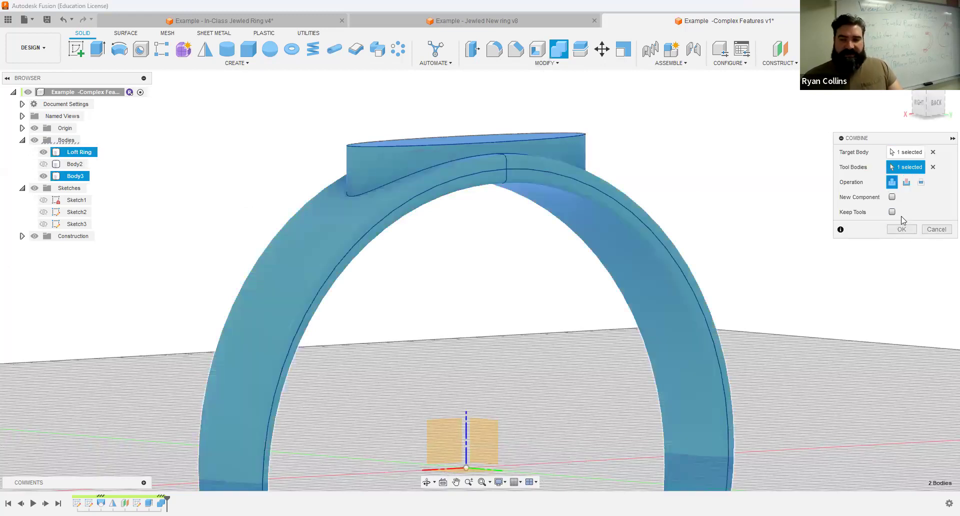
click(902, 229)
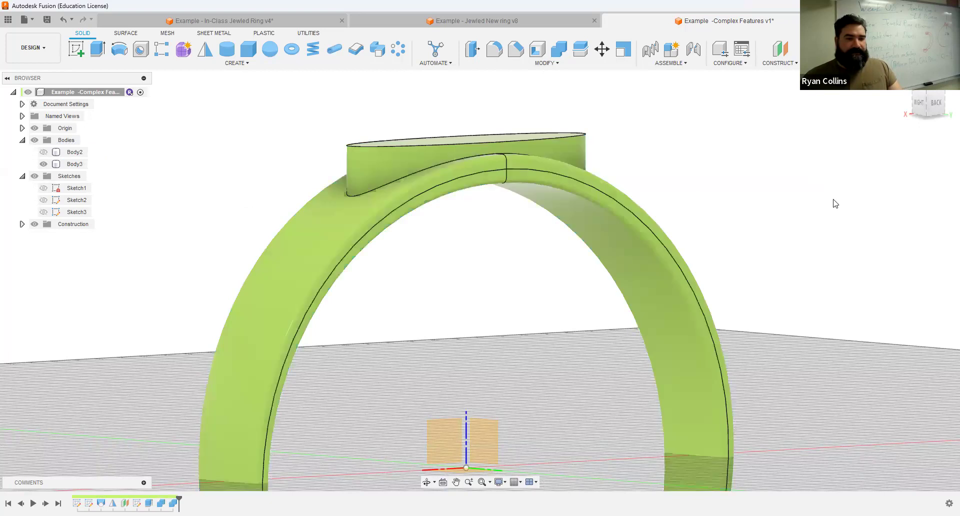
- Start a Pipe along the elliptical top edge of the setting, with a circular section and the Join operation
shift+middle_drag(538, 219, 612, 165)
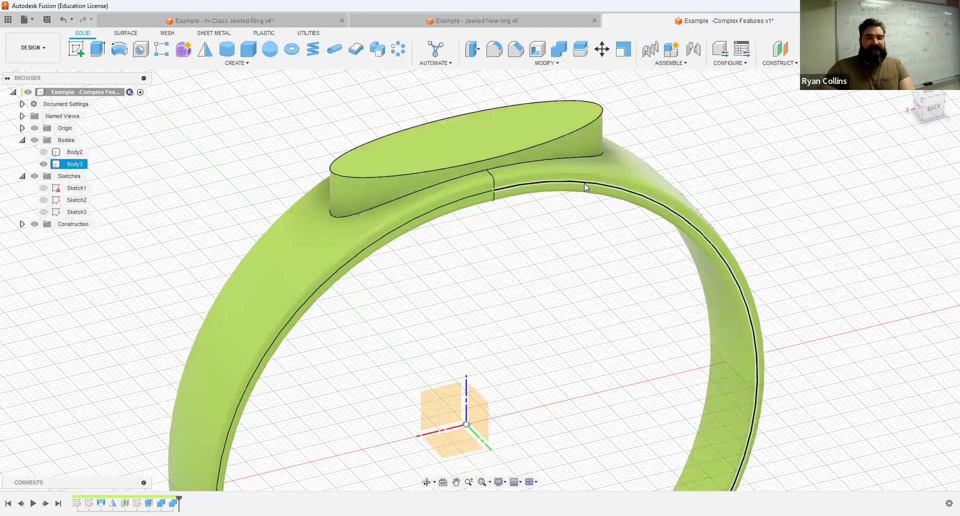
middle_drag(732, 158, 733, 158)
middle_drag(666, 201, 549, 119)
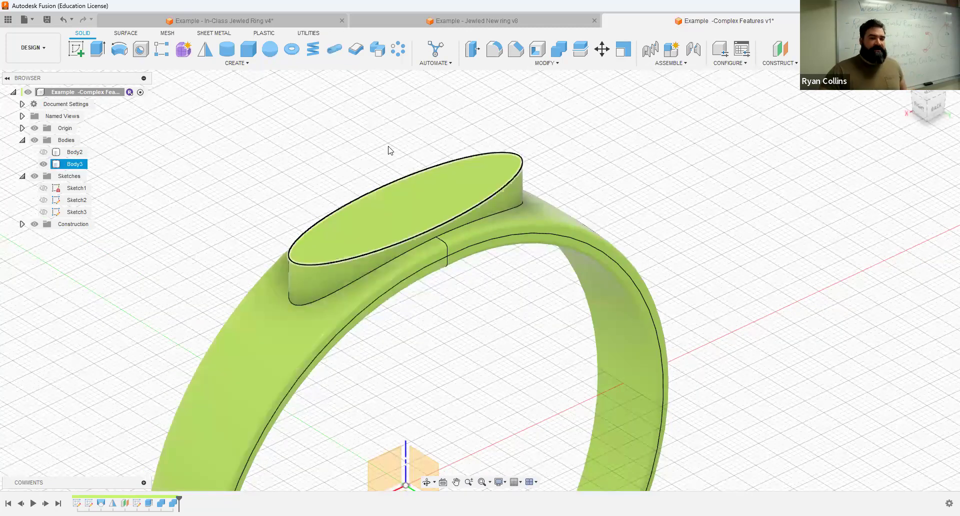
click(334, 50)
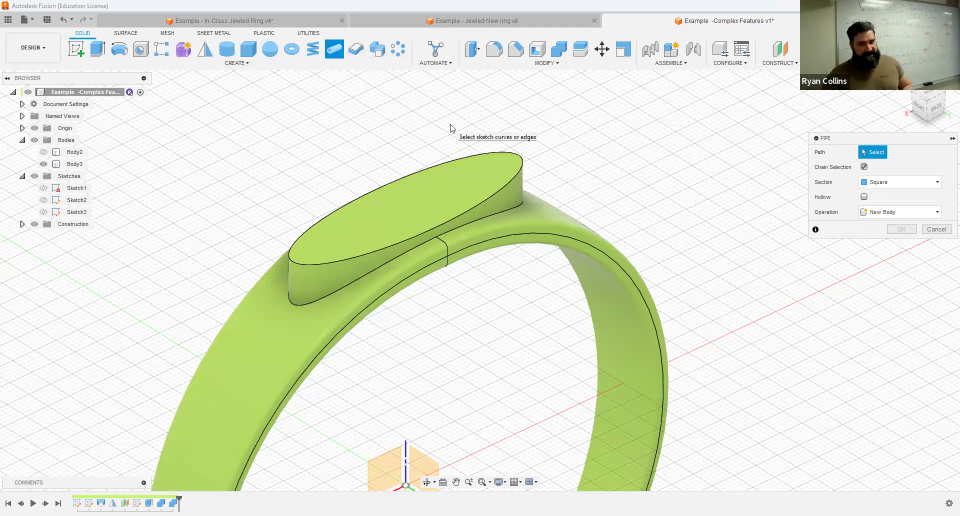
scroll(467, 224, up, 3)
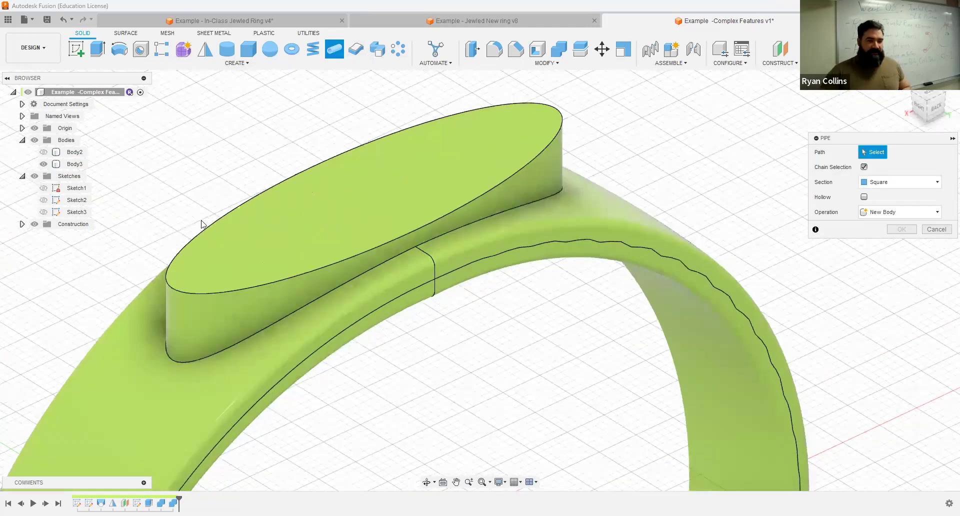
click(244, 206)
click(903, 213)
click(890, 226)
click(892, 257)
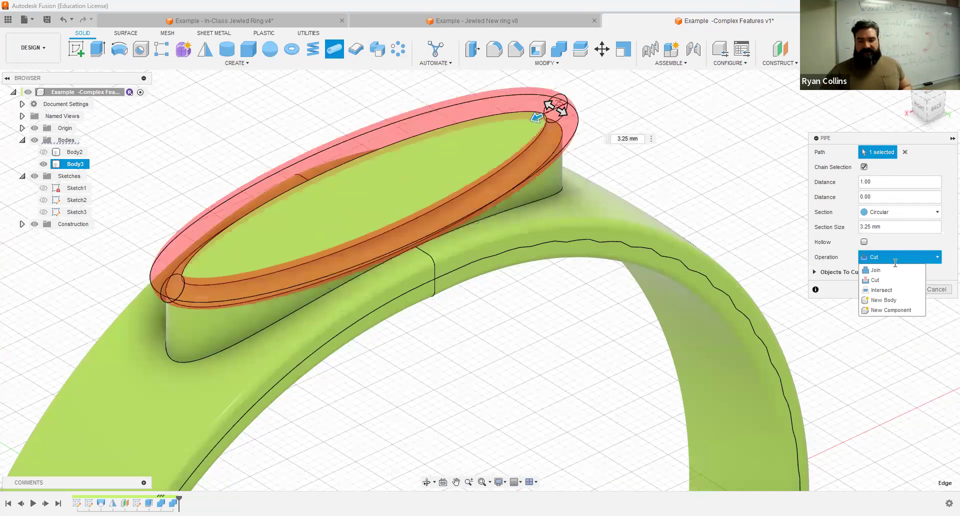
click(890, 273)
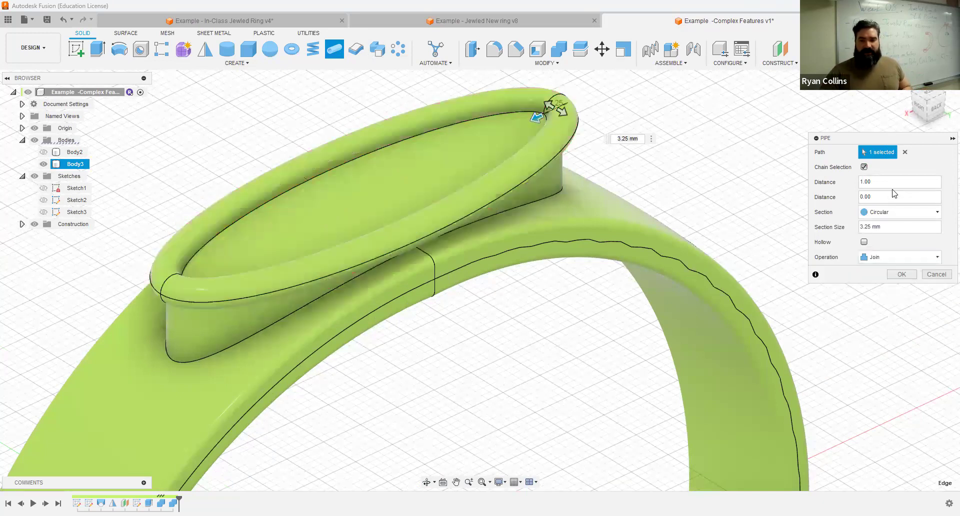
- Set the pipe's section size to 1 mm and create the rim around the setting's top edge
click(891, 227)
drag(891, 226, 849, 230)
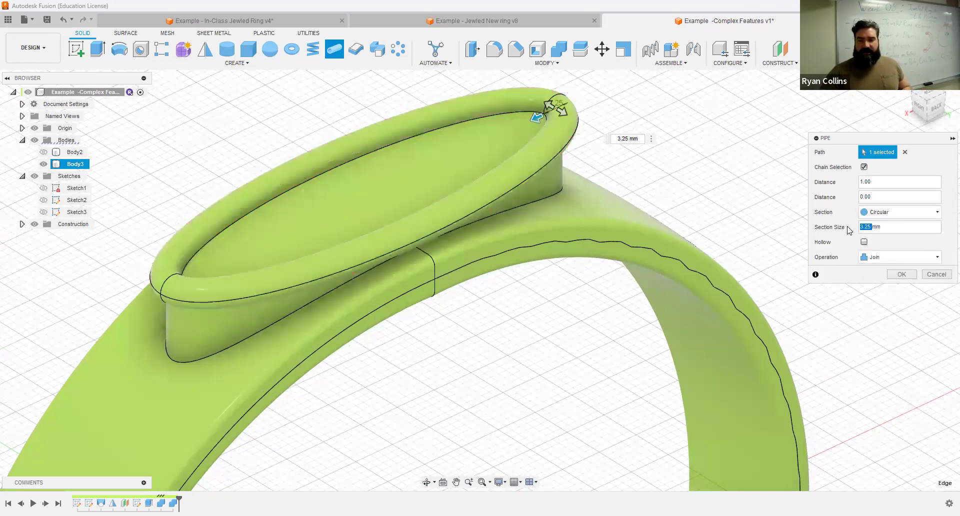
text(1)
key(Return)
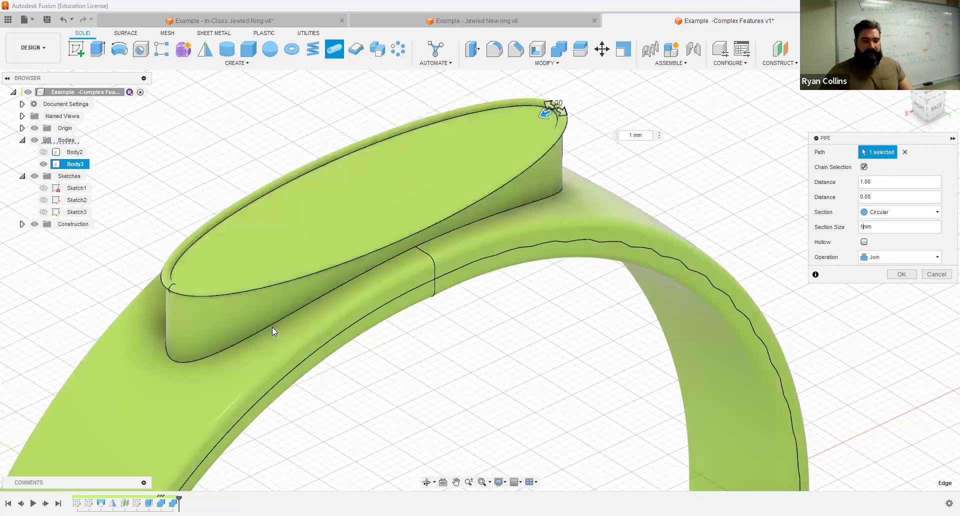
mouse_move(298, 253)
shift+middle_down()
mouse_move(353, 247)
mouse_move(335, 250)
mouse_move(375, 260)
mouse_move(314, 259)
shift+middle_up()
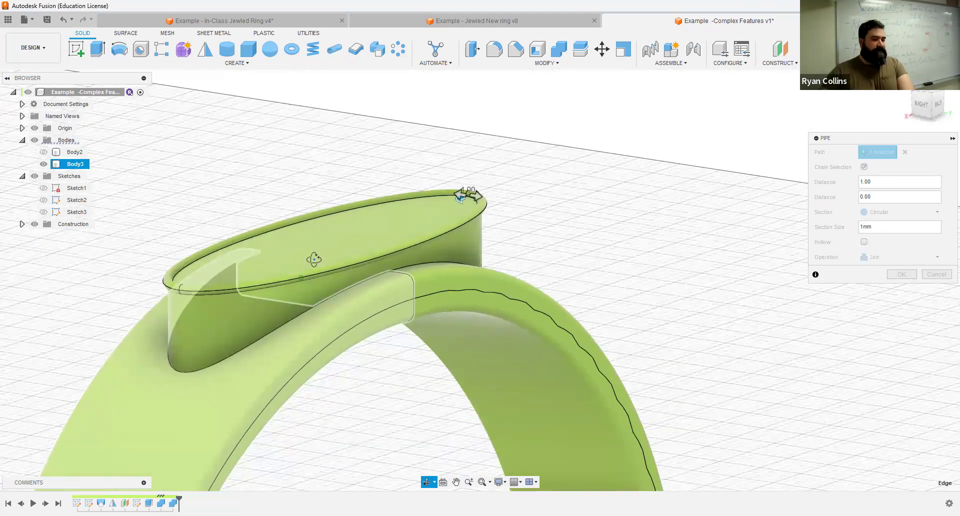
middle_drag(572, 284, 658, 225)
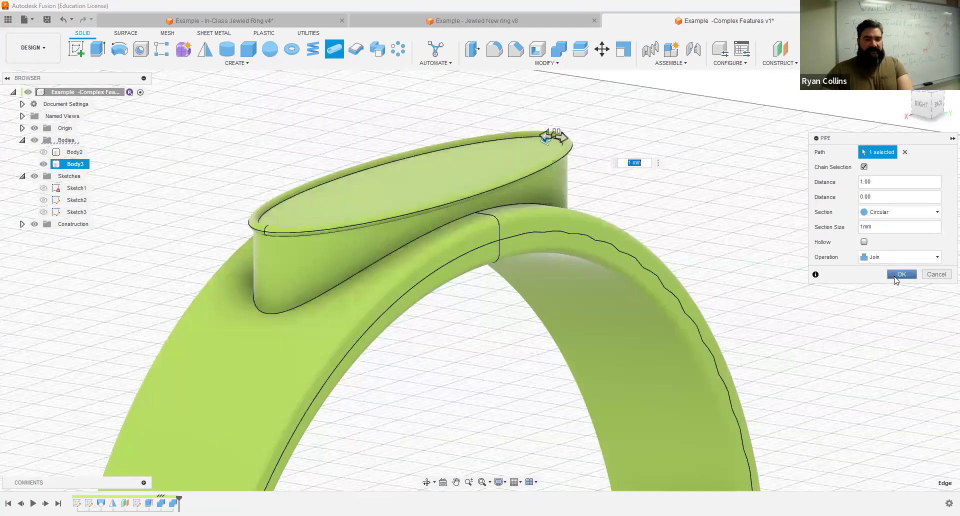
click(901, 274)
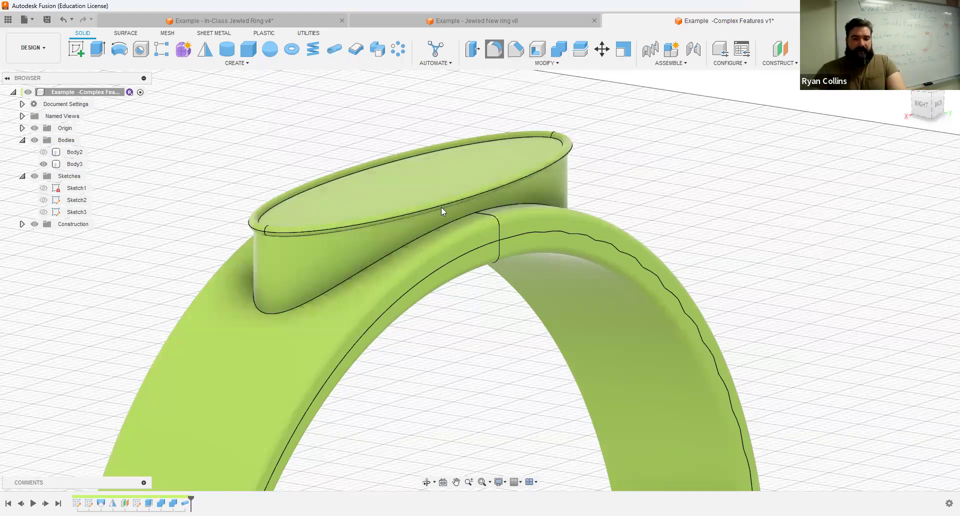
- Start a Fillet on the edge loop where the elliptical setting meets the band, with a 3 mm radius
click(506, 205)
text(3)
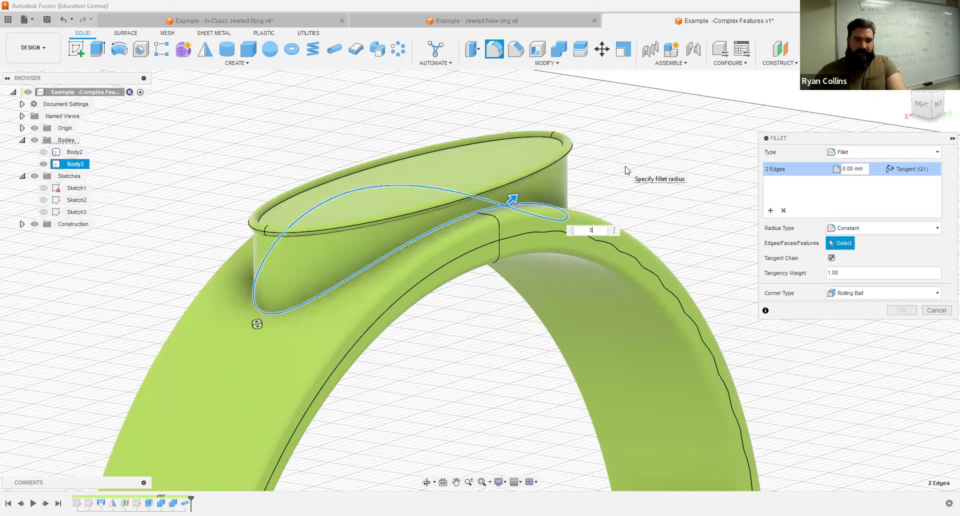
mouse_move(389, 308)
shift+middle_down()
mouse_move(384, 302)
mouse_move(398, 312)
mouse_move(386, 307)
shift+middle_up()
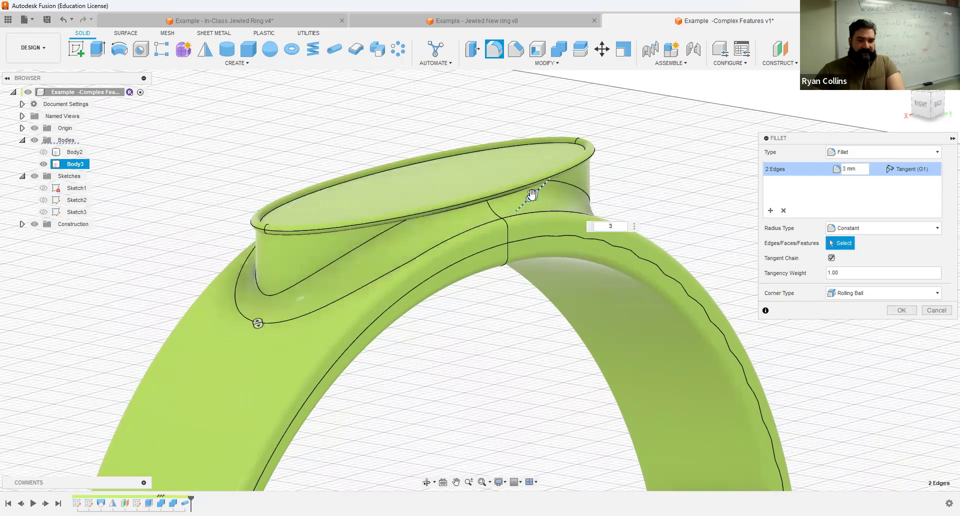
shift+middle_drag(346, 280, 396, 282)
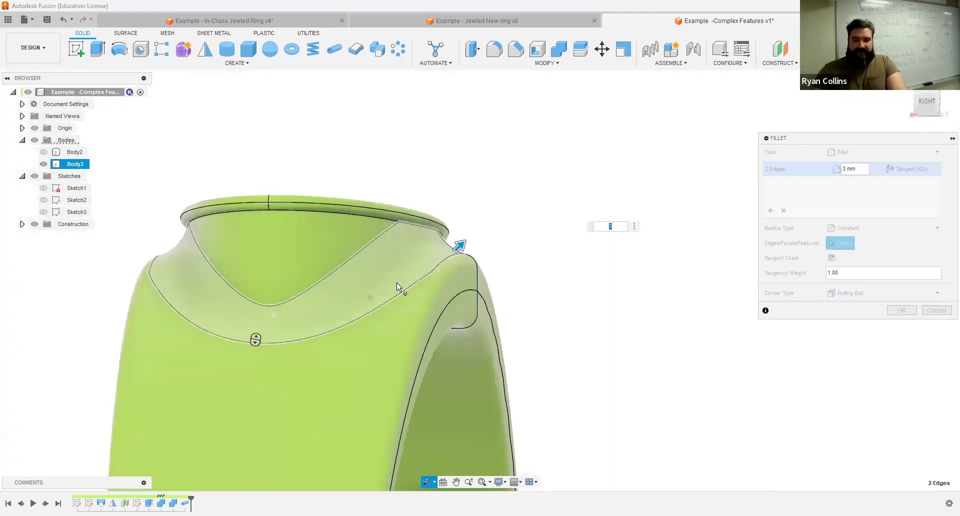
click(927, 102)
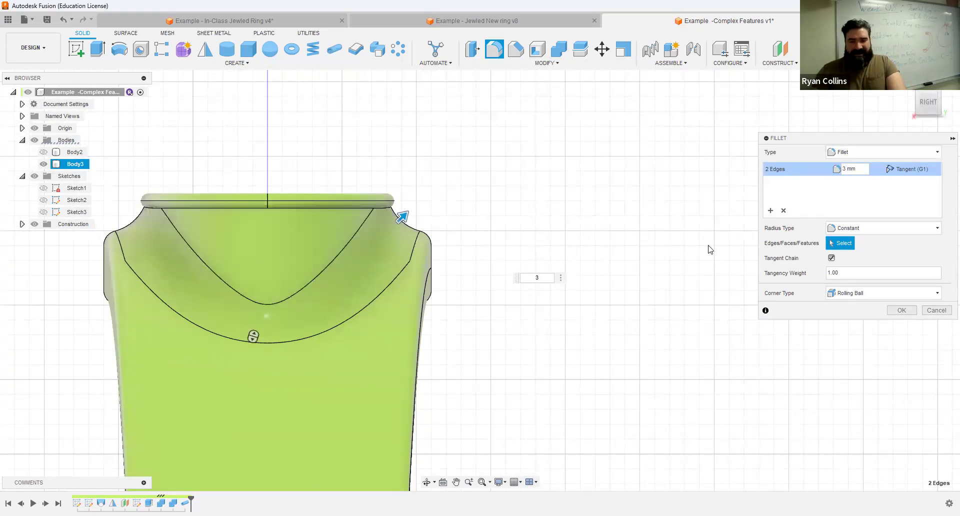
- Set the radius of the fillet between setting and band to 5 mm
click(865, 169)
text(5)
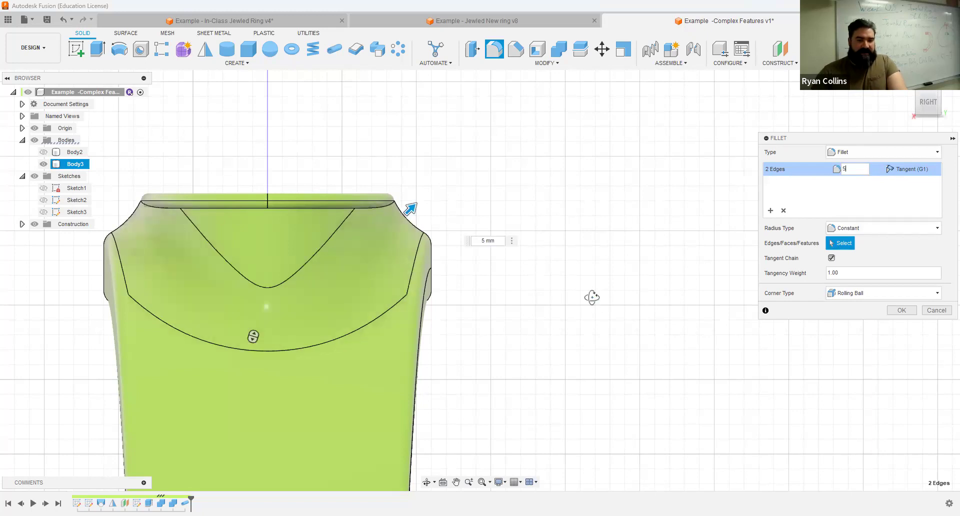
shift+middle_drag(557, 306, 584, 311)
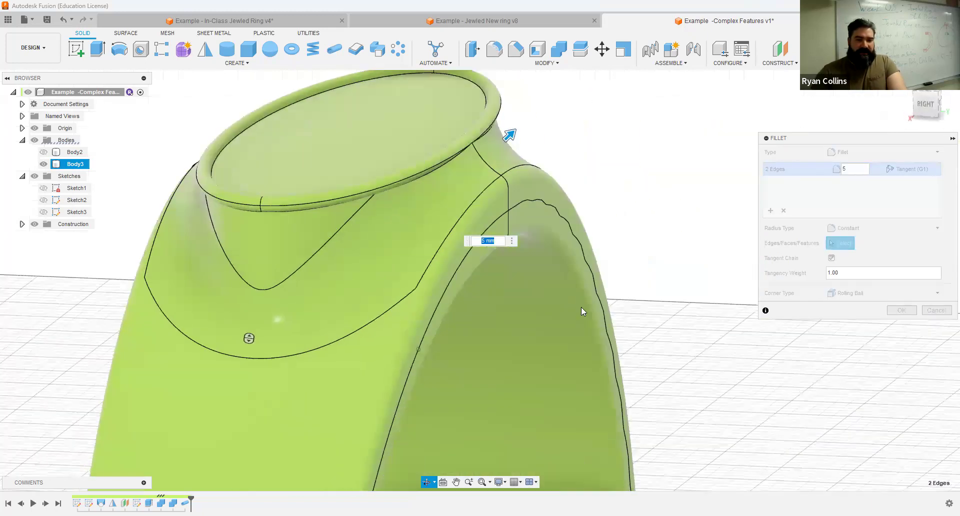
- Try larger radii of 5.5 mm and 6 mm for the fillet between setting and band
drag(510, 134, 522, 129)
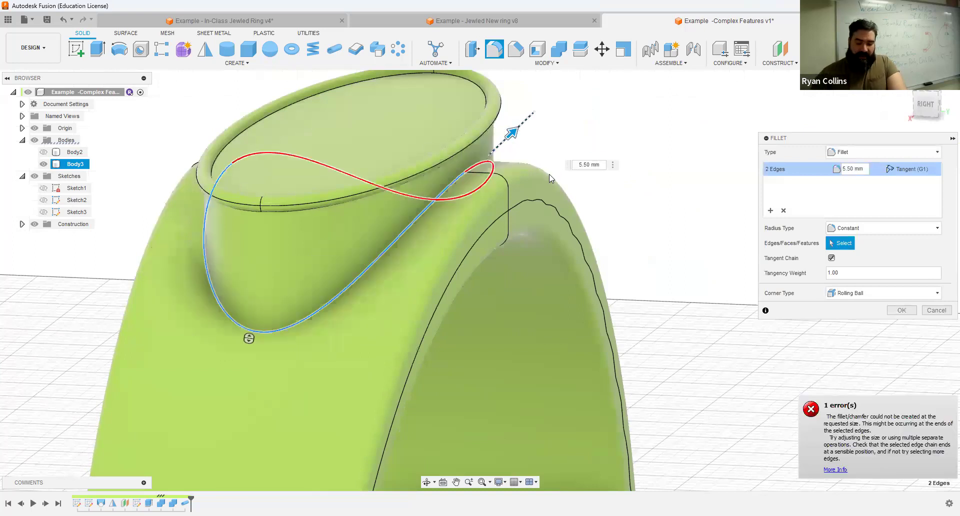
text(6)
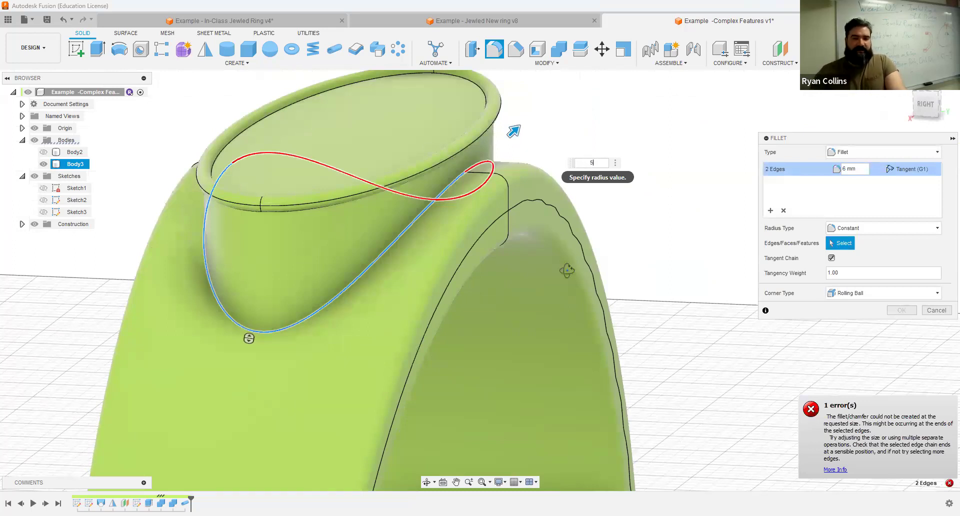
scroll(567, 271, up, 5)
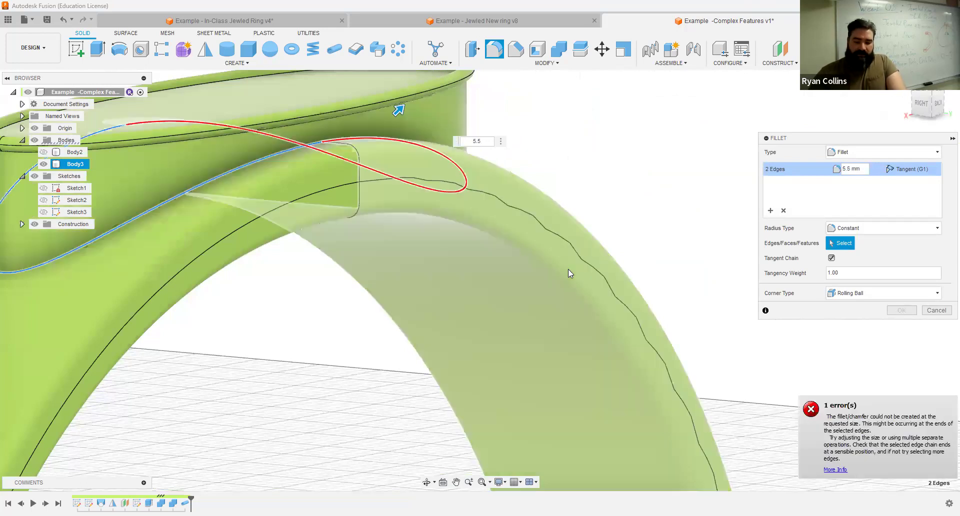
- Return the fillet radius to 5 mm and create the fillet at the base of the setting
scroll(568, 269, down, 5)
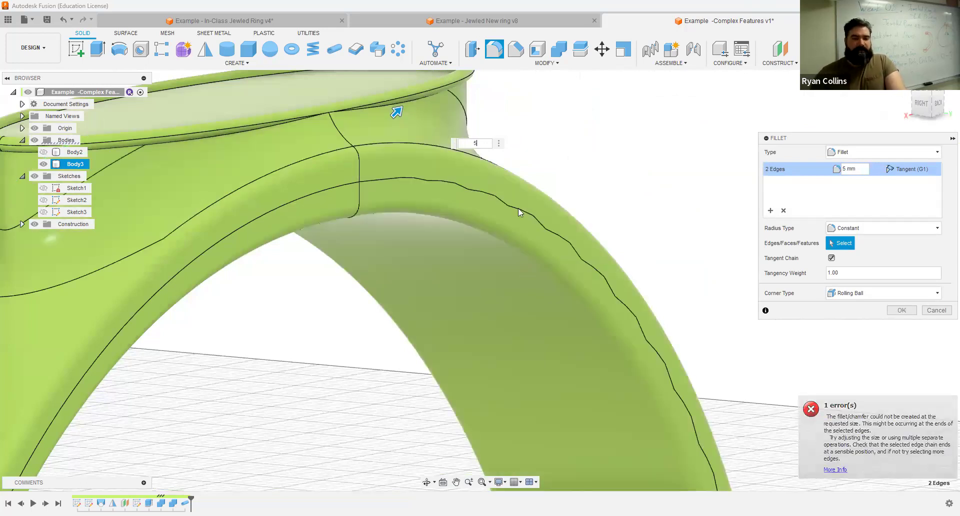
mouse_move(471, 281)
shift+middle_down()
mouse_move(458, 287)
mouse_move(463, 296)
shift+middle_up()
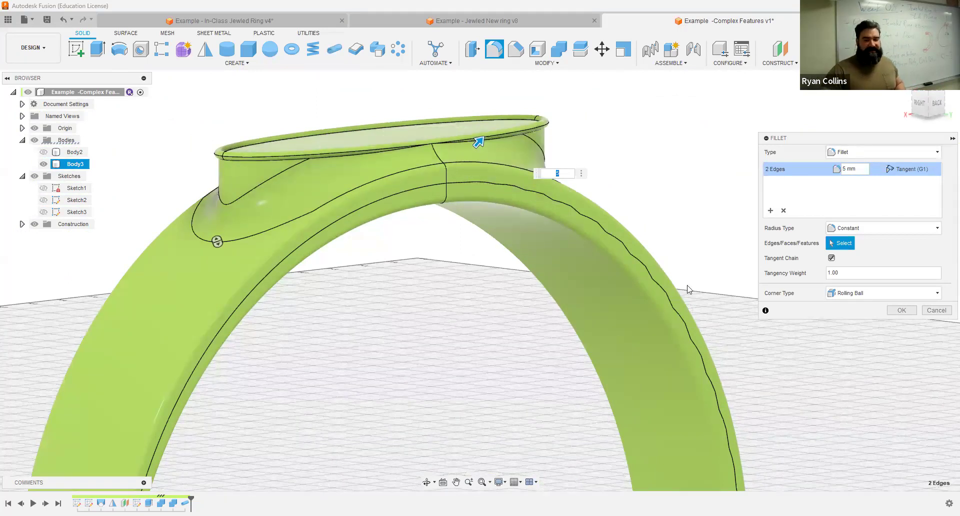
click(901, 311)
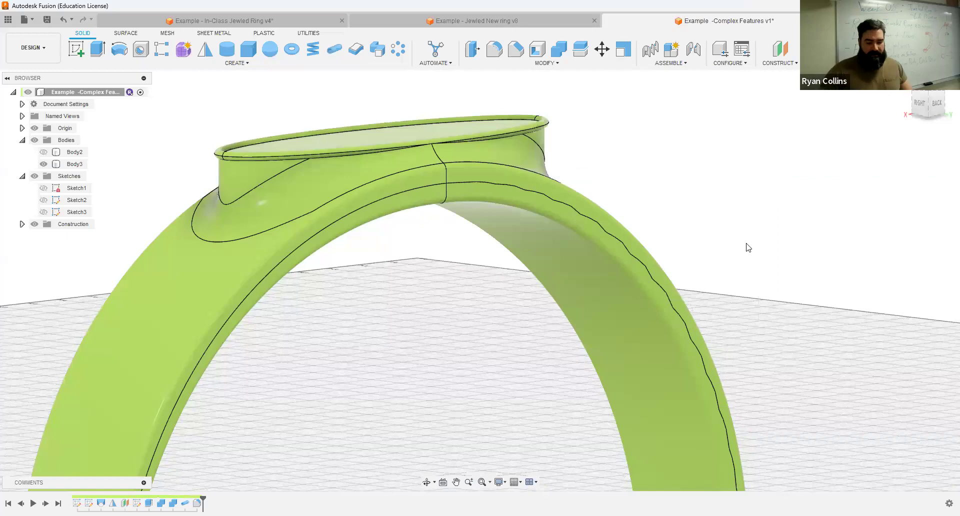
- Roll the timeline back to just after the band's mirror feature, before the offset plane, and select the Loft Ring body
scroll(750, 246, down, 10)
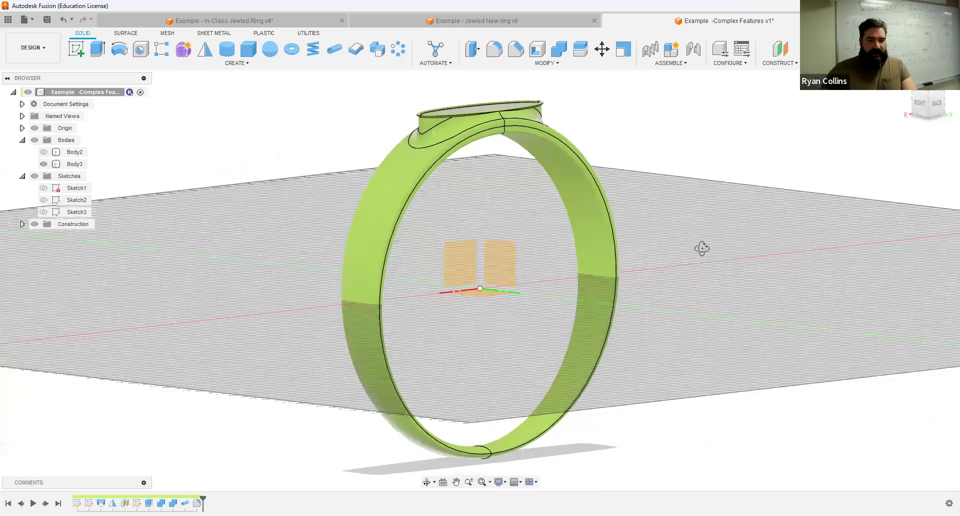
shift+middle_drag(699, 249, 661, 260)
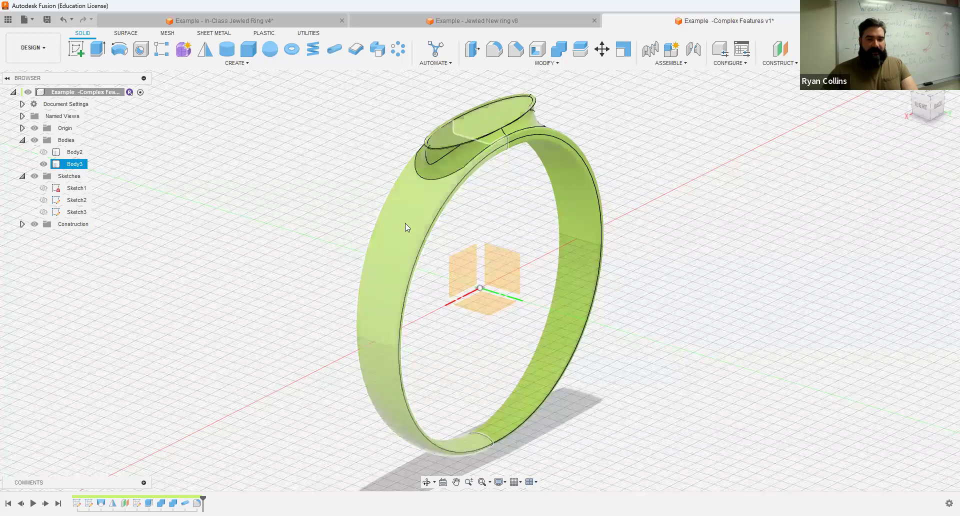
click(598, 134)
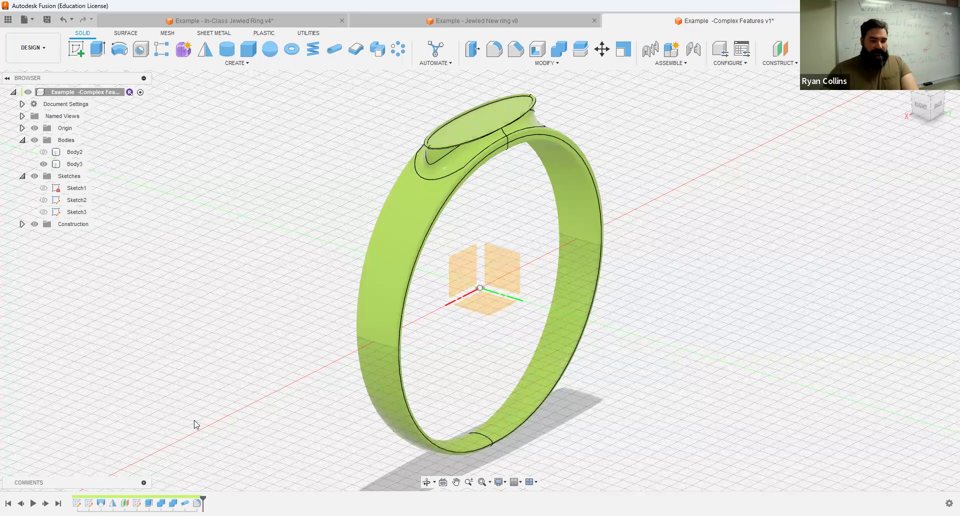
drag(203, 498, 119, 498)
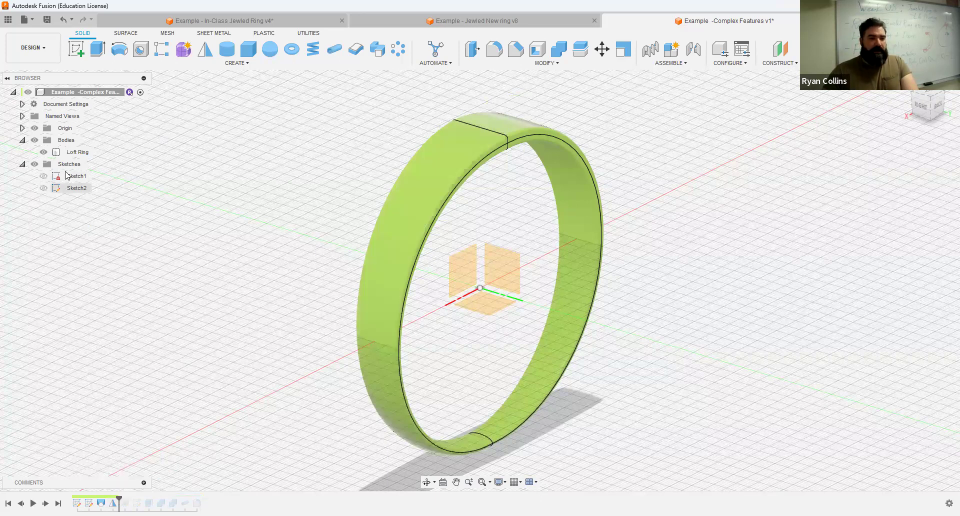
click(76, 152)
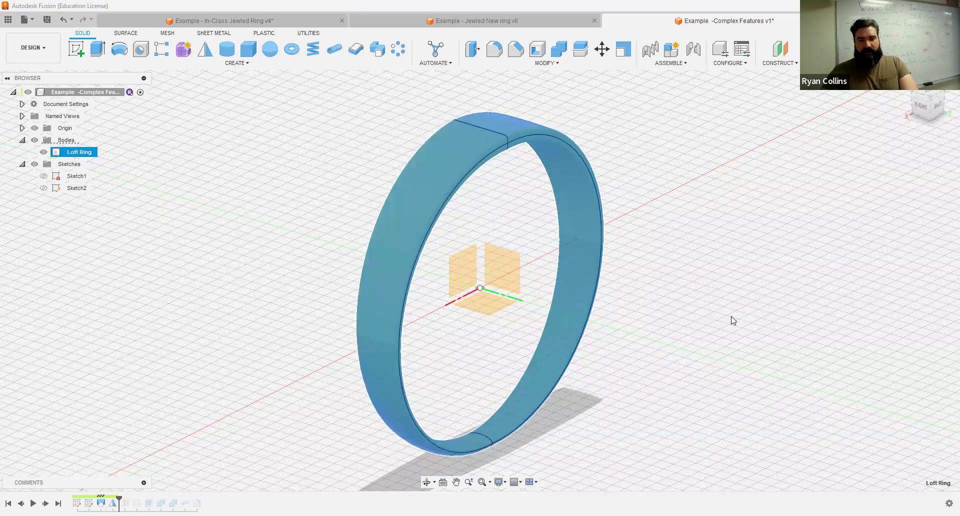
- Paste a copy of the Loft Ring body in place without moving it, and roll the timeline forward to the end
key(ctrl+v)
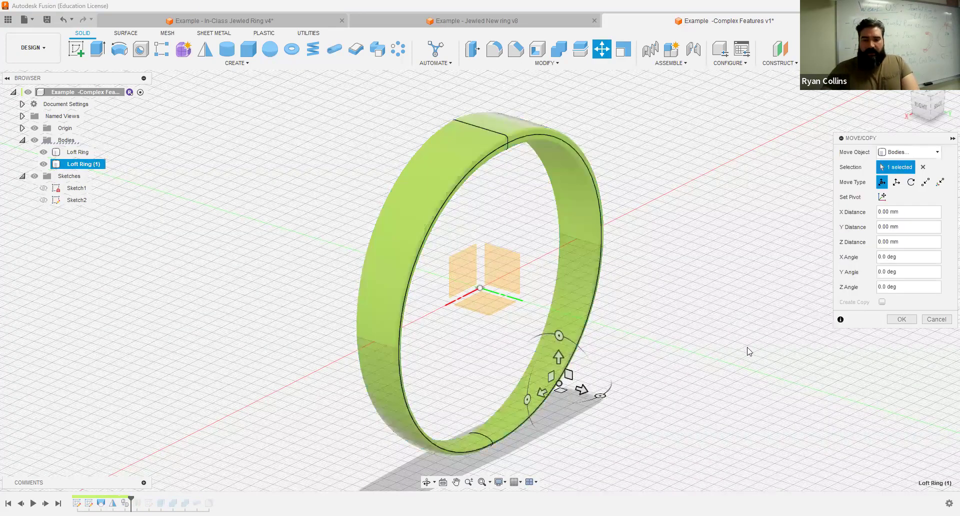
click(900, 320)
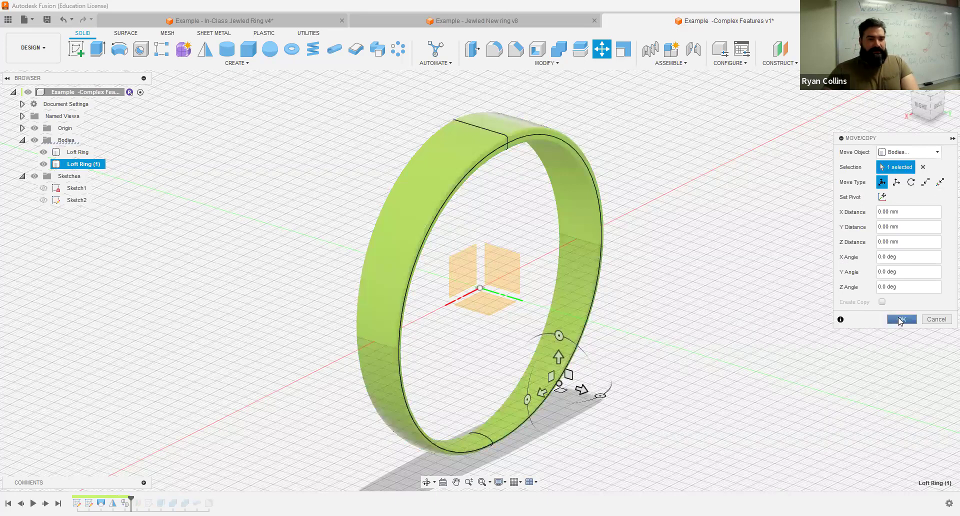
click(78, 164)
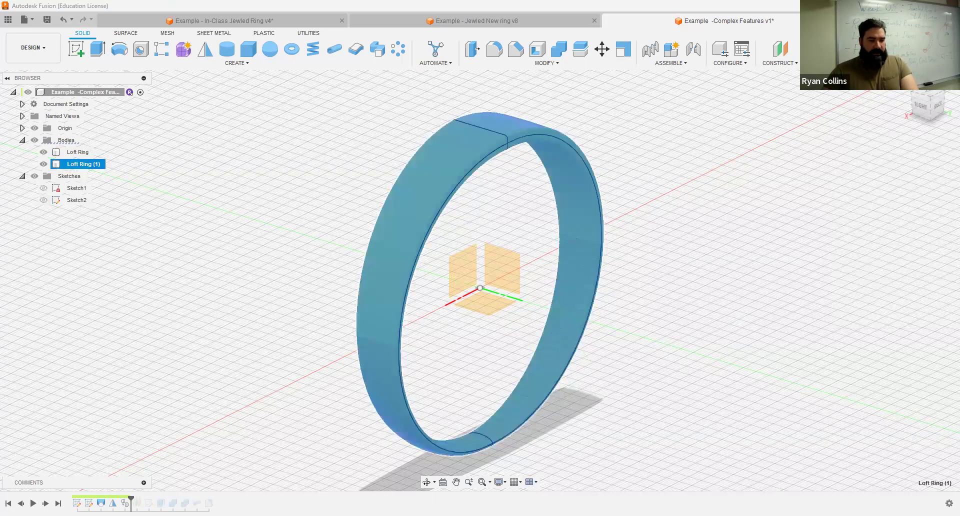
drag(131, 499, 215, 500)
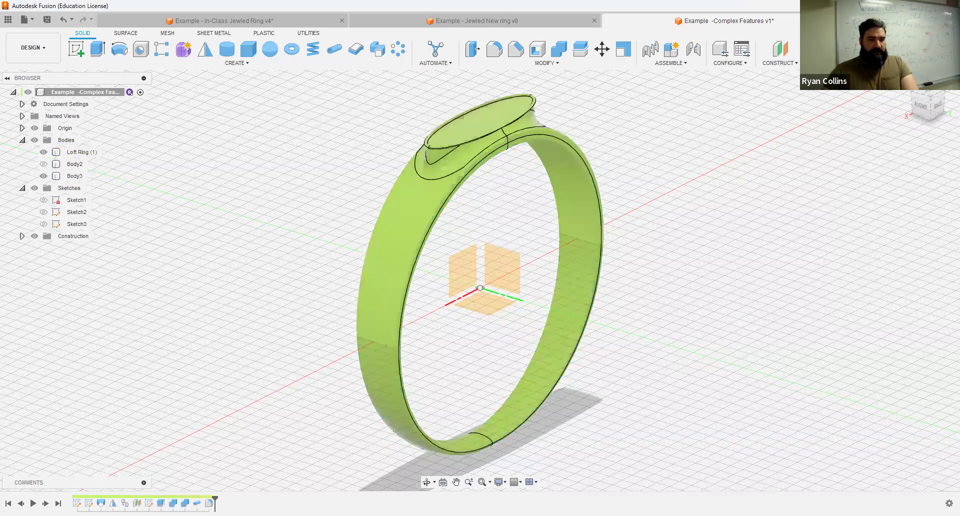
- Hide Body3 and leave only the Loft Ring (1) body shown
click(81, 156)
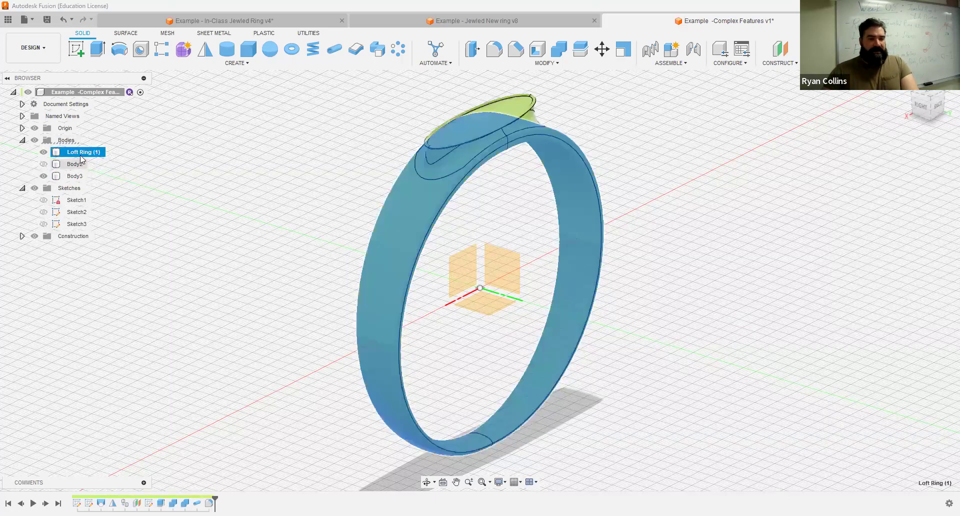
click(54, 176)
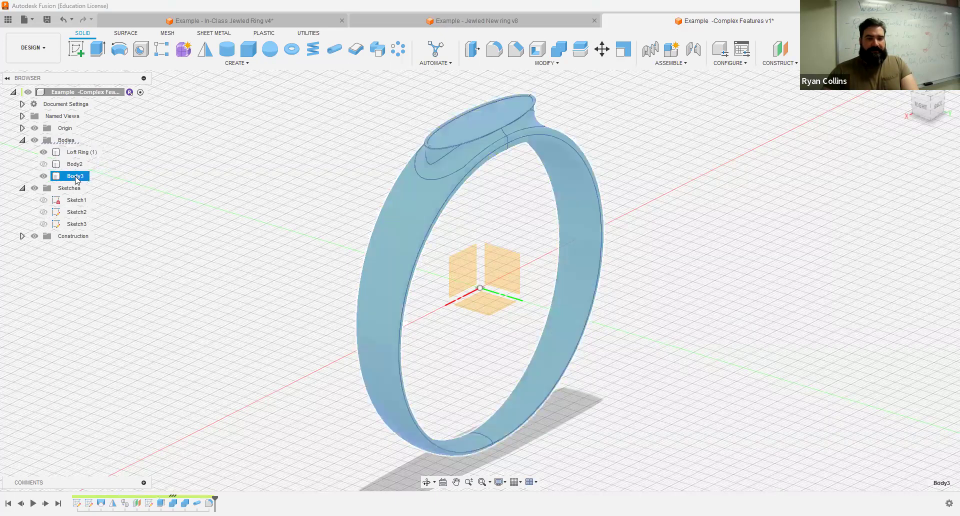
double_click(76, 177)
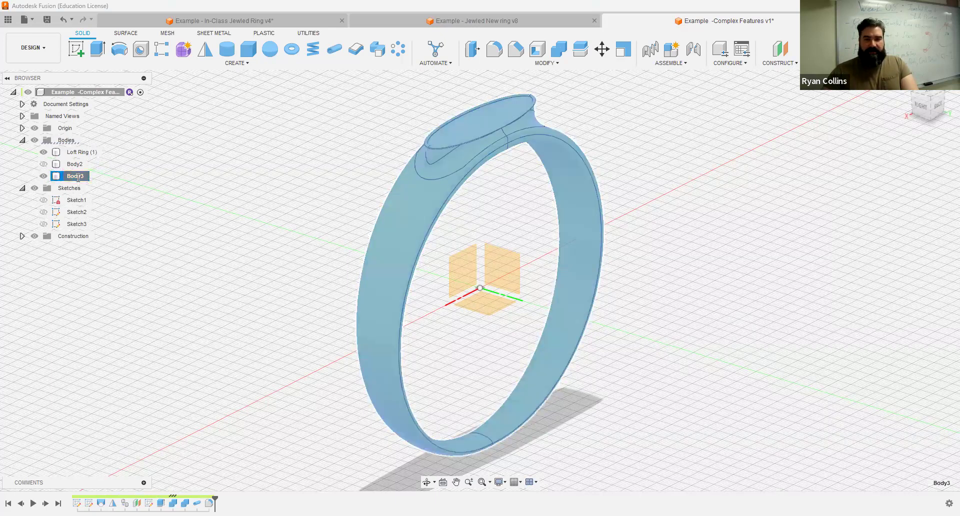
click(43, 152)
click(44, 176)
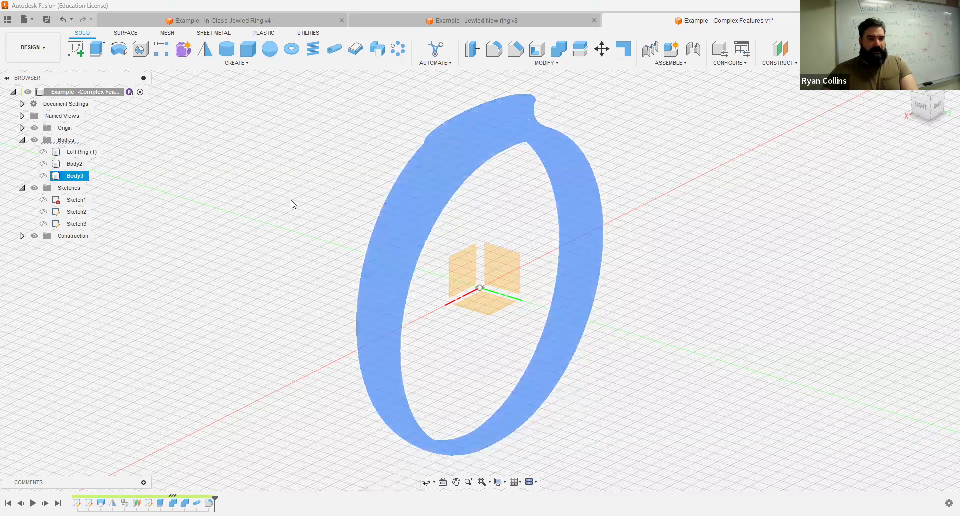
click(46, 153)
click(44, 152)
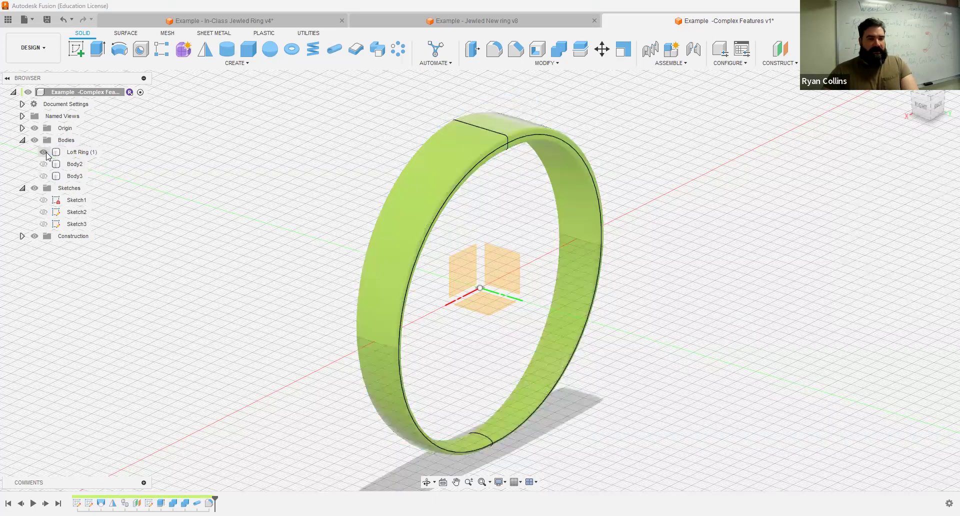
- Rename the Loft Ring (1) body to "Loft Ring basic"
click(91, 155)
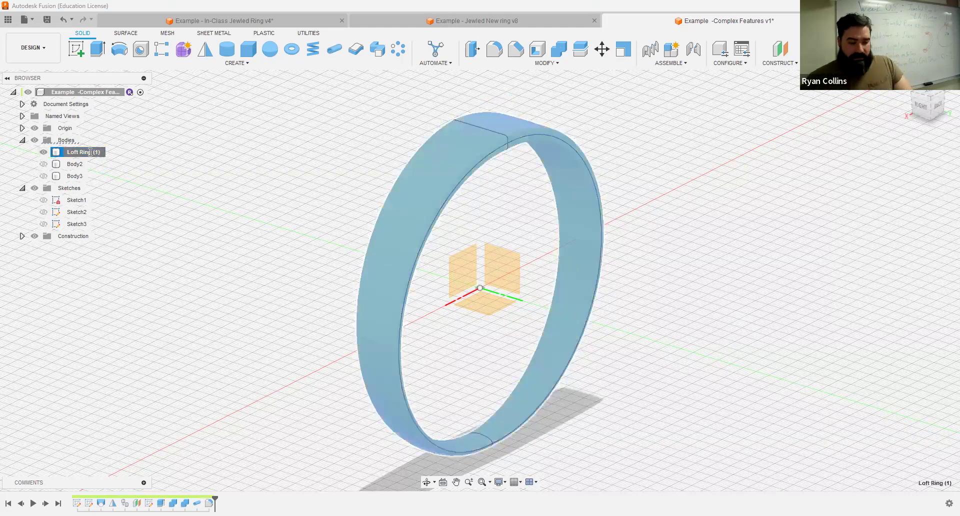
double_click(91, 153)
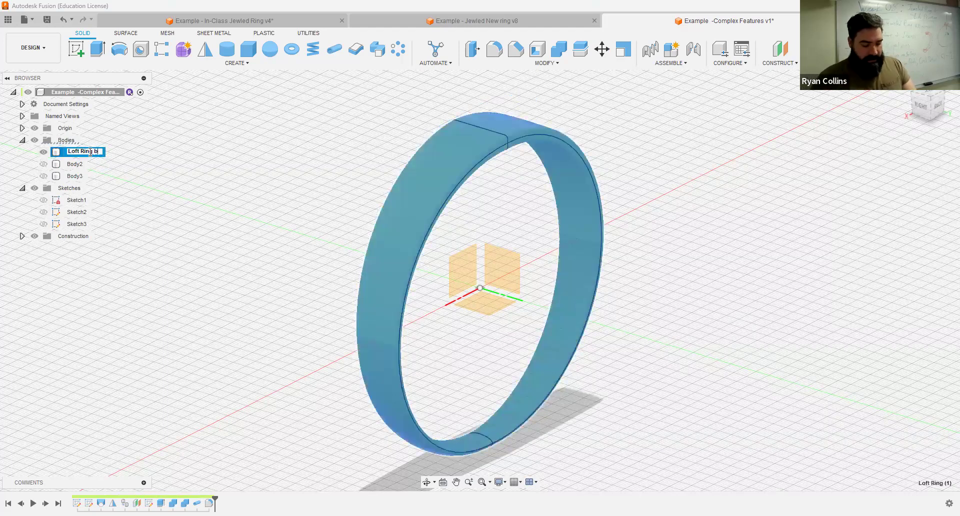
text(Loft Ring basic)
key(Return)
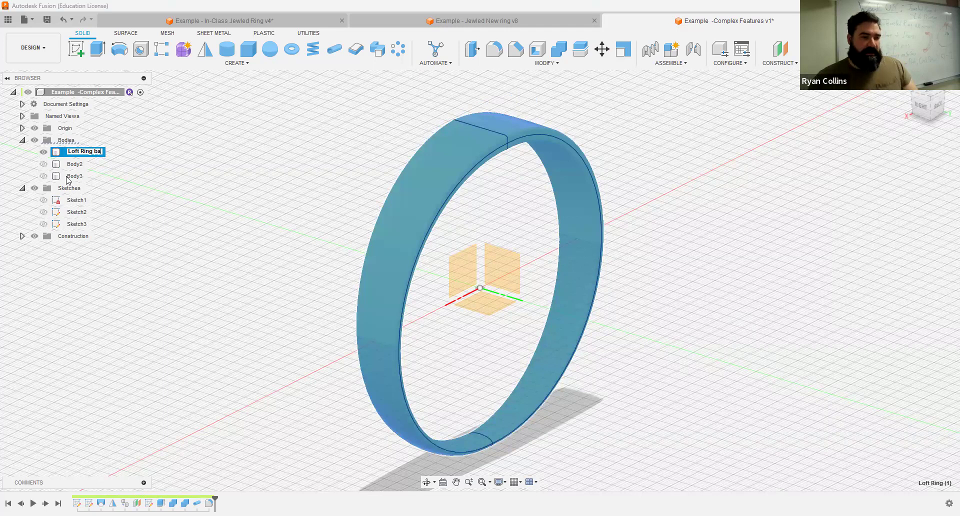
- Hide Loft Ring basic, show Body3 and rename it "Loft Ring Platform"
click(57, 177)
click(43, 152)
click(43, 176)
double_click(74, 176)
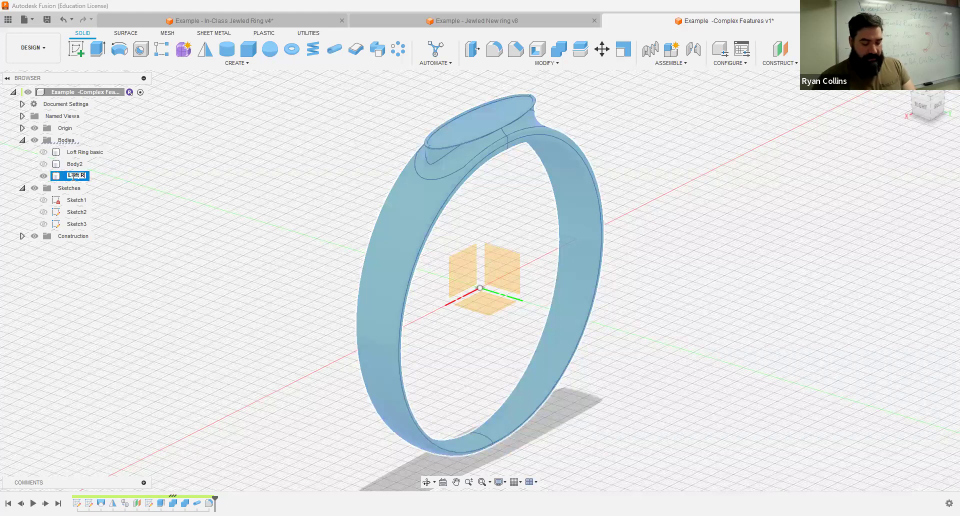
text(Loft Ring Platform)
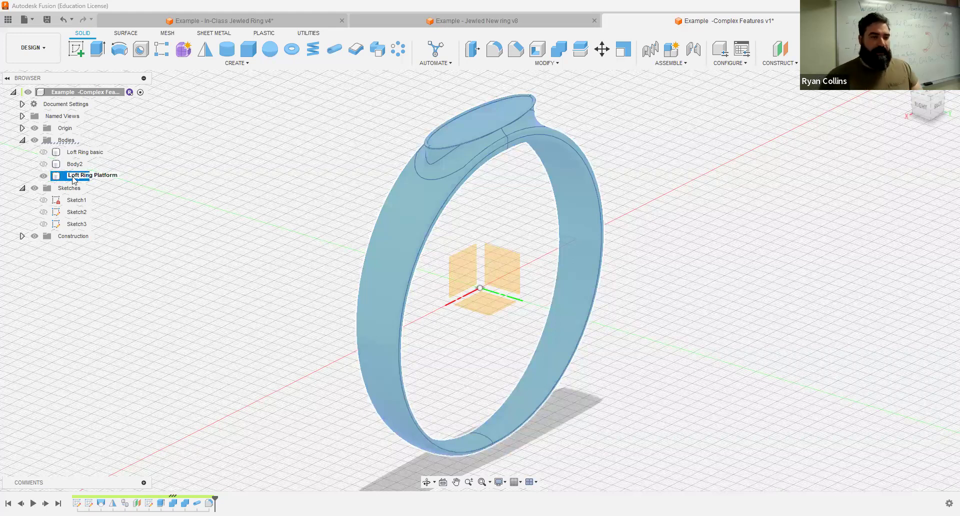
key(Return)
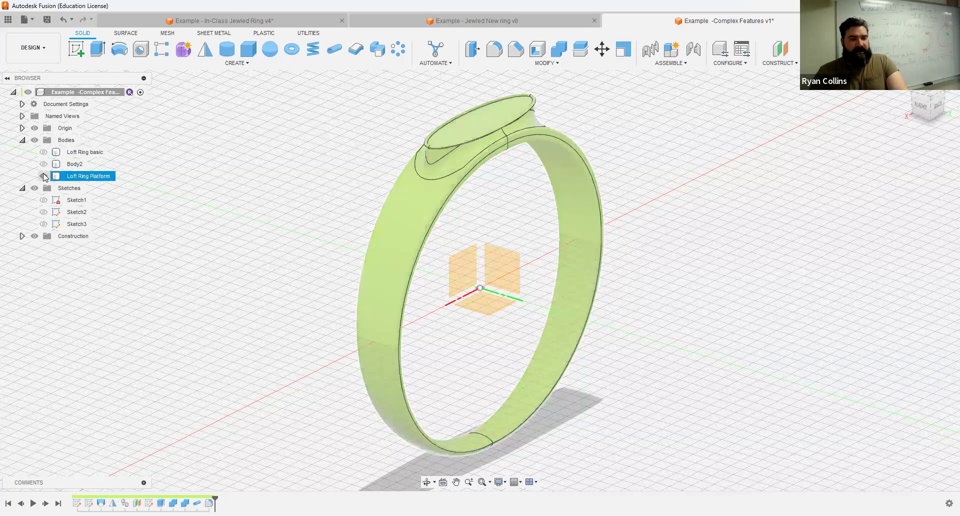
- Hide Loft Ring Platform, and show Loft Ring basic together with the ellipse sketch, Sketch3
click(44, 176)
click(43, 152)
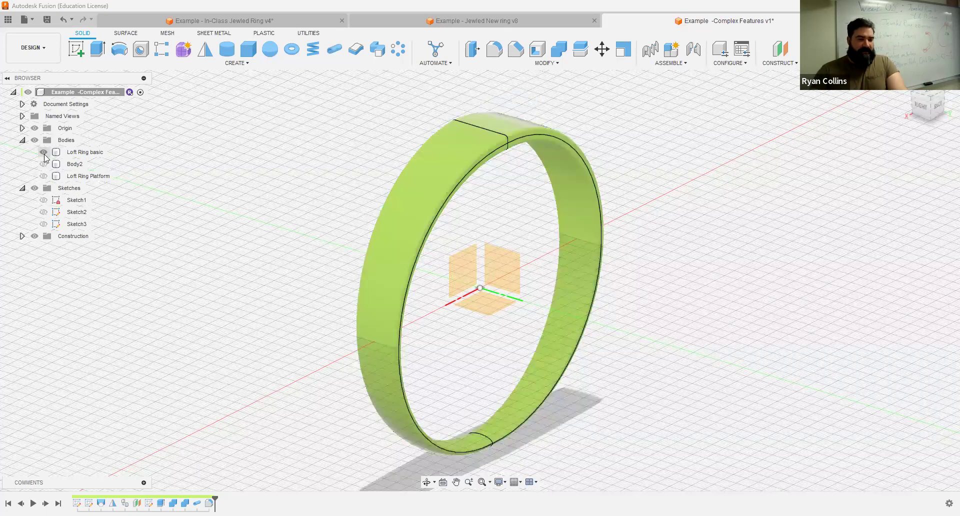
click(44, 224)
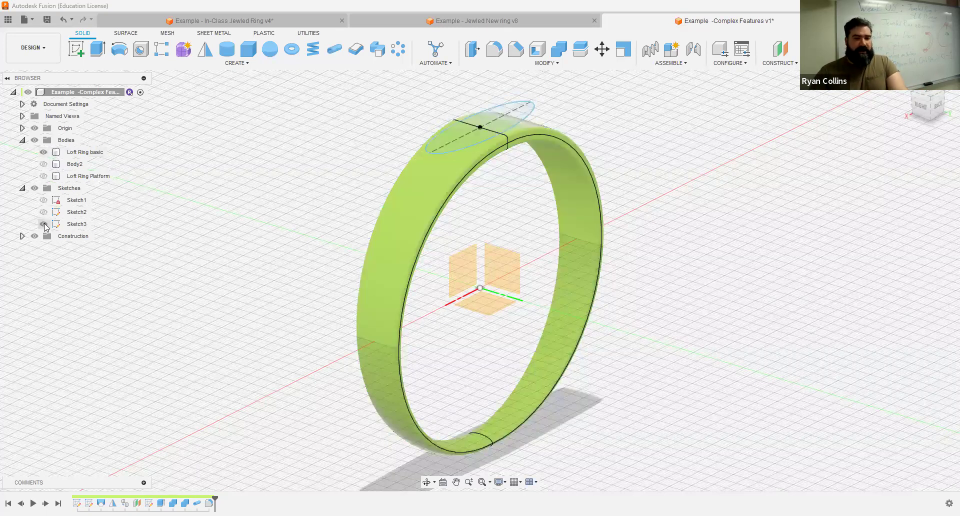
- Emboss the Sketch3 ellipse as a raised shape onto both outer faces of Loft Ring basic with a depth of 5 mm
click(245, 63)
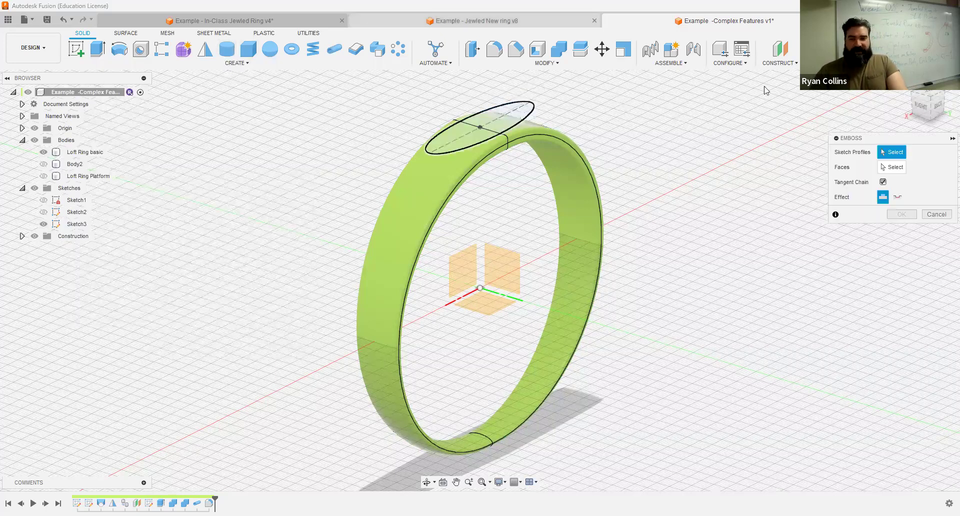
click(478, 129)
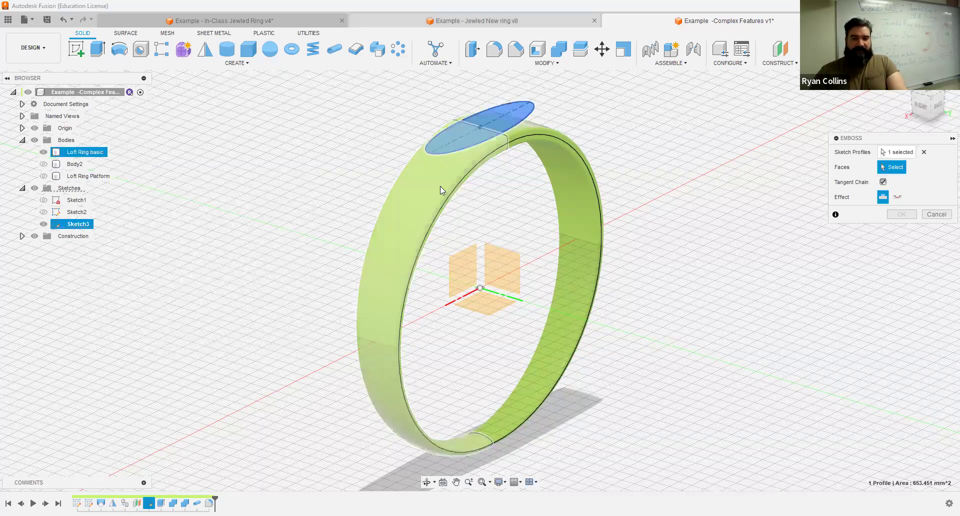
click(520, 132)
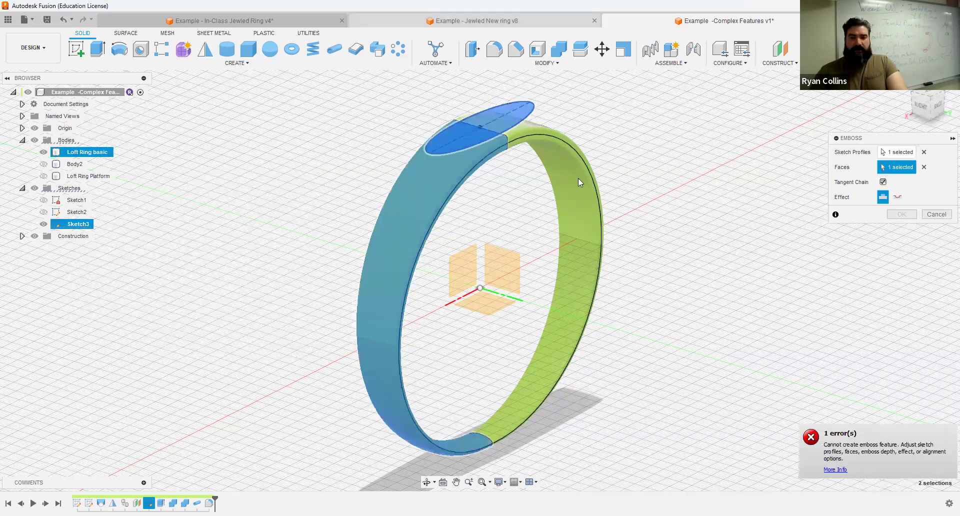
shift+middle_drag(567, 178, 628, 167)
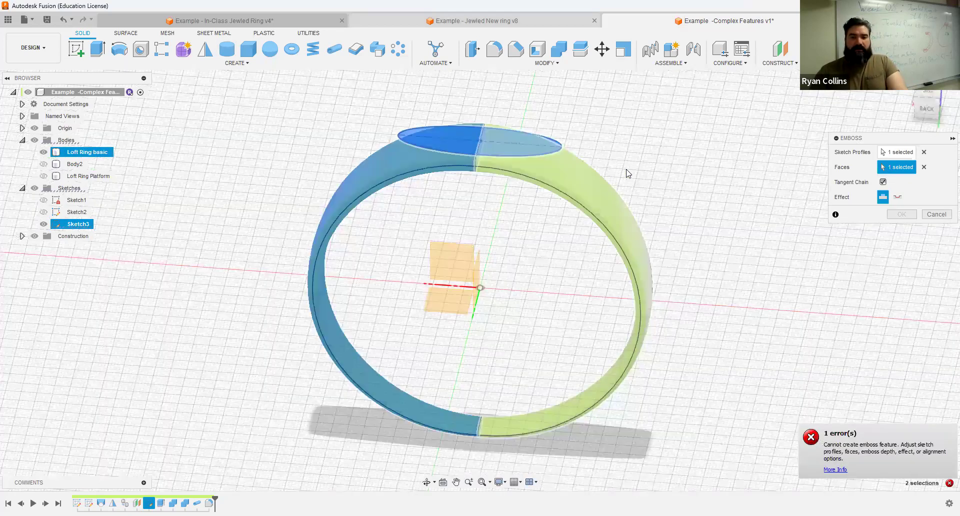
click(590, 170)
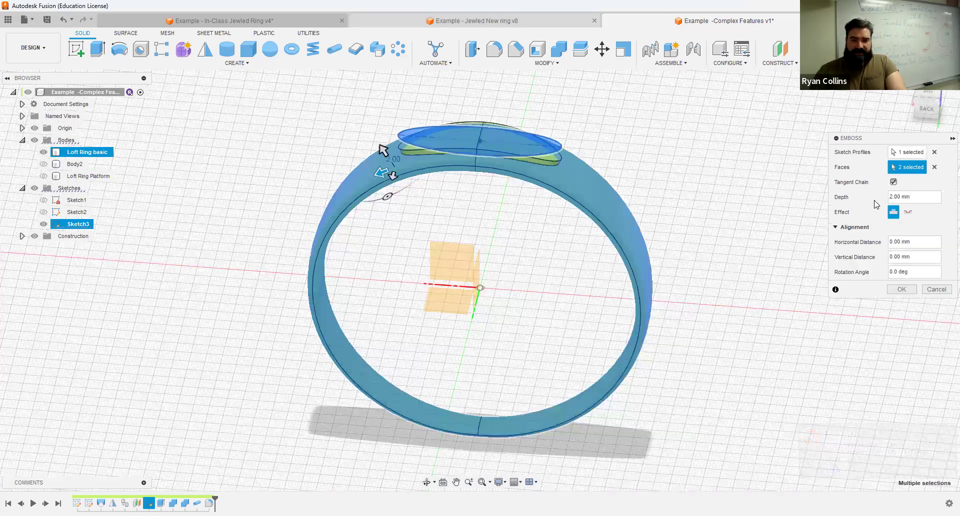
drag(916, 197, 880, 200)
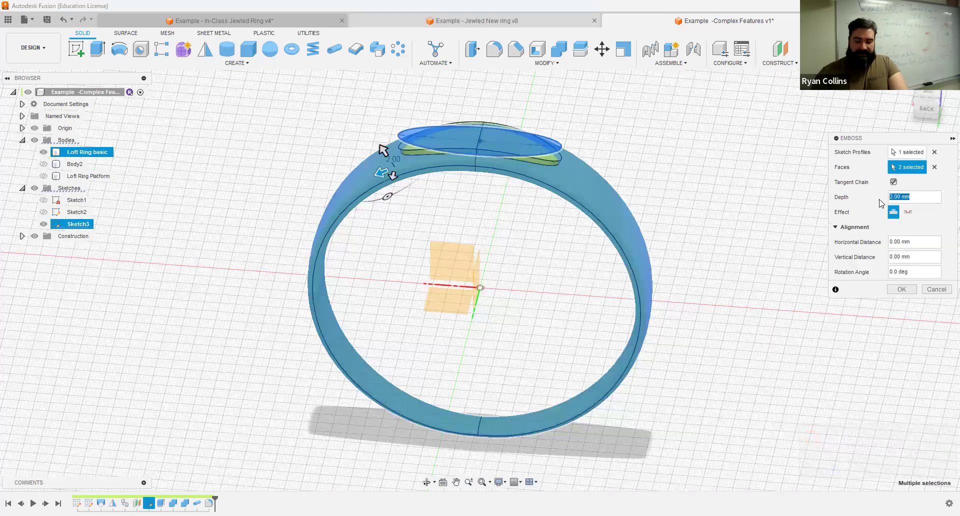
text(5)
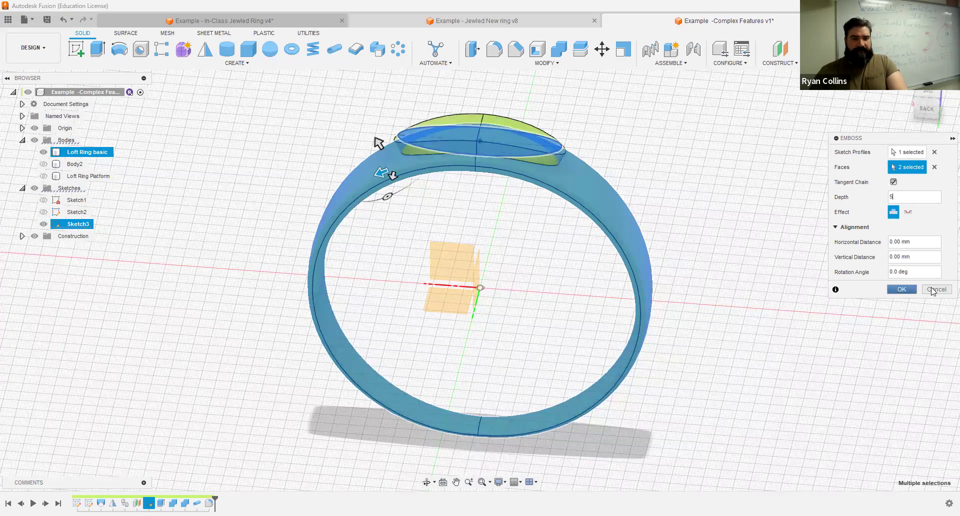
key(Return)
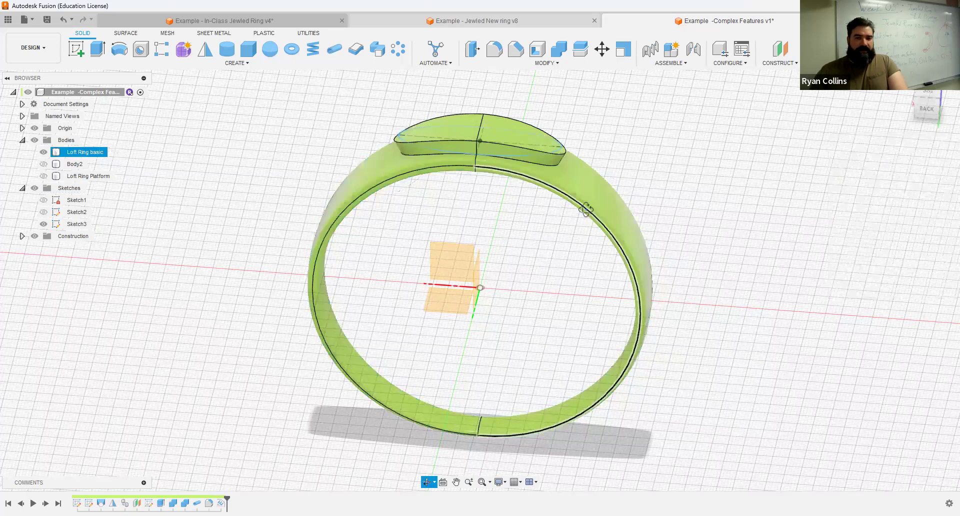
- Compare the side profiles of the embossed Loft Ring basic and Loft Ring Platform from the back view, ending with Loft Ring basic shown
shift+middle_drag(586, 190, 596, 185)
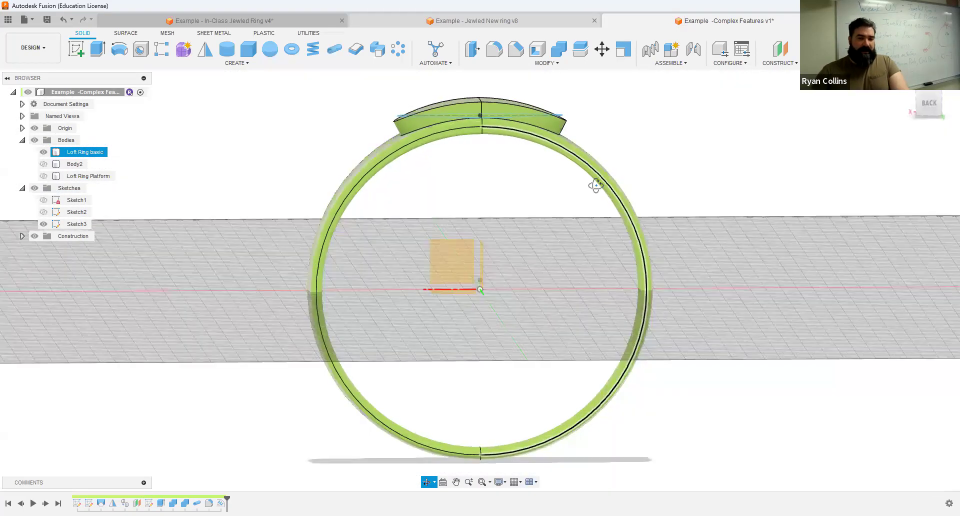
click(929, 105)
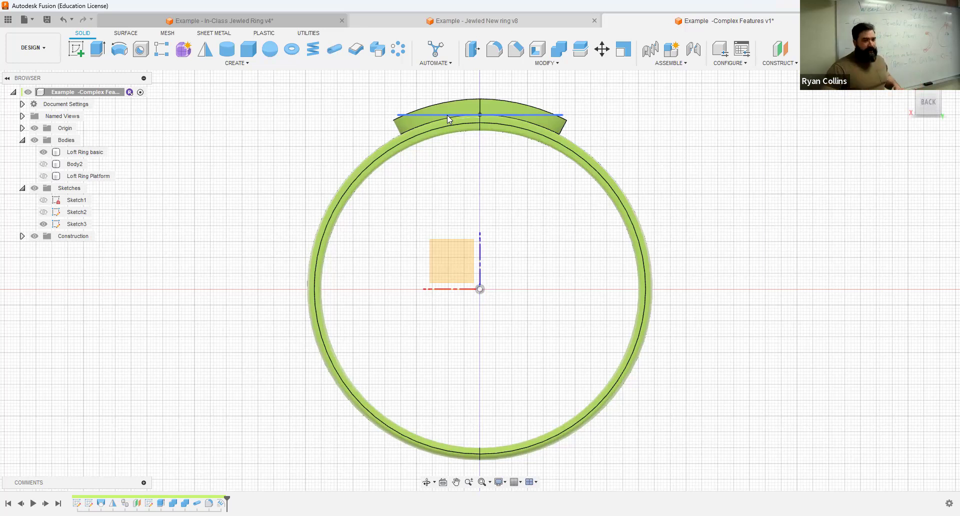
click(47, 153)
click(44, 152)
click(44, 176)
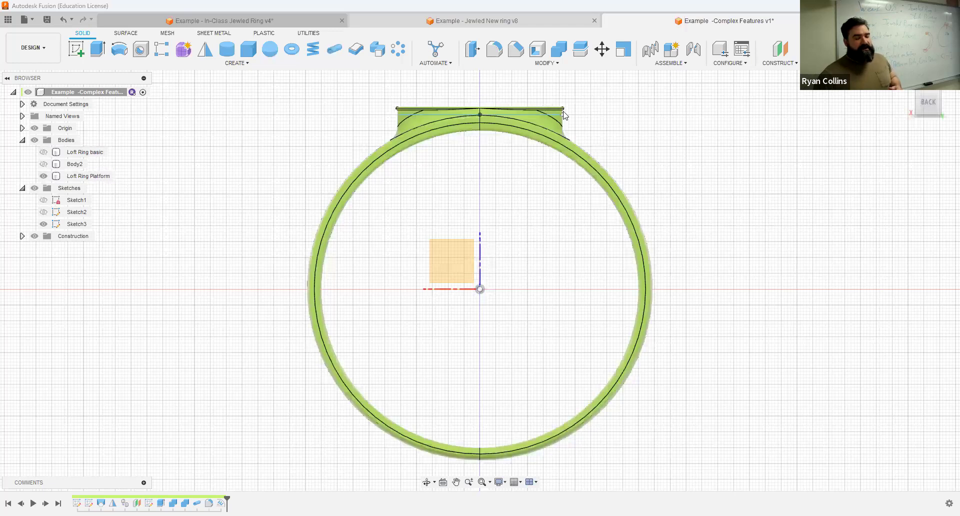
scroll(545, 121, up, 3)
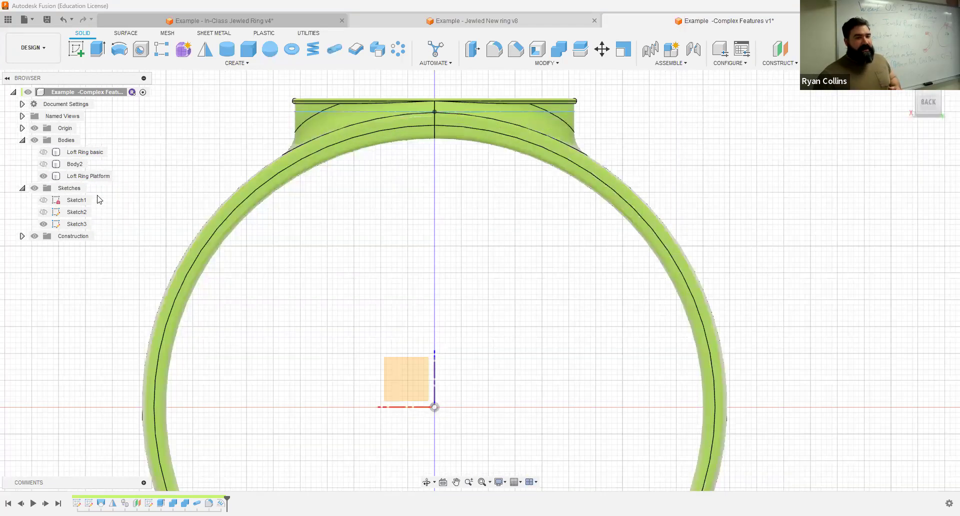
click(43, 152)
click(43, 176)
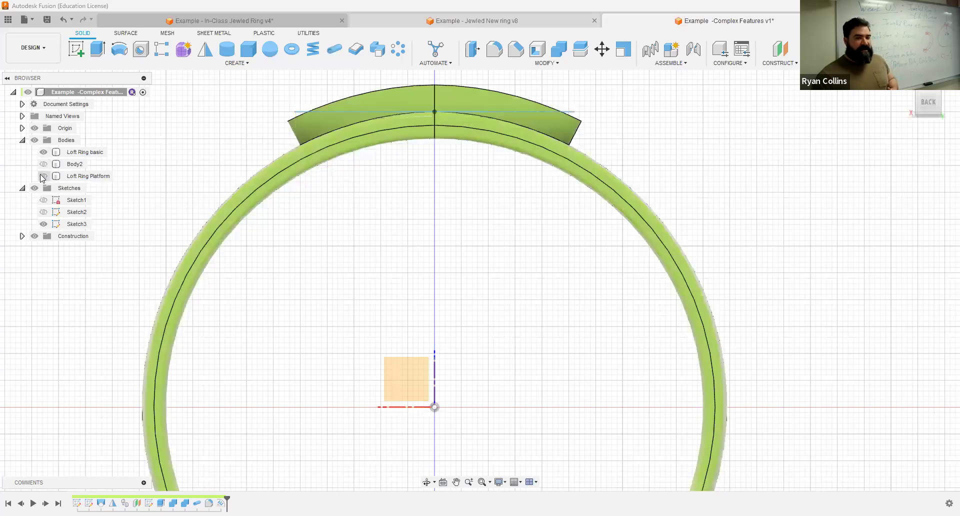
- Join a solid circular pipe with a 1 mm section along the upper edge of one half of the embossed shape
shift+middle_drag(408, 183, 255, 85)
click(334, 48)
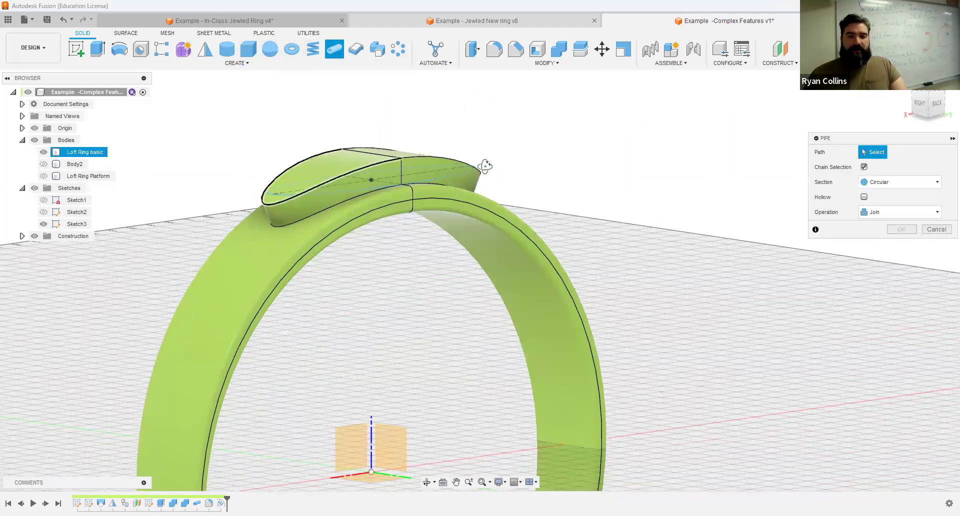
shift+middle_drag(704, 174, 514, 171)
click(506, 164)
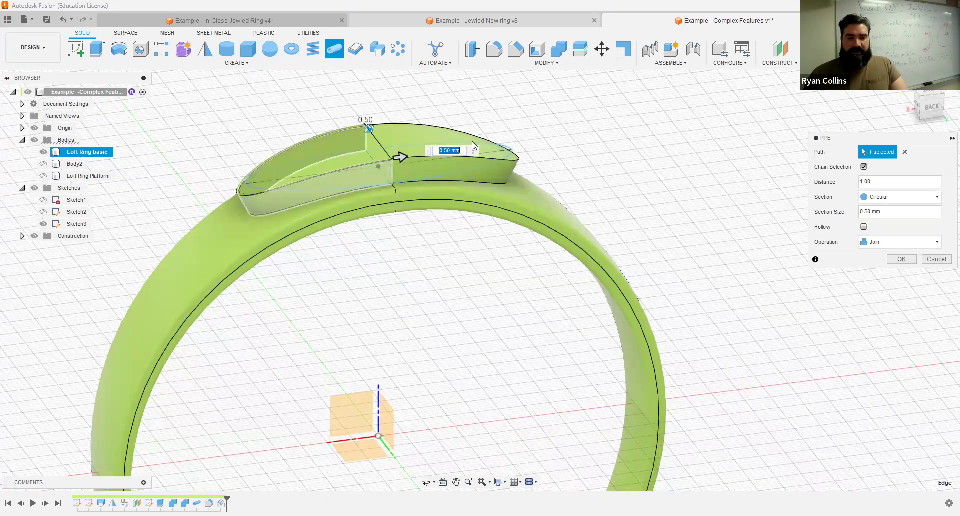
shift+middle_drag(474, 145, 575, 144)
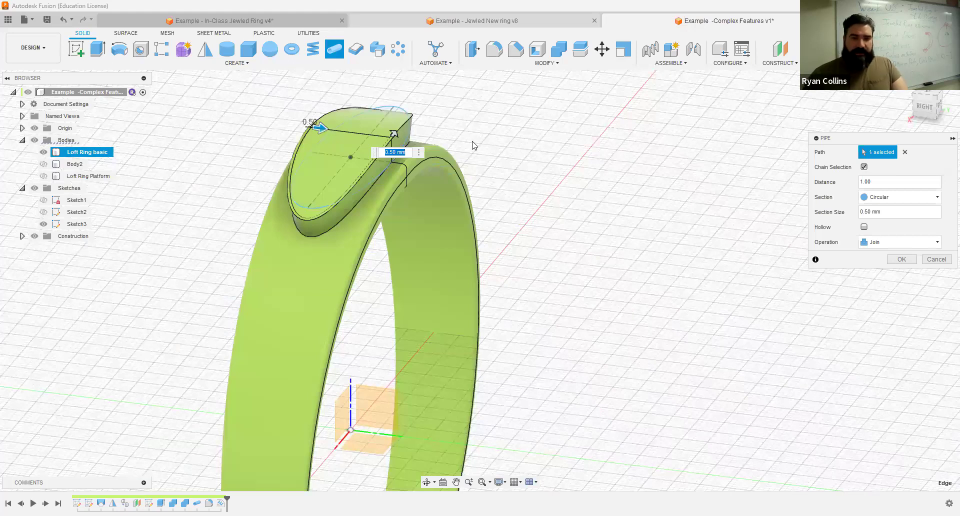
text(1)
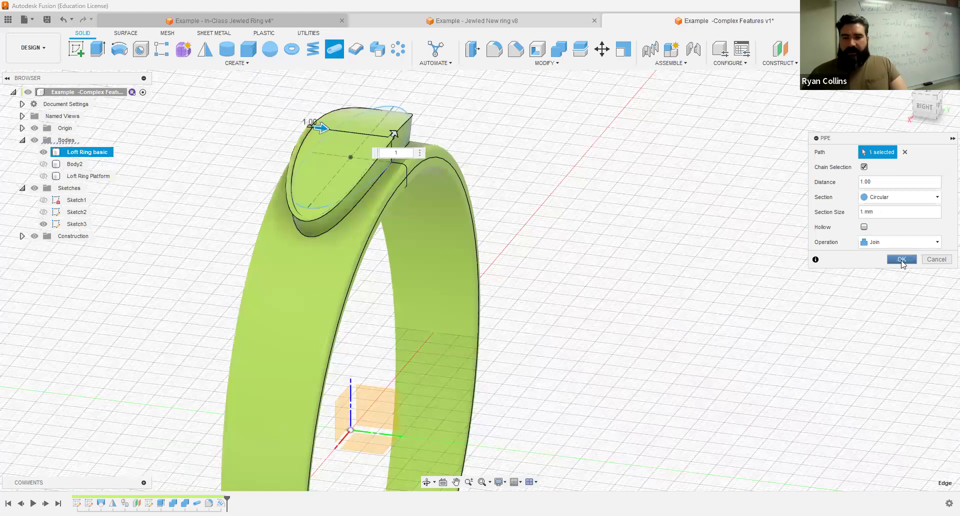
right_click(510, 149)
click(513, 125)
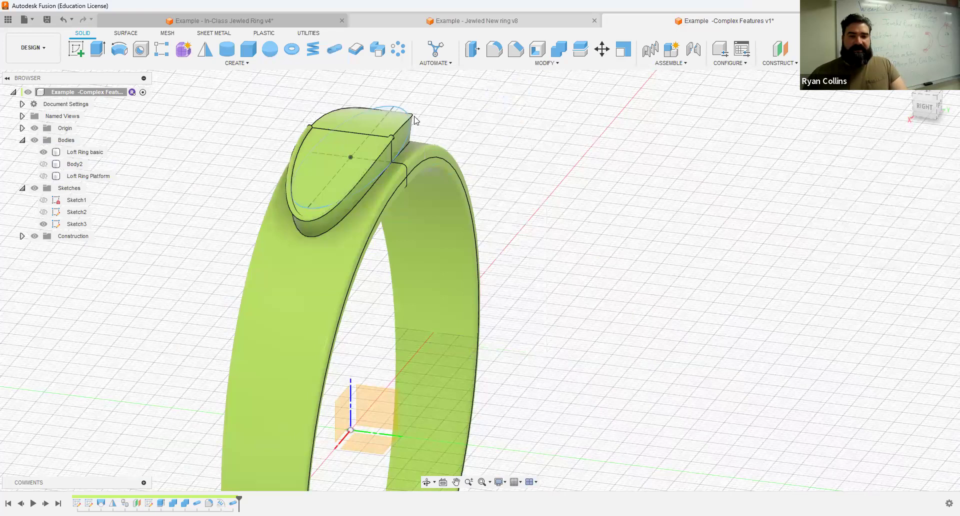
- Join a solid circular pipe with a 0.5 mm section along another upper edge of the embossed shape
key(Return)
click(345, 111)
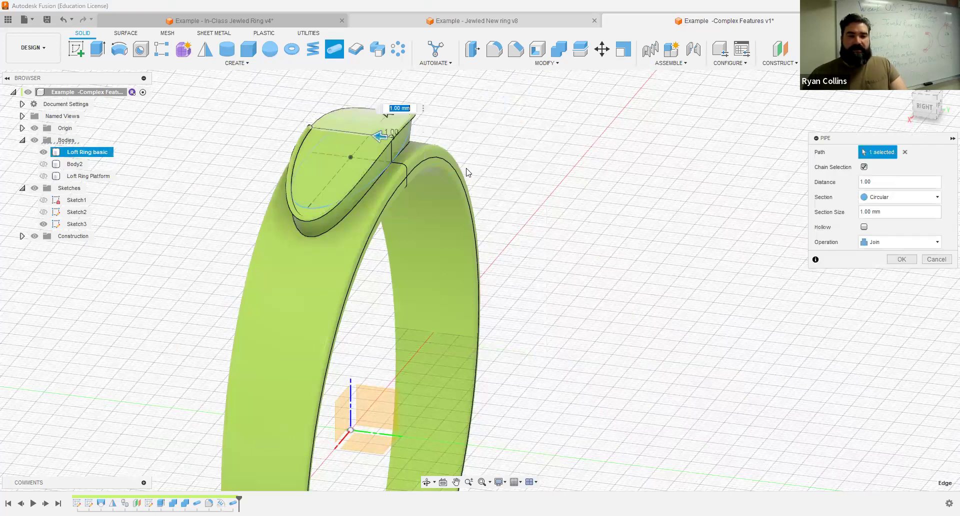
shift+middle_drag(347, 141, 393, 164)
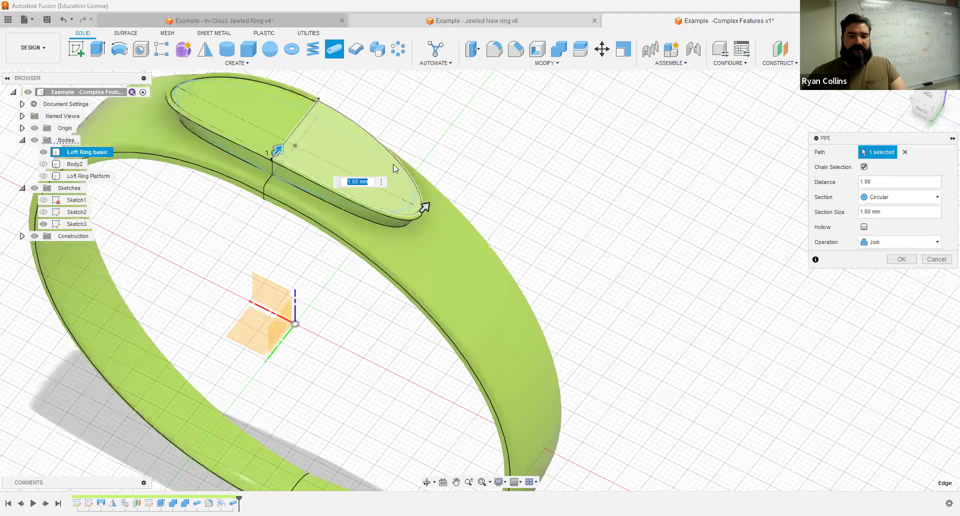
text(.5)
key(Return)
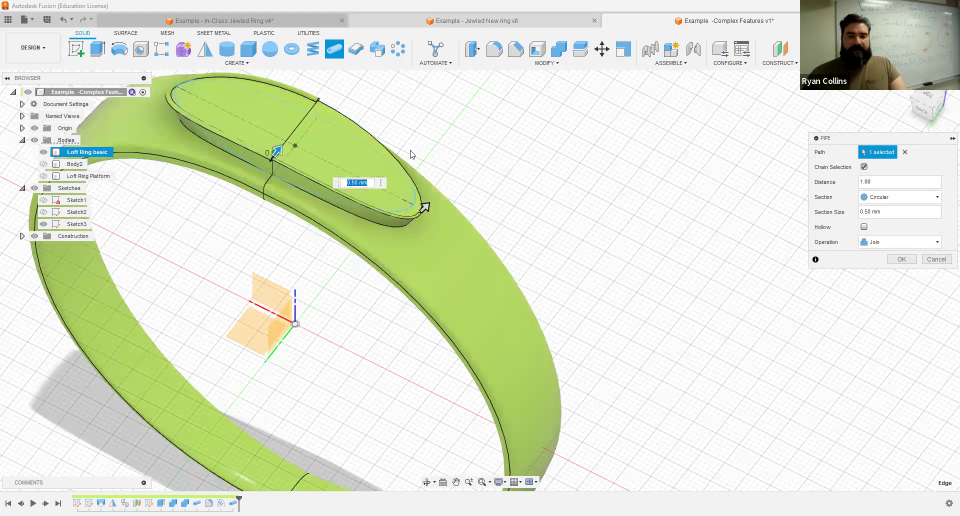
shift+middle_drag(411, 154, 354, 160)
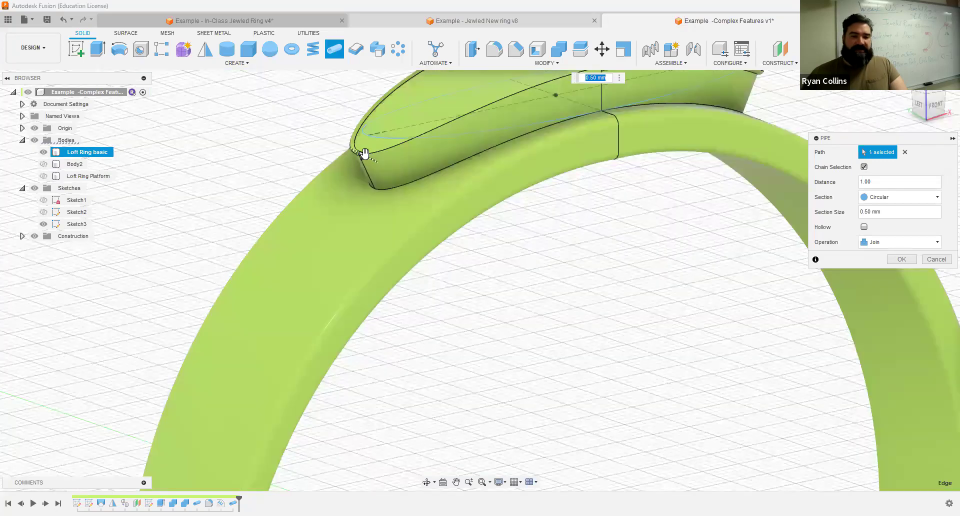
click(900, 262)
- Join a solid circular pipe with a 1 mm section along the remaining upper edge of the embossed shape
right_click(199, 146)
click(202, 116)
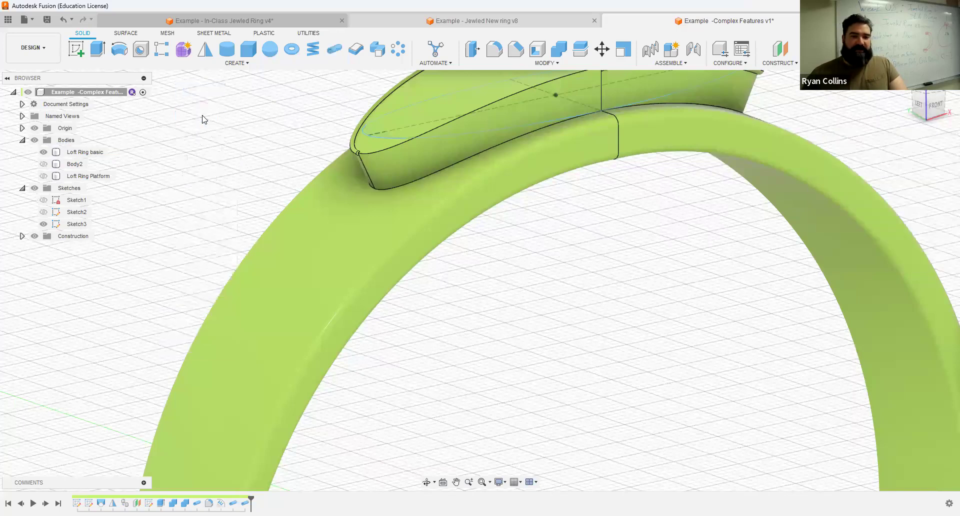
click(384, 150)
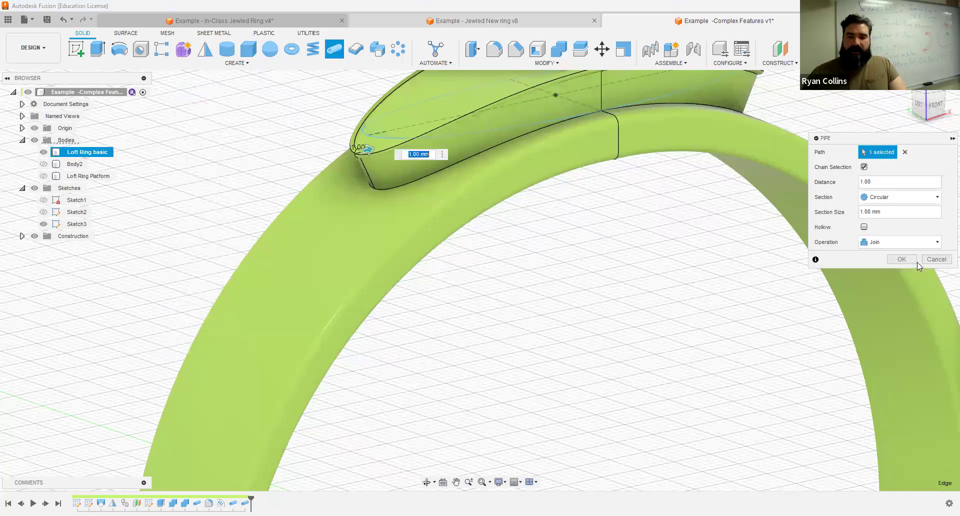
click(907, 262)
- Edit the thinner rim pipe and set its section size to 1 mm
middle_drag(540, 75, 522, 324)
shift+middle_drag(492, 281, 505, 320)
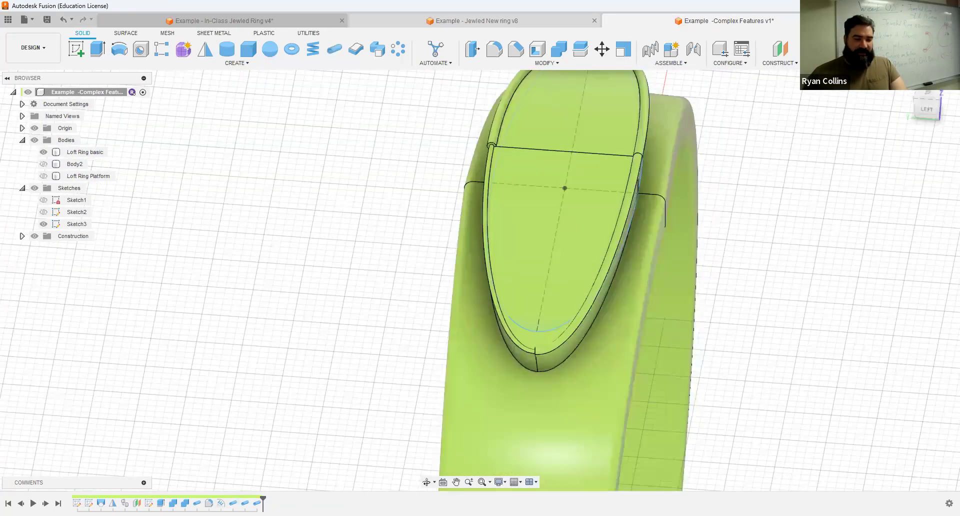
right_click(246, 503)
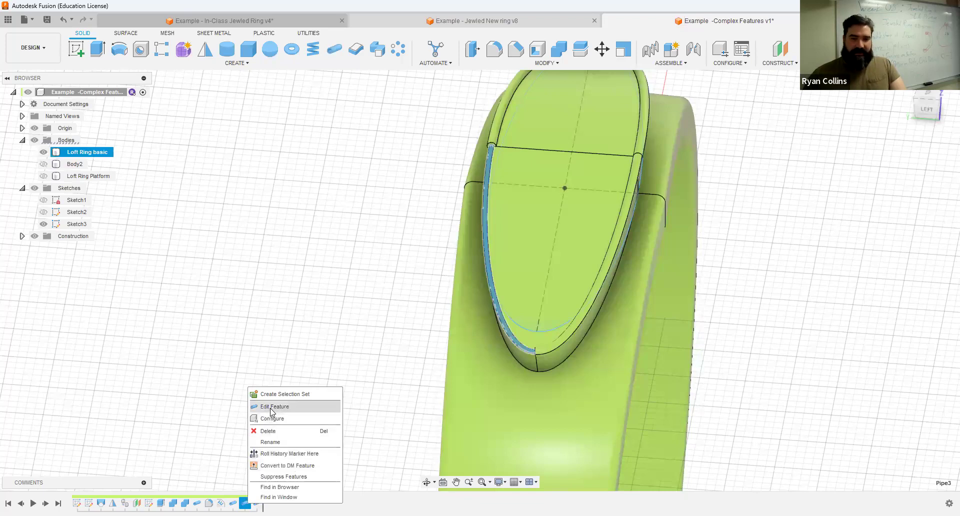
click(271, 407)
click(893, 214)
text(1)
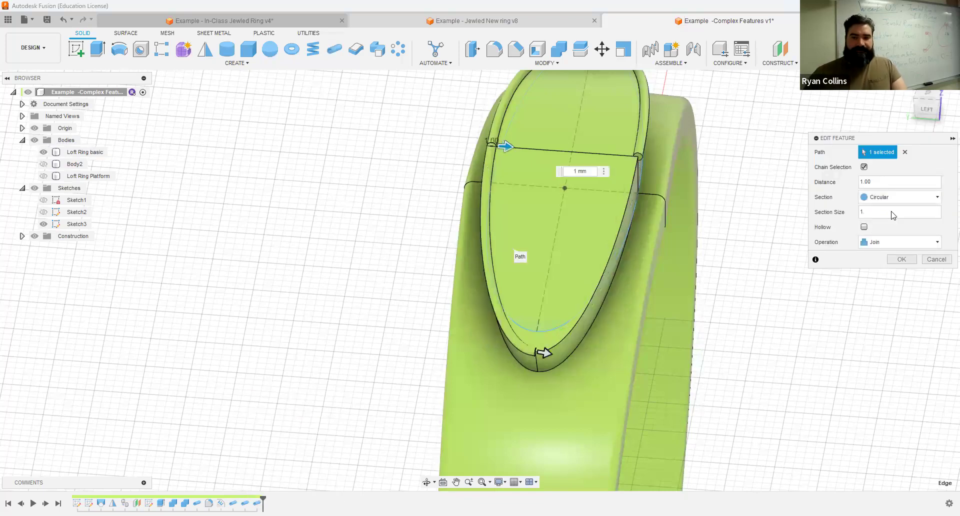
key(Return)
- Fillet the edges around the base of the embossed shape, trying a constant radius of 5 mm and applying 4 mm
shift+middle_drag(787, 261, 594, 132)
click(494, 48)
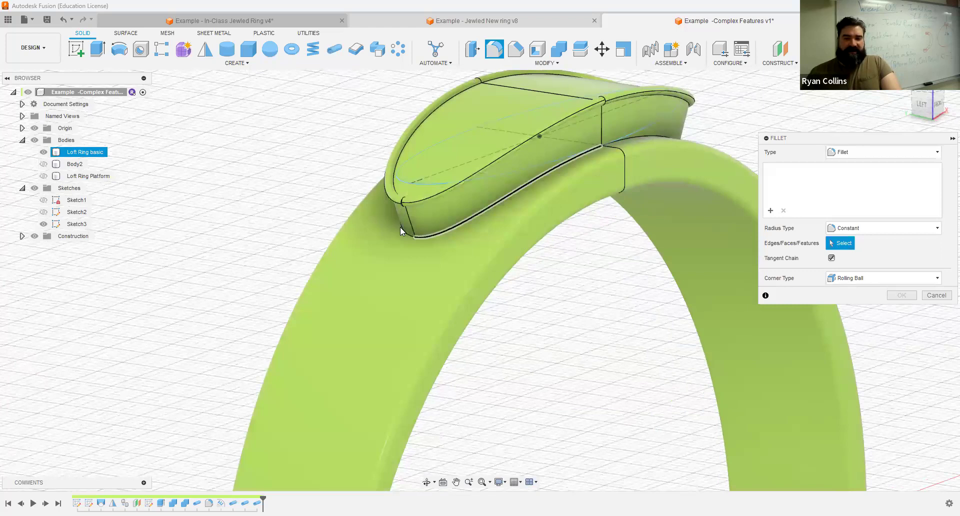
click(400, 227)
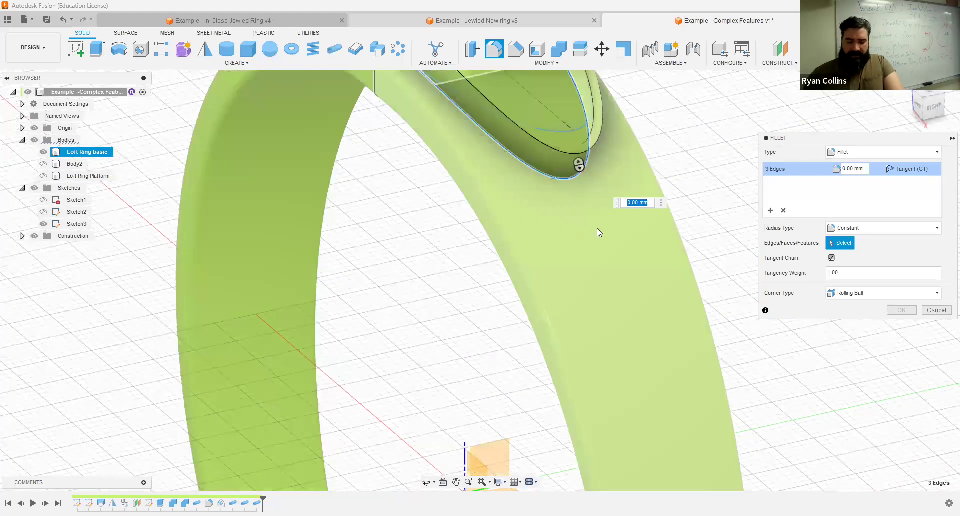
text(5)
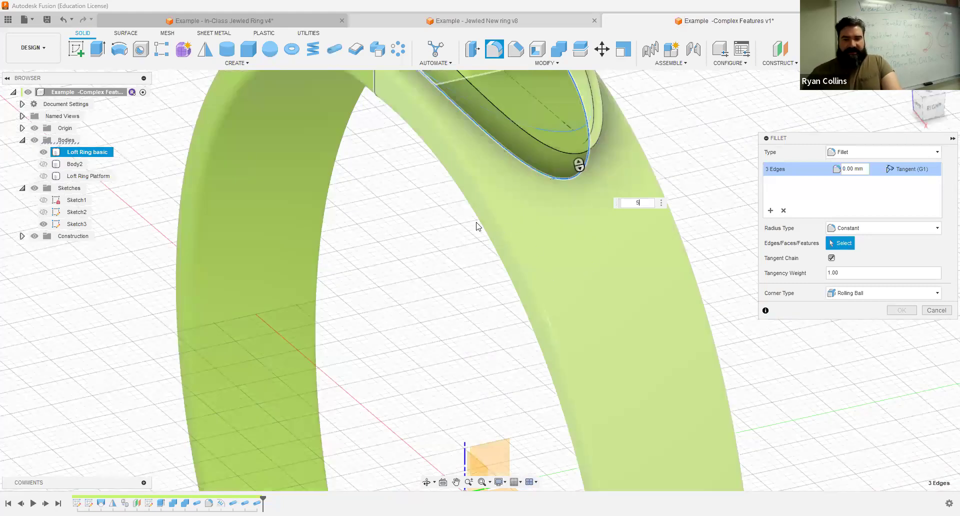
key(Return)
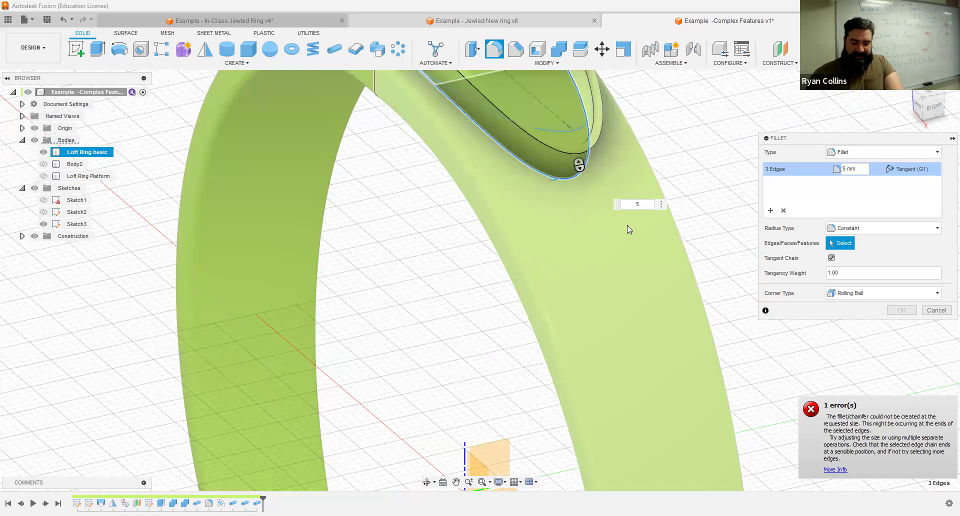
text(4)
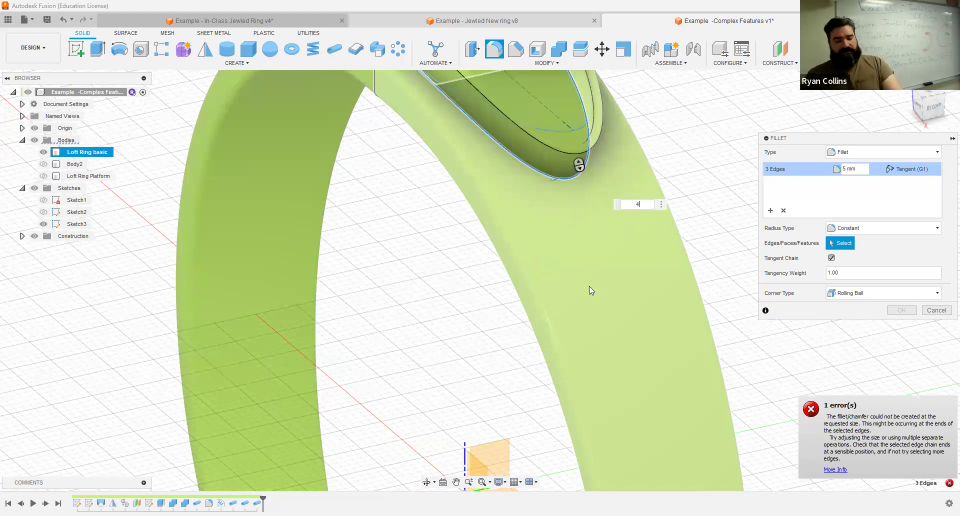
key(Return)
shift+middle_drag(590, 286, 537, 253)
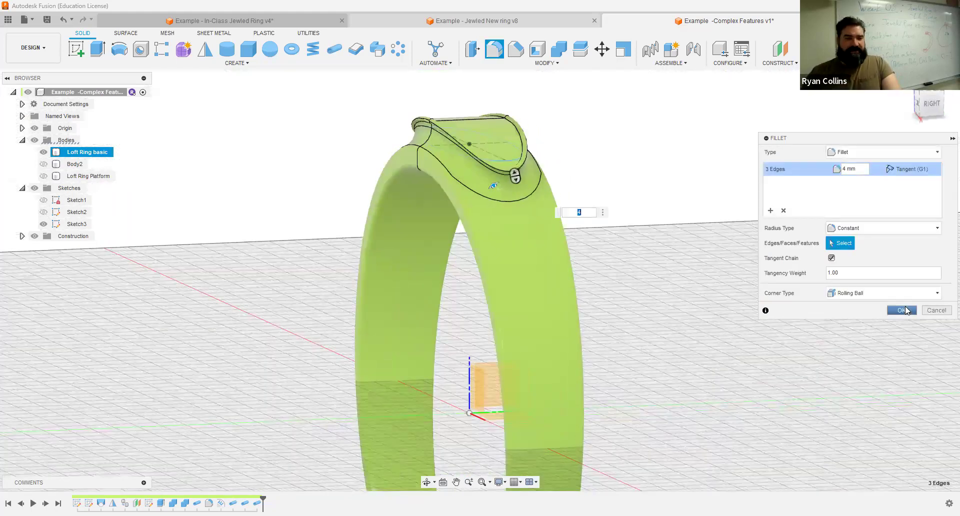
key(Return)
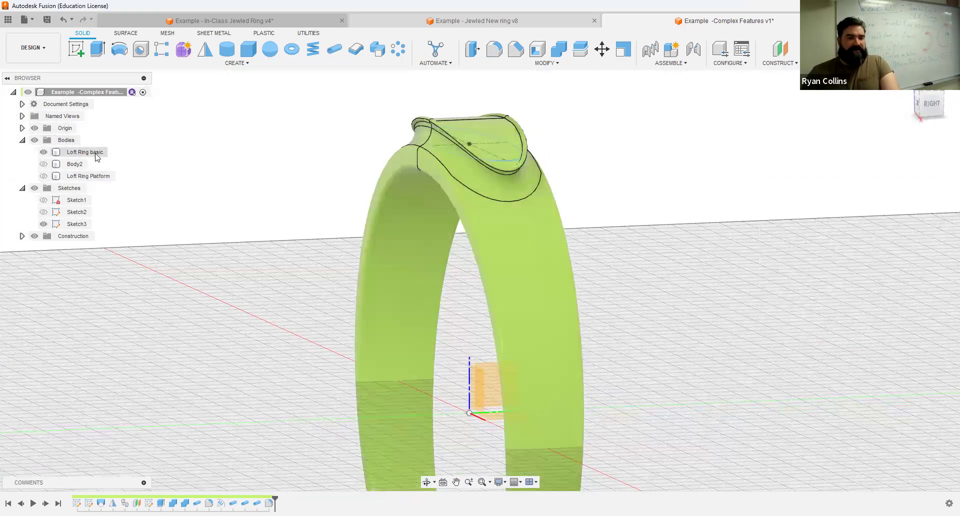
- Rename the body Loft Ring basic to Loft Ring Emboss
double_click(96, 152)
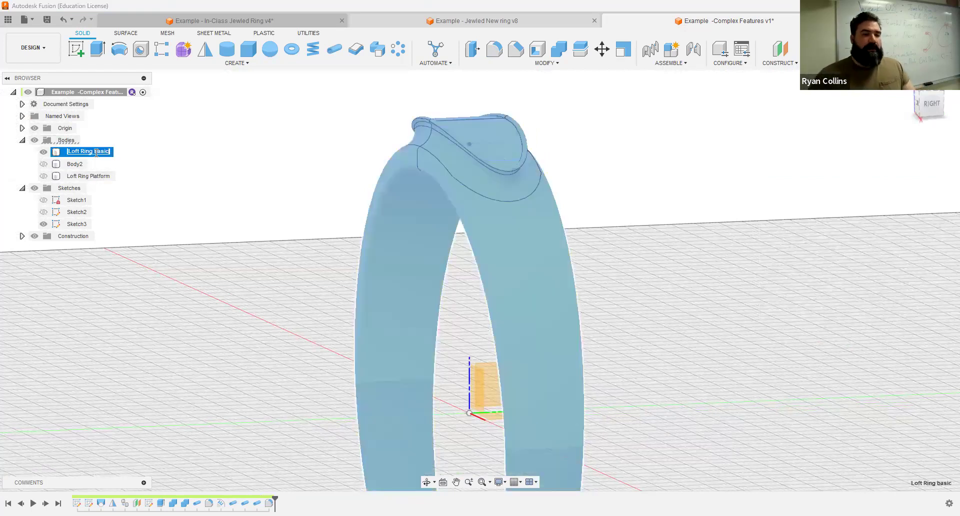
click(103, 153)
key(BackSpace)
key(BackSpace)
key(BackSpace)
key(BackSpace)
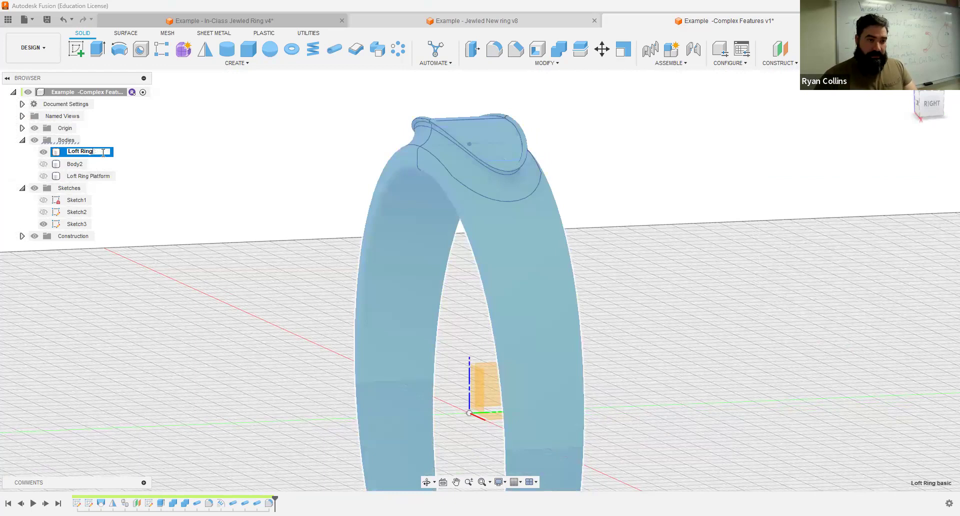
text(Emboss)
key(Return)
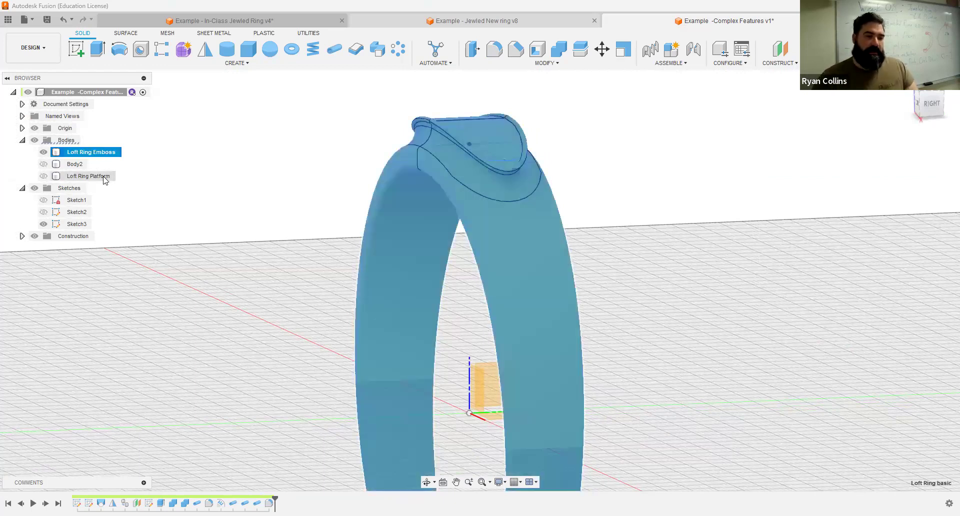
- Rename the body Loft Ring Platform to Loft Ring Extrude
double_click(104, 176)
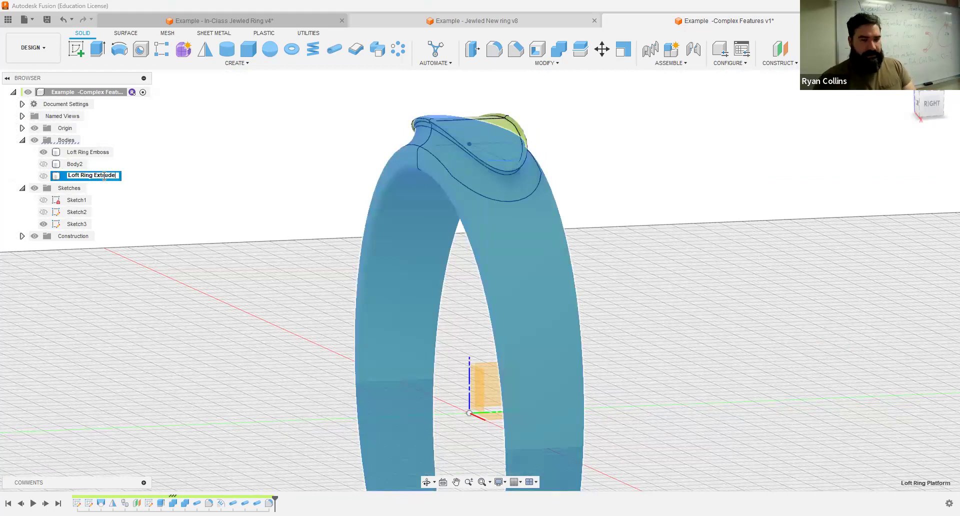
key(Return)
click(288, 190)
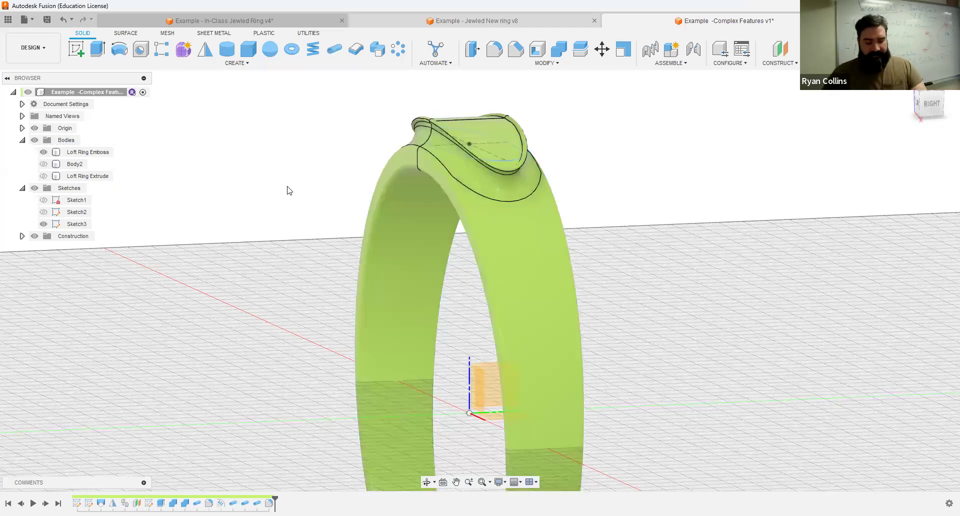
- Save the design as a new version with the description "Emboss feature", showing the whole ring from the home view
scroll(300, 198, down, 3)
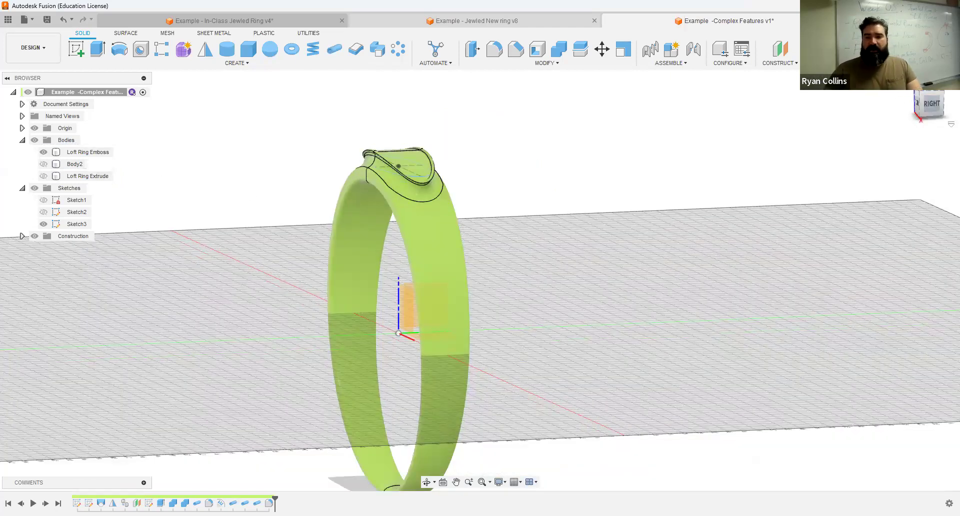
click(908, 82)
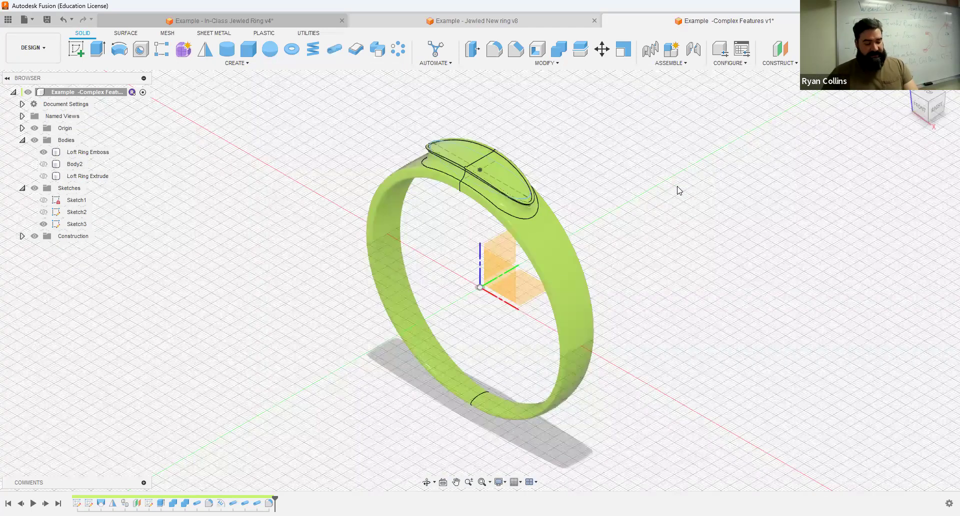
key(ctrl+s)
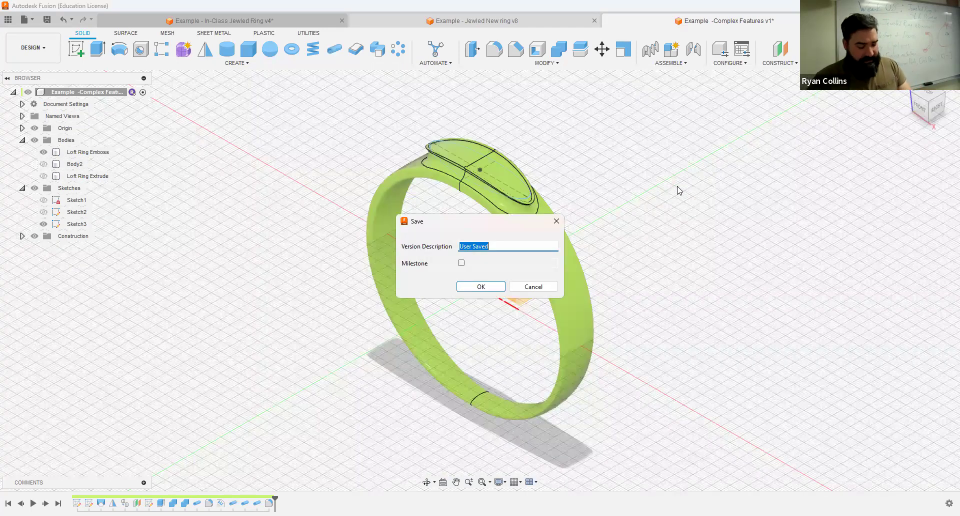
text(Ebo)
key(BackSpace)
key(BackSpace)
text(mboss)
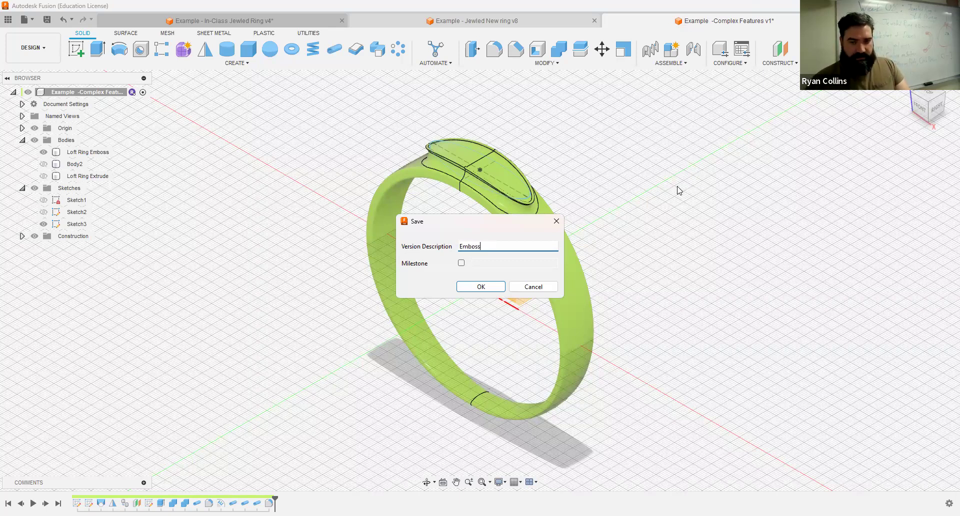
text( feature)
key(Return)
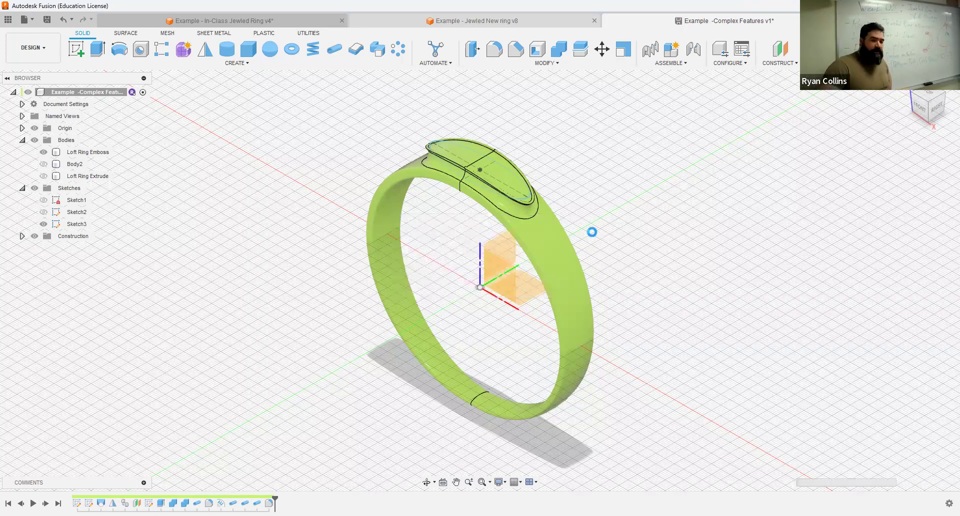
click(563, 248)
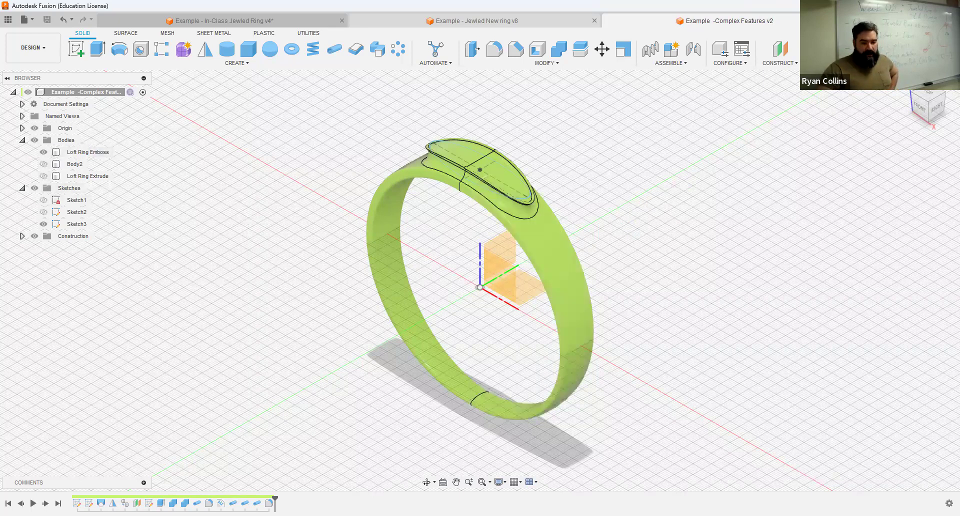
- Roll the design history back to just after the first body copy, and paste a duplicate of the Loft Ring body in place
mouse_move(274, 497)
mouse_down()
mouse_move(120, 501)
mouse_move(140, 501)
mouse_up()
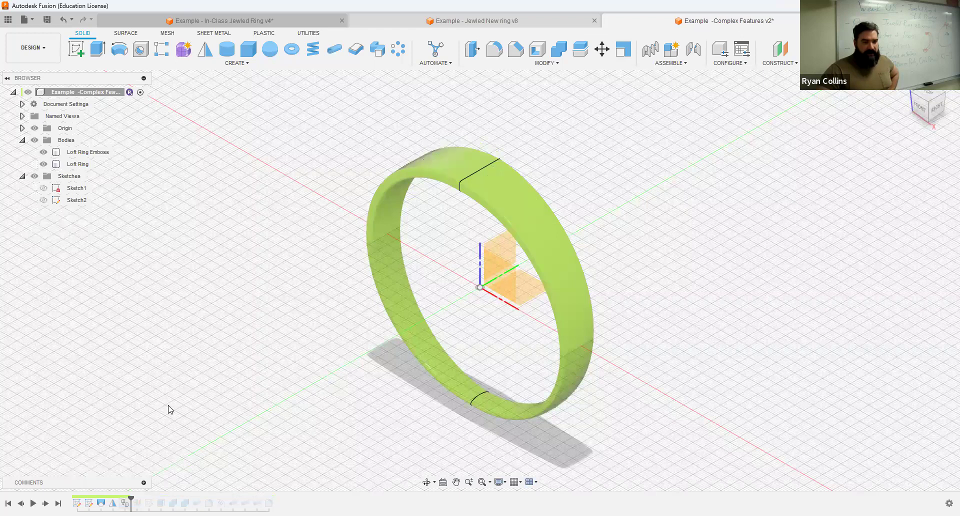
click(79, 164)
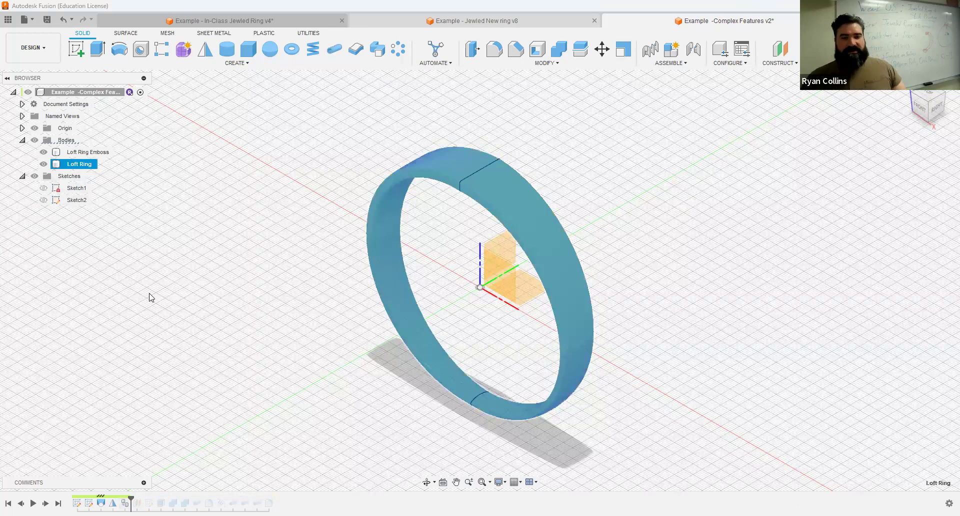
key(ctrl+c)
key(ctrl+v)
key(Return)
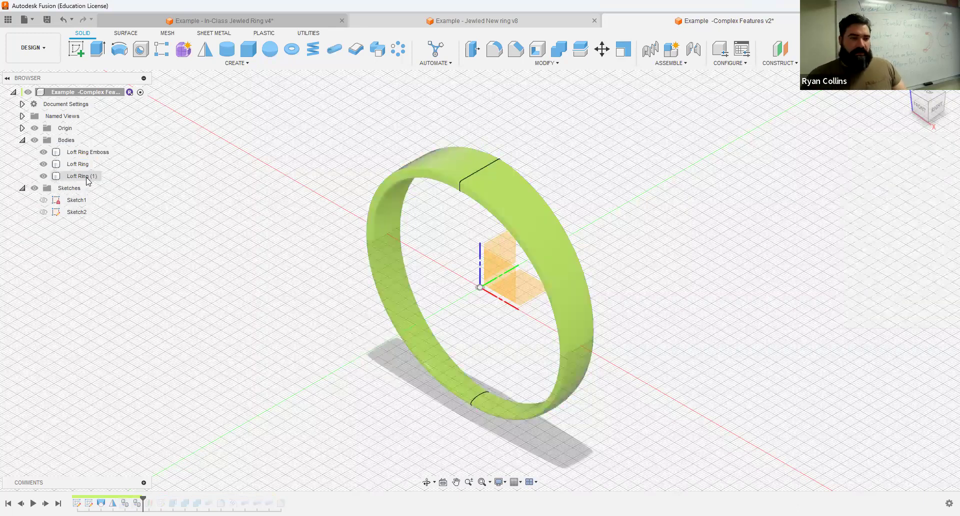
- Rename the duplicated body to Loft Ring Emboss Feartures and return the design history to its end
double_click(87, 176)
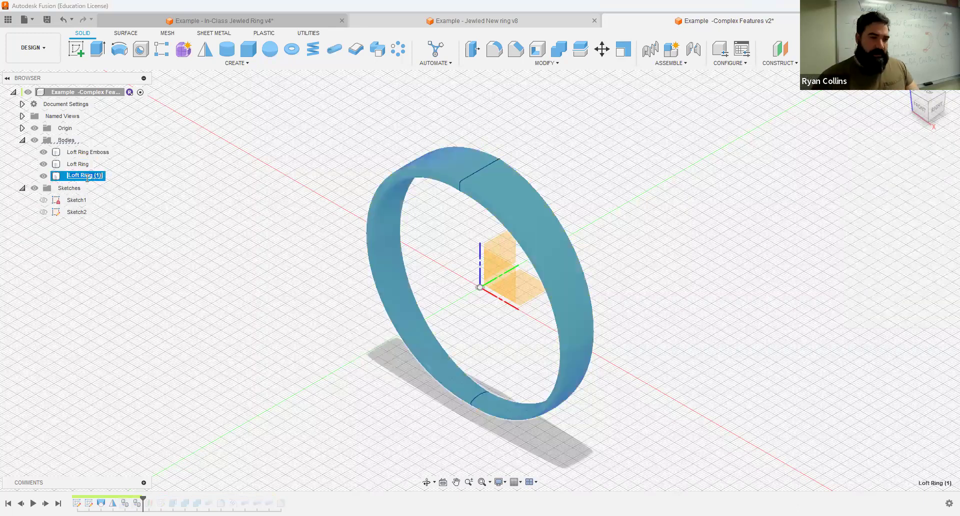
key(Right)
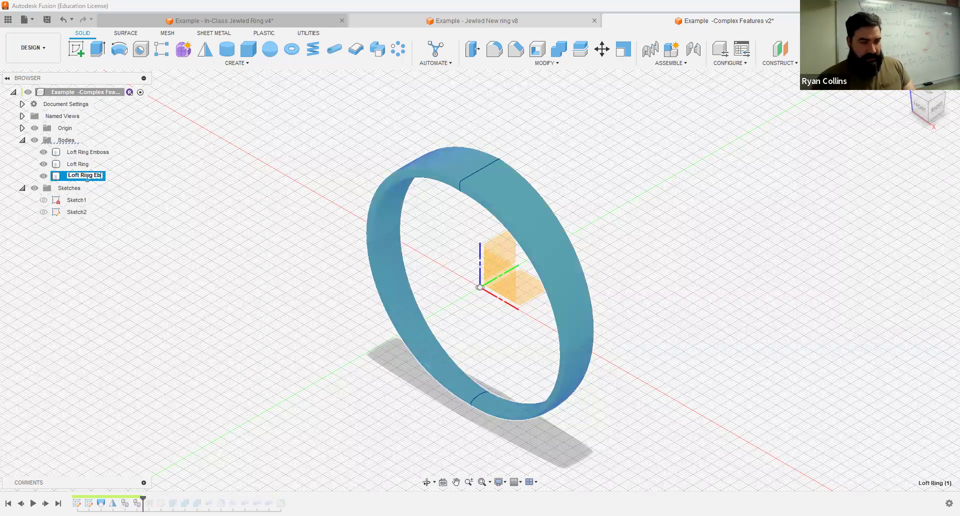
text(Emob)
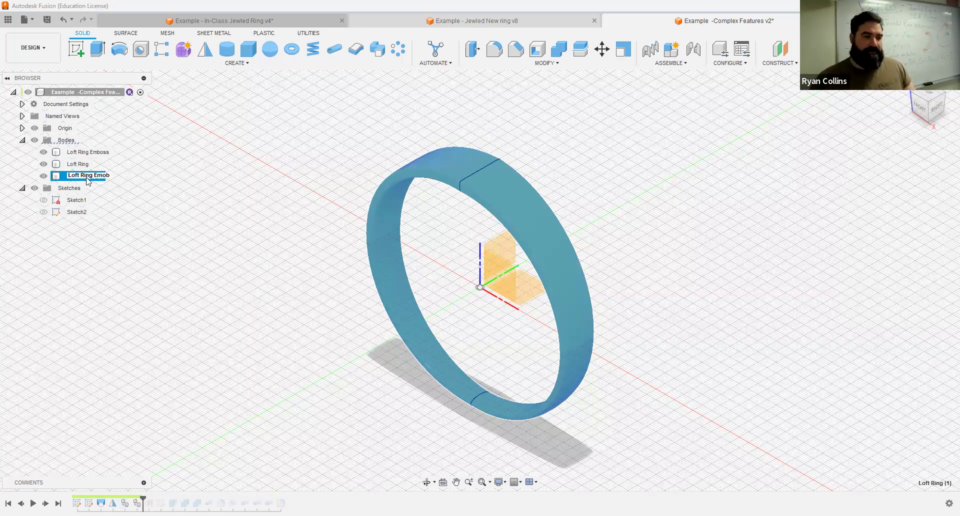
key(BackSpace)
key(BackSpace)
text(boss Feartures)
key(Return)
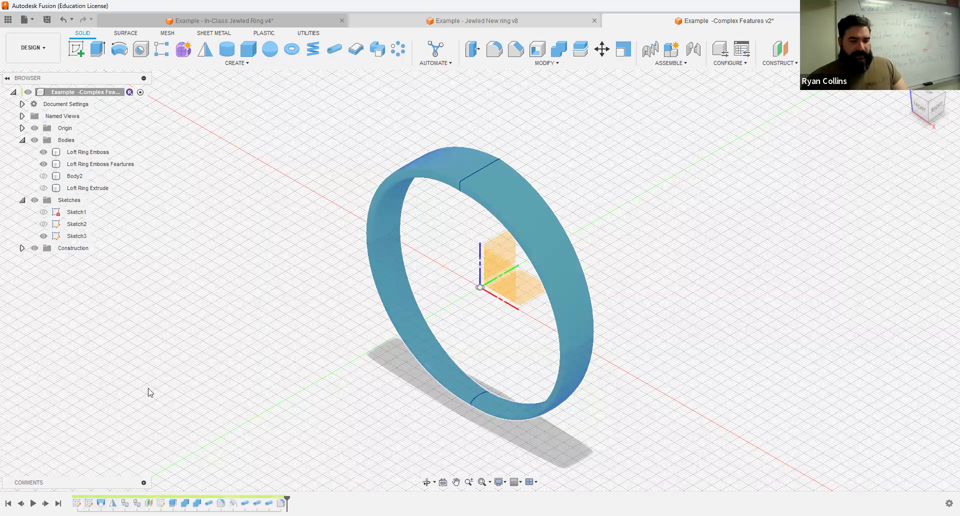
- Hide the Loft Ring Emboss body, keeping Loft Ring Emboss Feartures and Sketch3 shown
click(44, 153)
click(44, 153)
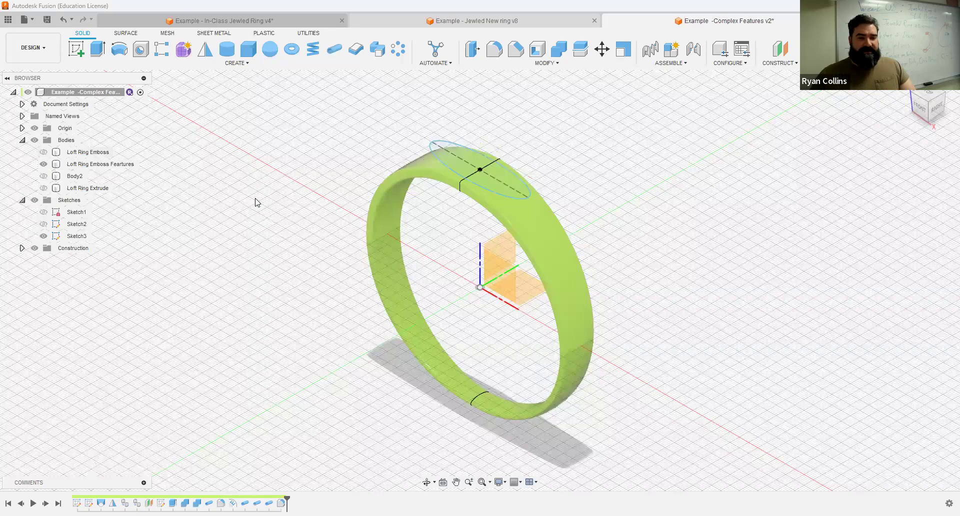
- Start a sketch on the horizontal origin plane and add a text frame across the band reading "Ringaling"
shift+middle_drag(695, 239, 625, 219)
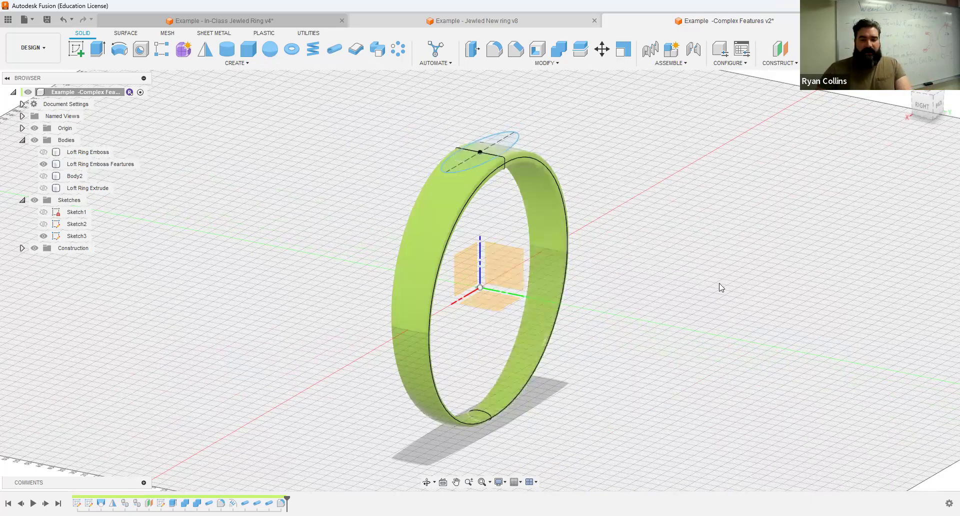
click(75, 50)
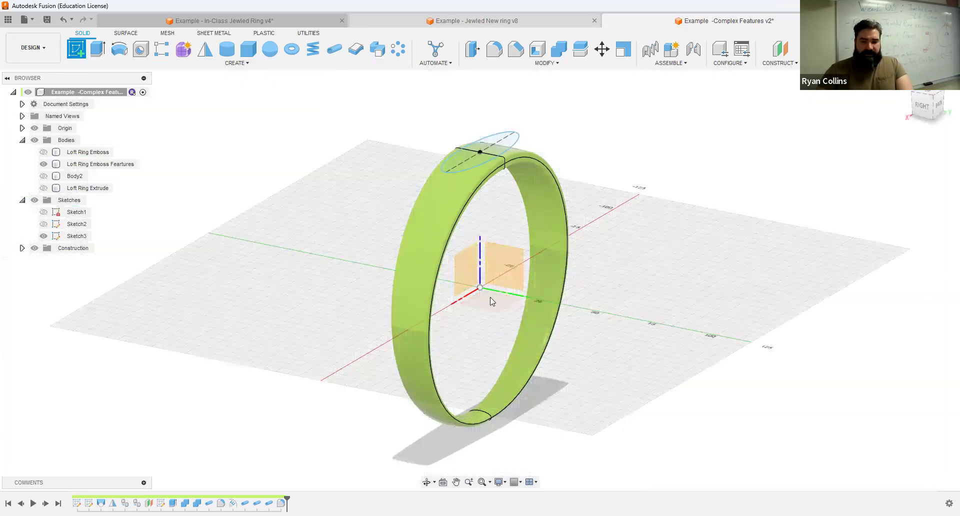
click(488, 303)
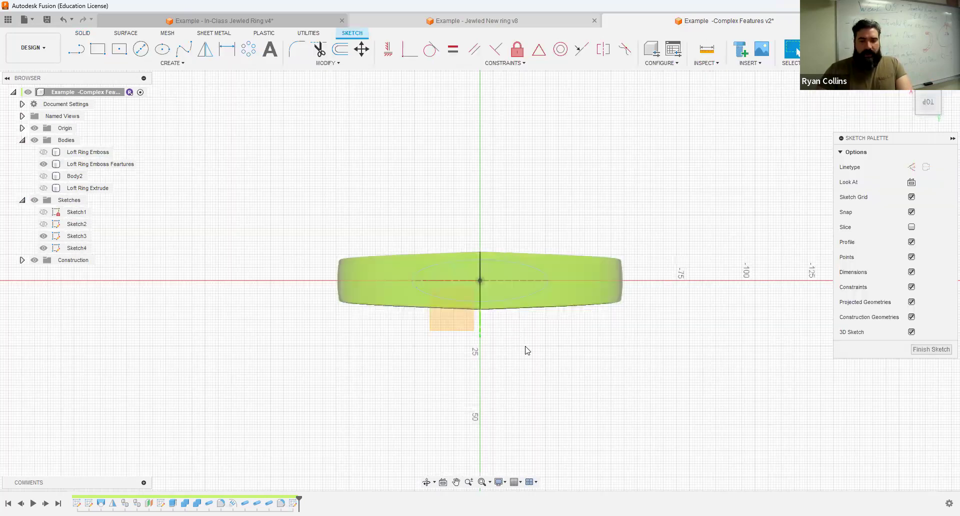
scroll(442, 331, up, 1)
click(270, 49)
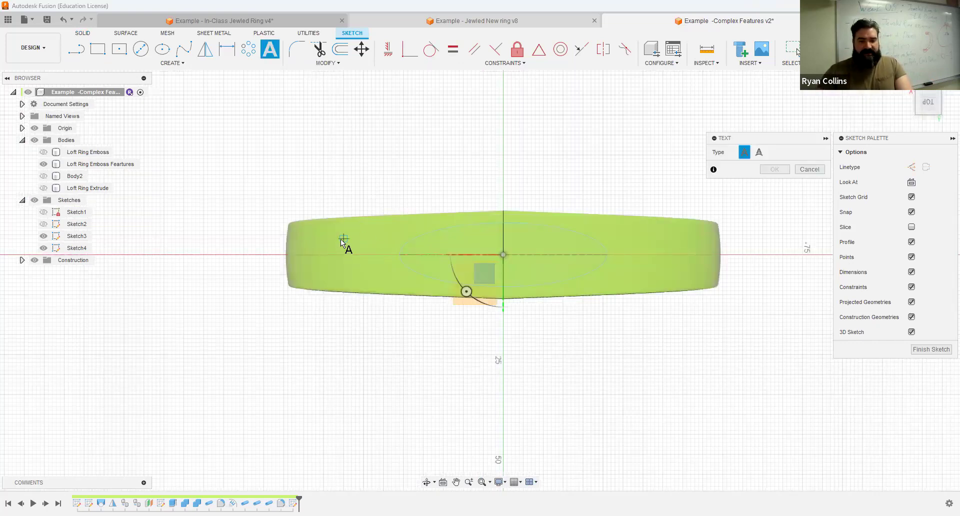
click(675, 271)
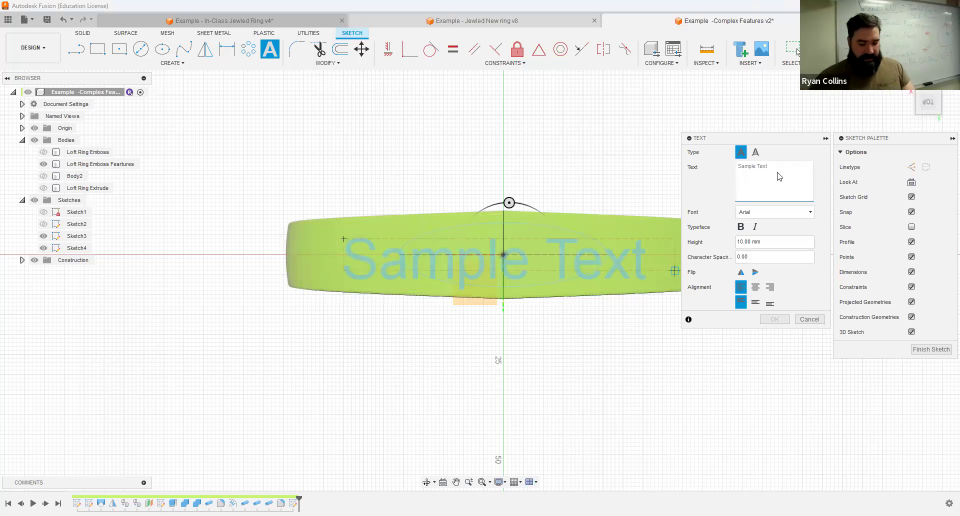
text(Ringa)
text(ling)
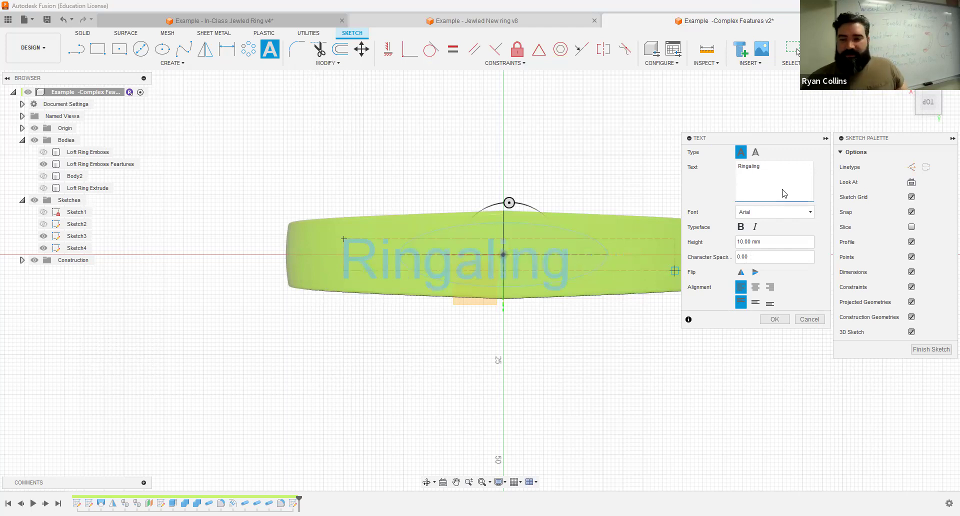
- Center the Ringaling text horizontally in its frame and set its height to 6 mm
click(755, 288)
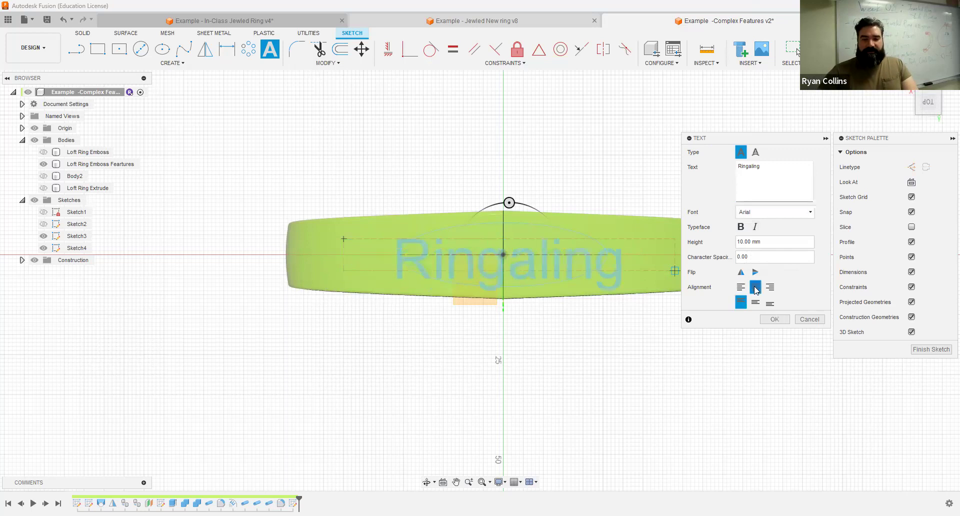
click(789, 243)
text(5)
click(750, 243)
text(6)
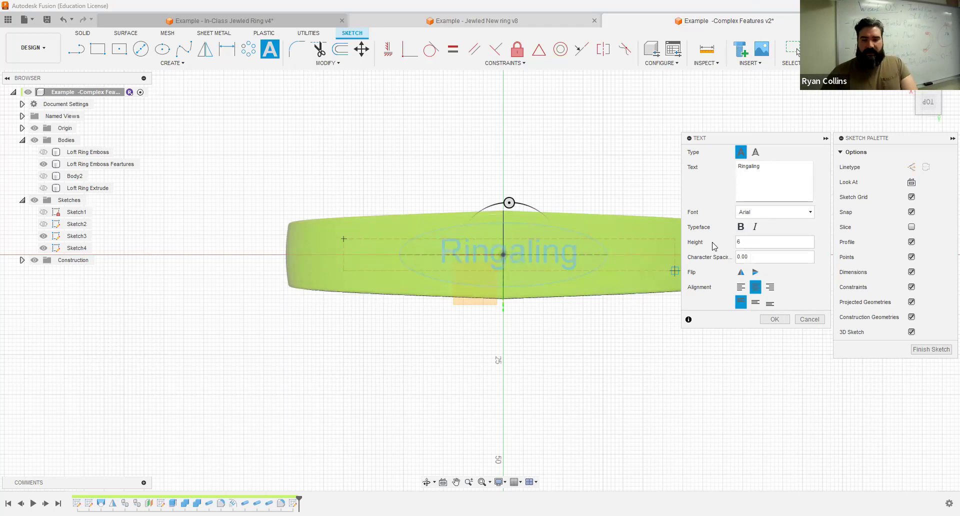
- Set the Ringaling text's font to Comic Sans MS, accept the text, and finish the sketch
click(807, 212)
scroll(780, 300, down, 6)
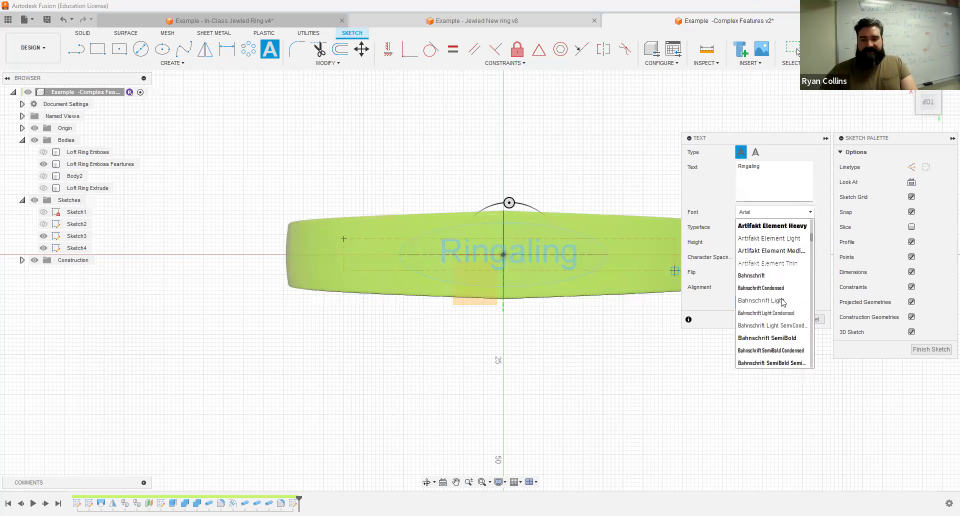
scroll(784, 303, down, 8)
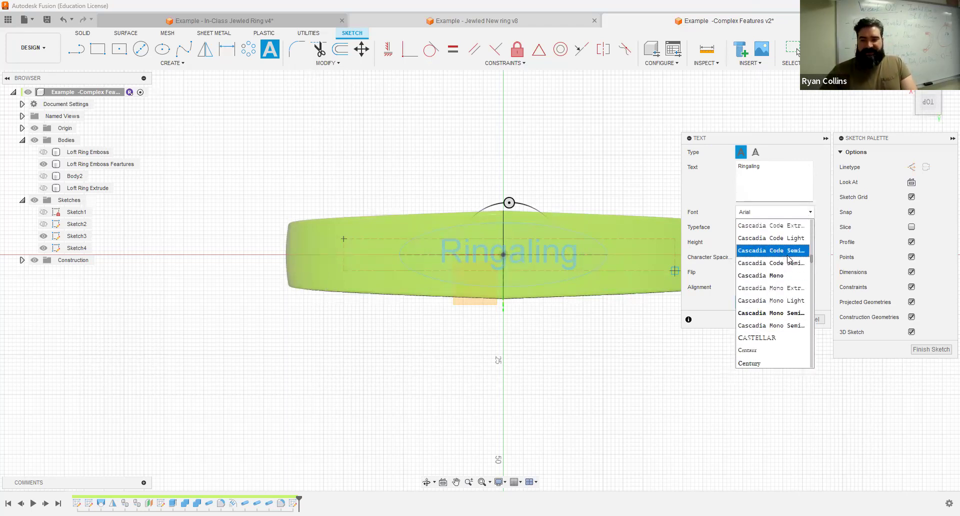
scroll(783, 299, down, 6)
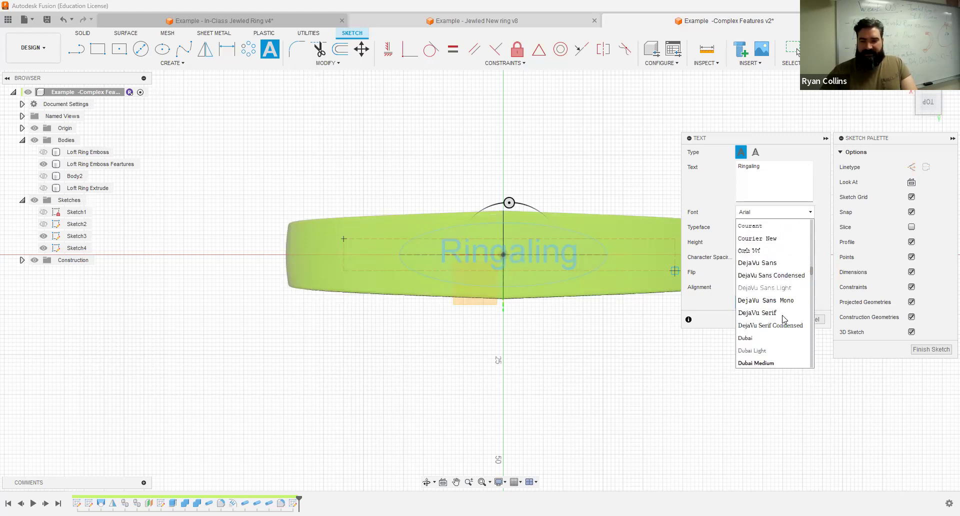
scroll(778, 310, up, 3)
scroll(776, 288, up, 3)
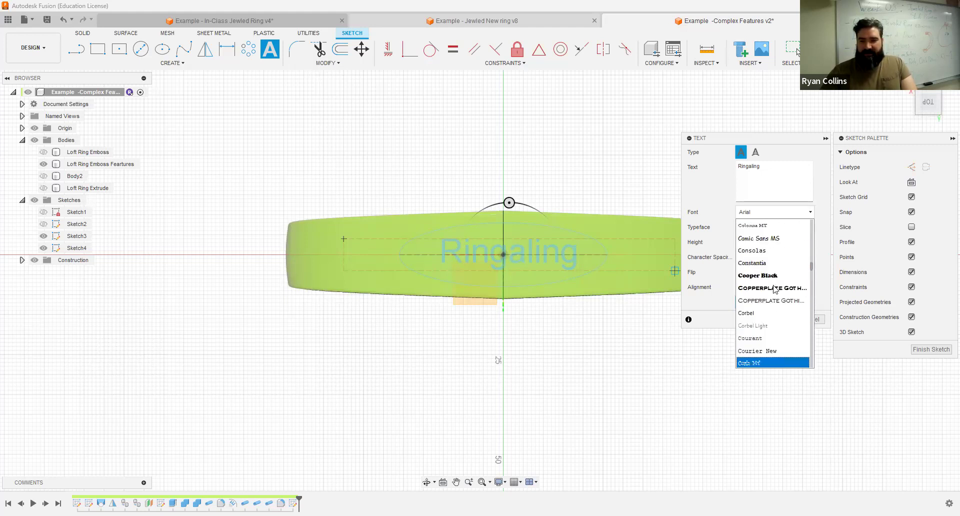
click(783, 239)
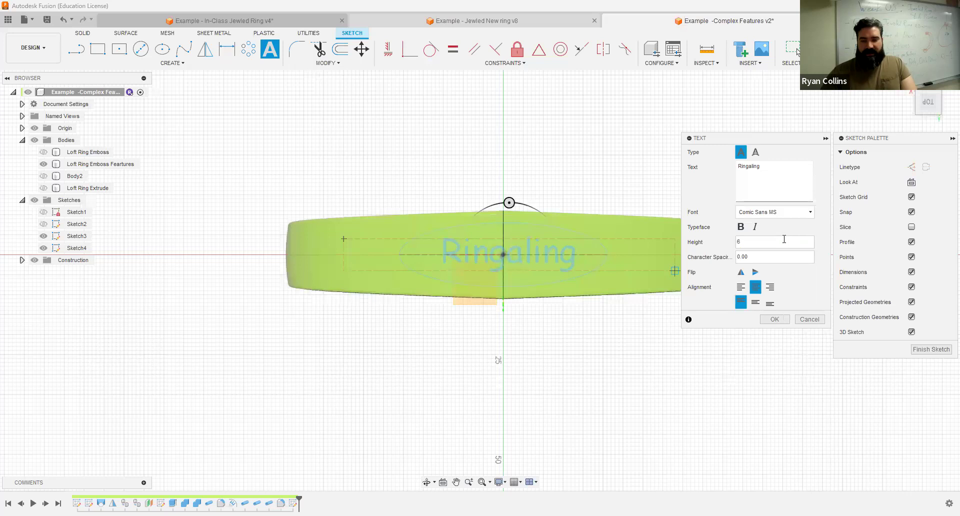
click(785, 321)
mouse_move(718, 366)
shift+middle_down()
mouse_move(716, 334)
mouse_move(723, 339)
mouse_move(769, 207)
shift+middle_up()
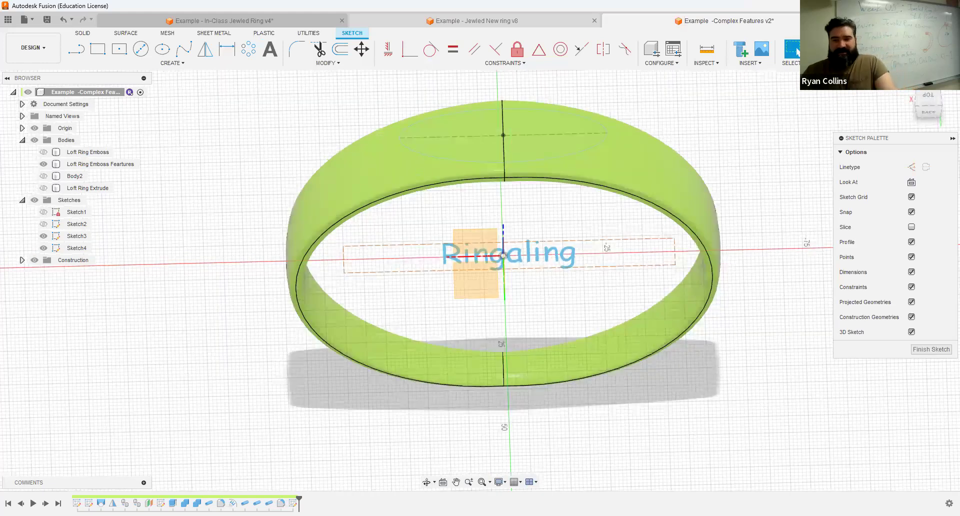
click(797, 51)
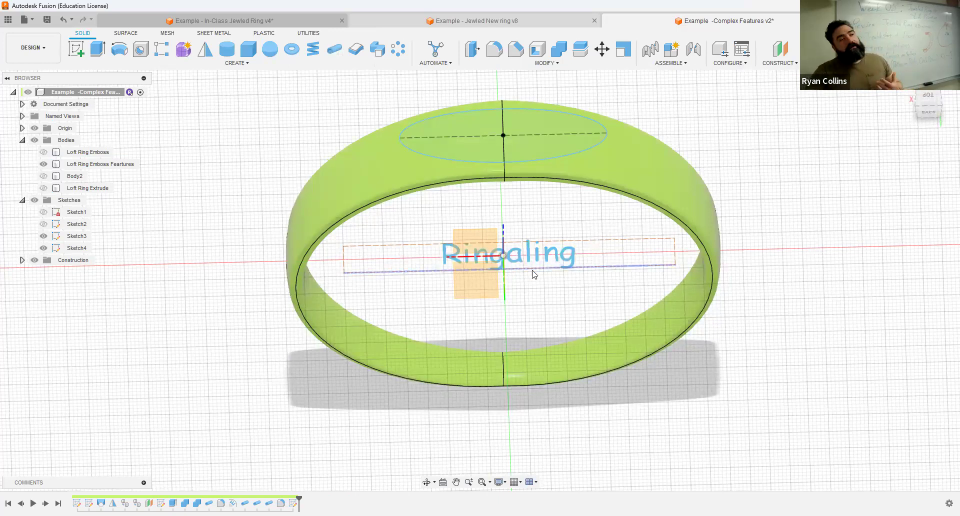
- Start an Emboss of the Ringaling text onto the faces of both ring halves with a 1 mm depth
click(238, 63)
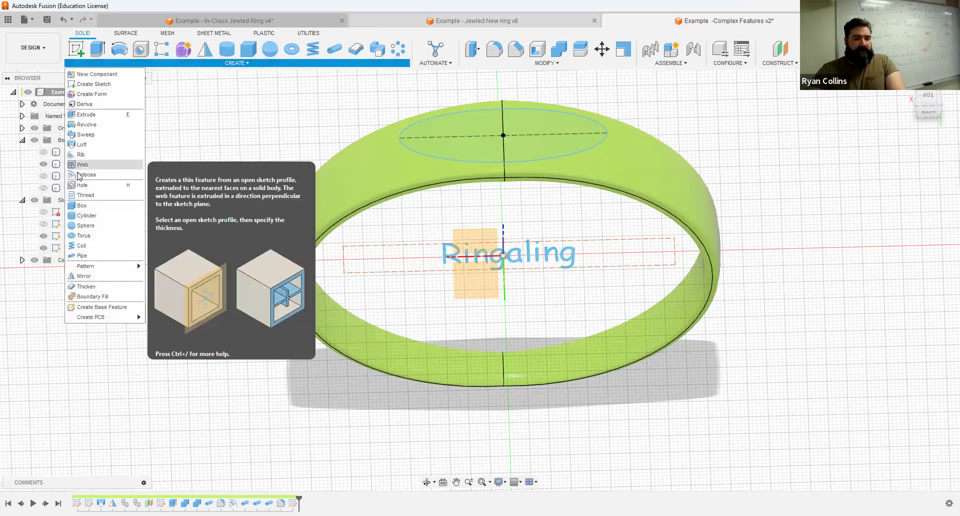
click(575, 260)
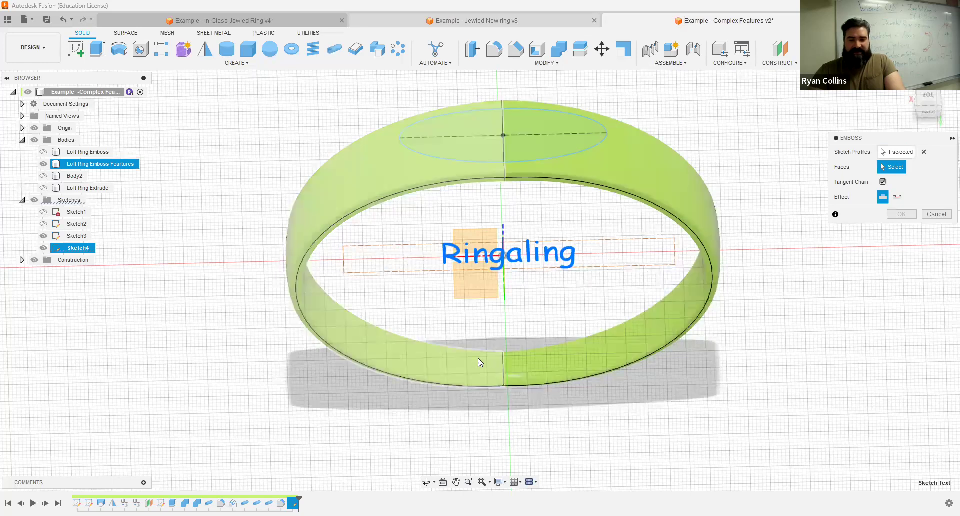
click(478, 358)
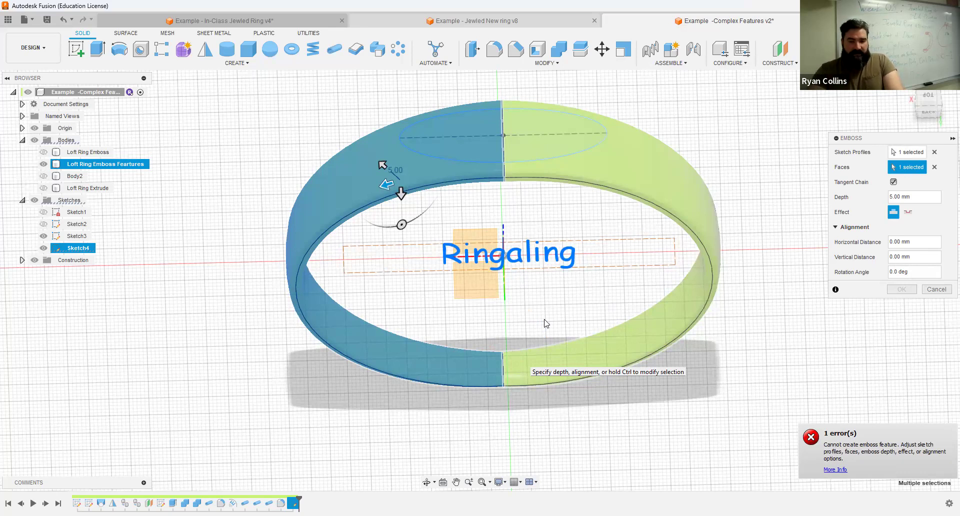
click(573, 347)
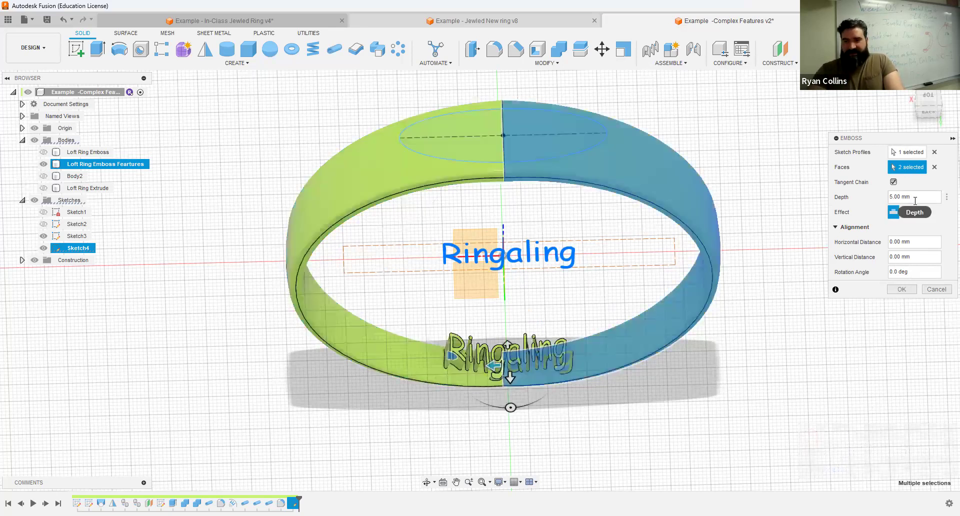
click(915, 198)
text(1)
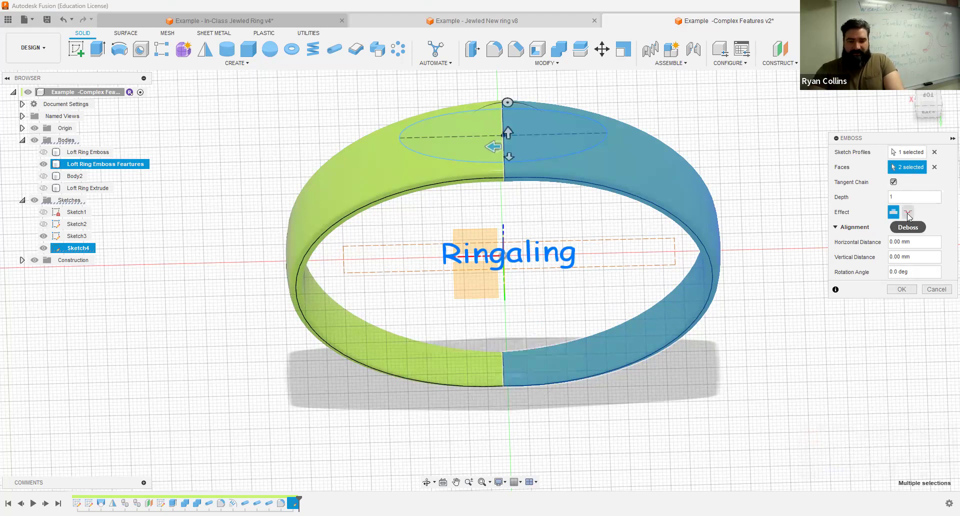
- Preview the Ringaling text with the Deboss effect and return the effect to Emboss
click(908, 214)
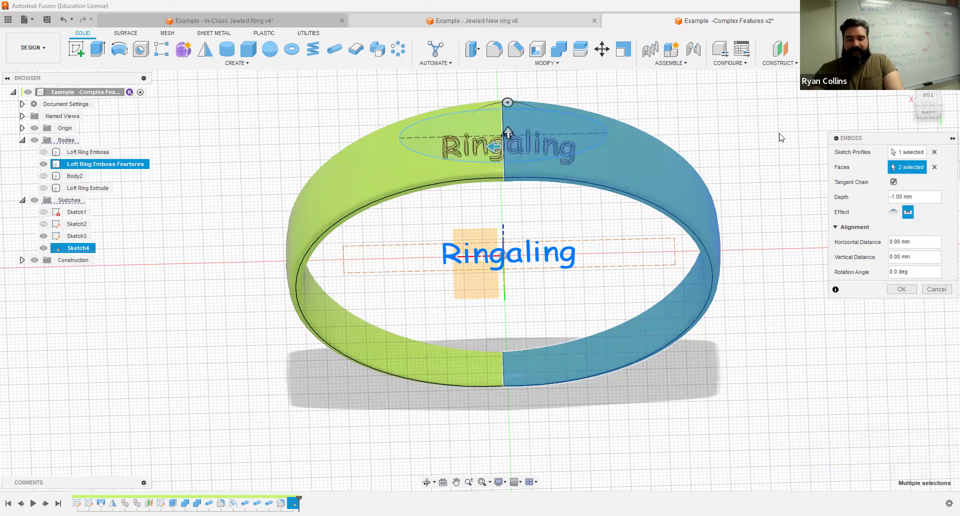
mouse_move(741, 302)
shift+middle_down()
mouse_move(748, 325)
mouse_move(757, 294)
shift+middle_up()
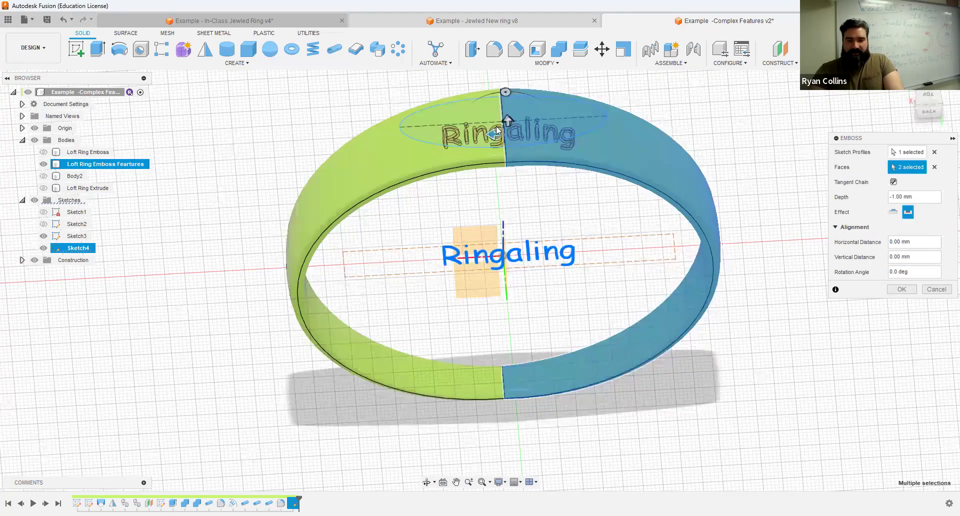
mouse_move(626, 374)
shift+middle_down()
mouse_move(617, 314)
mouse_move(629, 360)
shift+middle_up()
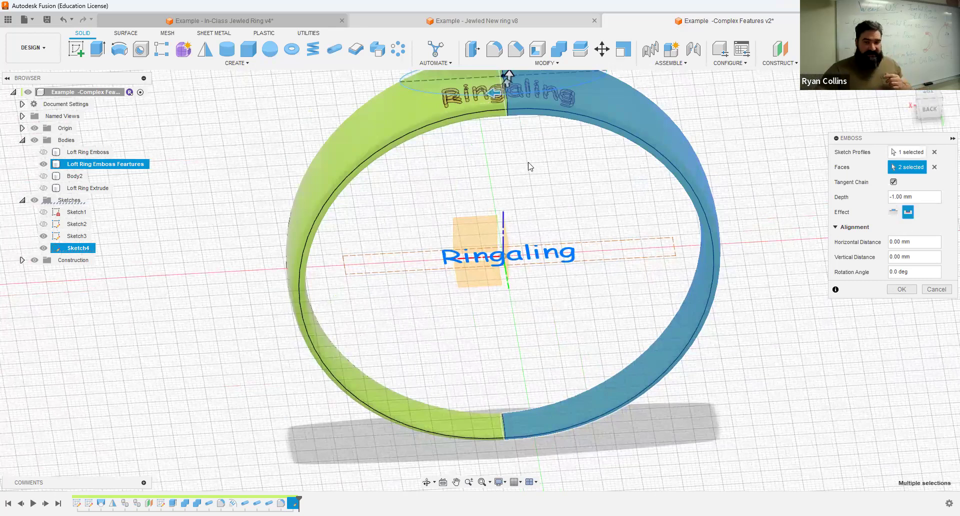
click(893, 213)
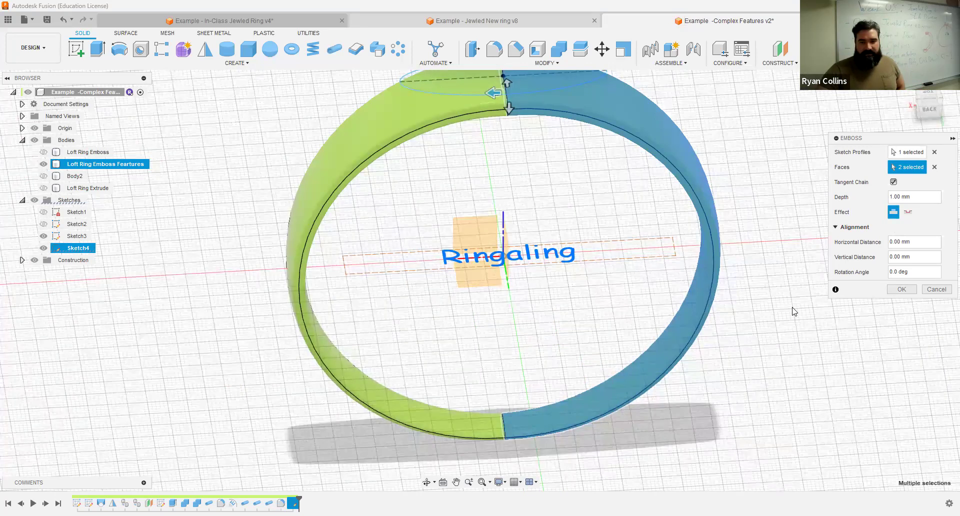
- Clear the emboss face selection and reselect the faces of both ring halves
scroll(773, 349, down, 1)
middle_drag(774, 349, 779, 381)
scroll(774, 369, down, 1)
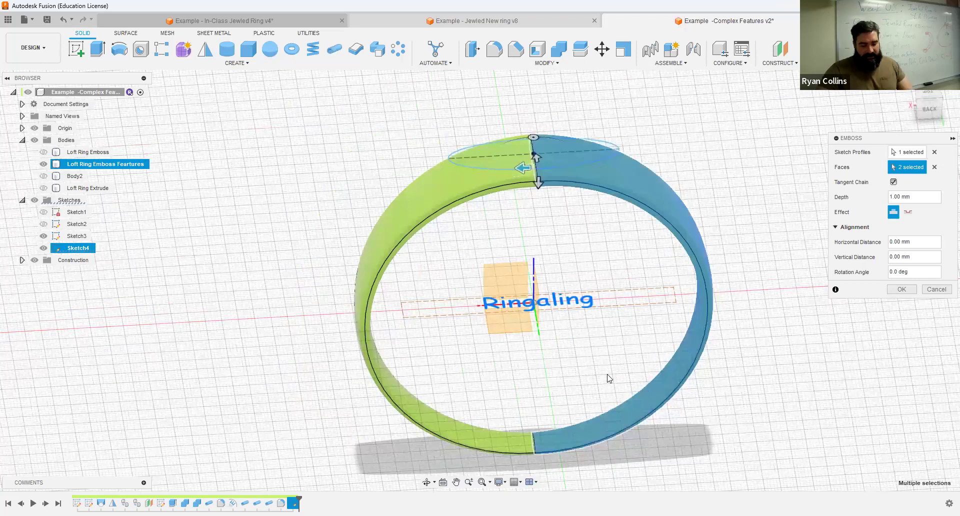
shift+middle_drag(605, 298, 595, 379)
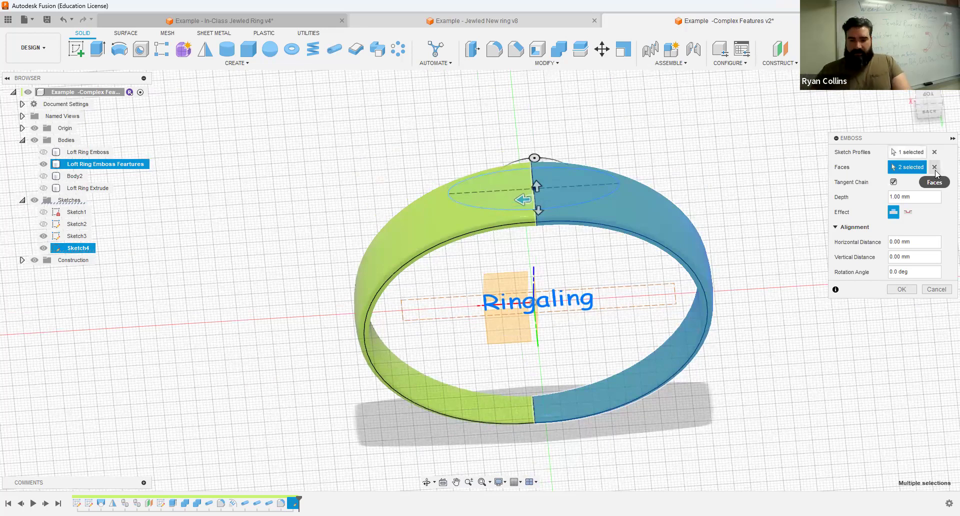
click(569, 401)
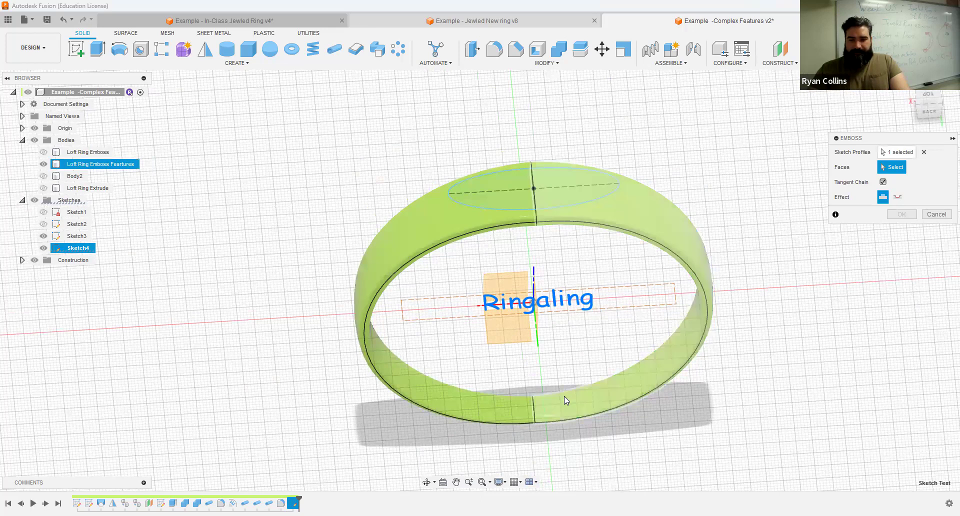
click(502, 407)
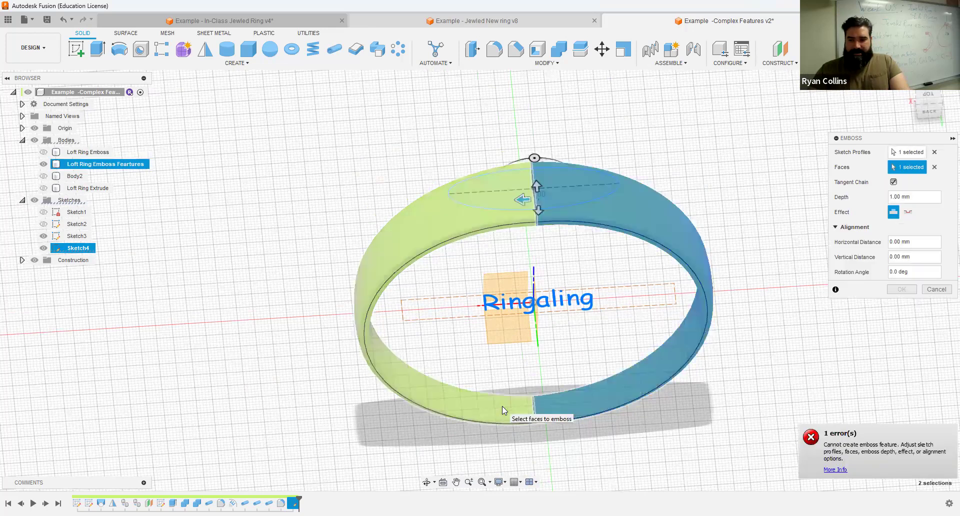
click(502, 406)
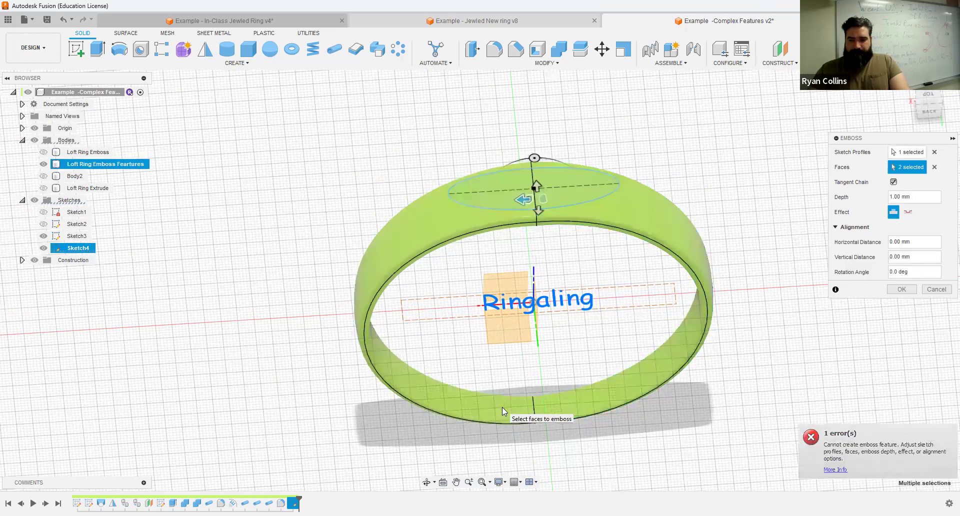
- Shift the embossed text around the band to the ring's side, at a horizontal distance of -125 mm
shift+middle_drag(700, 365, 718, 407)
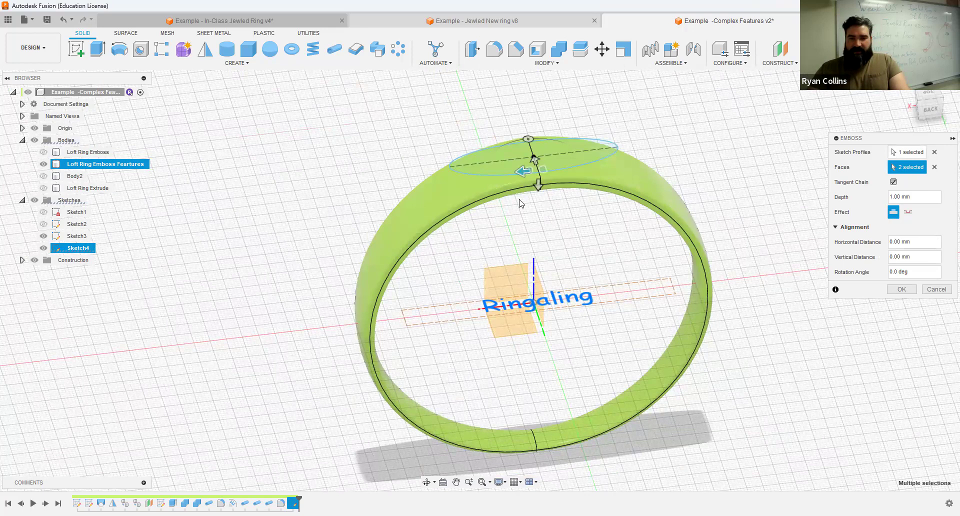
drag(447, 201, 544, 399)
shift+middle_drag(744, 403, 725, 319)
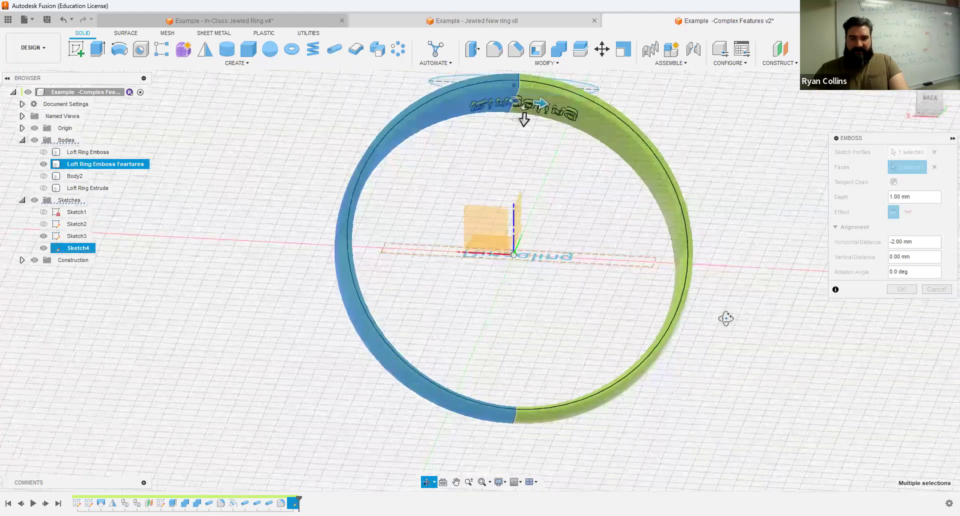
drag(539, 100, 746, 248)
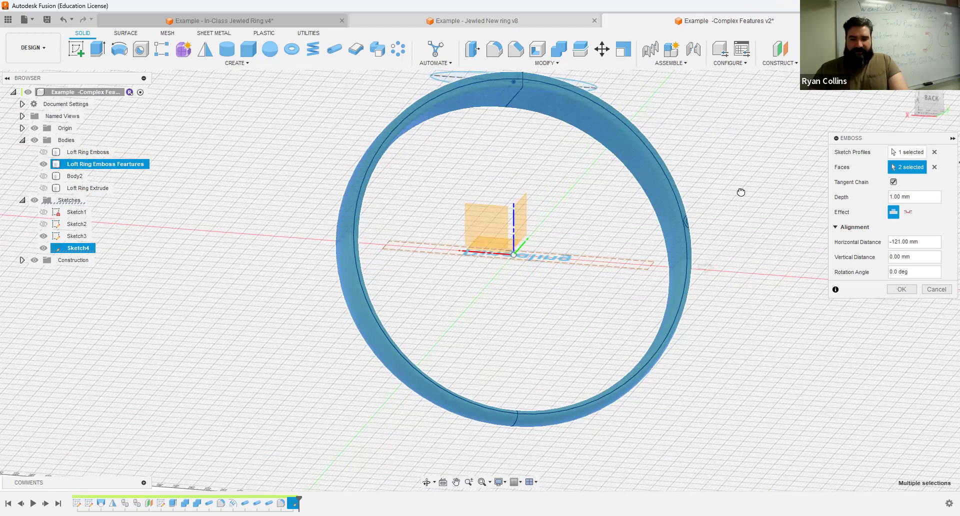
shift+middle_drag(691, 295, 656, 283)
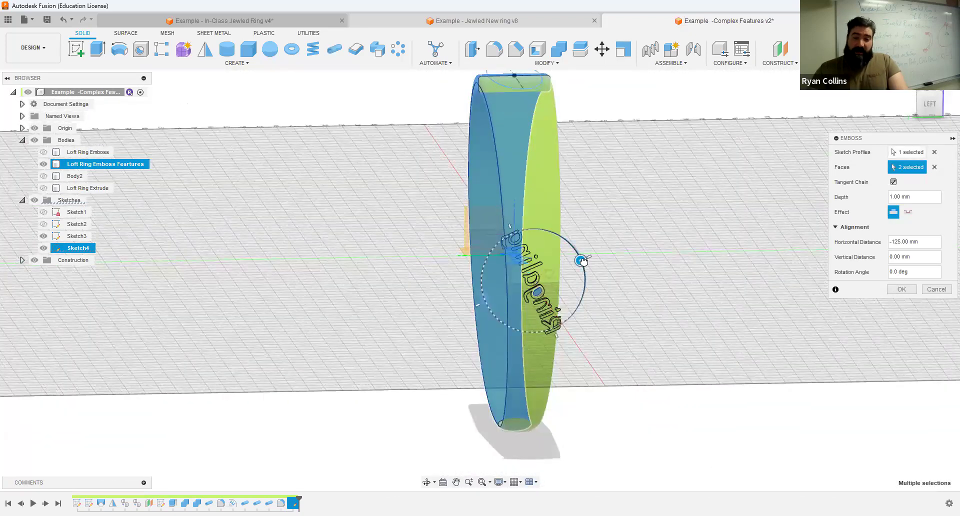
- Try rotating the embossed text to -30 degrees, and reset the rotation angle to 0
drag(592, 268, 593, 287)
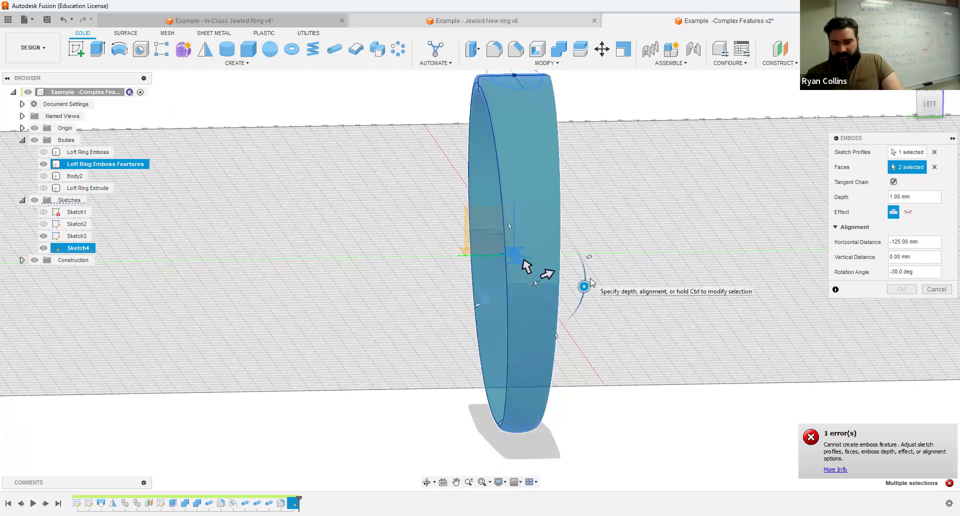
click(927, 272)
text(0)
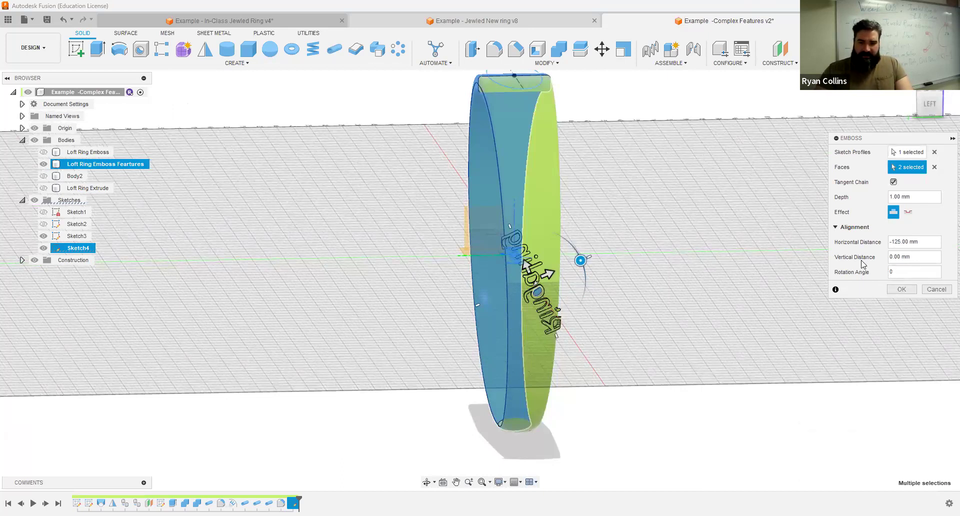
- Try horizontal distances of 180 mm and 90 mm for the embossed text, and reset the distance to 0
drag(931, 240, 865, 248)
text(80)
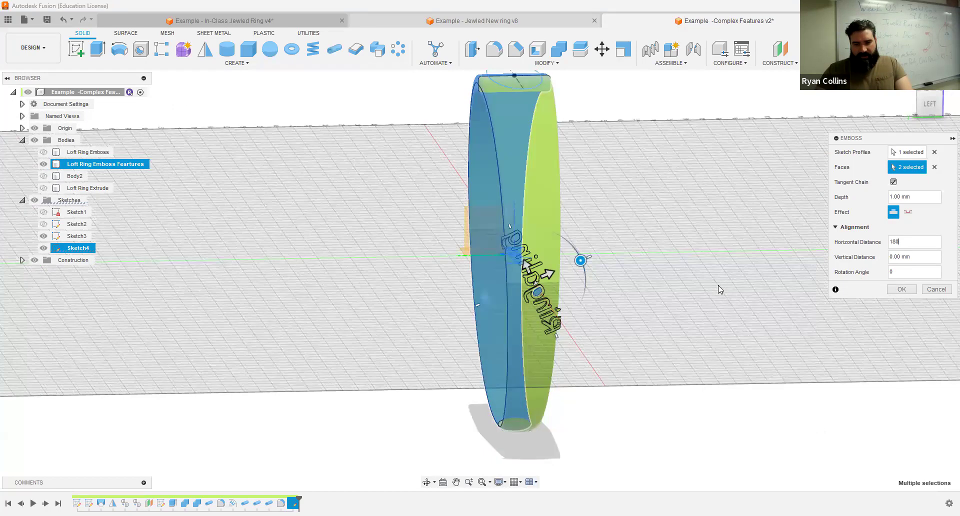
key(Return)
mouse_move(692, 349)
shift+middle_down()
mouse_move(708, 369)
mouse_move(765, 352)
mouse_move(710, 340)
shift+middle_up()
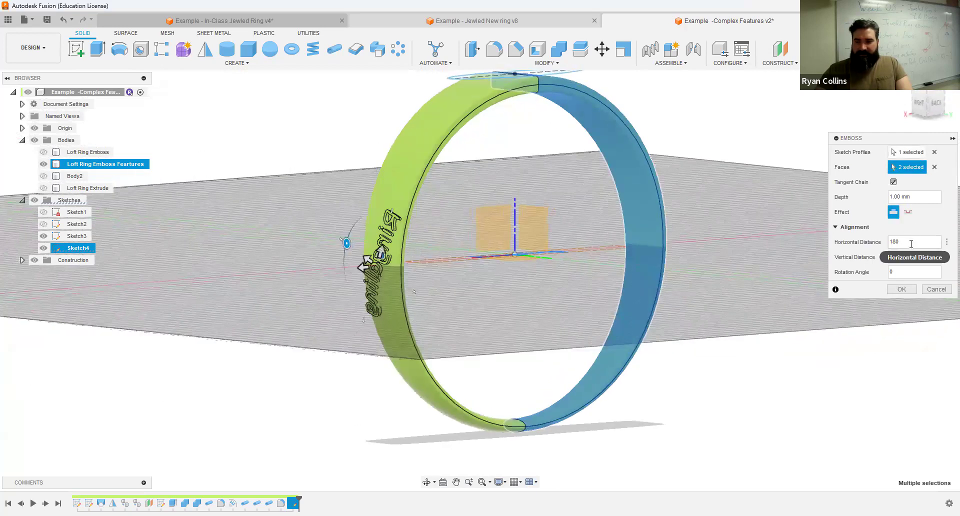
double_click(912, 244)
text(90)
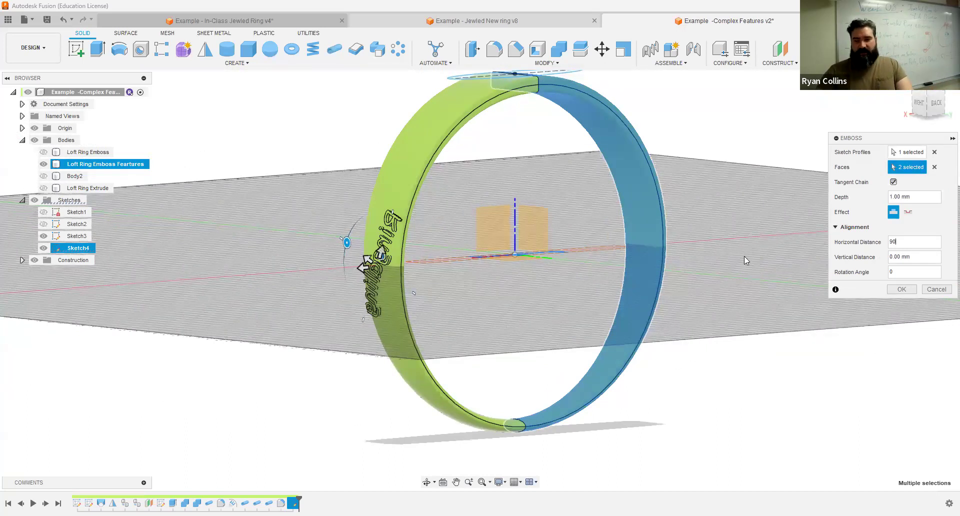
double_click(897, 244)
text(0)
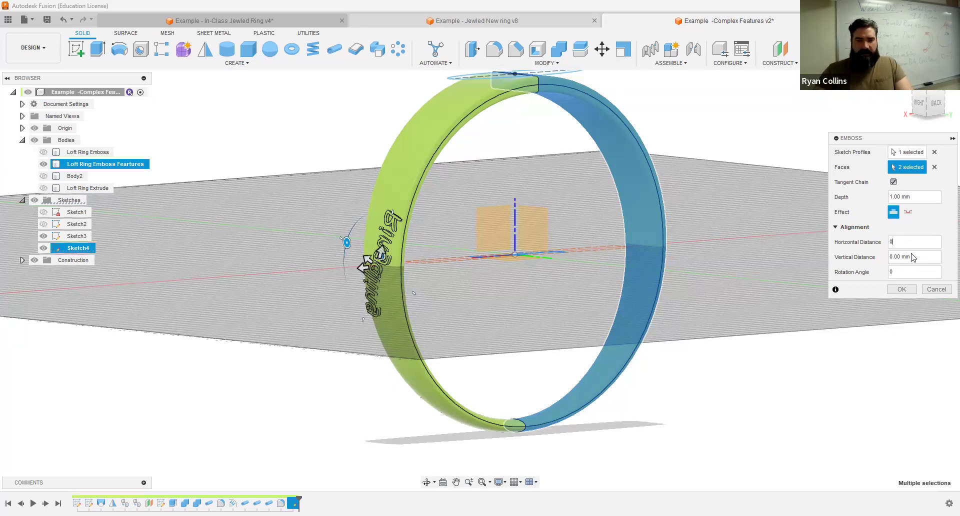
- Try a vertical distance of 90 mm for the embossed text and inspect its placement on the band
drag(915, 254, 869, 257)
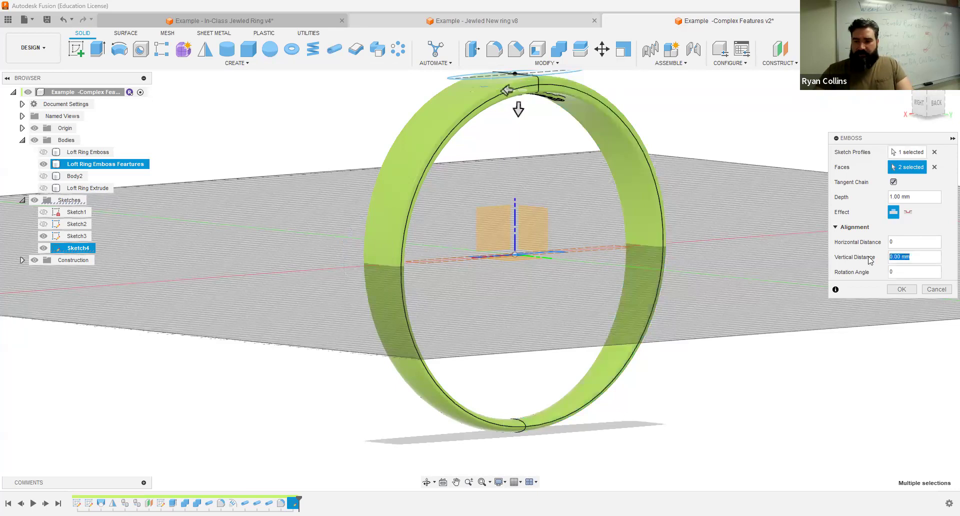
text(90)
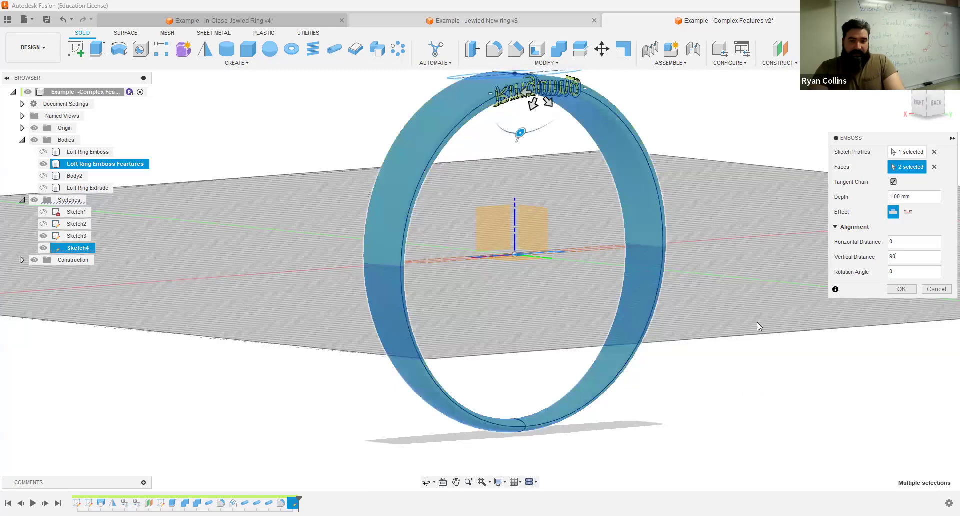
shift+middle_drag(707, 340, 539, 264)
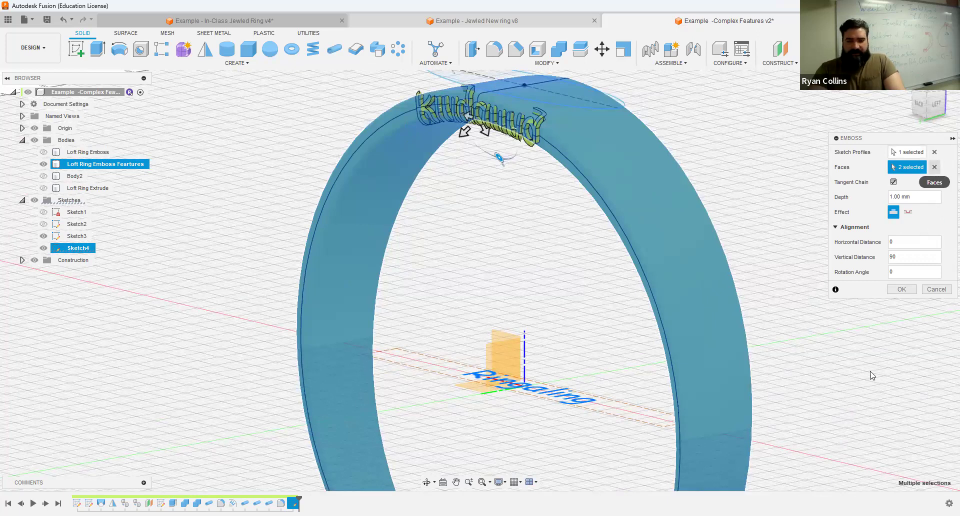
- Clear the emboss face selection, inspect the text against the ring's lower part, and cancel the emboss
click(934, 169)
shift+middle_drag(829, 397, 439, 274)
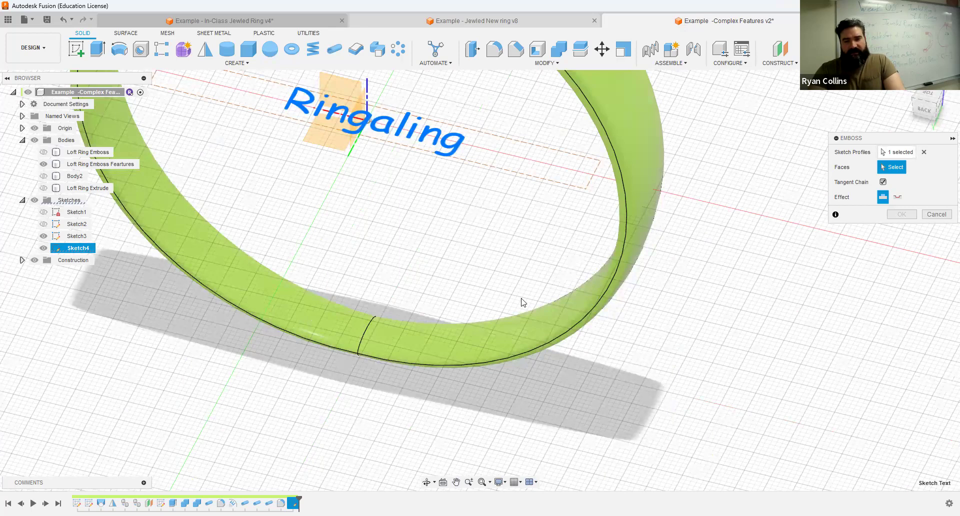
mouse_move(488, 189)
shift+middle_down()
mouse_move(431, 175)
mouse_move(450, 270)
mouse_move(446, 315)
mouse_move(427, 235)
shift+middle_up()
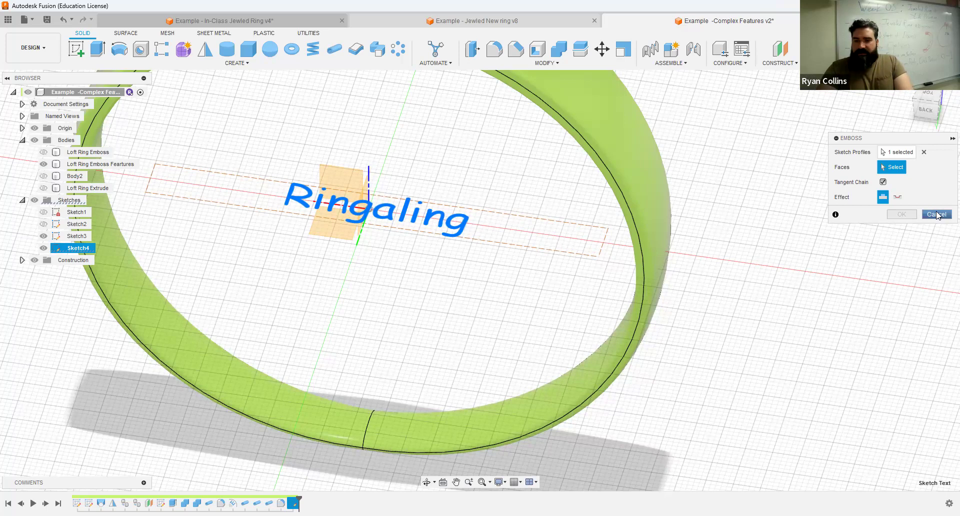
click(937, 215)
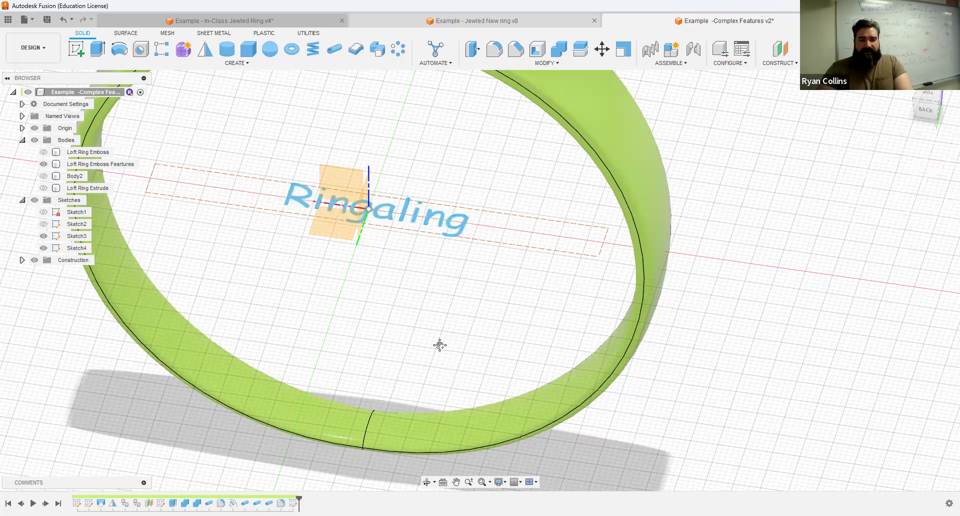
- Create a construction plane offset -30 mm from the XY plane, inside the bottom of the ring
scroll(440, 343, down, 3)
middle_drag(440, 343, 449, 295)
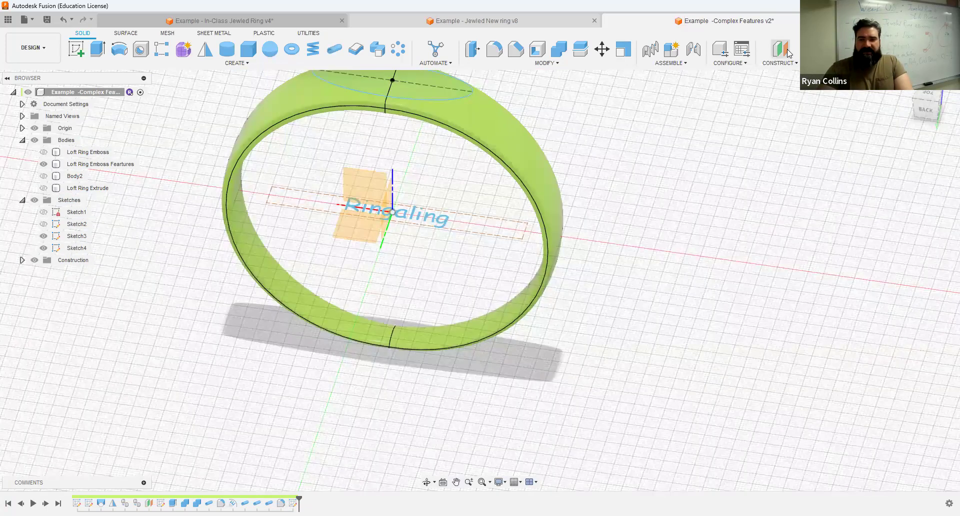
click(780, 48)
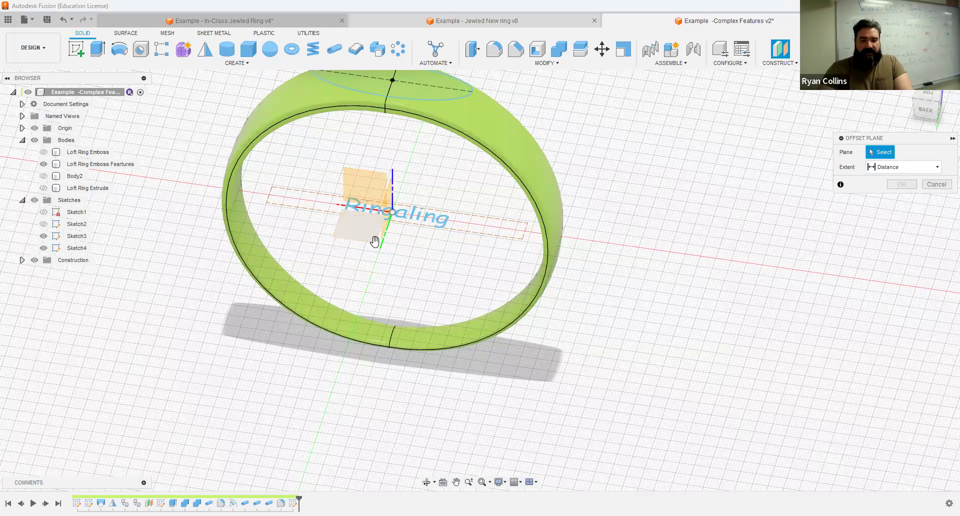
click(373, 237)
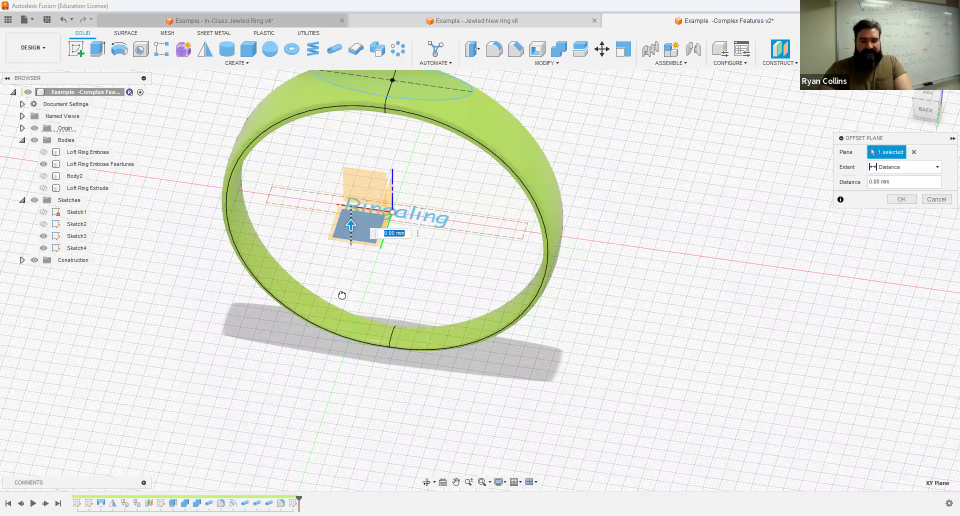
text(-30)
key(Return)
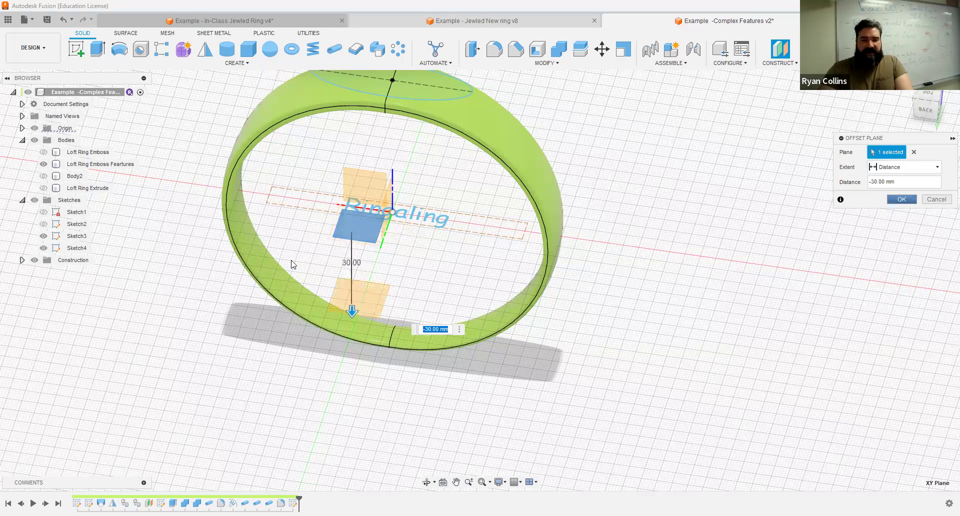
- Open Sketch4 for editing, copy the "Ringaling" text together with its guide frame, and finish the sketch
click(447, 225)
right_click(58, 247)
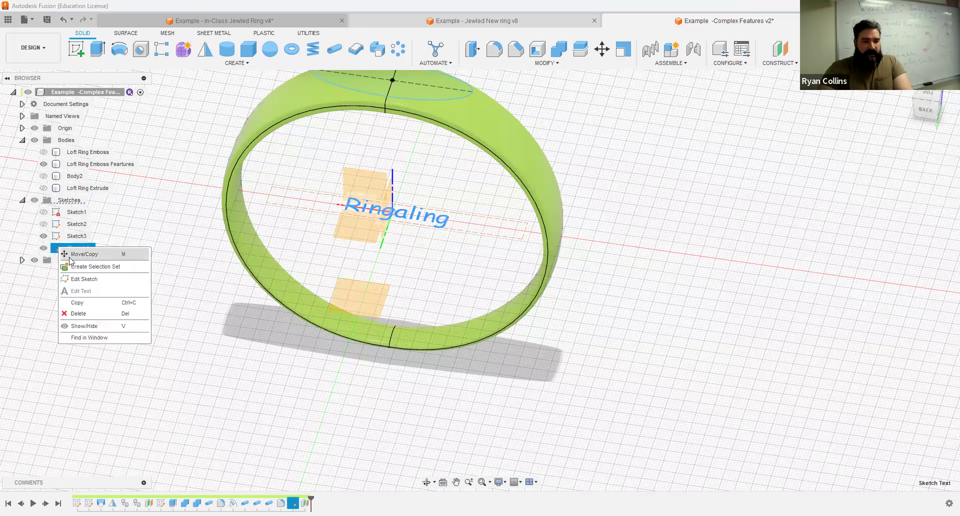
click(75, 279)
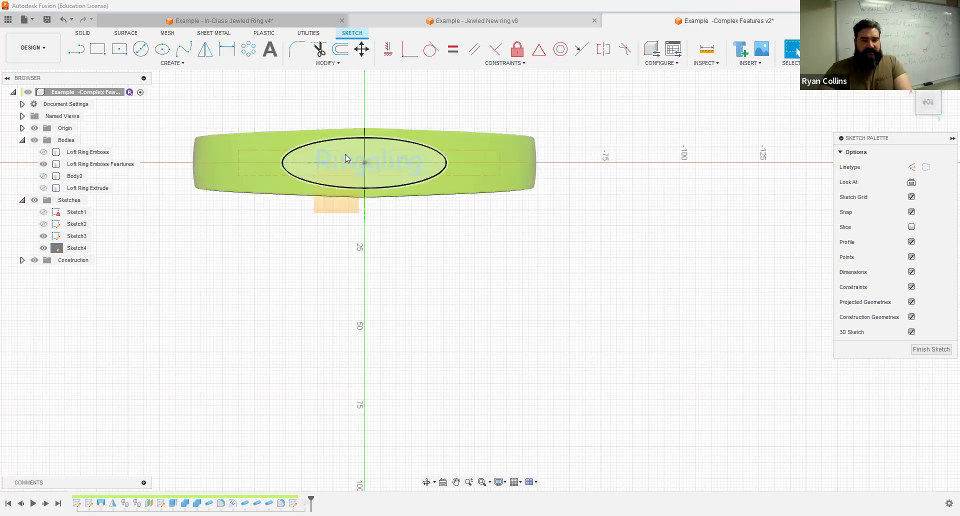
shift+middle_drag(382, 340, 322, 181)
drag(296, 133, 449, 199)
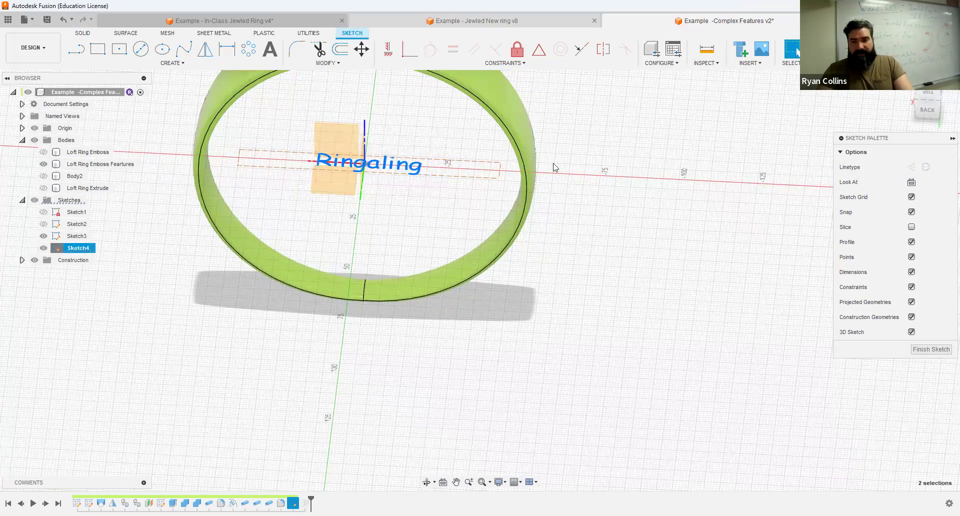
click(836, 49)
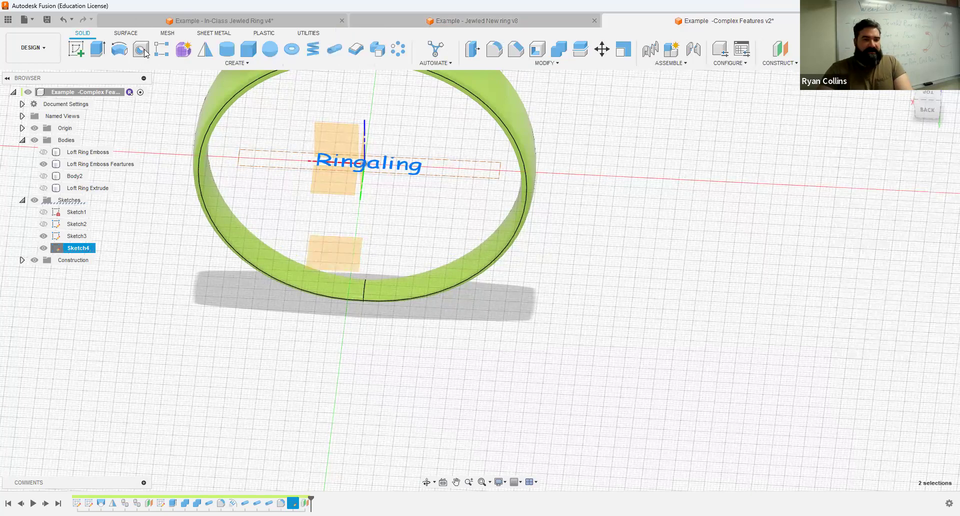
- Hide Sketch4 and Sketch3 so that only the ring body and the construction planes remain in view
click(43, 248)
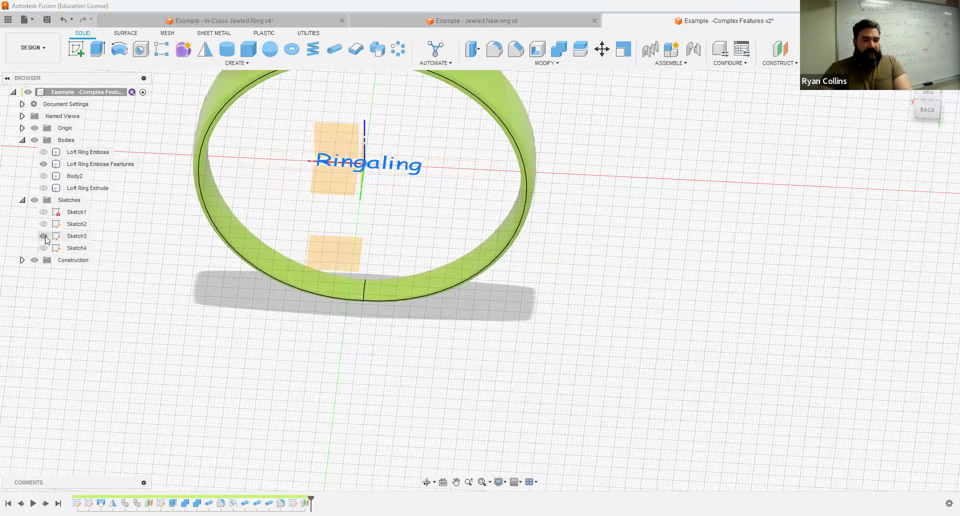
click(44, 236)
click(119, 252)
click(76, 248)
click(44, 249)
click(43, 248)
- Create a sketch on the -30 mm offset plane, paste the copied "Ringaling" text into it, and finish the sketch
click(336, 259)
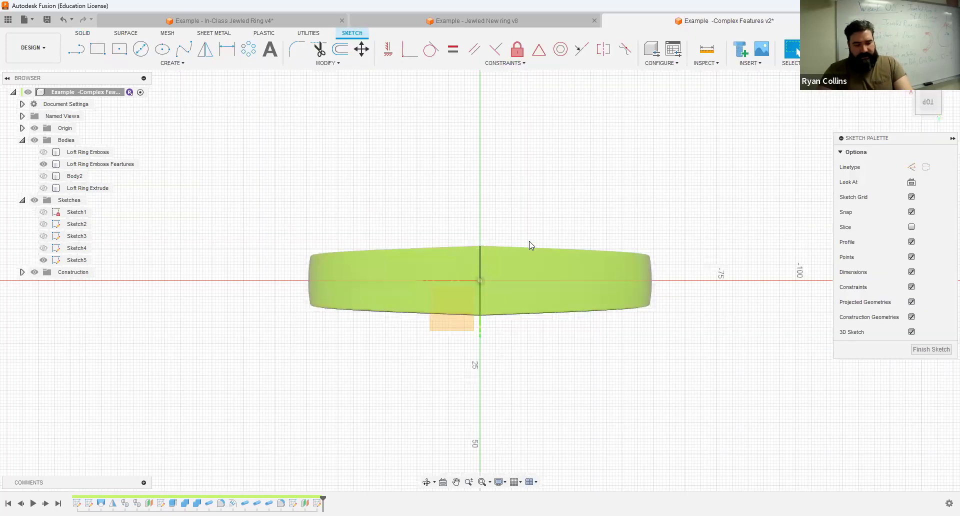
key(ctrl+v)
click(781, 320)
shift+middle_drag(738, 304, 724, 162)
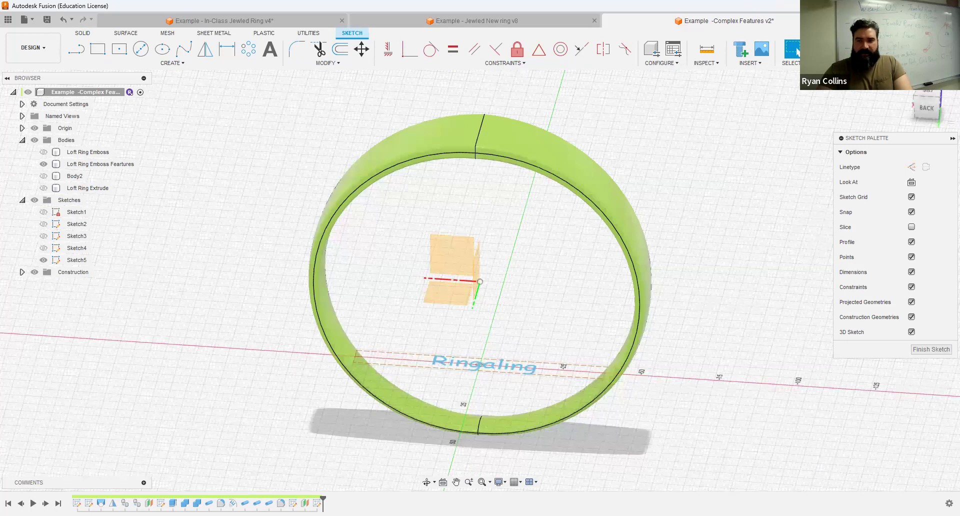
click(839, 49)
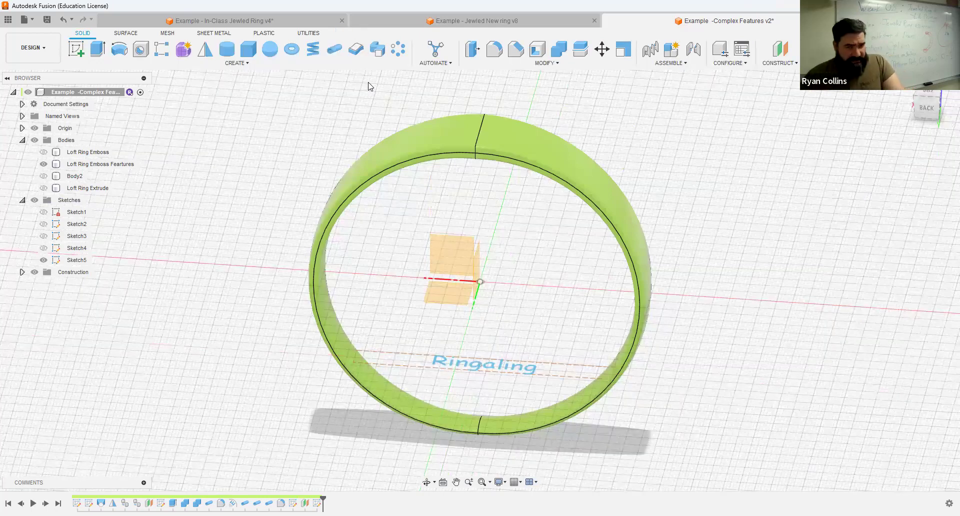
- Try embossing the pasted "Ringaling" text onto the faces of both ring halves with a depth of 1 mm
click(235, 64)
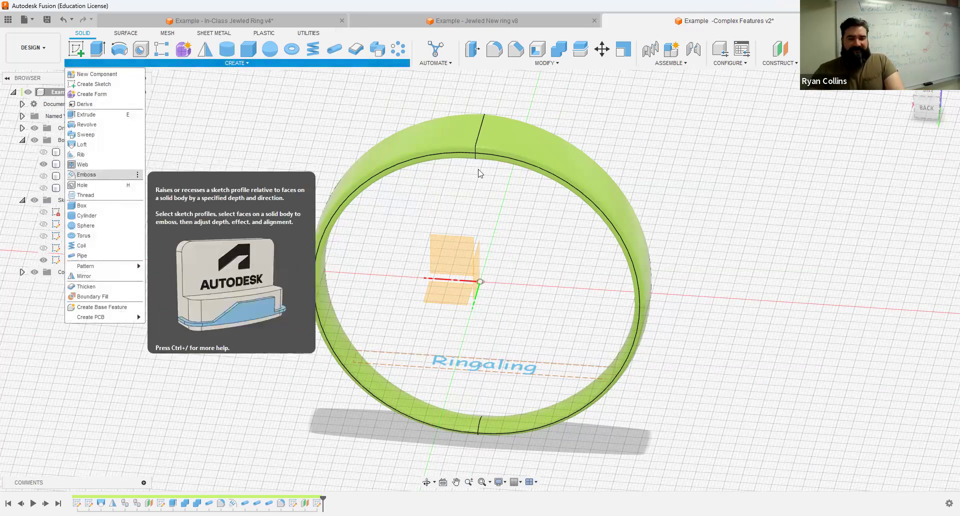
click(92, 175)
click(484, 370)
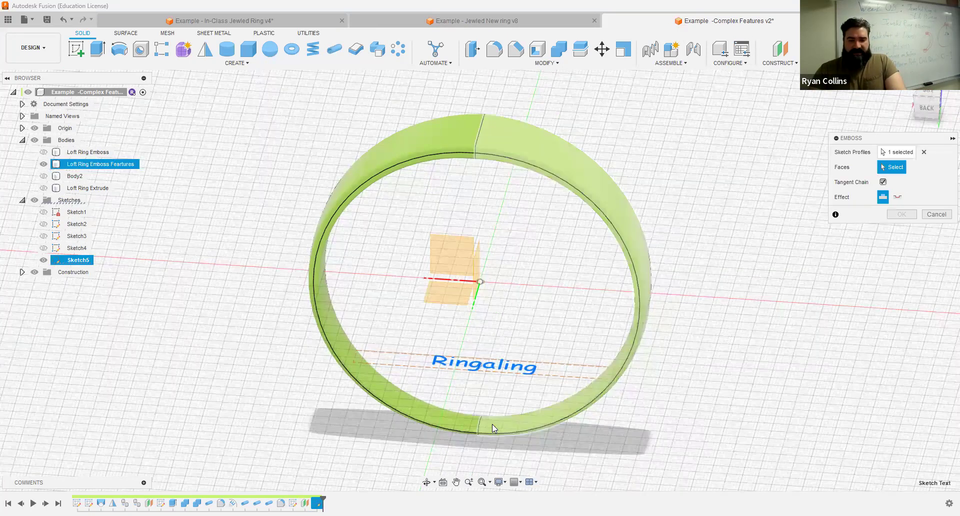
click(463, 420)
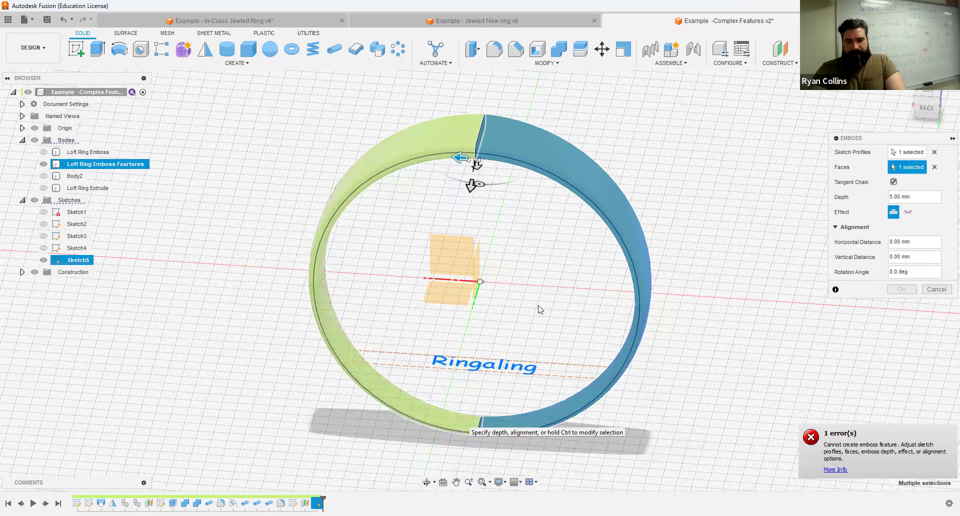
click(920, 196)
text(1)
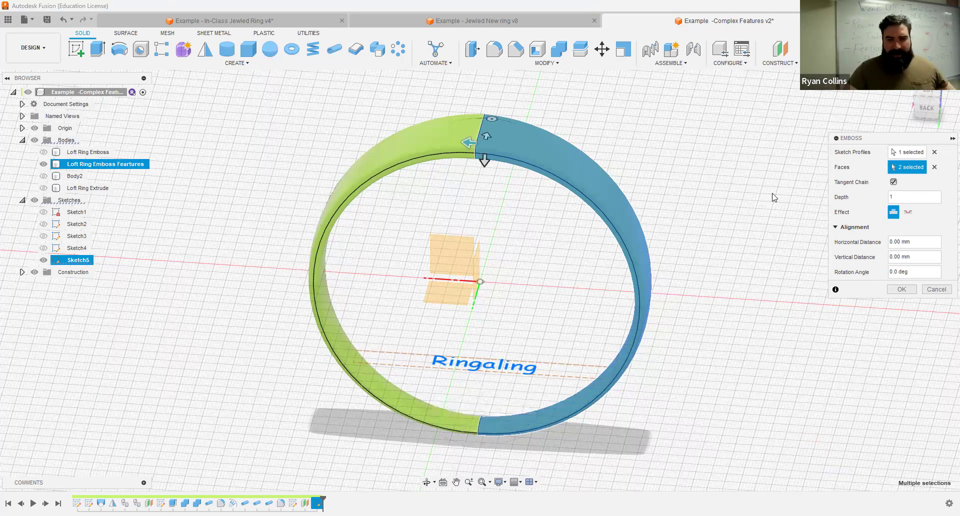
- Try the emboss with Tangent Chain off and a depth of 5 mm, and cancel the command
shift+middle_drag(734, 250, 736, 300)
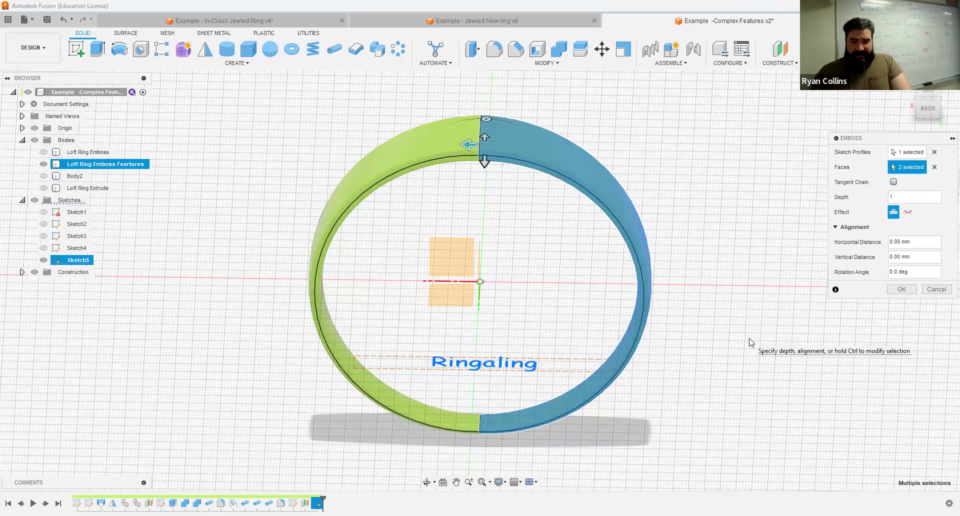
shift+middle_drag(750, 405, 773, 397)
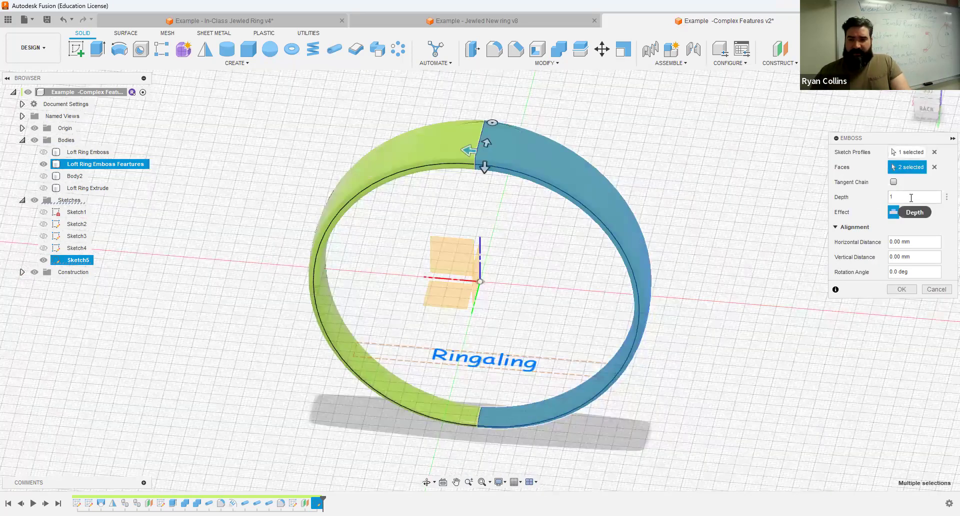
click(911, 197)
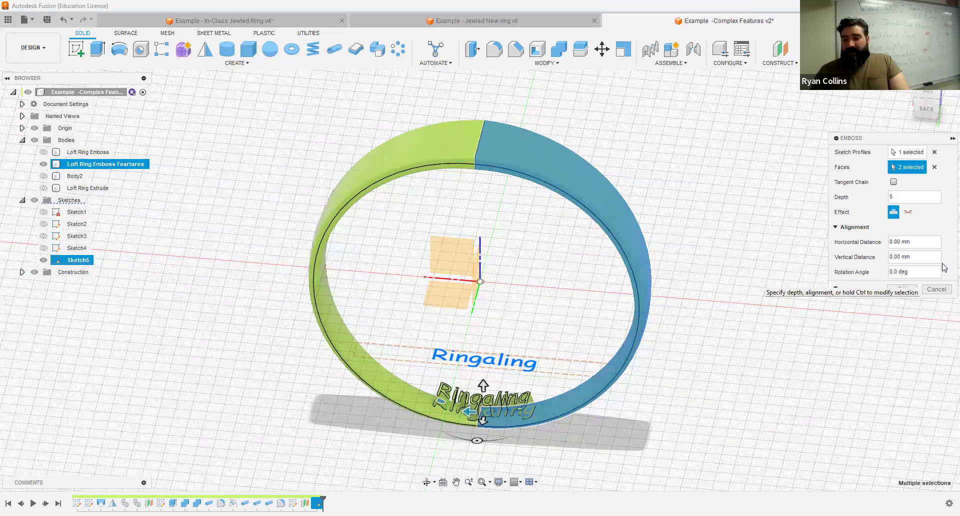
click(929, 290)
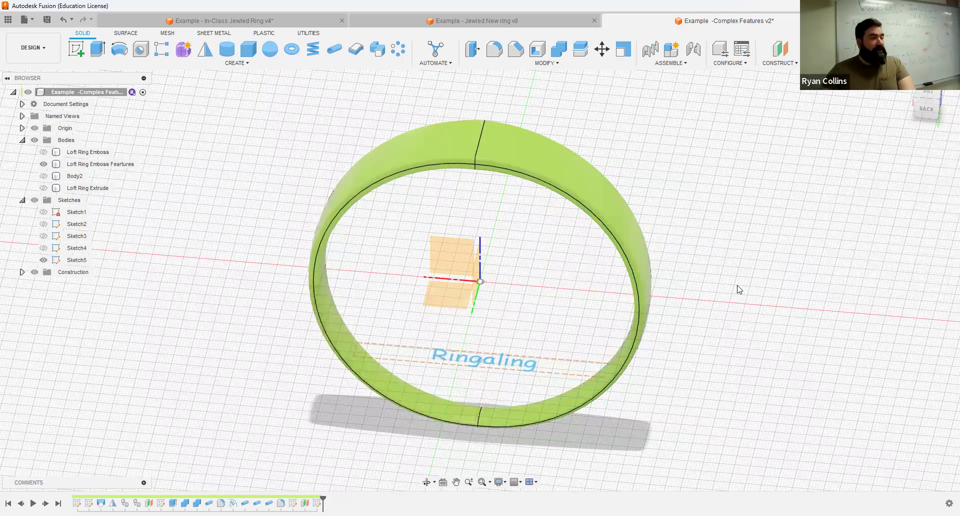
- Create a construction plane offset -118 mm from the YZ plane, beyond the side of the ring
shift+middle_drag(799, 312, 685, 89)
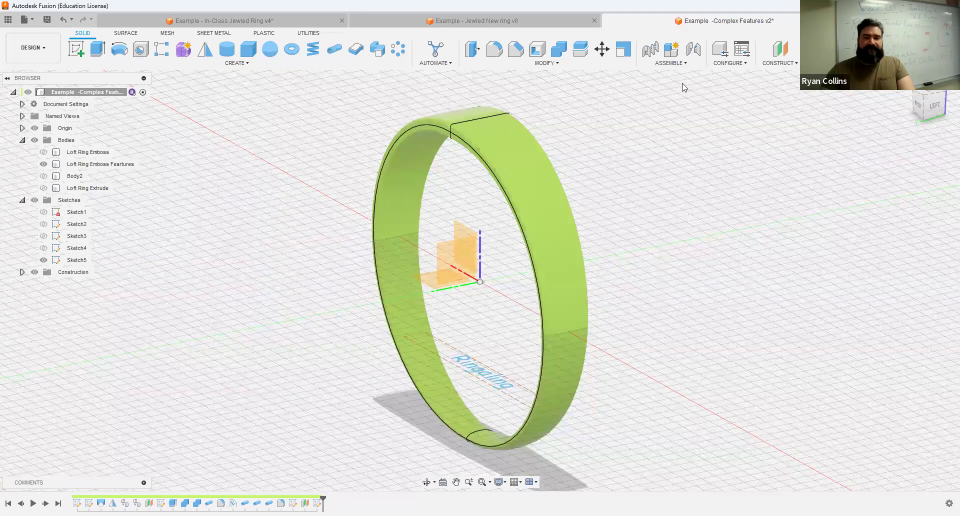
click(773, 53)
click(466, 264)
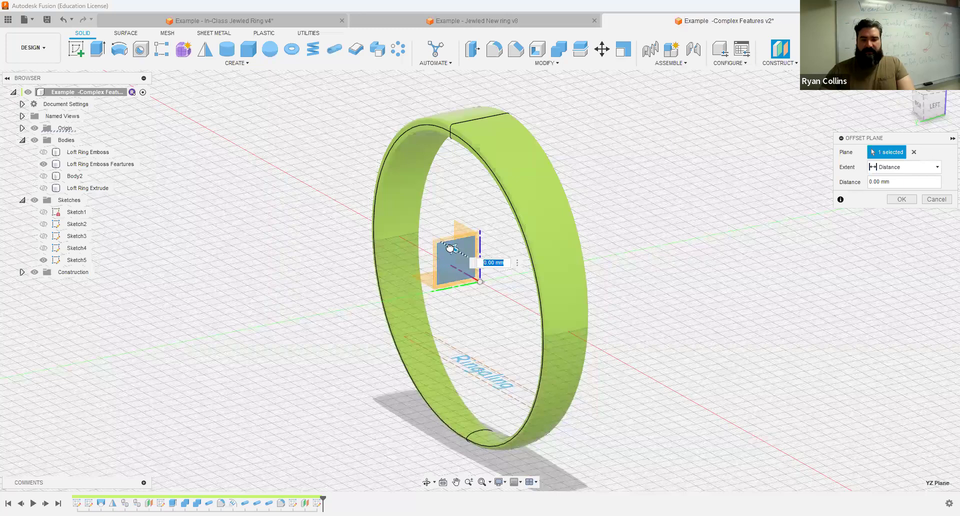
click(909, 202)
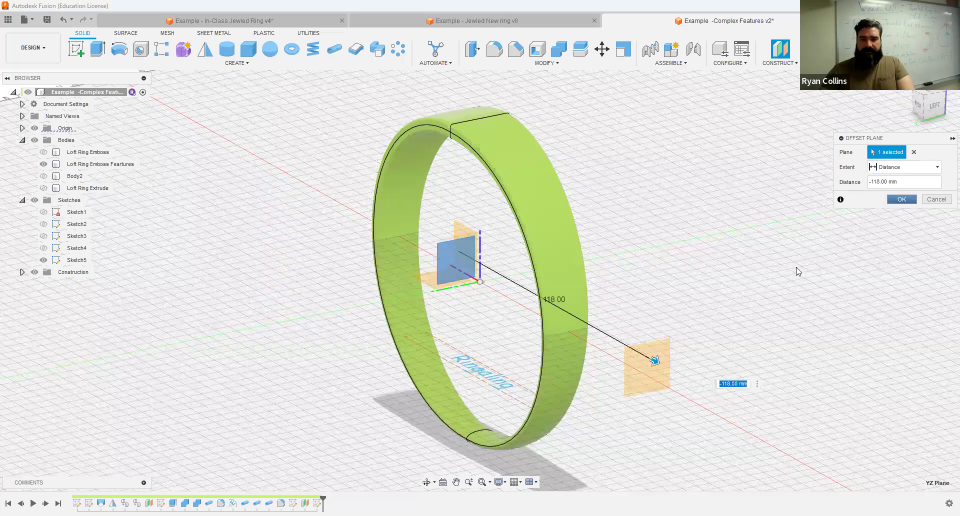
- Create a sketch on the -118 mm offset plane and project the whole Loft Ring Emboss Feartures body into it
click(78, 56)
click(655, 358)
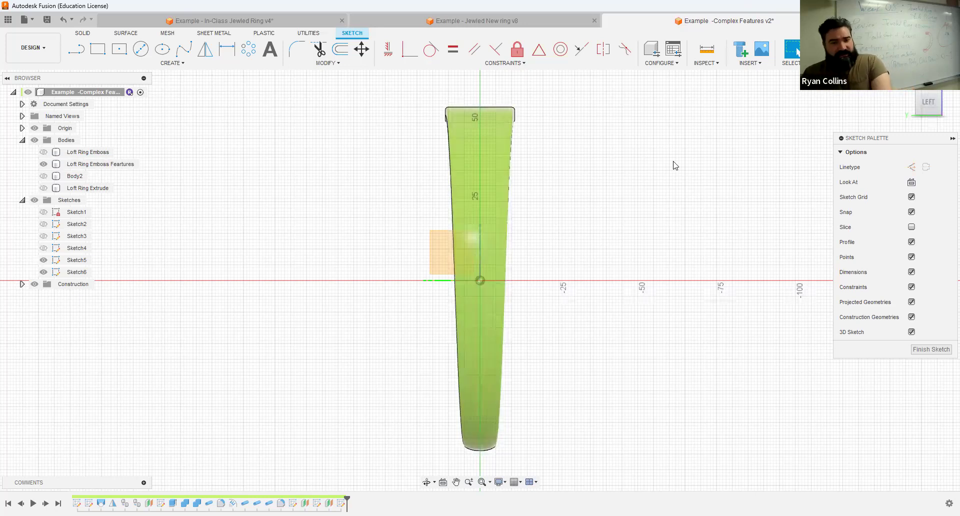
key(p)
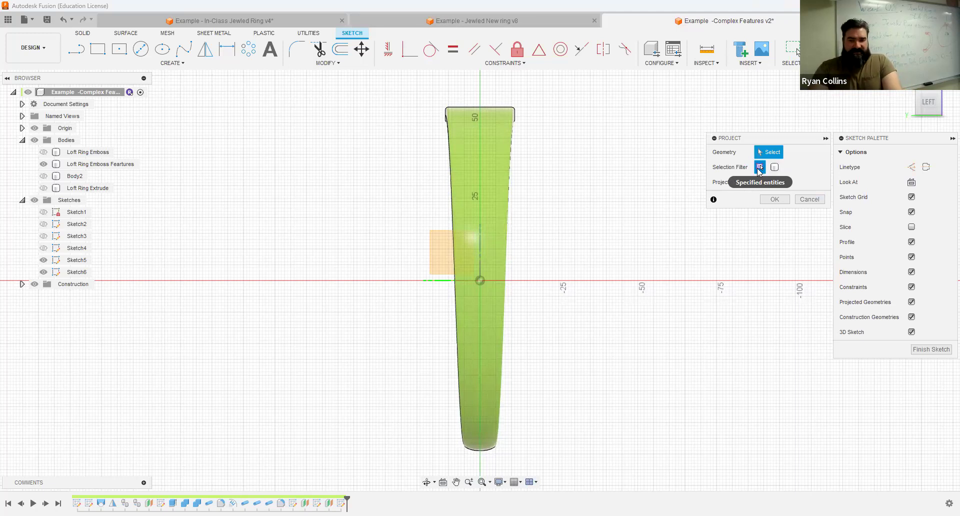
click(775, 167)
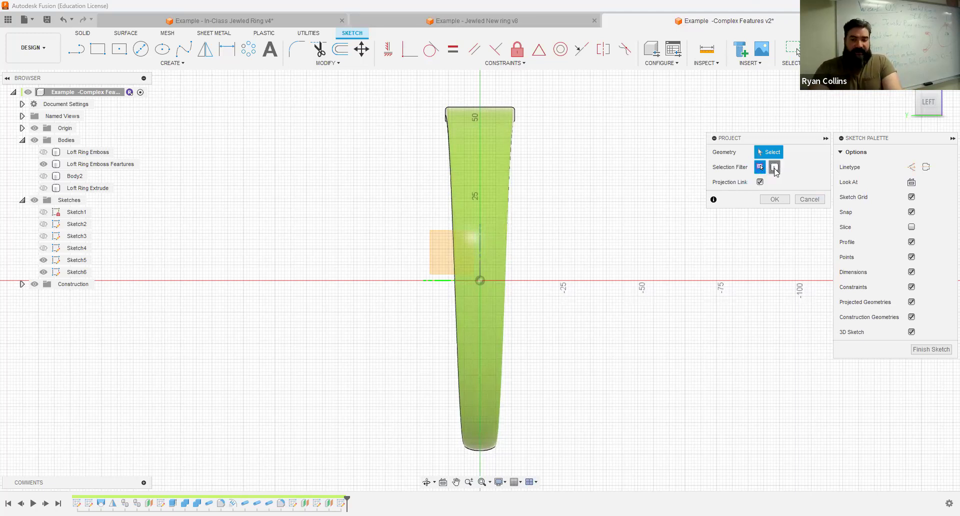
click(485, 153)
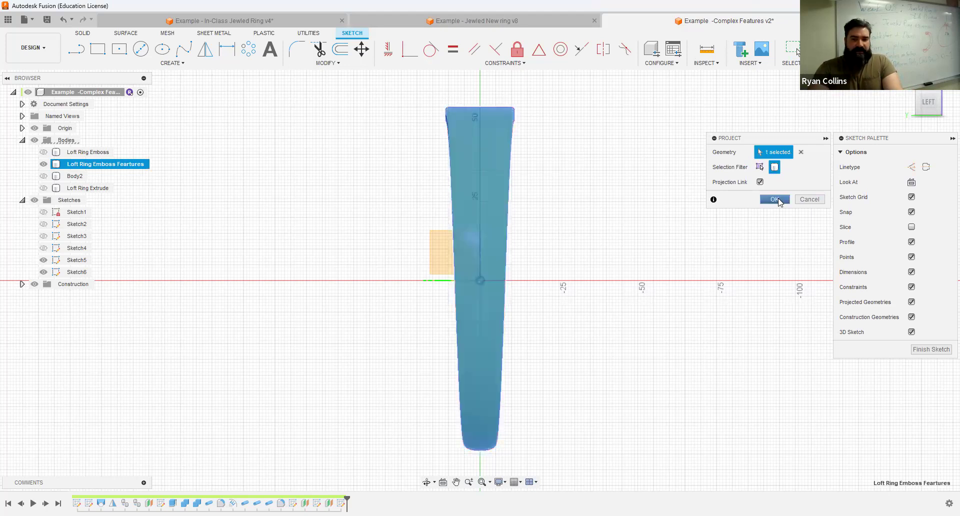
click(775, 199)
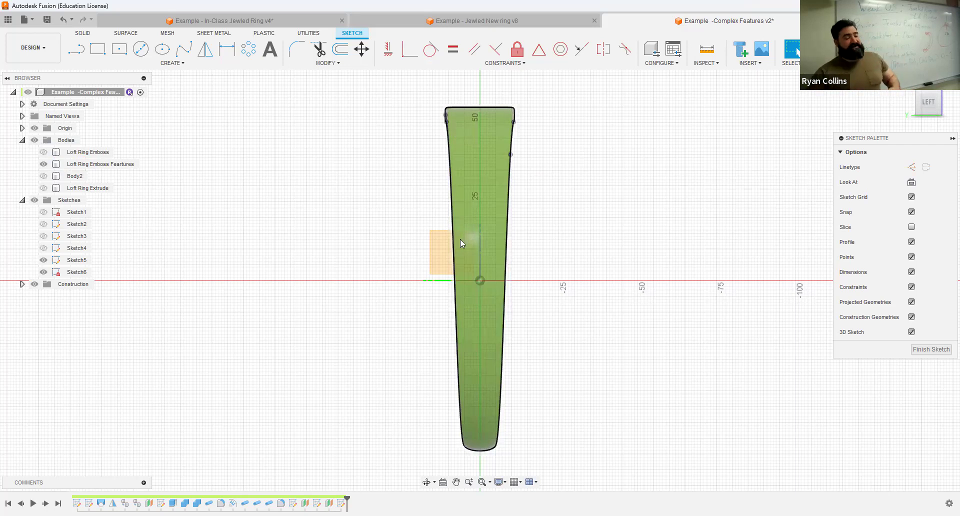
- Compare the Loft Ring Emboss and Loft Ring Emboss Feartures bodies against the projected tapered outline by switching their visibility
click(44, 164)
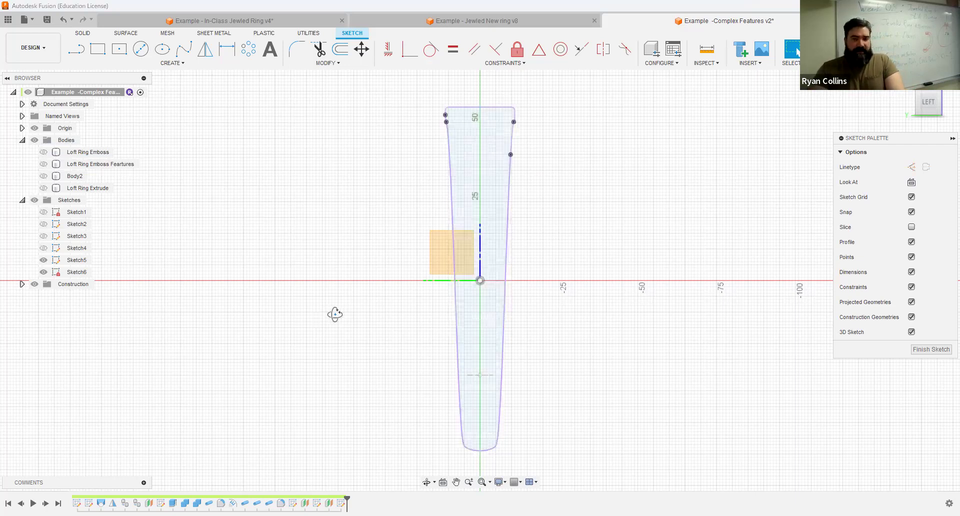
mouse_move(368, 312)
shift+middle_down()
mouse_move(384, 315)
mouse_move(379, 322)
shift+middle_up()
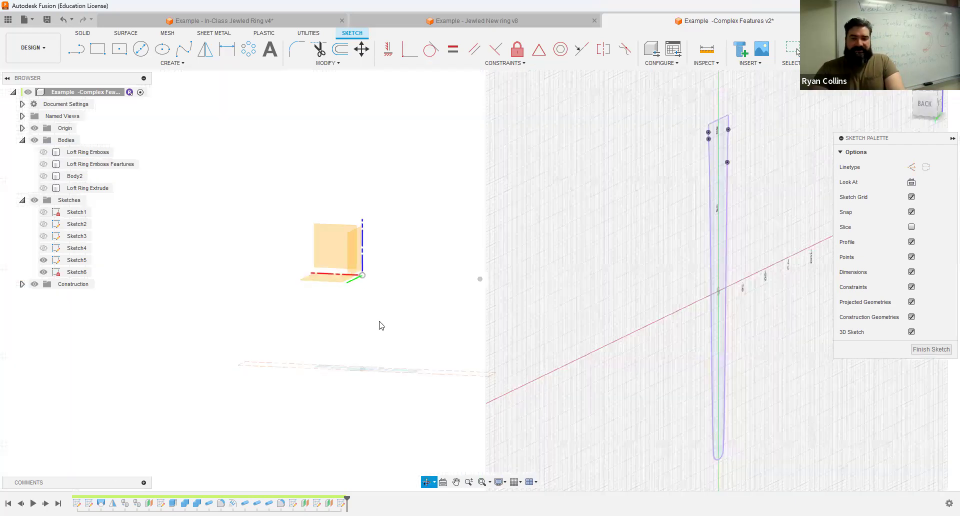
click(43, 155)
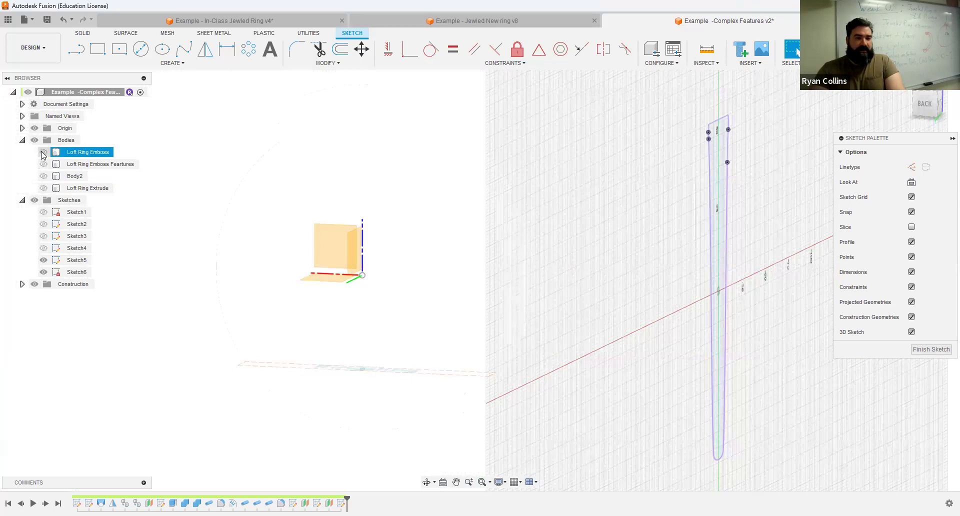
click(44, 155)
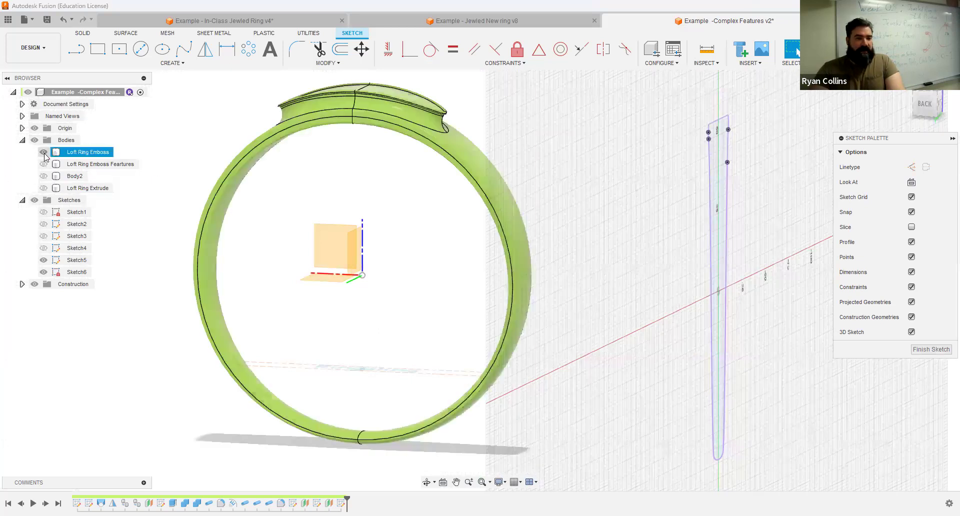
click(44, 164)
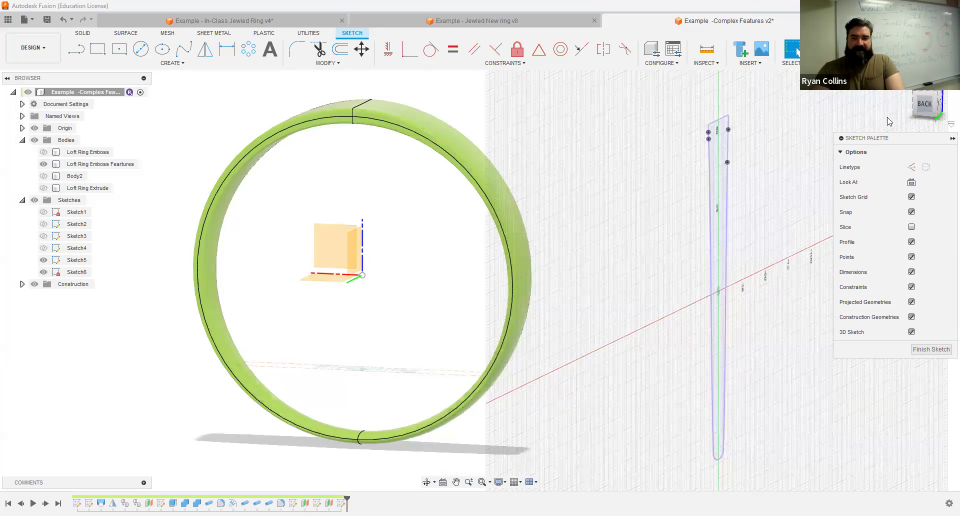
- Hide all bodies so that the tapered band outline can be sketched on without obstruction
click(941, 107)
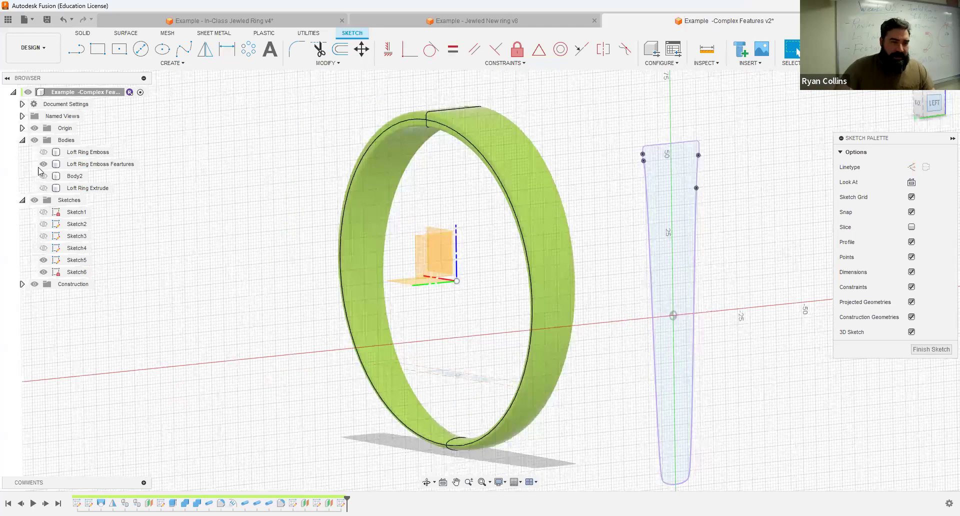
click(34, 142)
middle_drag(499, 295, 336, 235)
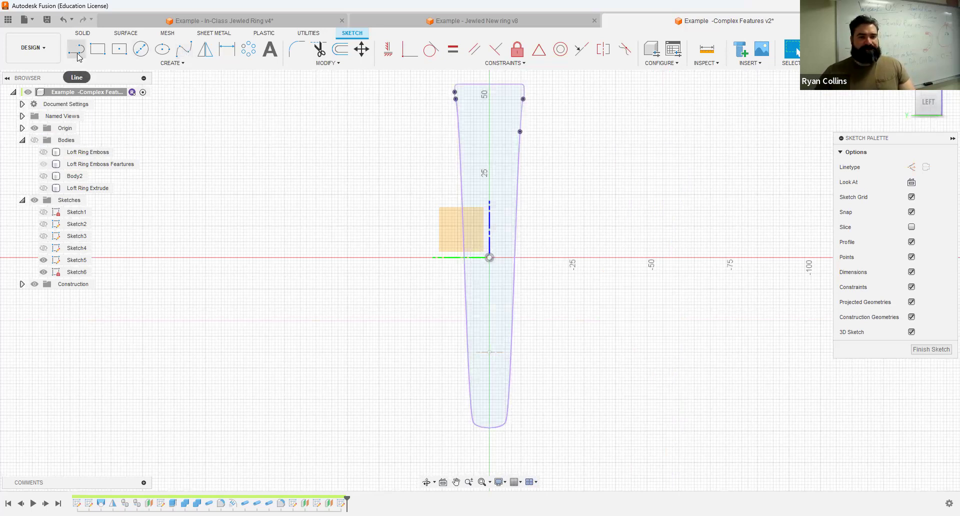
- Sketch a 12 mm diameter circle on the vertical axis near the wide end of the tapered outline
click(140, 49)
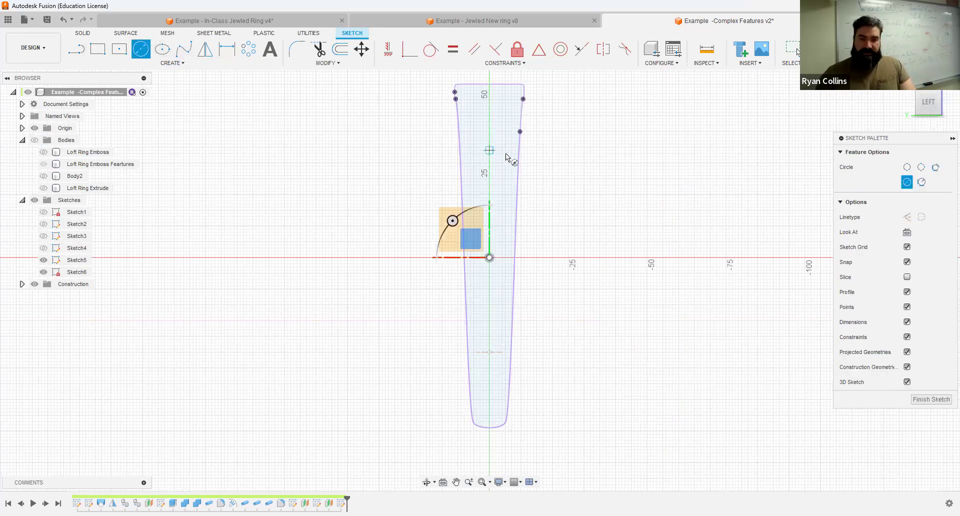
click(489, 150)
text(12)
key(Return)
key(Escape)
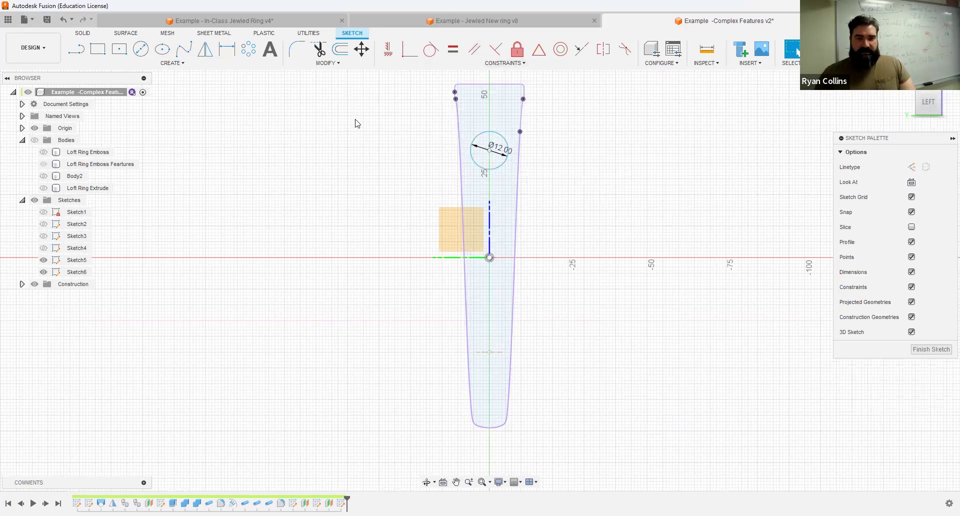
- Offset the 12 mm circle outward by 2 mm to form a ring profile
click(340, 48)
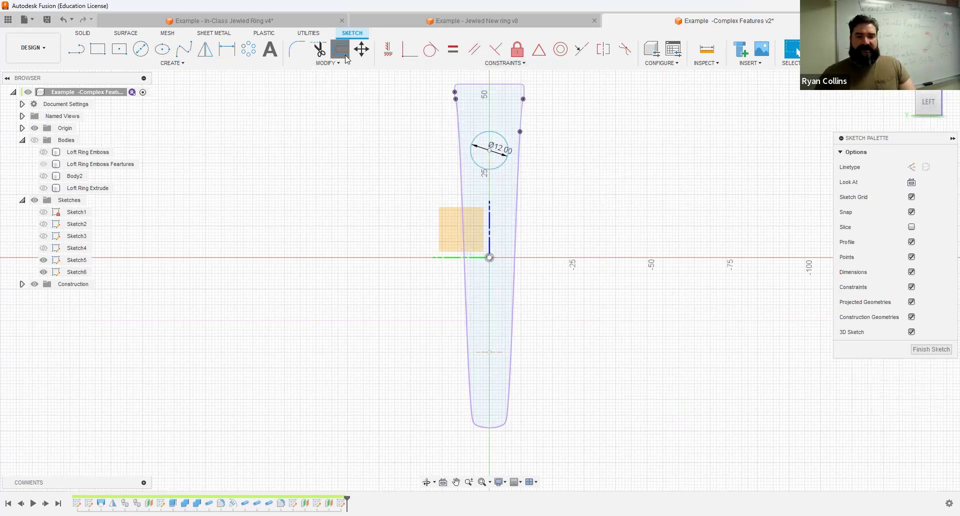
click(507, 143)
text(2)
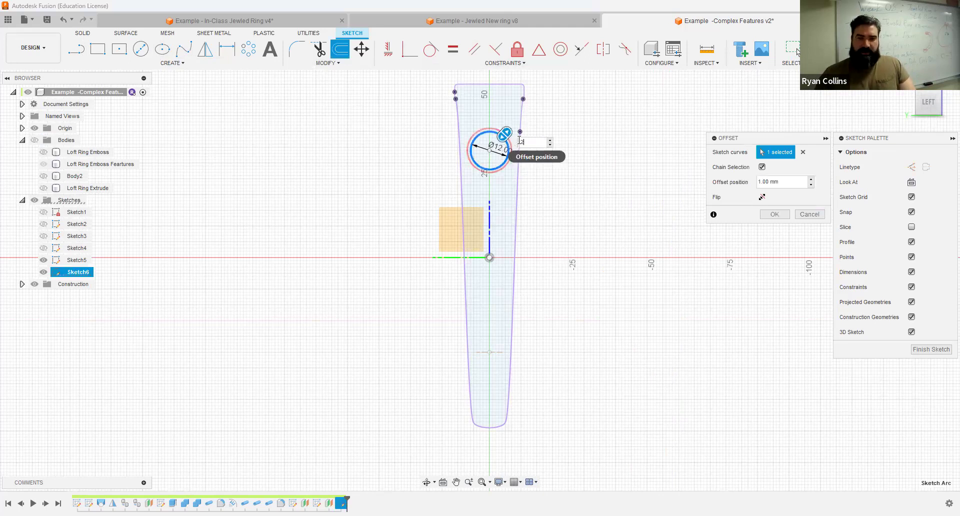
key(Return)
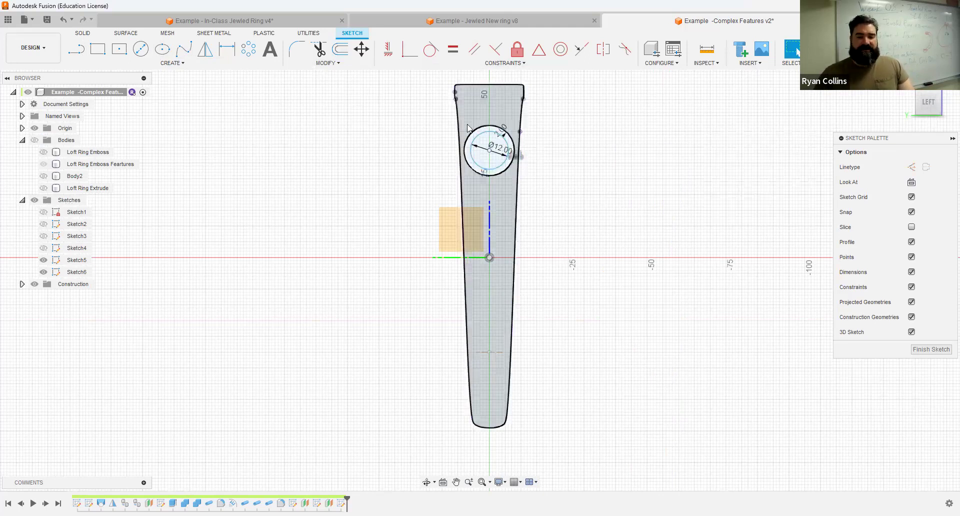
- Sketch an 8 mm diameter circle on the vertical axis just below the larger ring profile
click(140, 48)
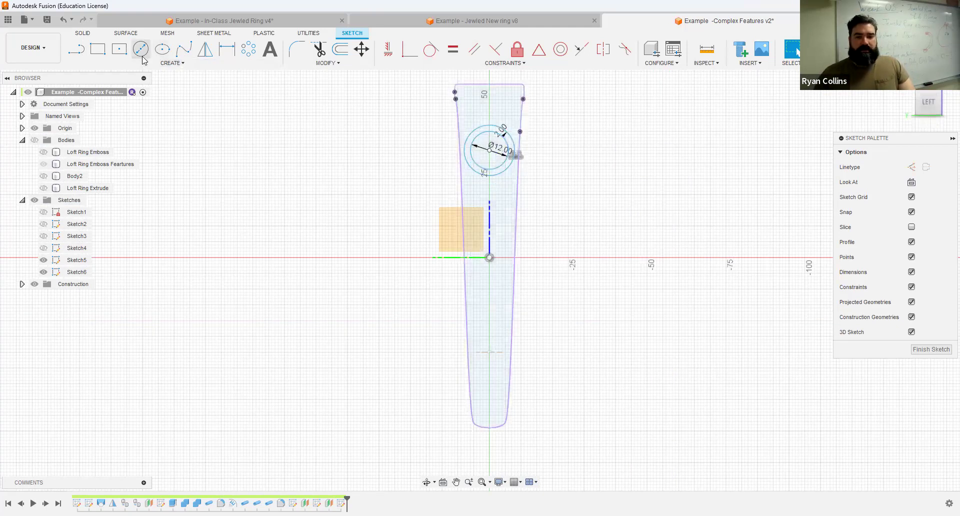
click(504, 207)
text(8)
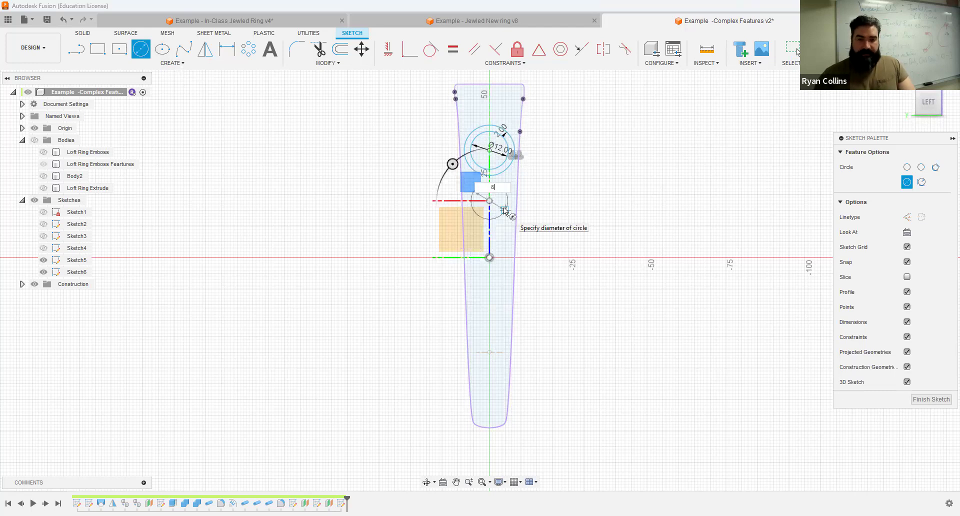
key(Return)
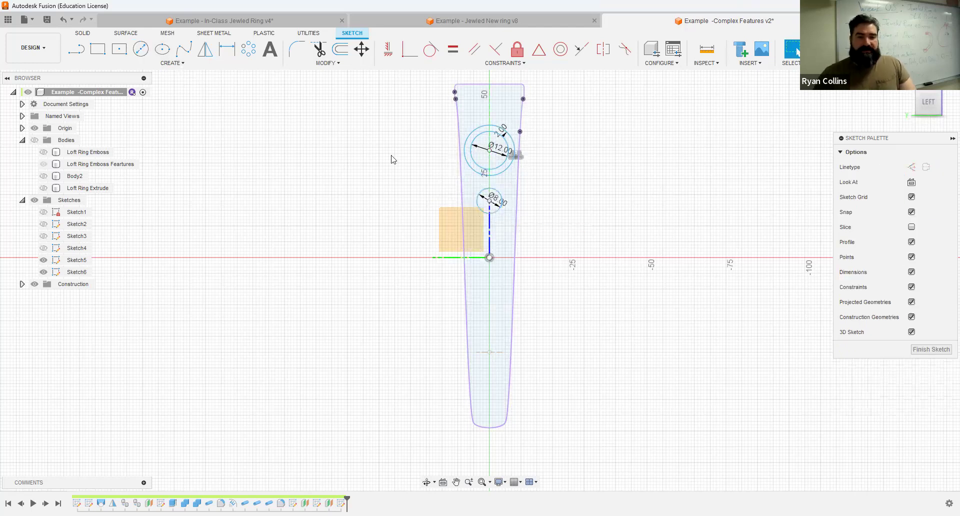
- Offset the 8 mm circle outward by 2 mm and finish the sketch
click(339, 52)
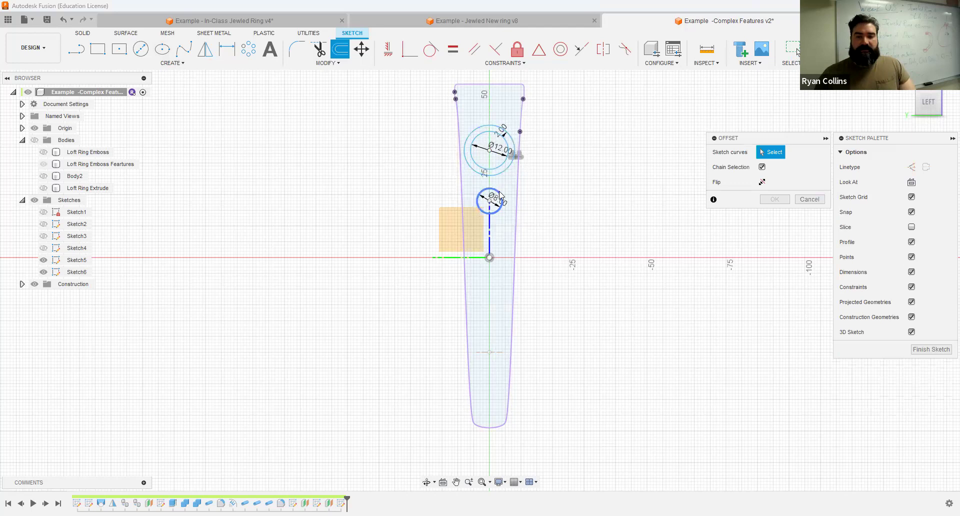
click(500, 192)
text(2)
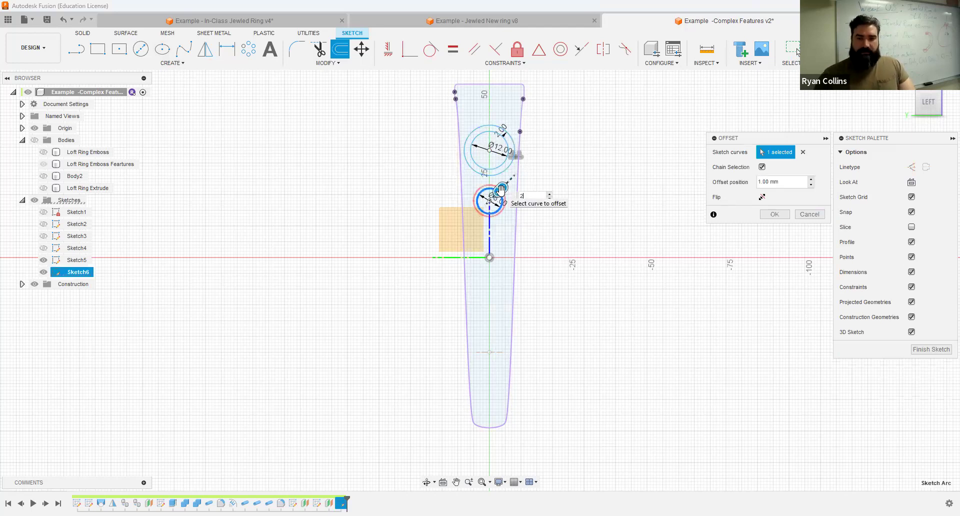
key(Return)
key(Return)
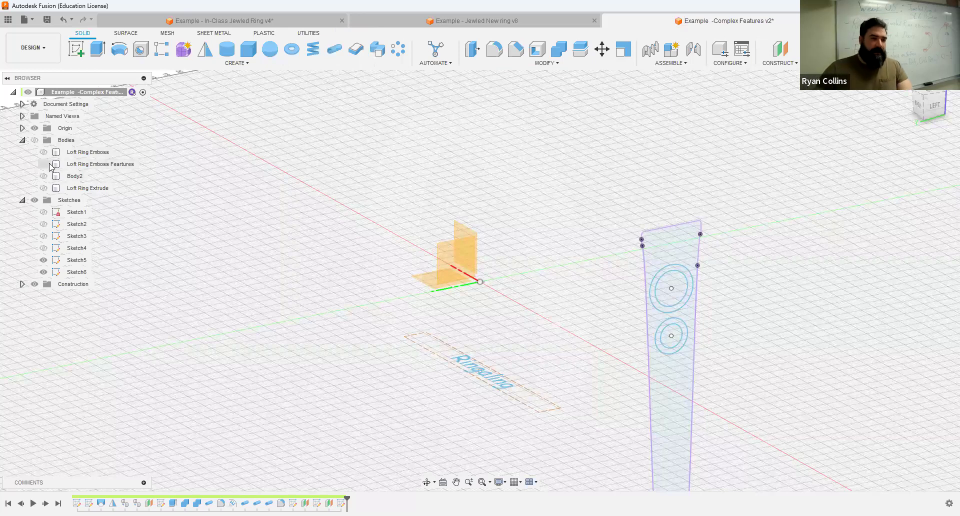
- Show the Loft Ring Emboss Feartures body again alongside the sketch with the two ring profiles
click(46, 166)
click(44, 164)
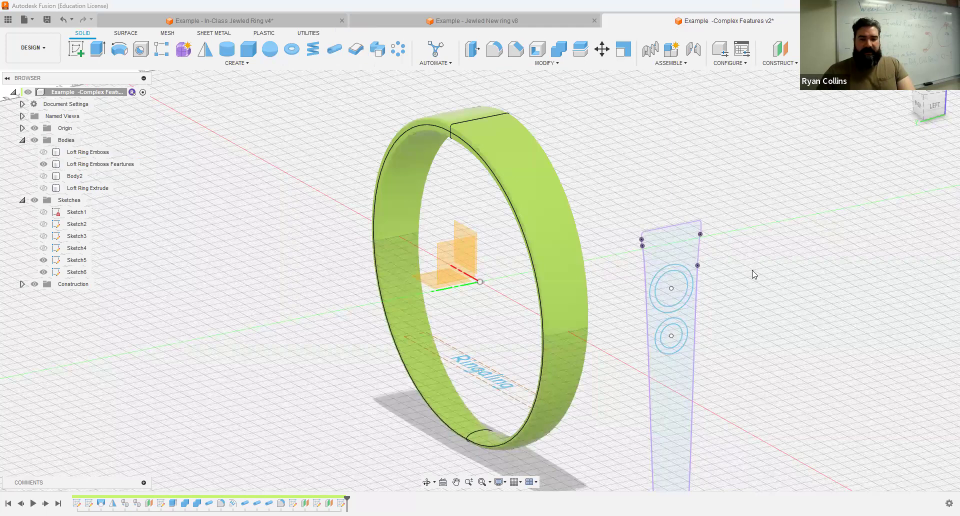
scroll(754, 274, down, 3)
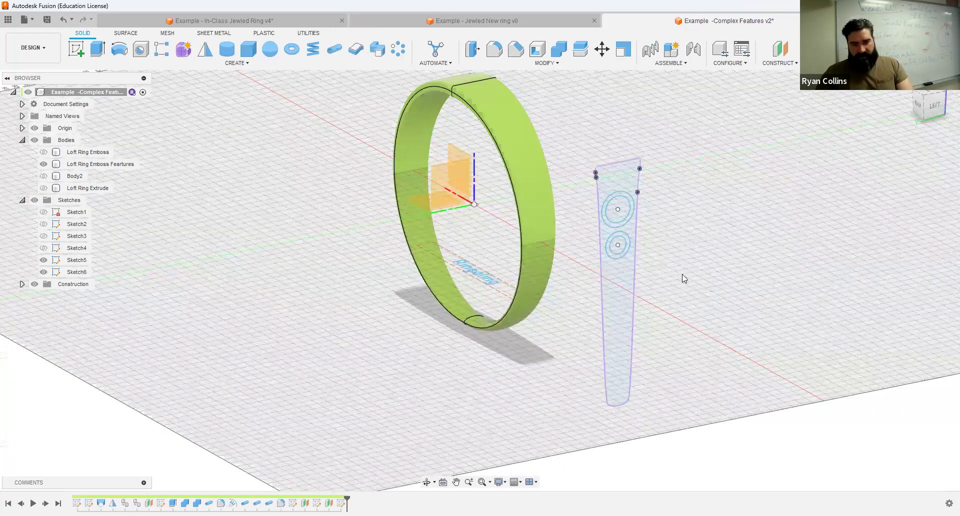
- Save the design with the version description "Emboss Features"
key(ctrl+s)
text(E)
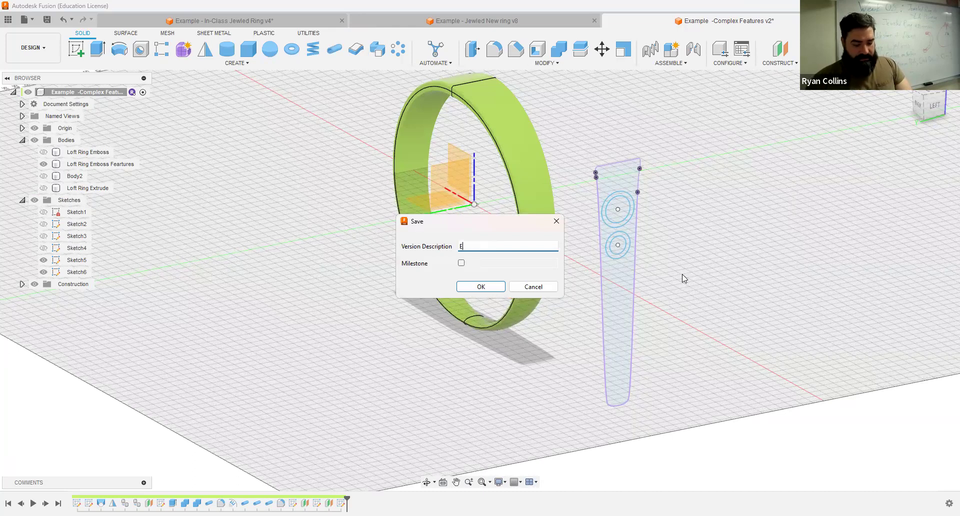
text(mboss Features)
key(Return)
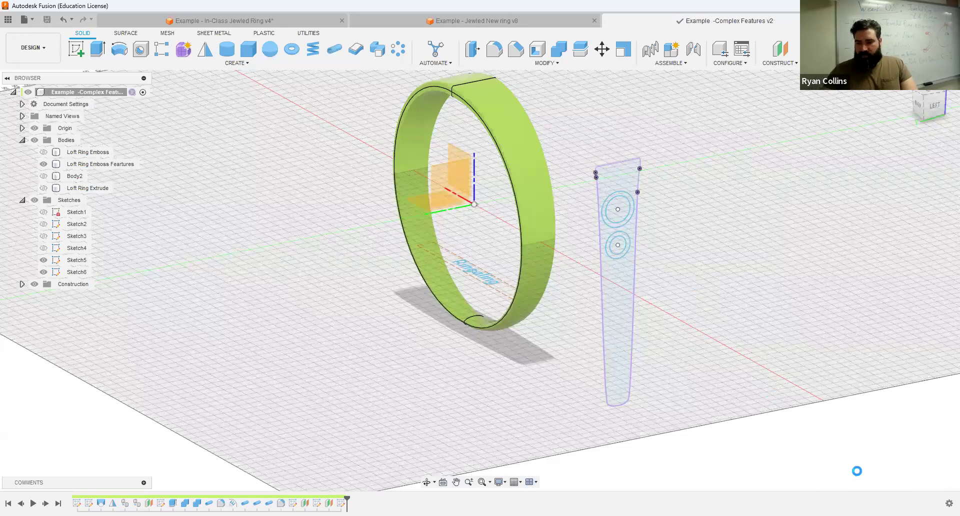
- Start an Emboss with both sketched ring profiles onto the outer band face of the Loft Ring Emboss Feartures body
click(239, 63)
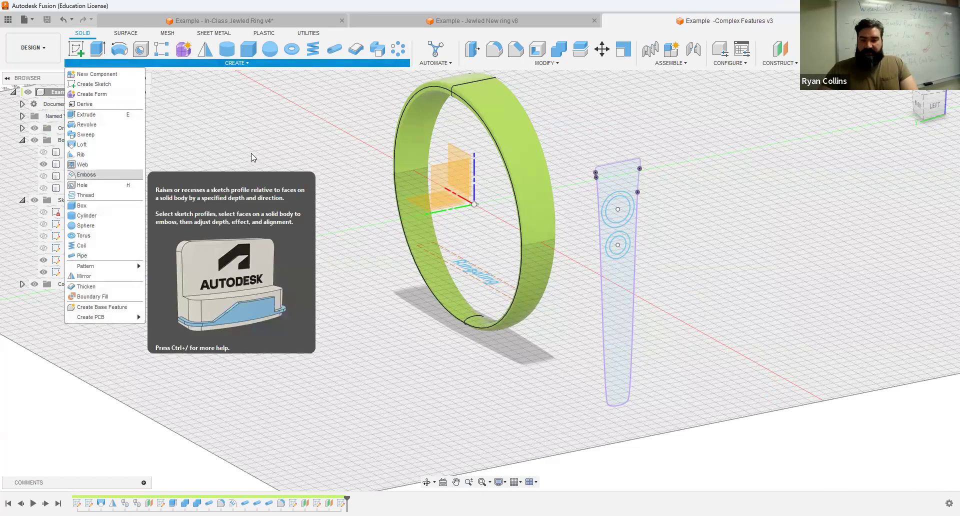
click(87, 175)
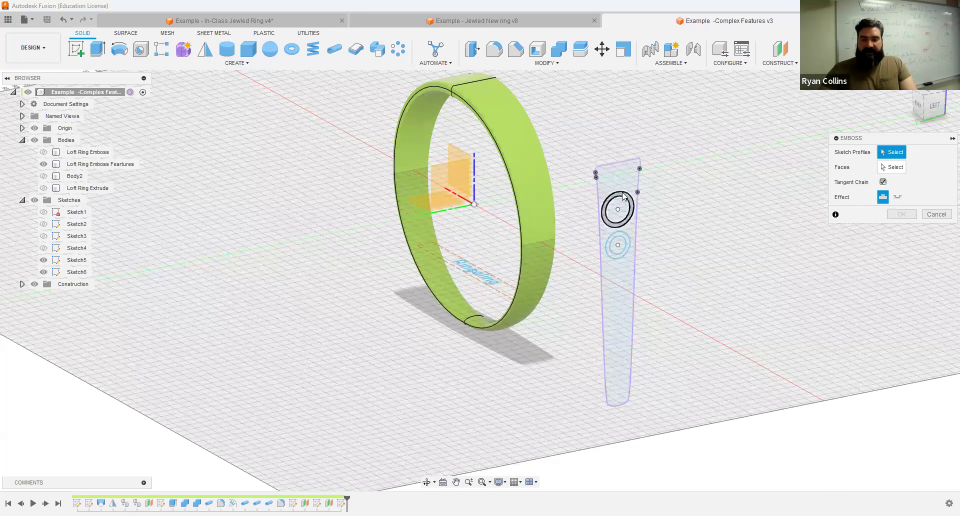
click(628, 241)
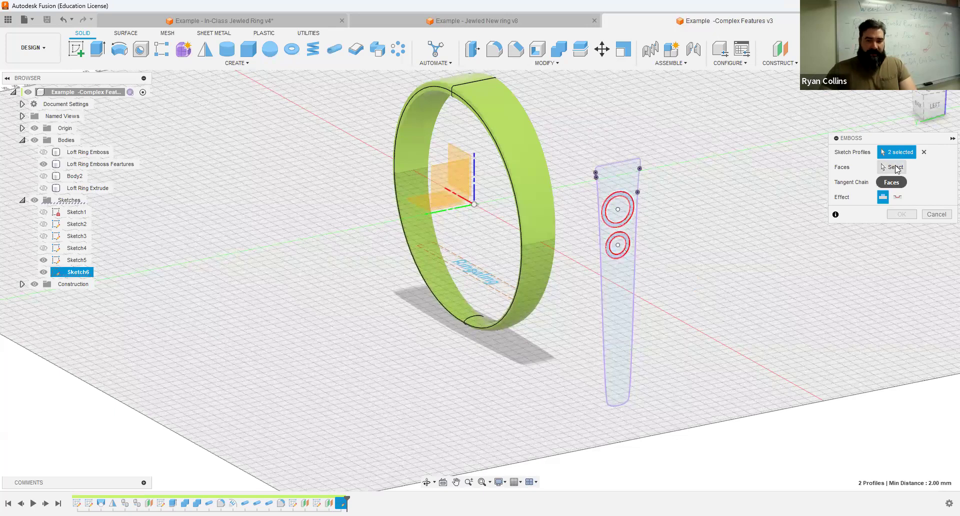
click(895, 168)
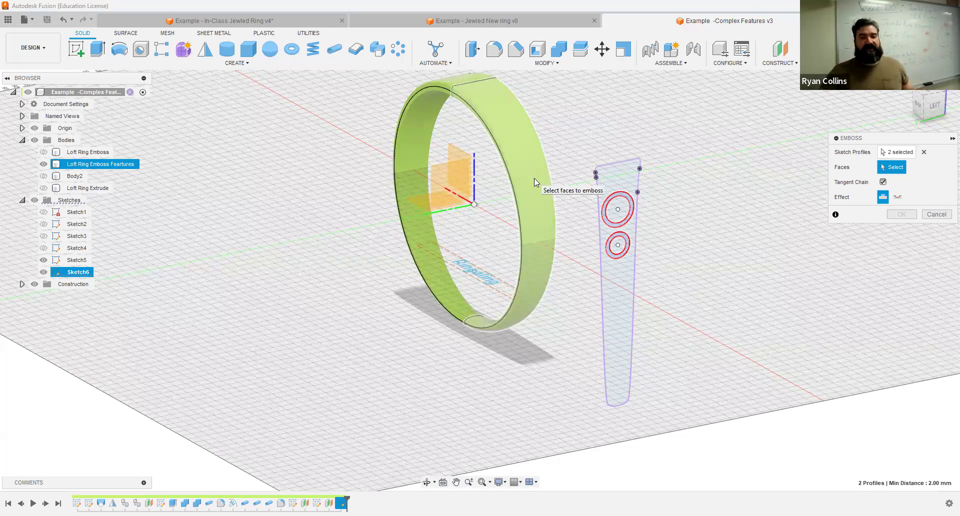
mouse_move(700, 191)
shift+middle_down()
mouse_move(698, 203)
mouse_move(753, 197)
mouse_move(715, 197)
shift+middle_up()
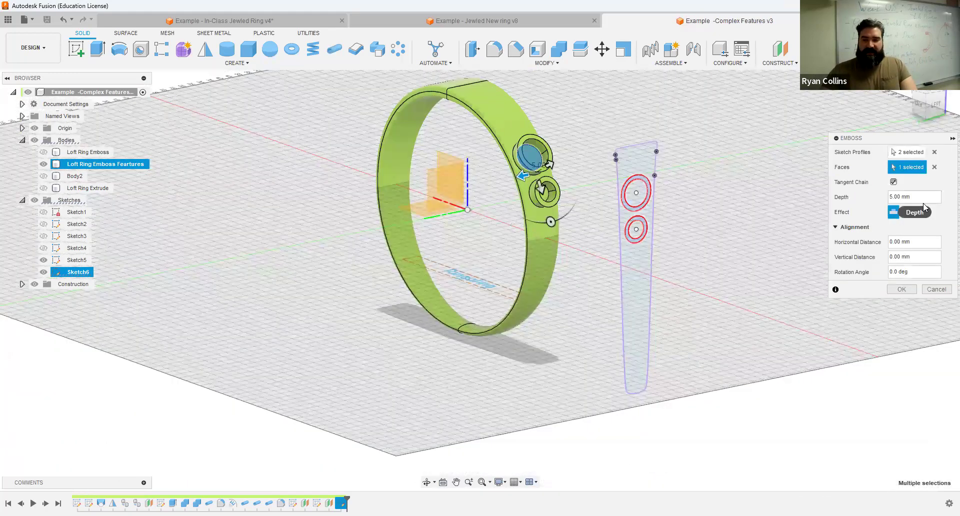
- Set the emboss depth to 1 mm and check the raised rings' thickness on the band from the back
double_click(914, 198)
text(1)
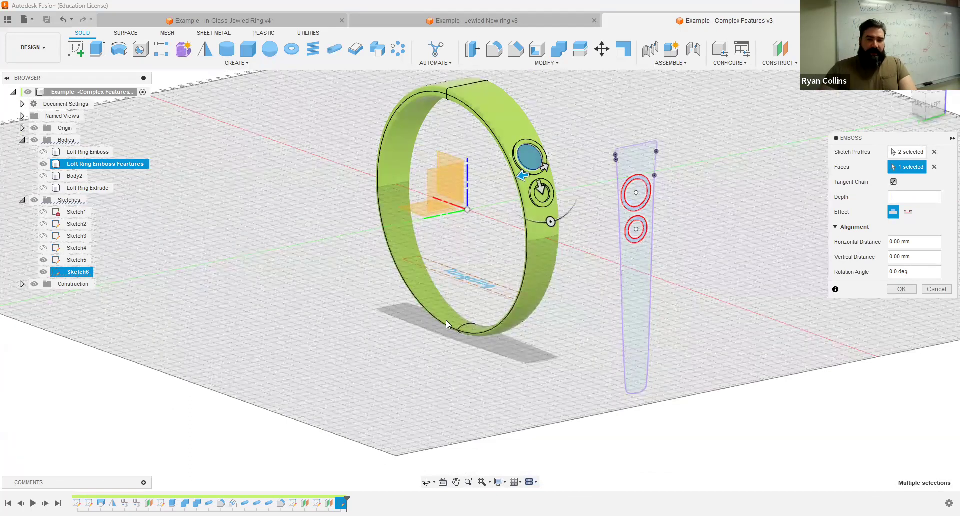
shift+middle_drag(538, 299, 571, 246)
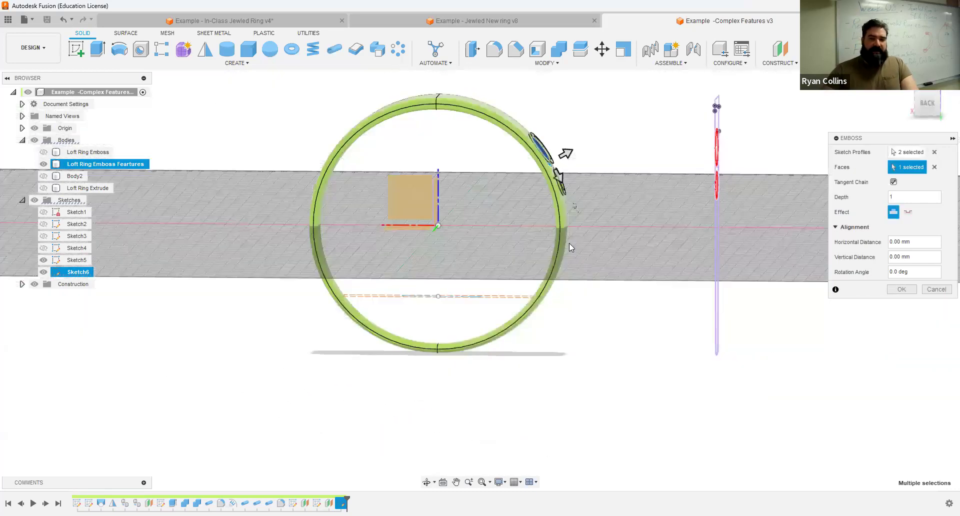
scroll(569, 246, up, 3)
click(929, 103)
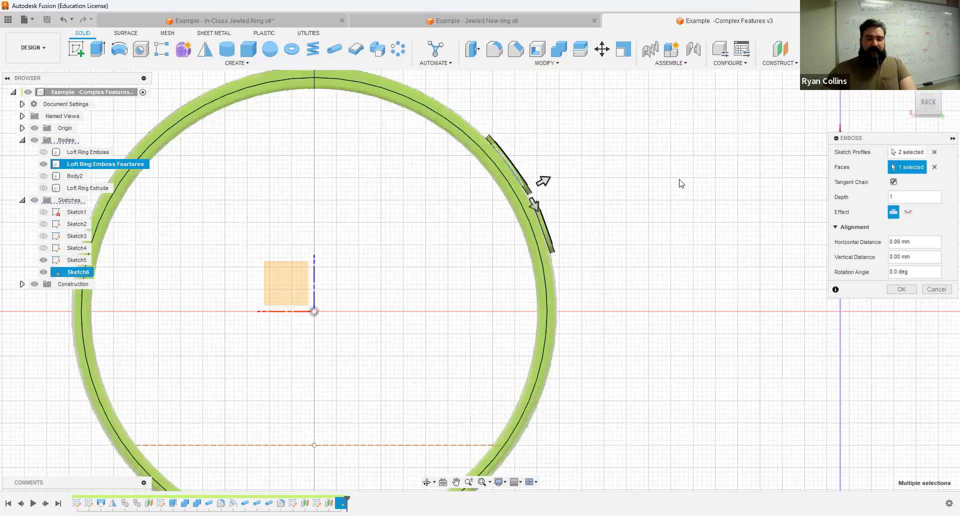
shift+middle_drag(655, 237, 545, 252)
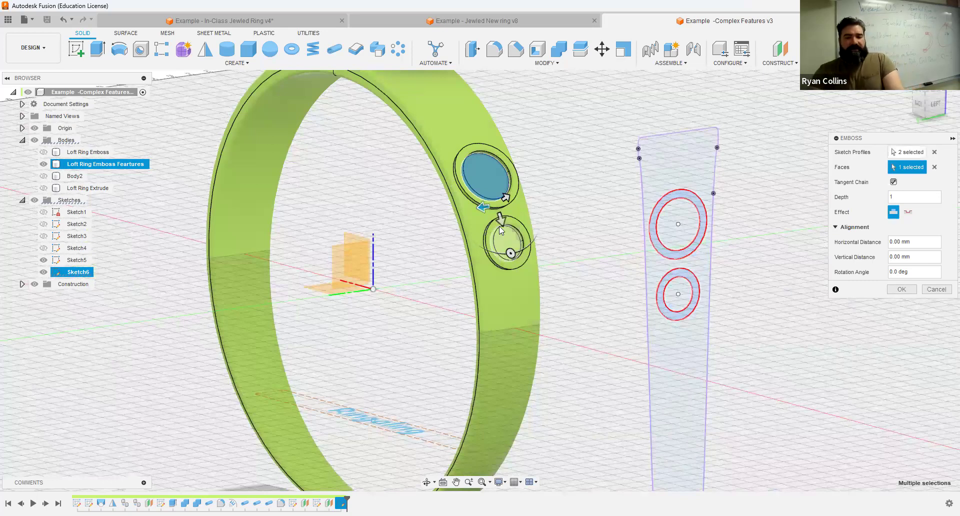
- Shift the embossed rings down the band by a vertical distance of 23 mm and complete the emboss
drag(499, 225, 510, 326)
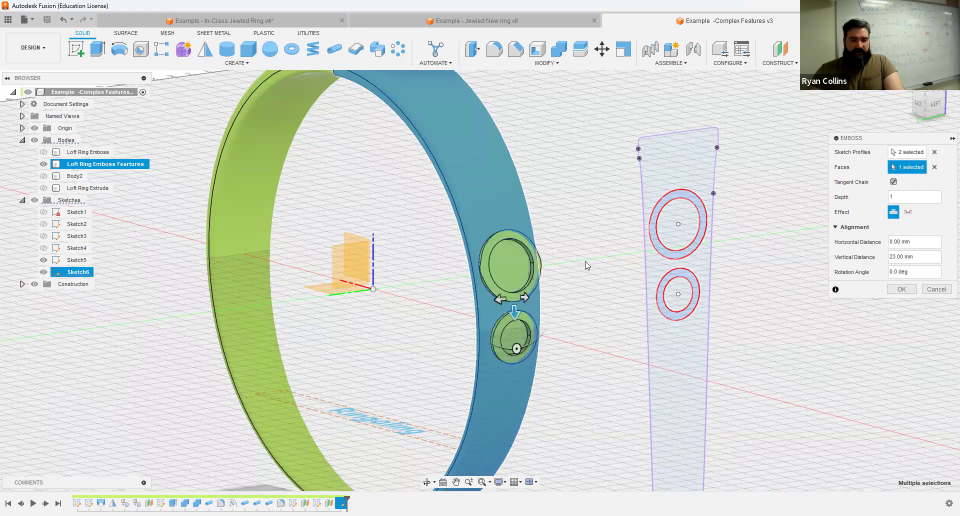
mouse_move(545, 273)
shift+middle_down()
mouse_move(598, 263)
mouse_move(609, 245)
mouse_move(572, 244)
mouse_move(549, 270)
shift+middle_up()
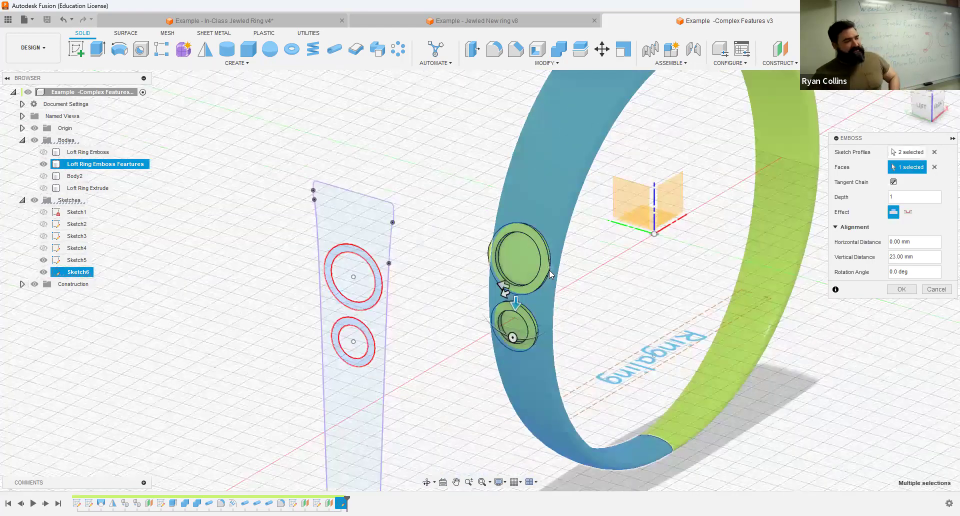
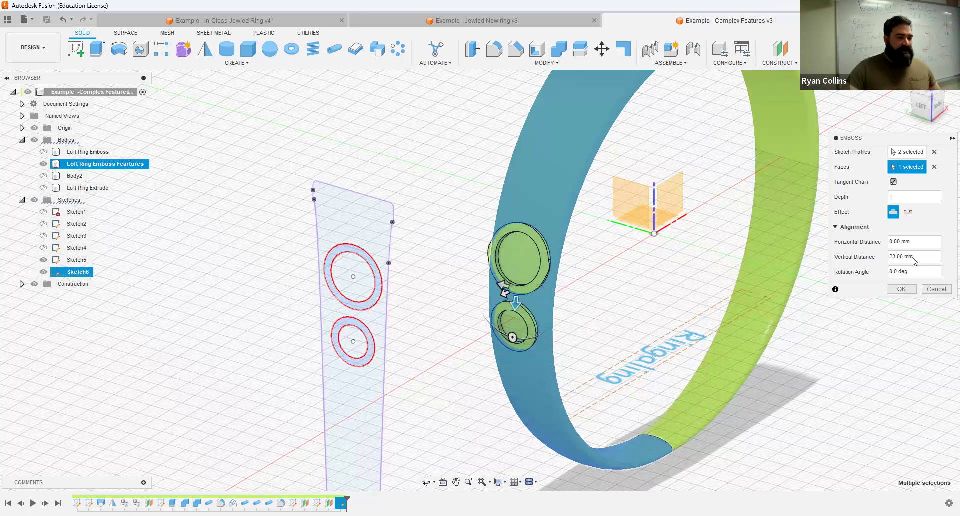
click(902, 289)
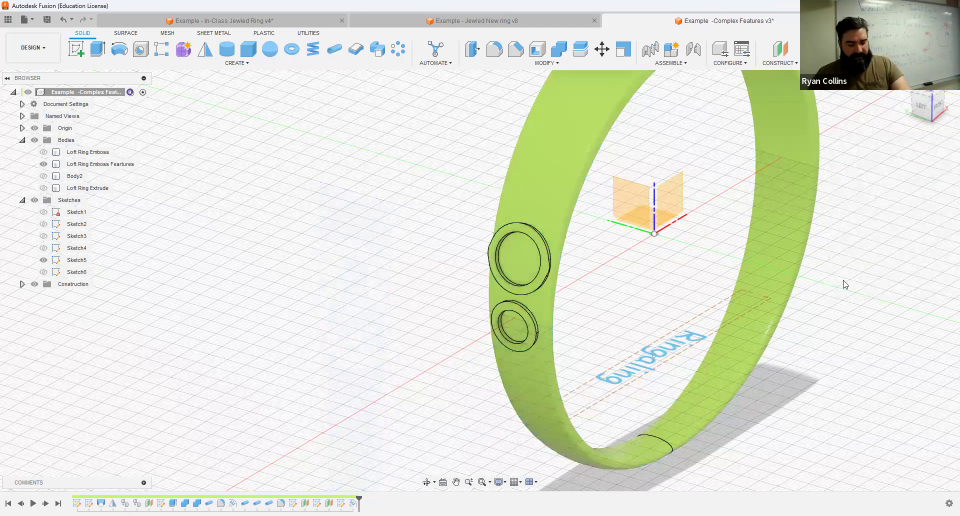
- Save the design with the version description "Emboss Made"
scroll(718, 326, down, 3)
shift+middle_drag(718, 326, 564, 302)
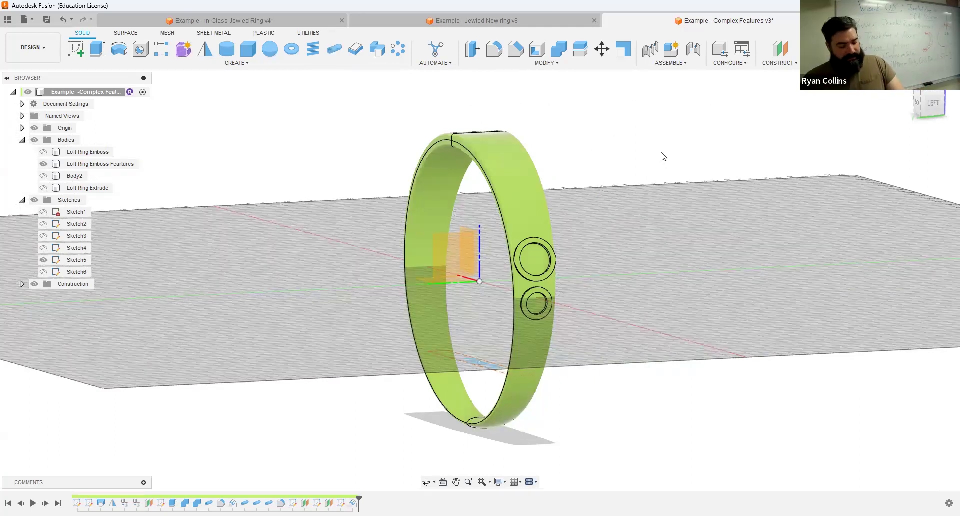
key(ctrl+s)
text(Emboss )
text(Made)
key(Return)
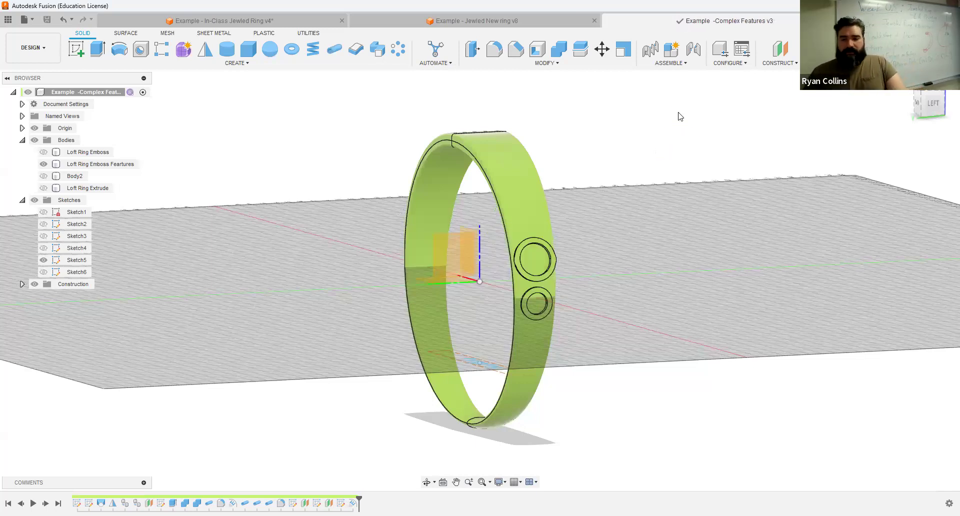
- Create a new component named "Jewel" in the ring design
scroll(677, 217, down, 3)
middle_drag(633, 126, 573, 214)
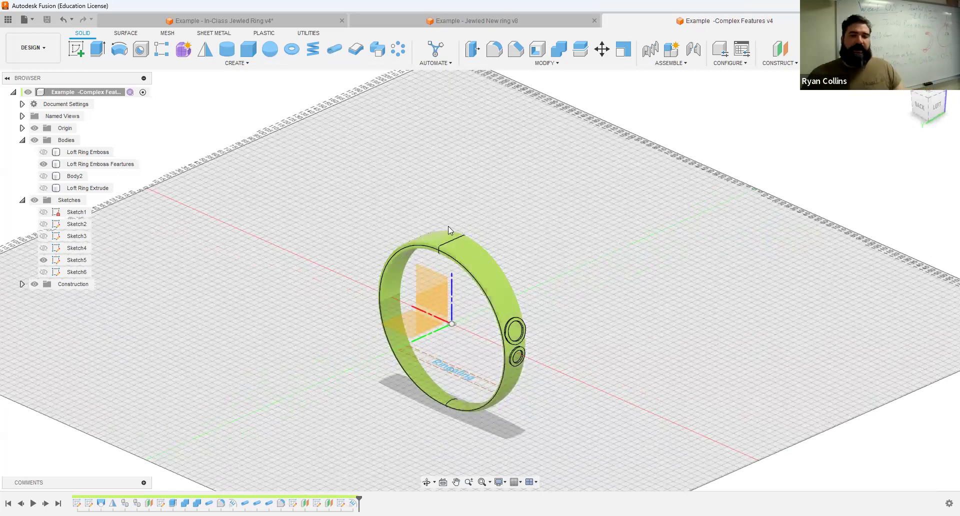
shift+middle_drag(435, 212, 326, 180)
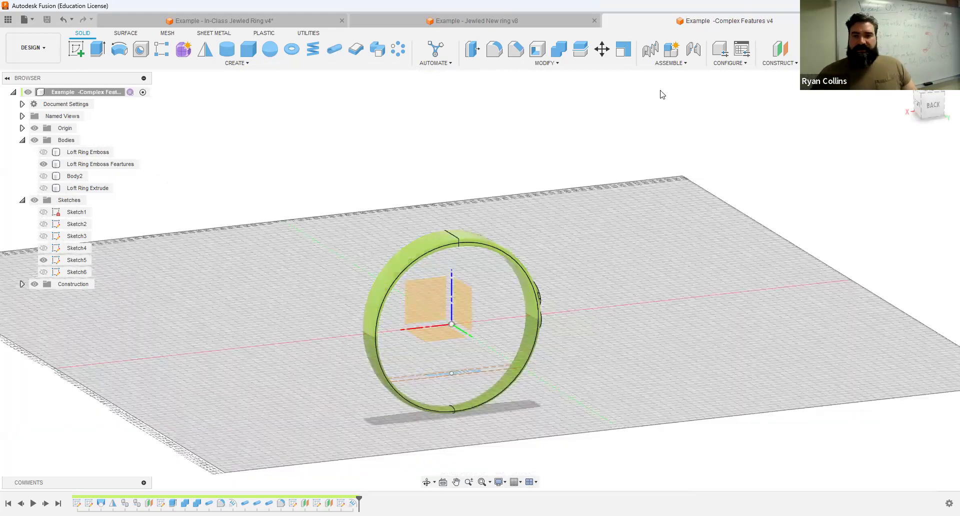
click(672, 50)
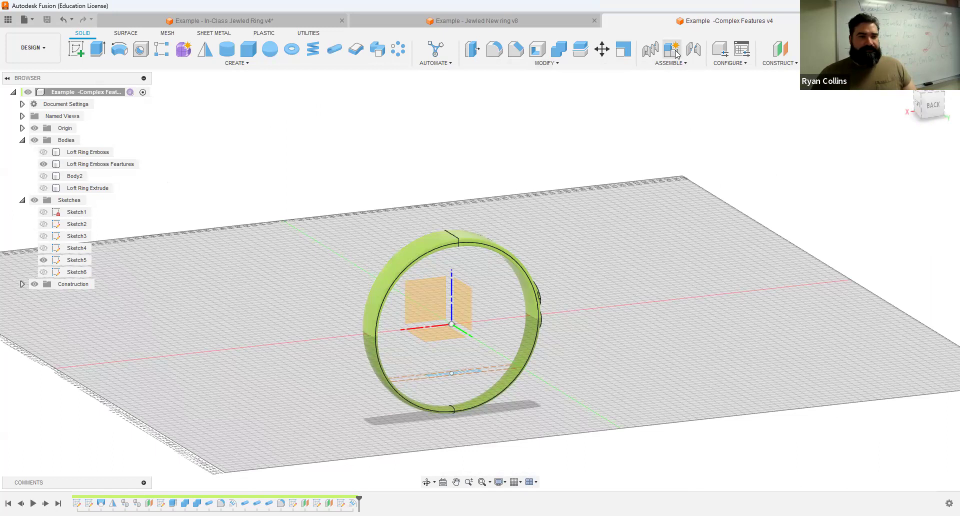
double_click(850, 196)
text(Jewel)
key(Return)
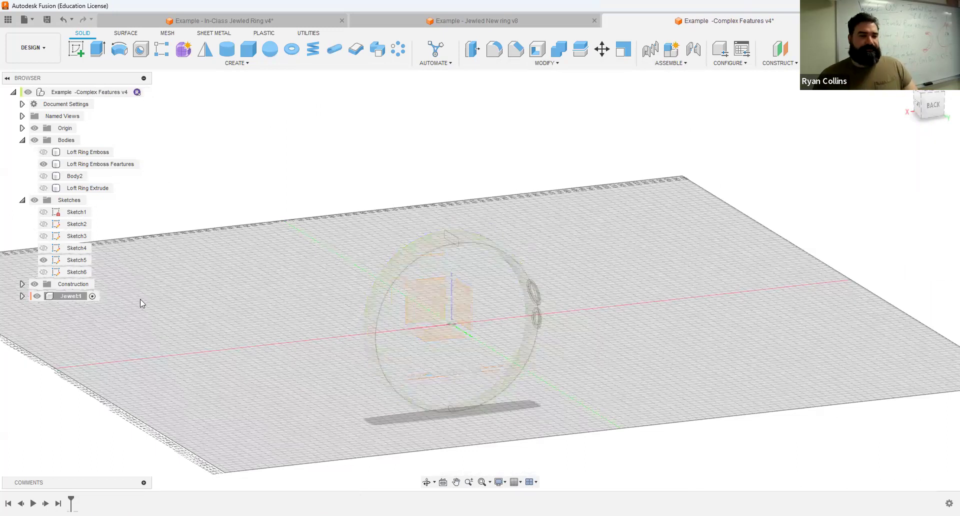
- Start a sketch for the Jewel component on the horizontal origin plane and hide the ring's bodies and sketches
click(22, 140)
click(22, 152)
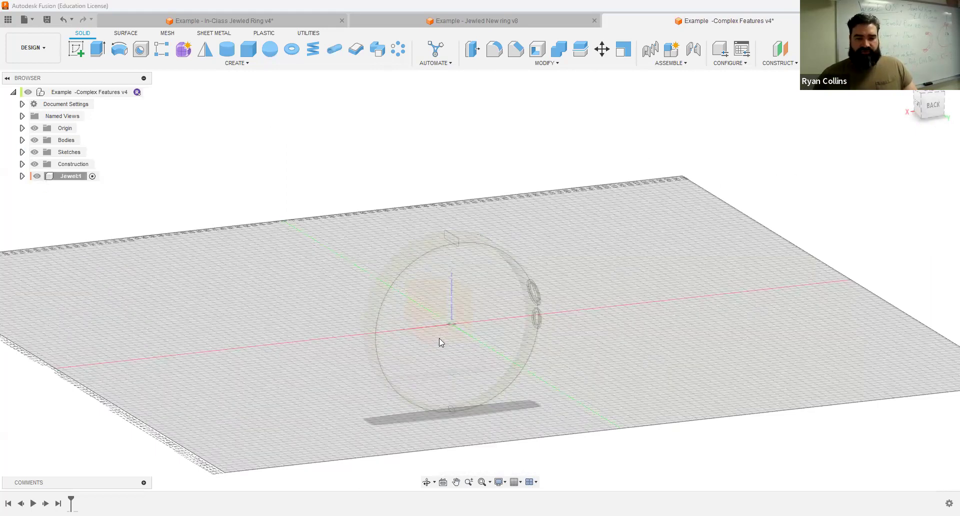
click(77, 48)
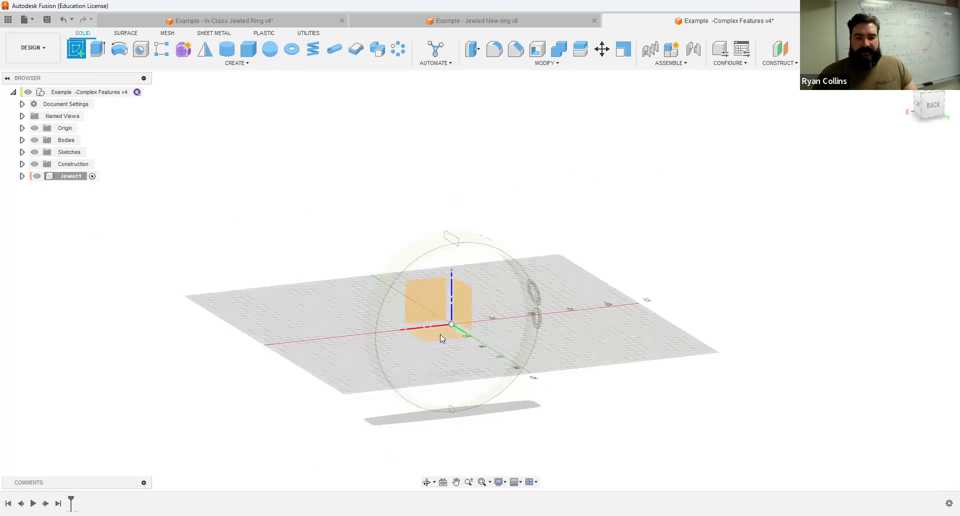
click(440, 334)
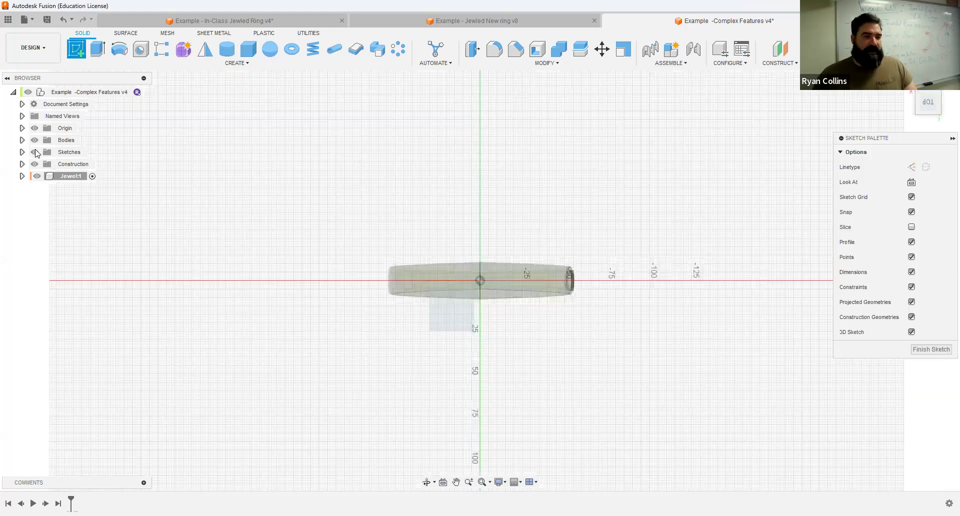
click(34, 140)
click(34, 152)
scroll(461, 293, up, 2)
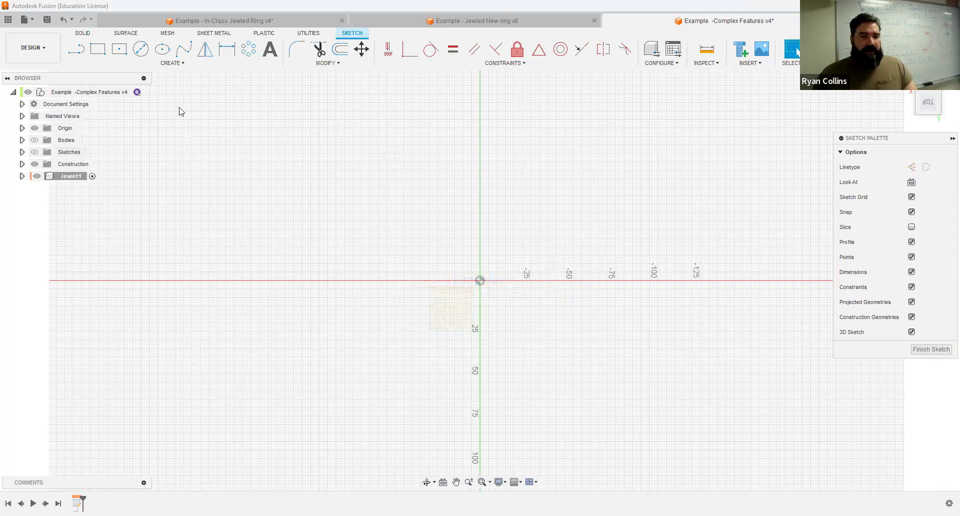
- Try an inscribed six-sided polygon with a 5 mm radius centred on the origin, and undo it
click(175, 64)
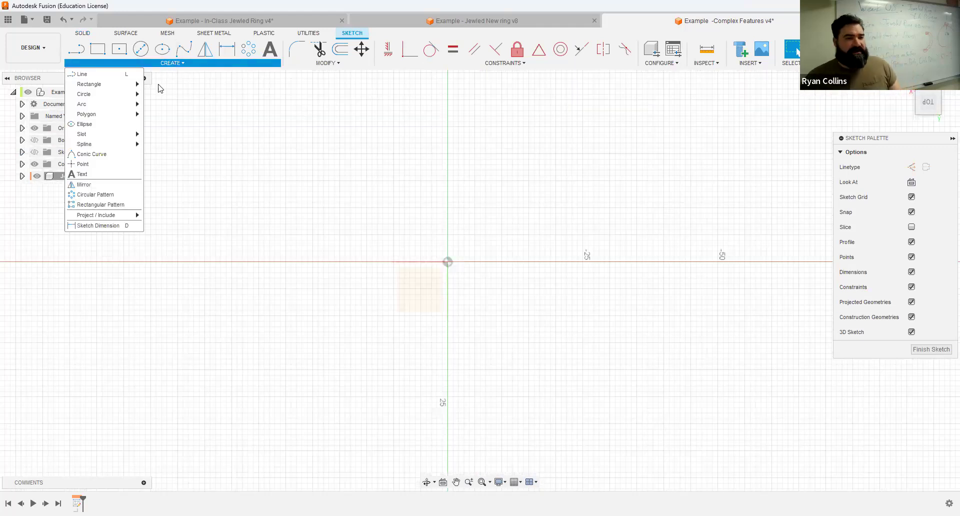
mouse_move(91, 116)
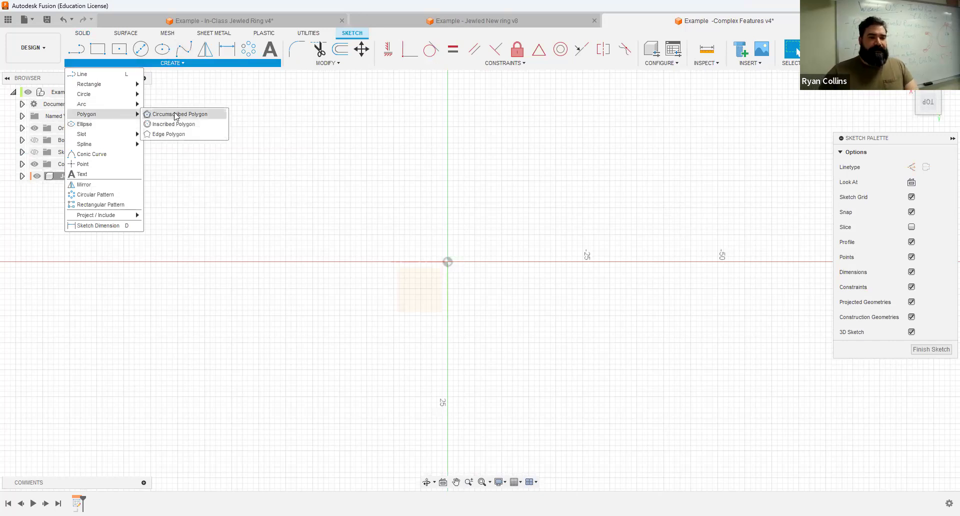
click(199, 125)
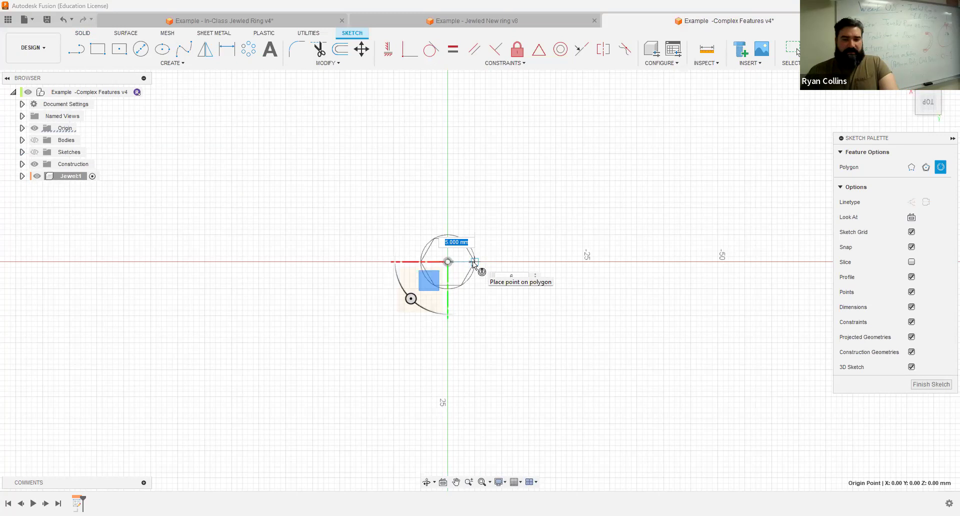
click(474, 262)
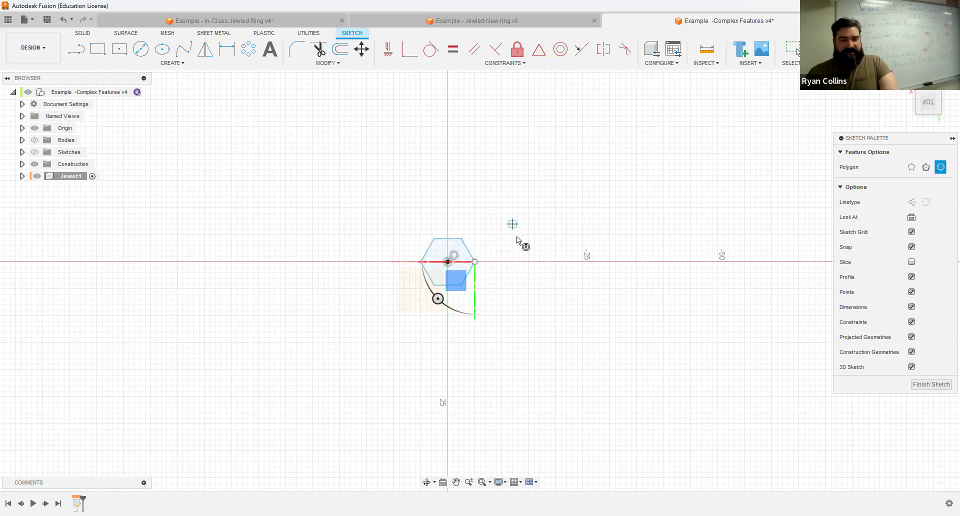
key(Escape)
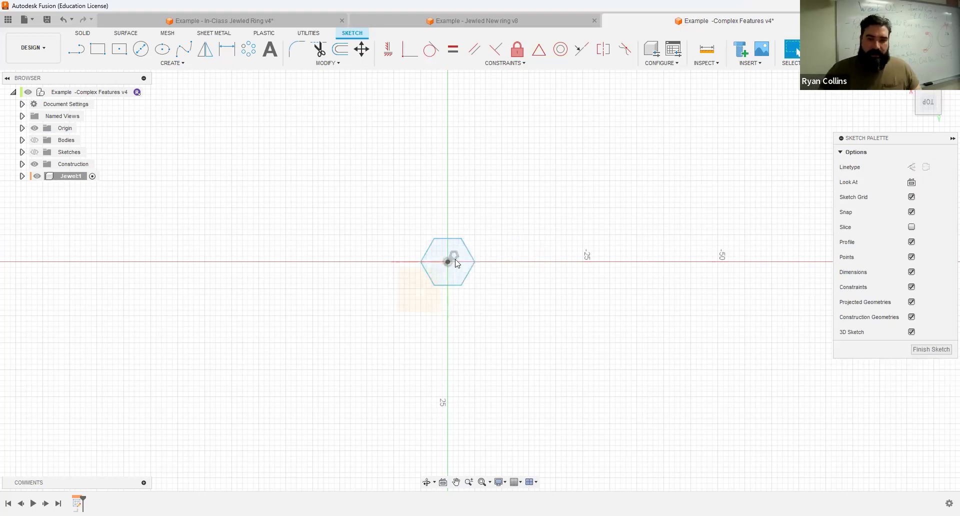
key(ctrl+z)
- Sketch an inscribed polygon with 10 sides and a 5 mm radius, centred on the origin
right_click(223, 123)
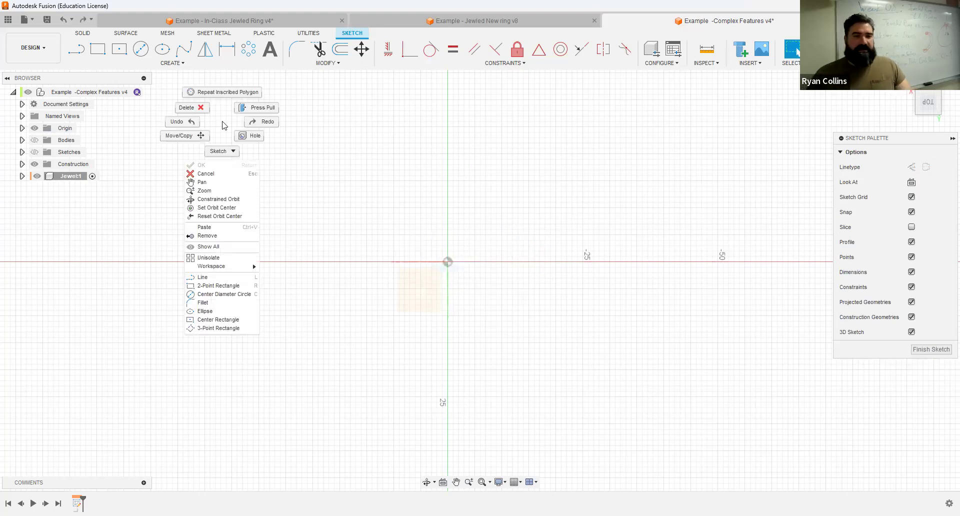
click(226, 92)
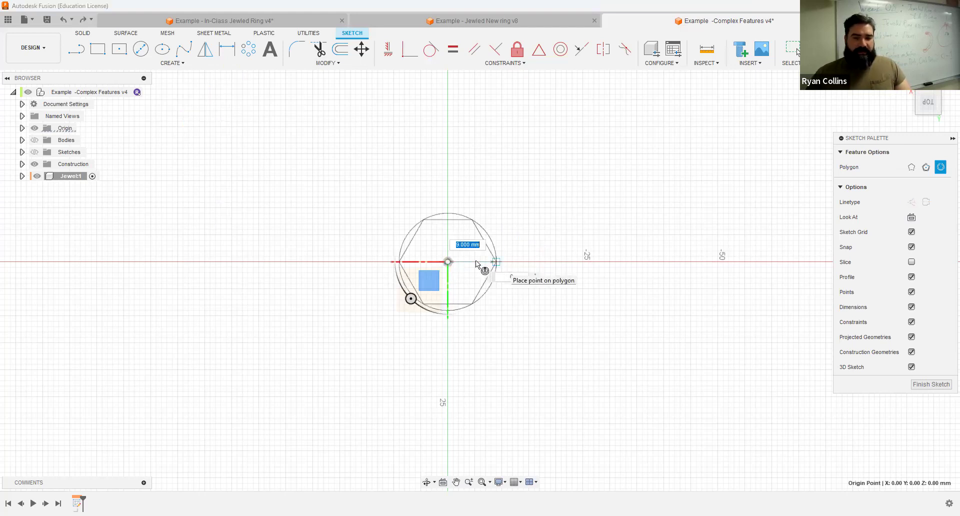
text(5)
key(Tab)
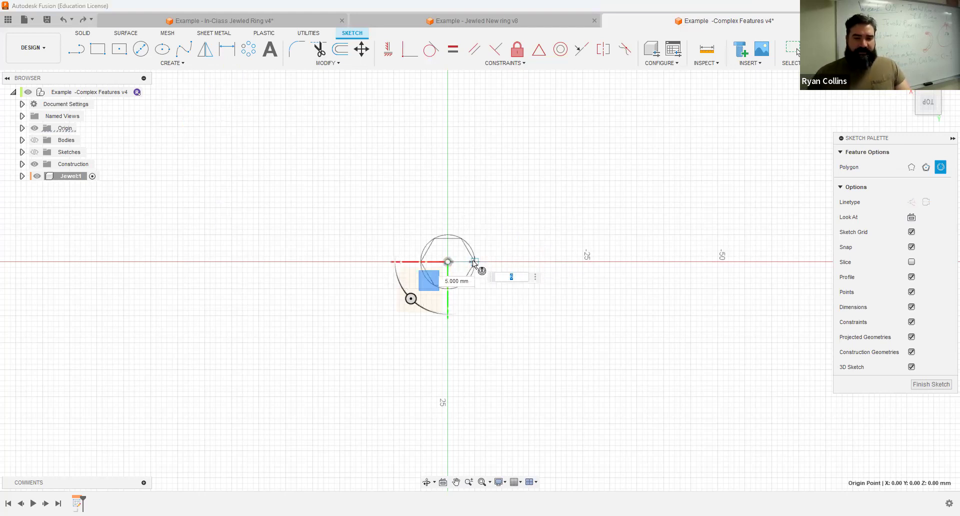
text(10)
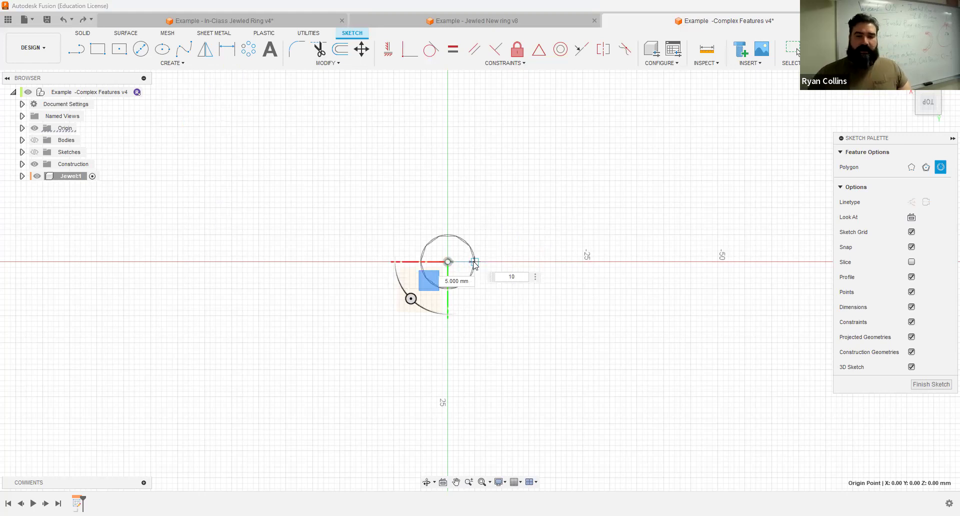
key(Return)
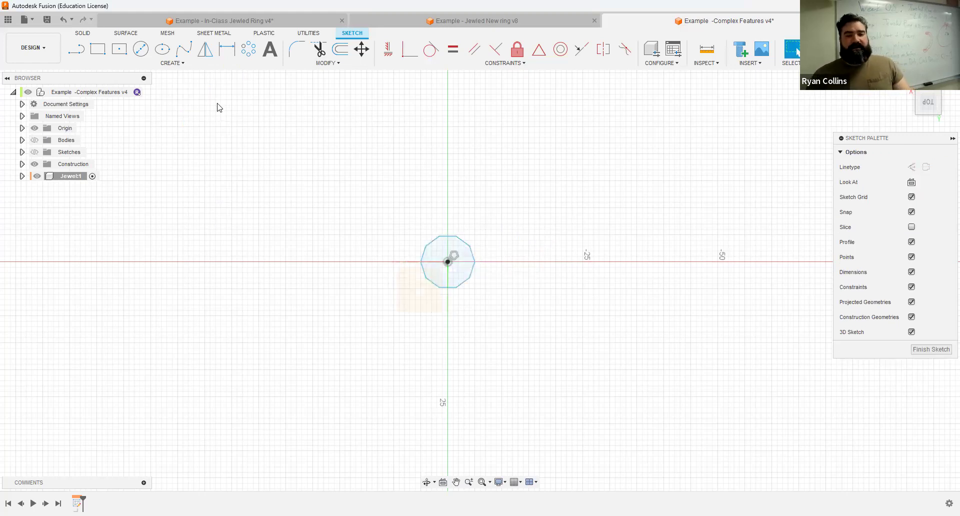
- Finish the sketch and extrude the ten-sided profile upward 1 mm as a new body
right_drag(679, 159, 595, 283)
shift+middle_drag(595, 283, 614, 216)
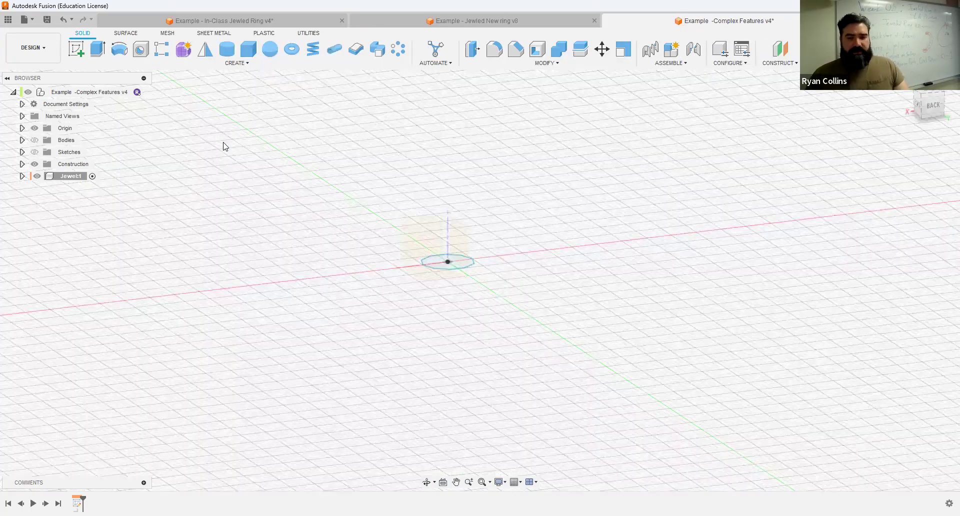
text(e1)
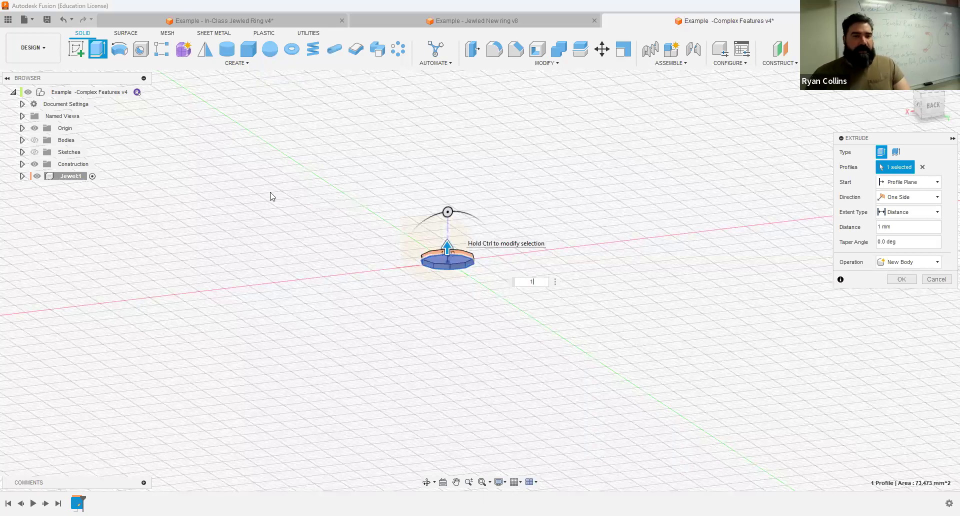
key(Return)
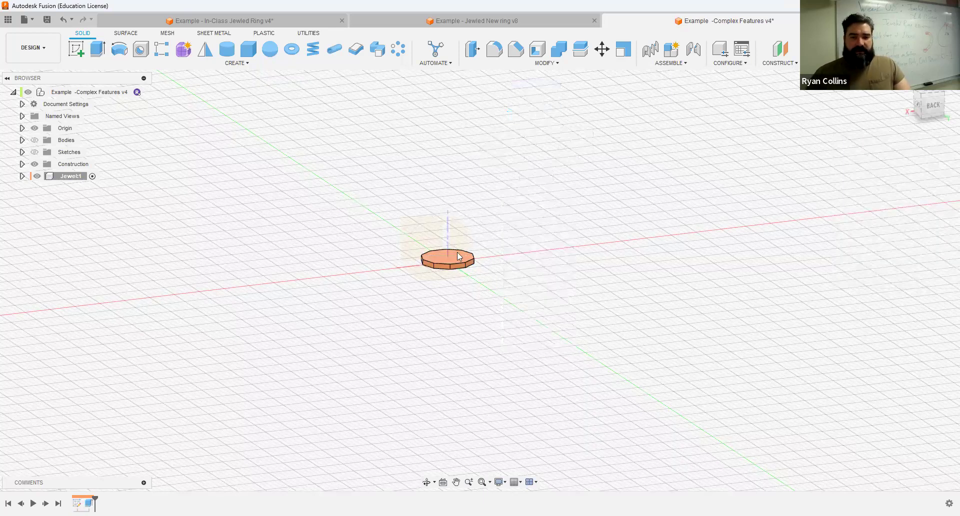
- Extrude the jewel's upper face 2 mm with a -42 degree taper, joined to the body
text(e5)
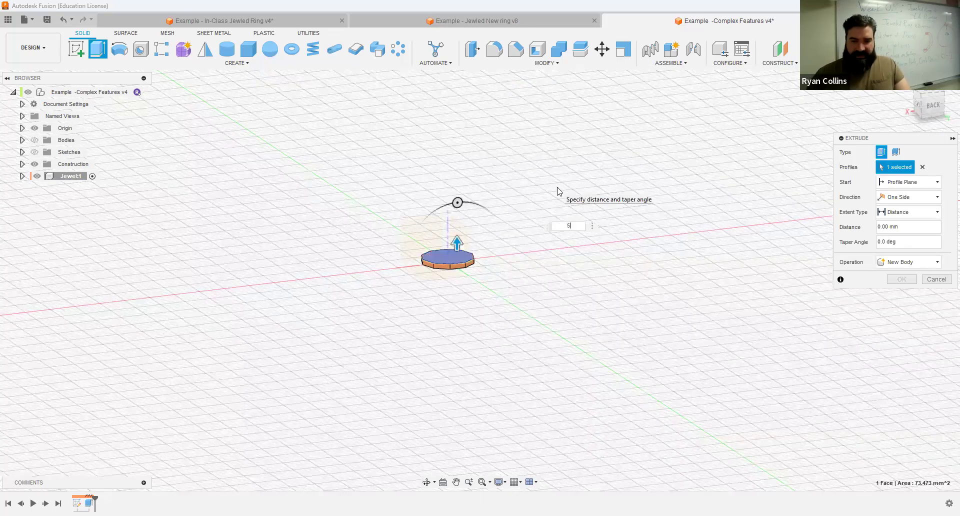
click(895, 241)
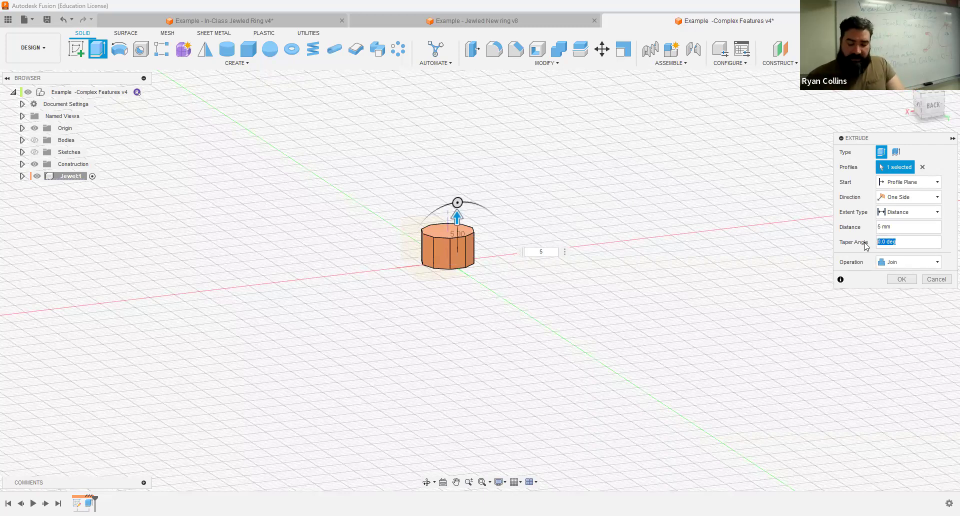
text(-42)
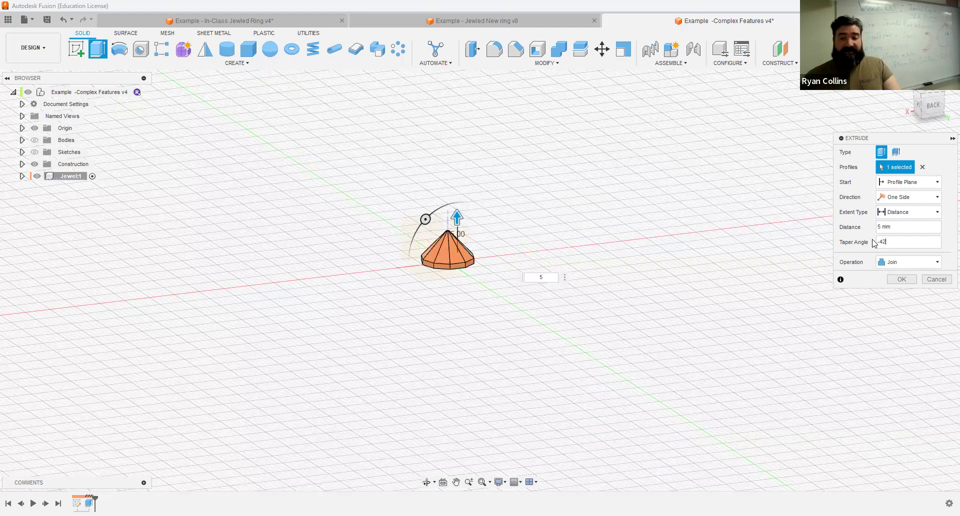
key(shift+Tab)
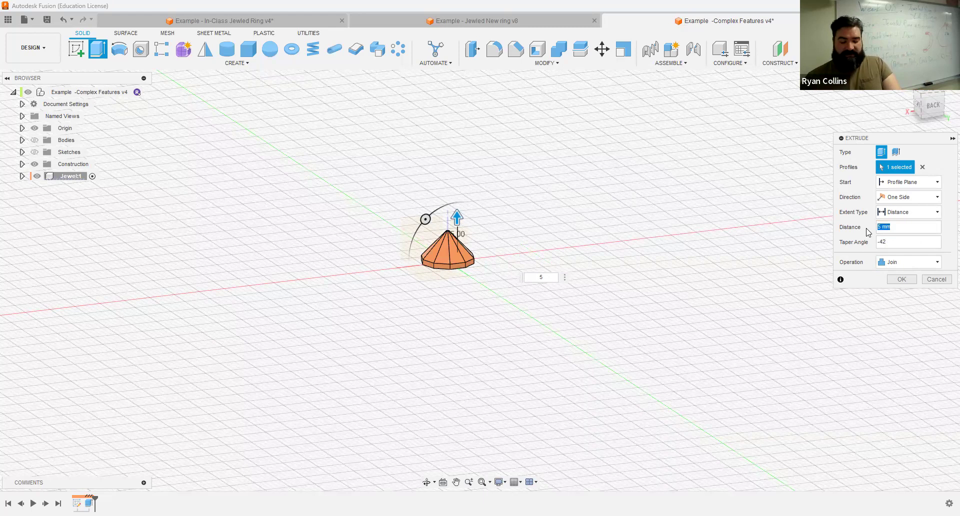
text(2)
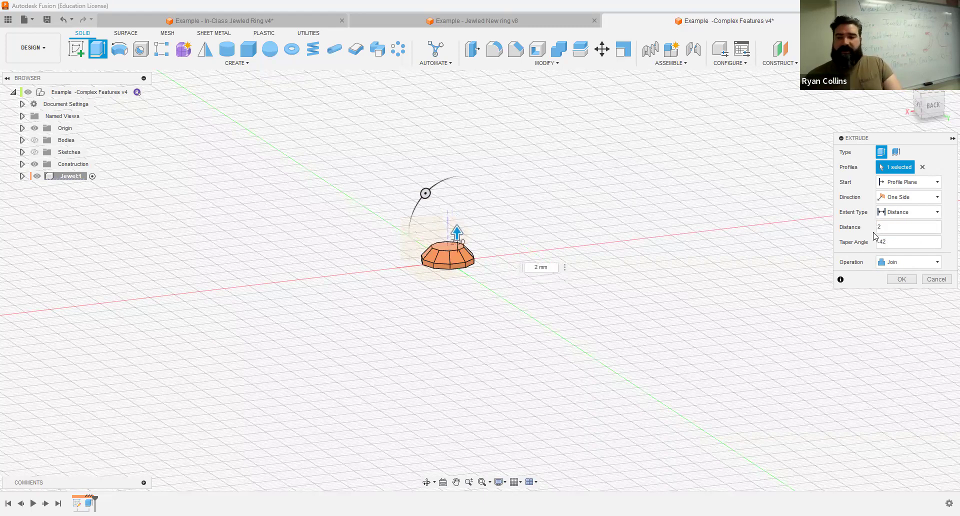
click(900, 279)
- Extrude the jewel's underside face 3 mm with a -42 degree taper, joined to the body
shift+middle_drag(595, 240, 594, 221)
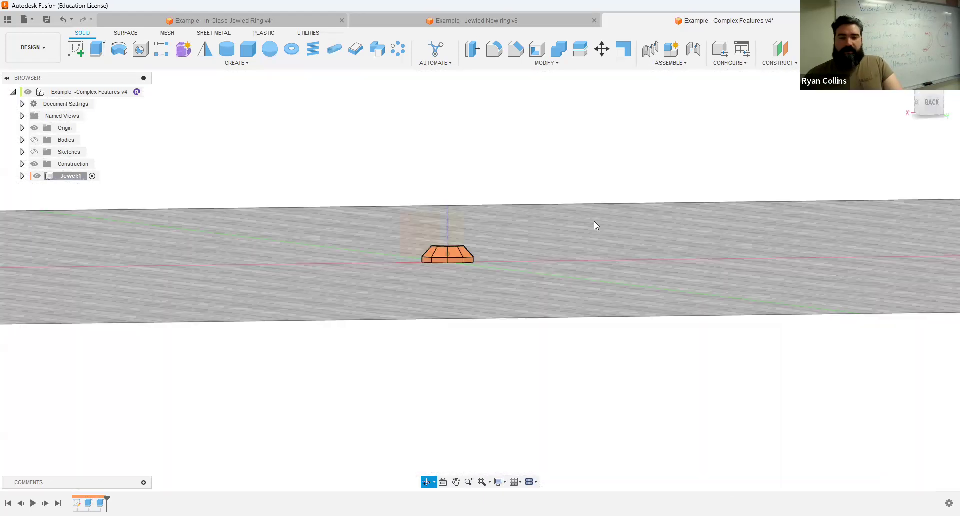
shift+middle_drag(602, 181, 598, 243)
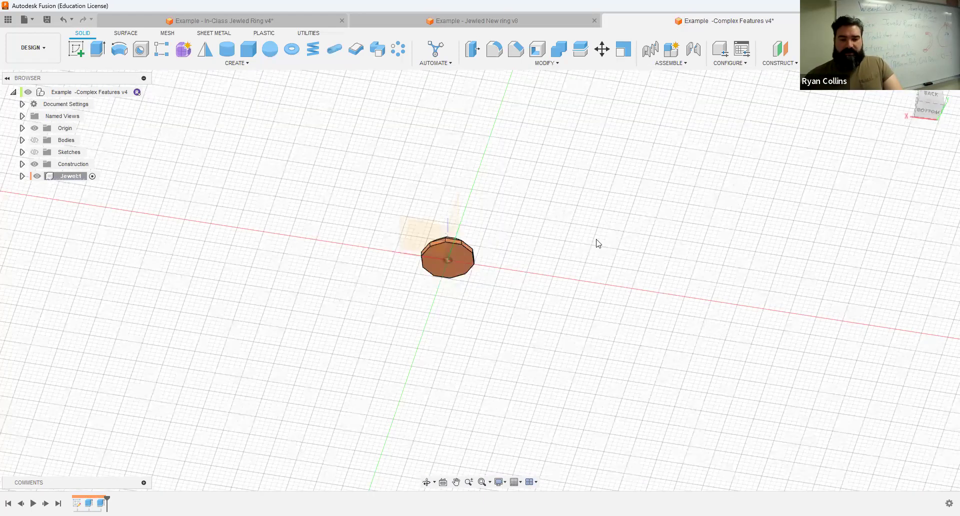
text(e)
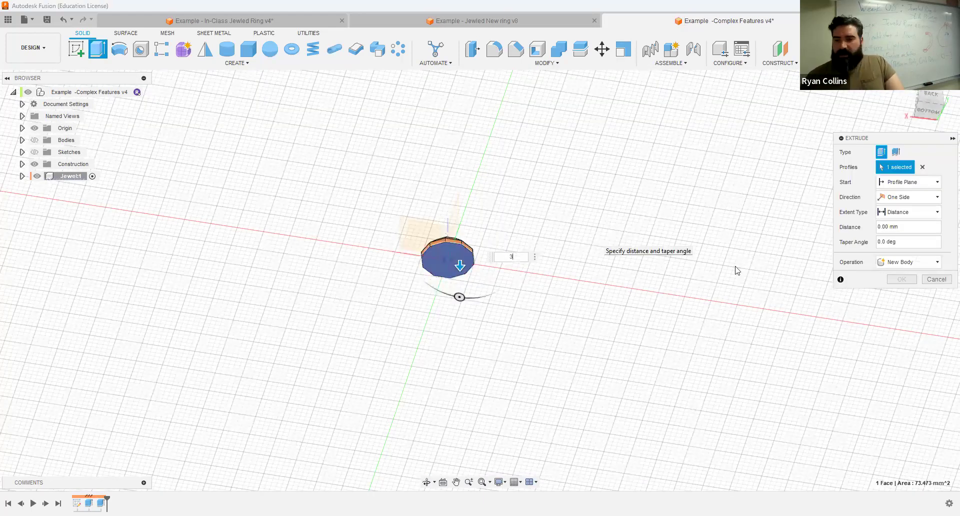
text(3)
click(913, 244)
text(-42)
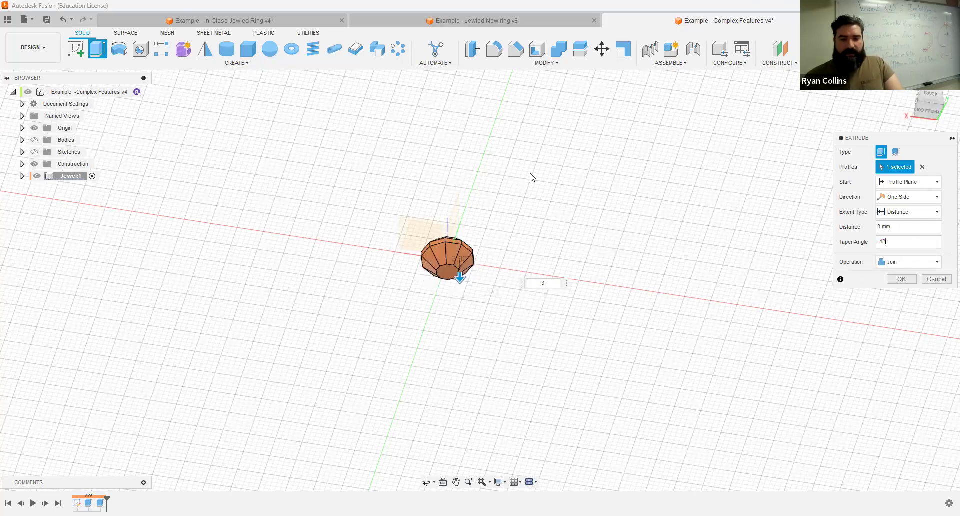
shift+middle_drag(547, 203, 449, 278)
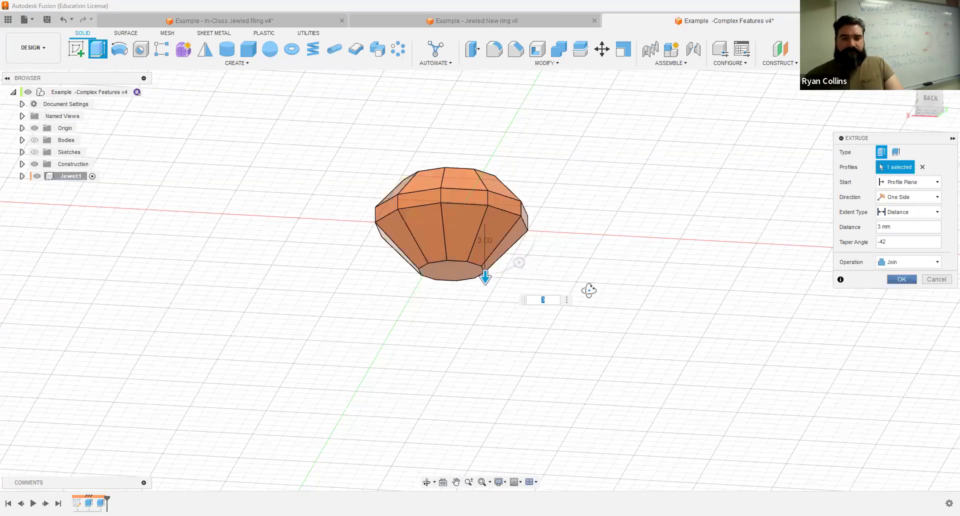
key(Return)
- Create a construction plane through three points: two adjacent corners of the jewel's top face and the girdle's upper corner between them
shift+middle_drag(634, 261, 677, 210)
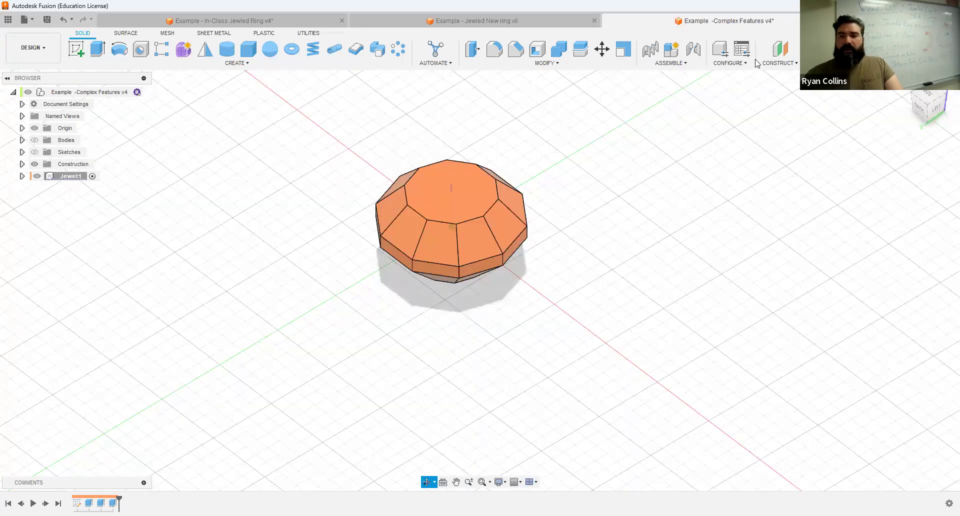
click(784, 65)
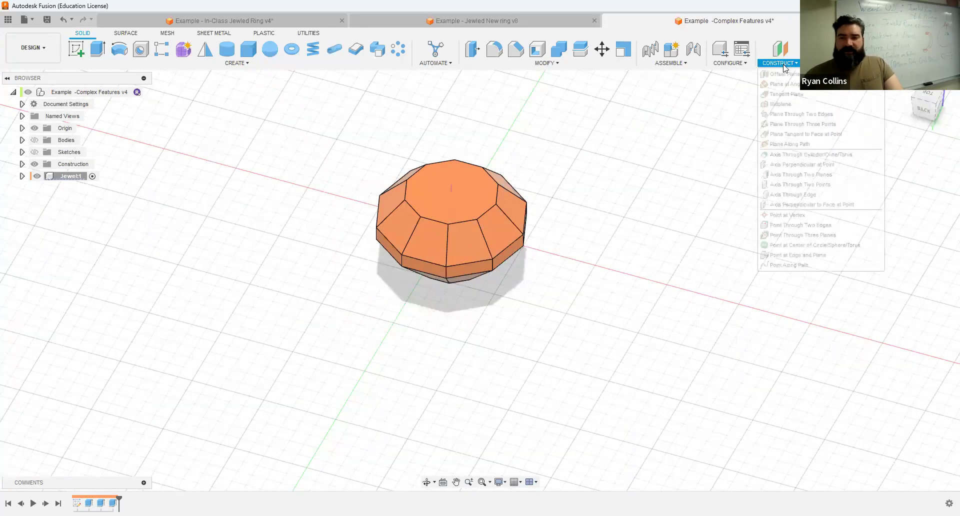
click(812, 124)
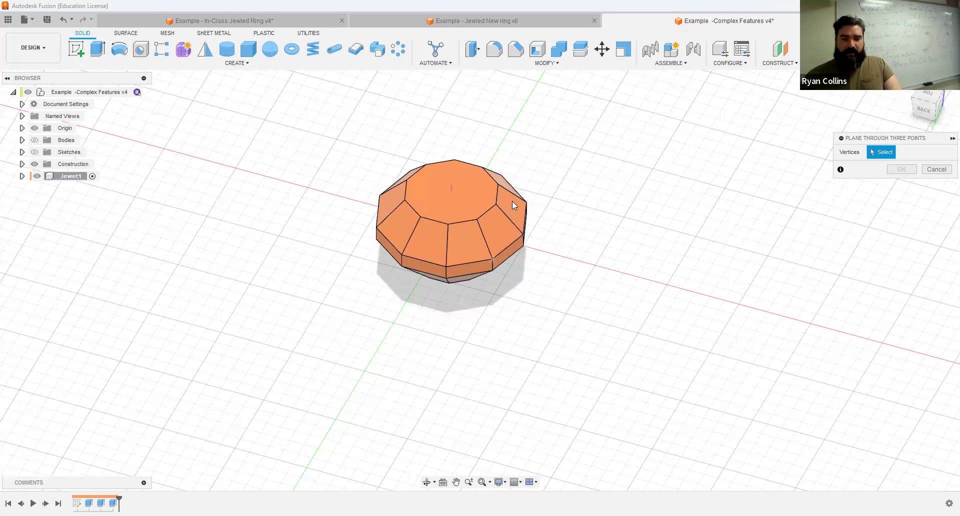
click(495, 204)
click(527, 202)
shift+middle_drag(557, 247, 564, 223)
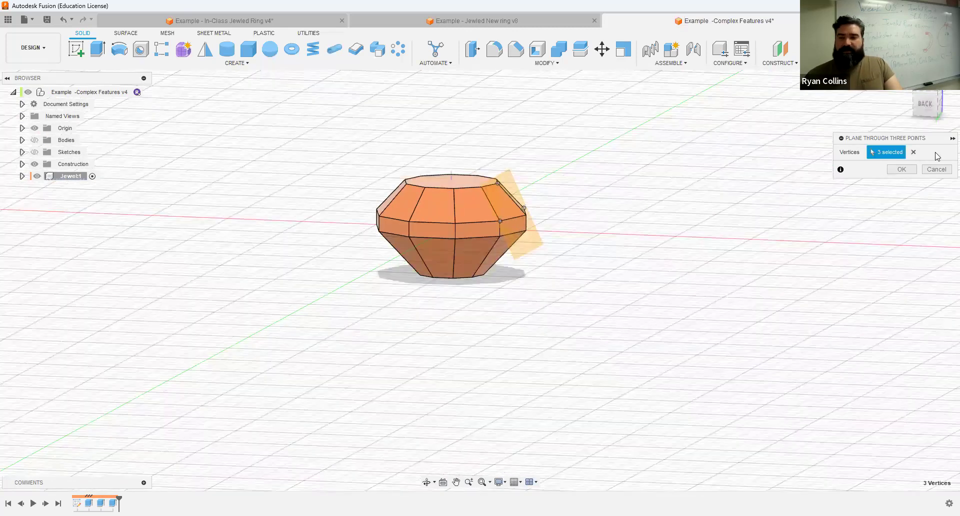
click(915, 153)
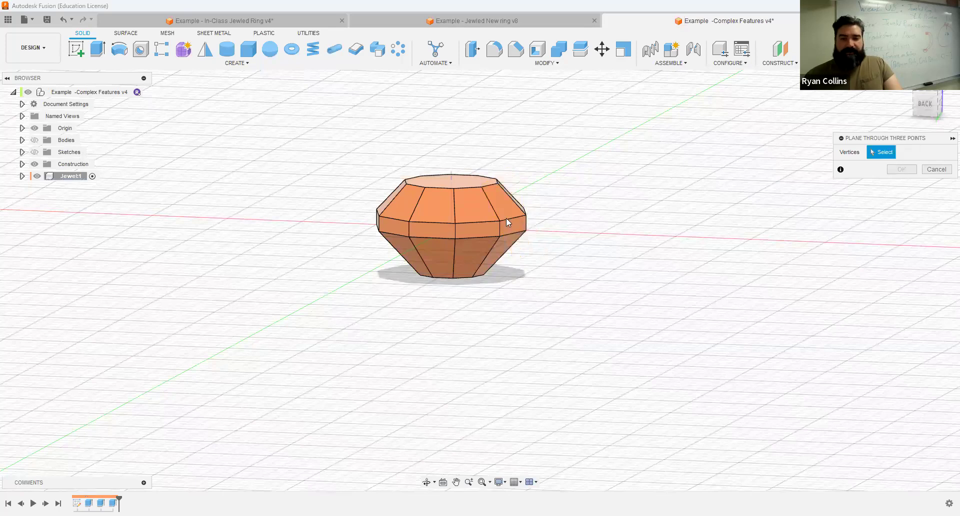
click(499, 183)
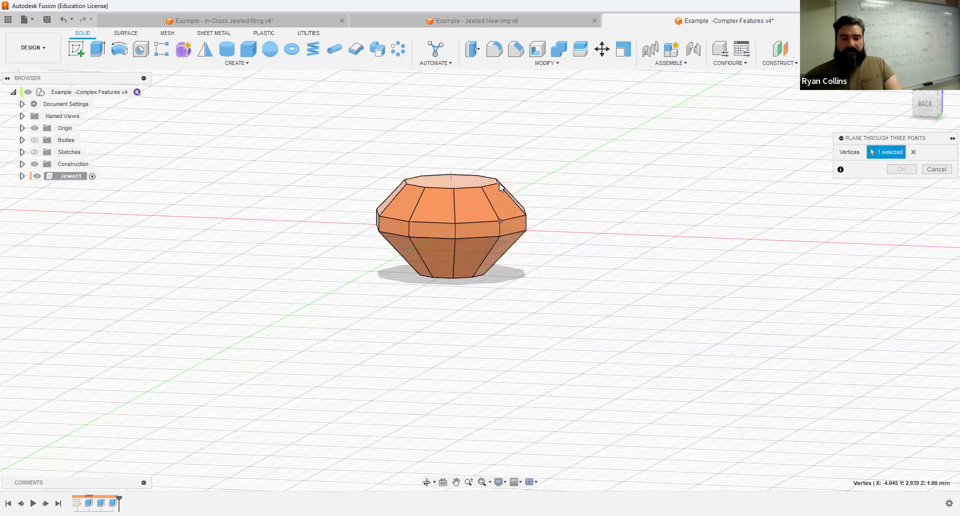
click(456, 188)
shift+middle_drag(581, 198, 556, 231)
click(900, 170)
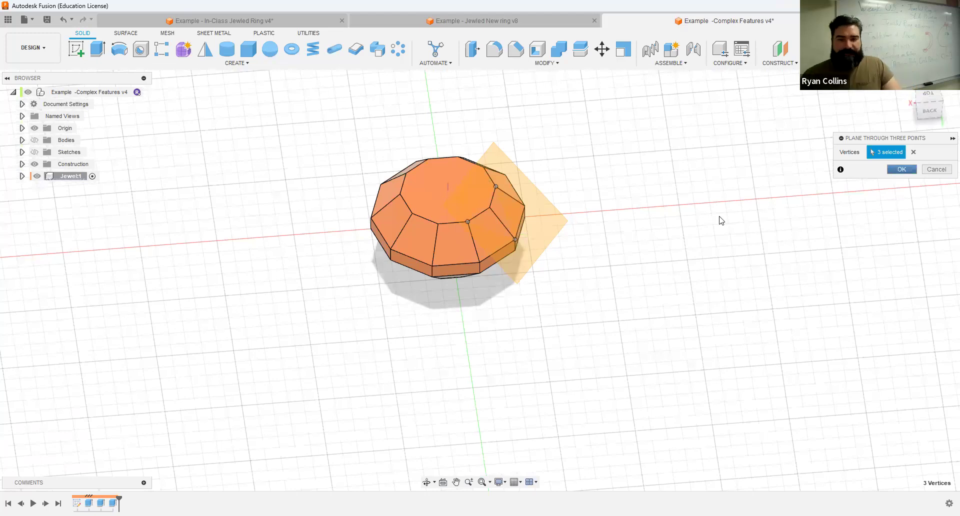
- Split the jewel body with the new upper plane and hide the cut-off corner piece, Body2
click(578, 52)
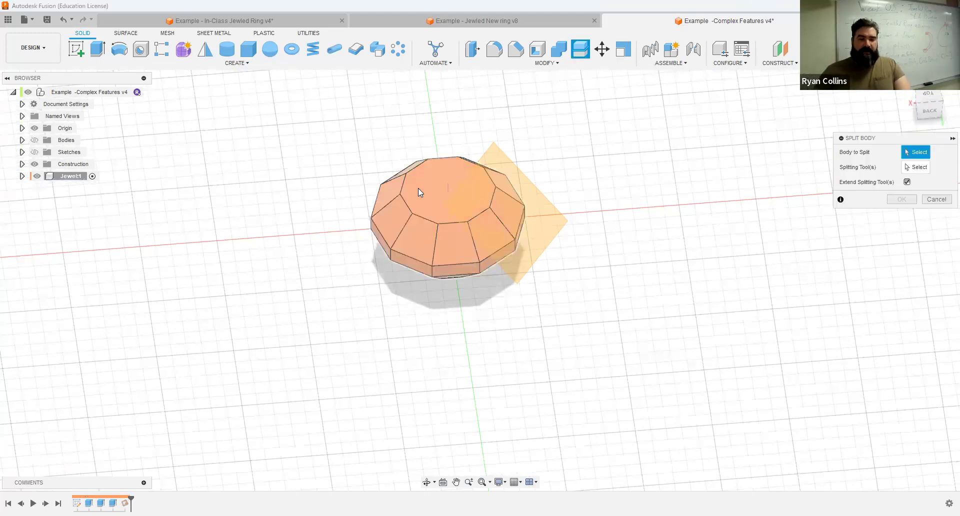
click(418, 188)
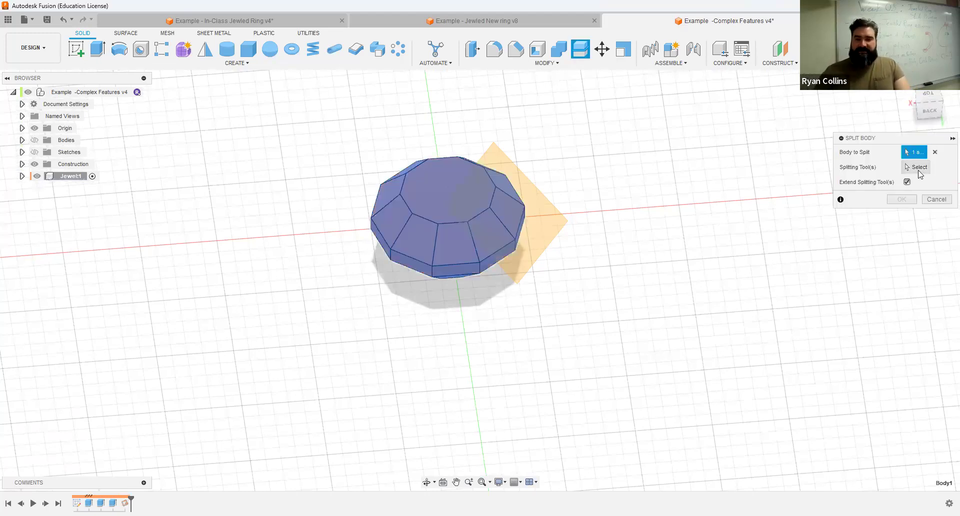
click(549, 224)
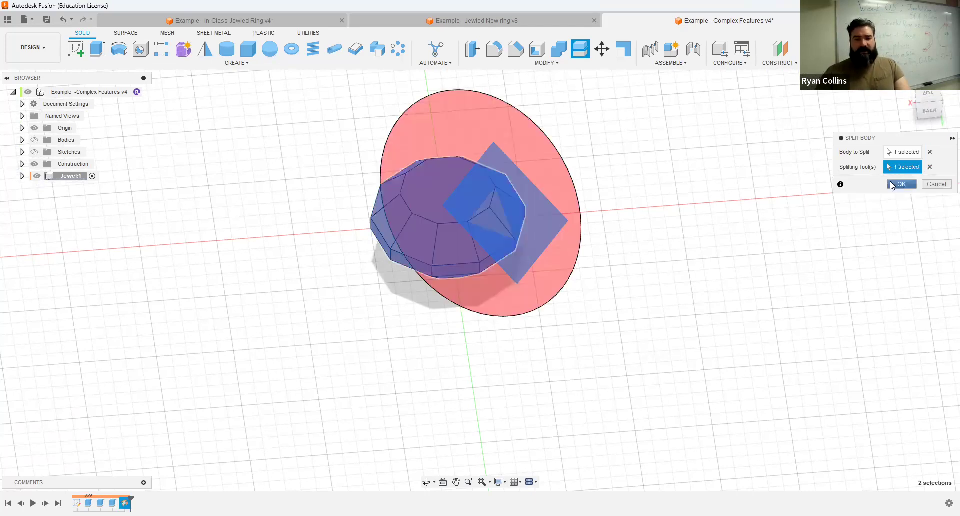
click(891, 185)
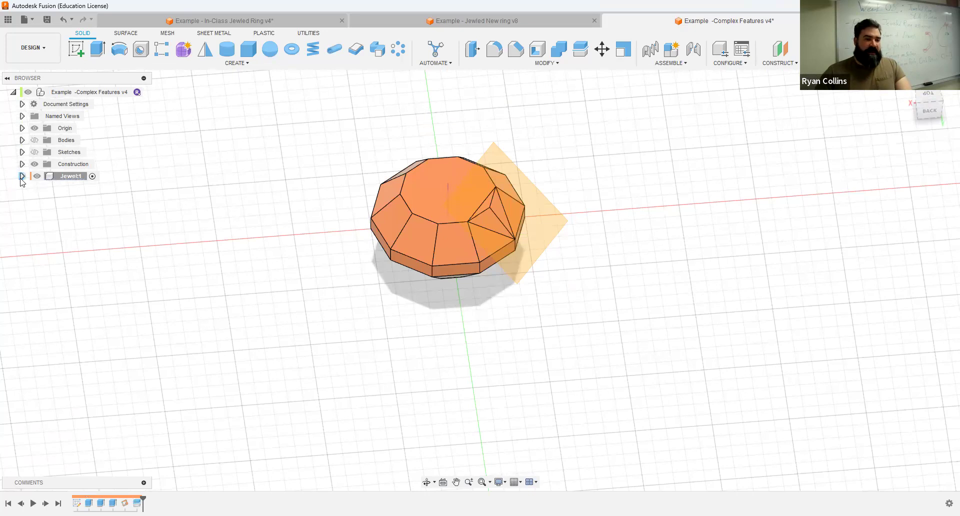
click(22, 176)
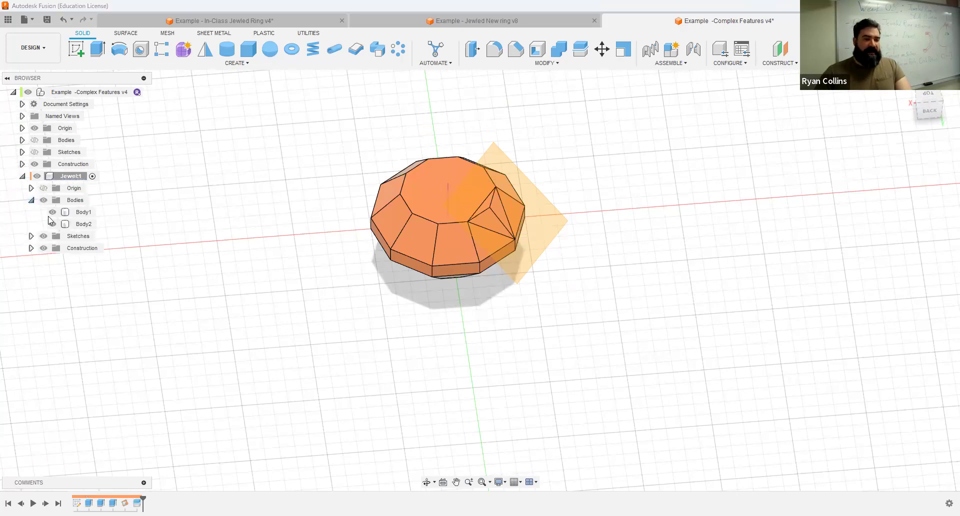
click(80, 212)
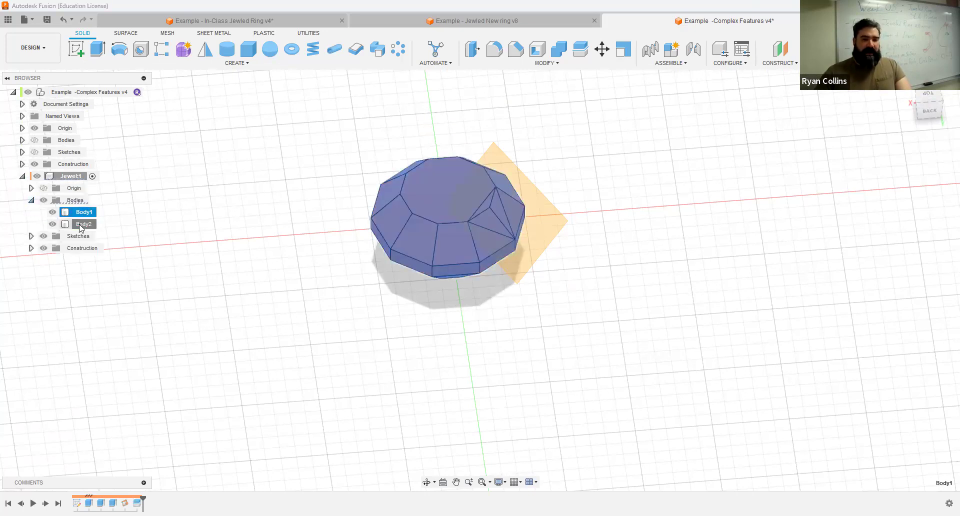
click(52, 224)
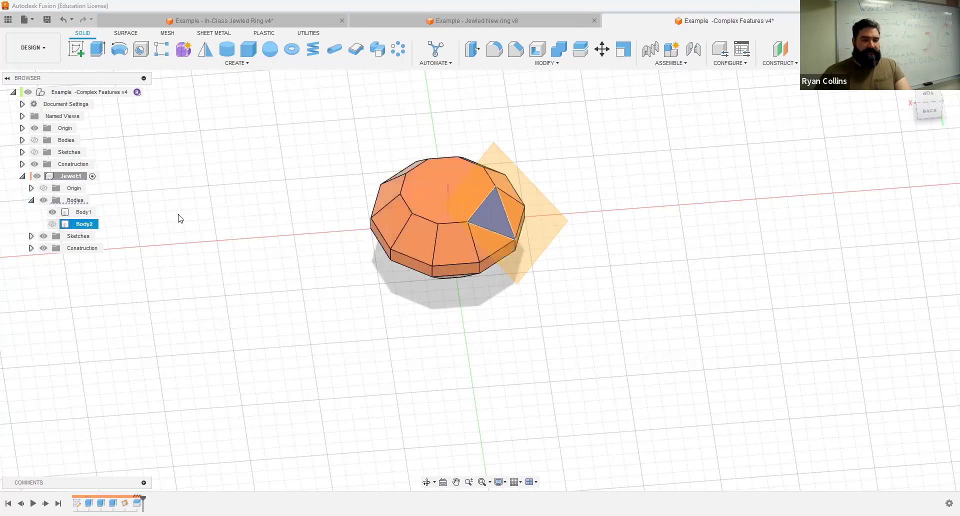
- Rename the main body, Body1, as Jewel
click(80, 213)
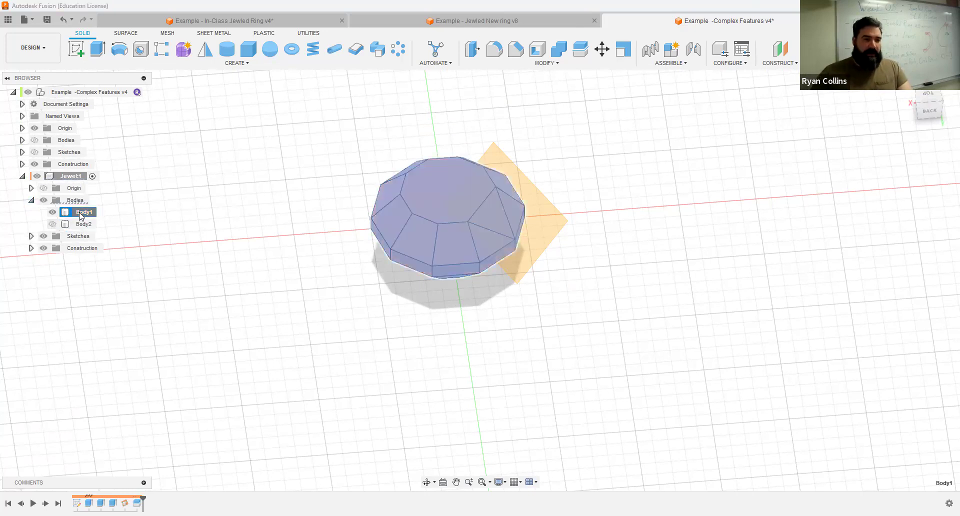
click(81, 216)
text(Jew)
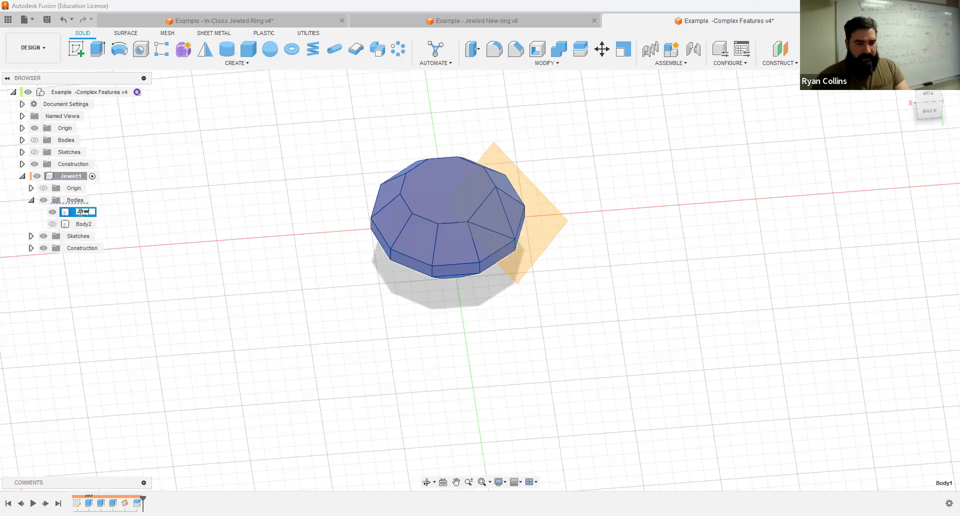
text(el)
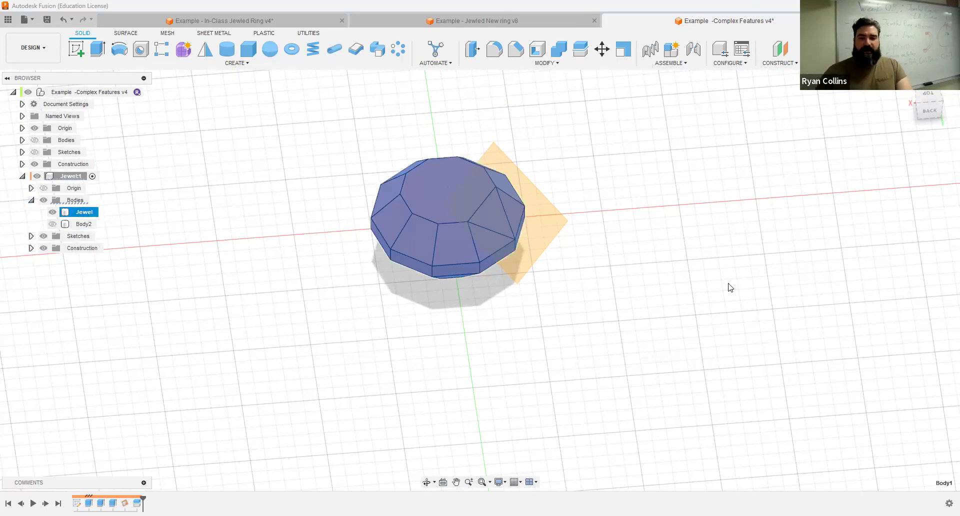
click(671, 95)
- Circular-pattern the new triangular upper face around the Z axis with a full distribution and a quantity of 5
click(399, 48)
click(918, 168)
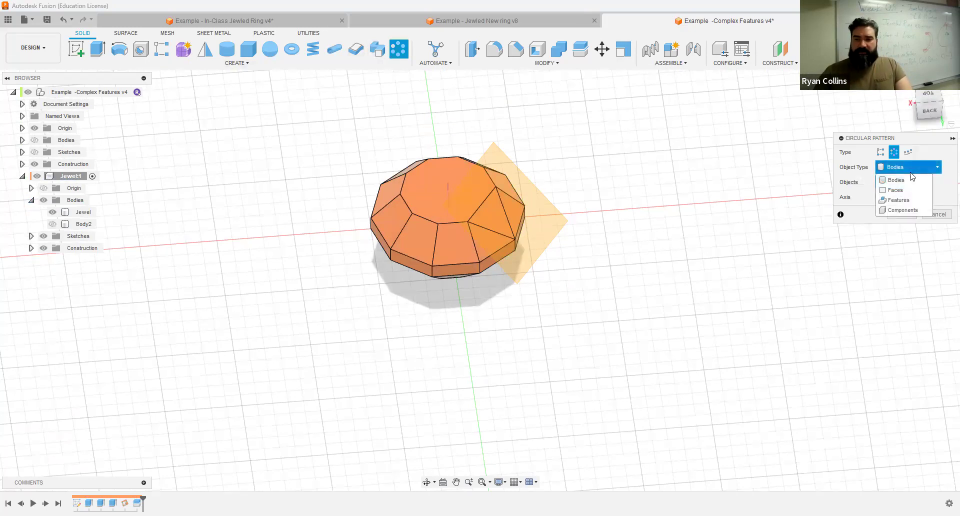
click(503, 219)
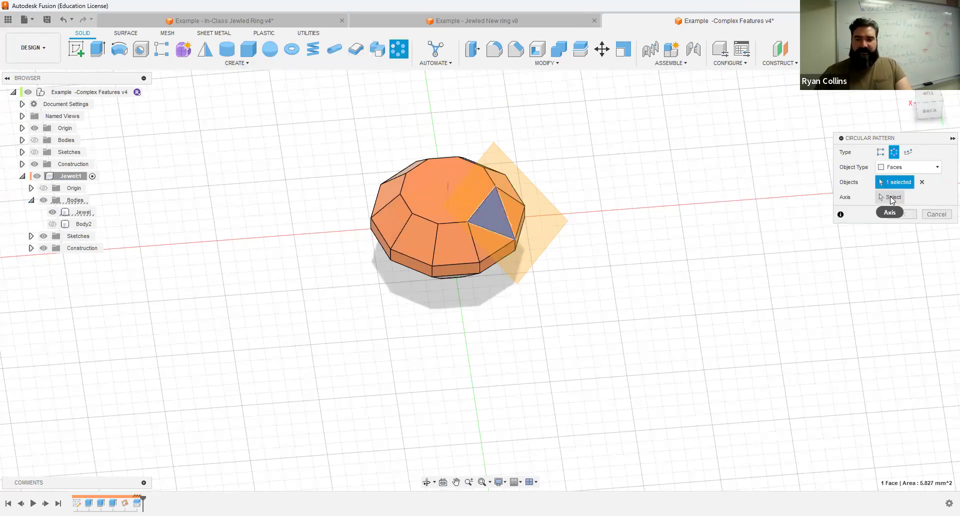
click(446, 187)
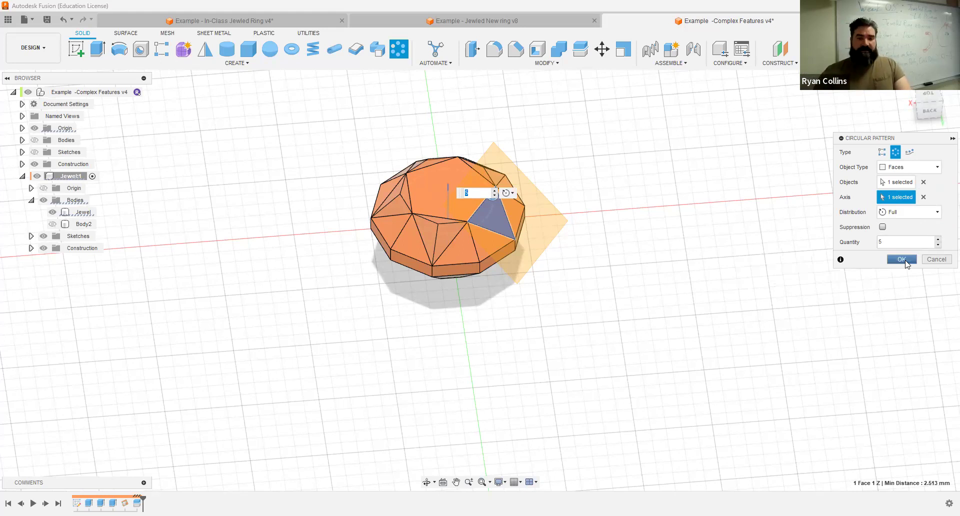
- Create a construction plane through a lower girdle corner and two corners of the jewel's bottom face
shift+middle_drag(620, 316, 635, 294)
shift+middle_drag(625, 359, 650, 324)
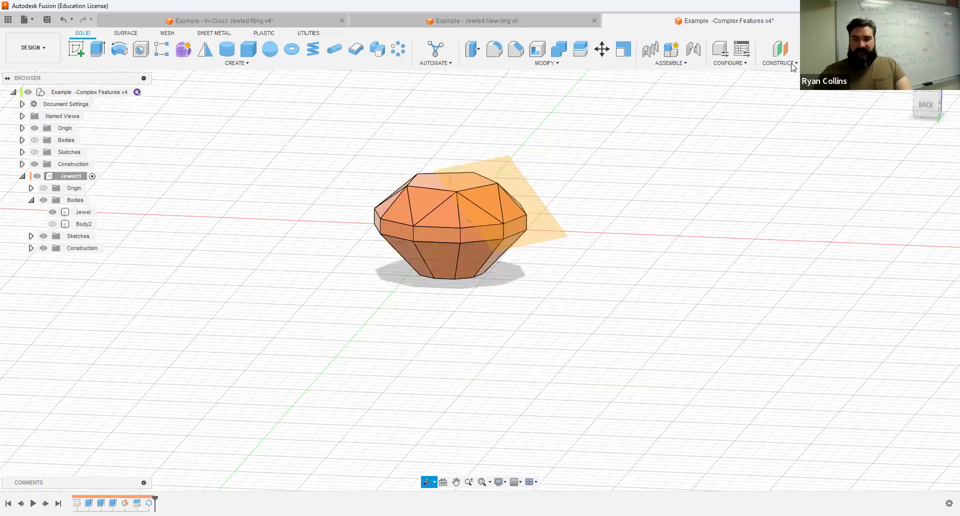
click(780, 63)
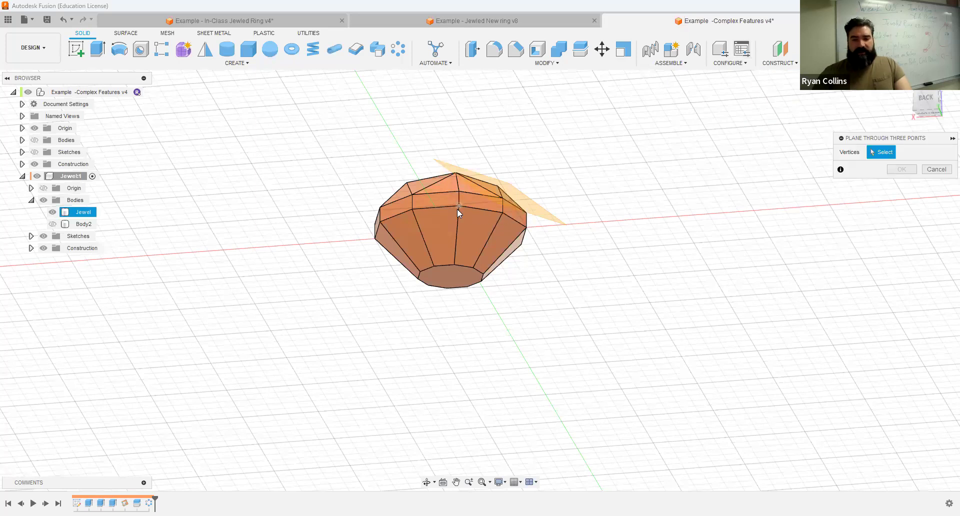
click(434, 266)
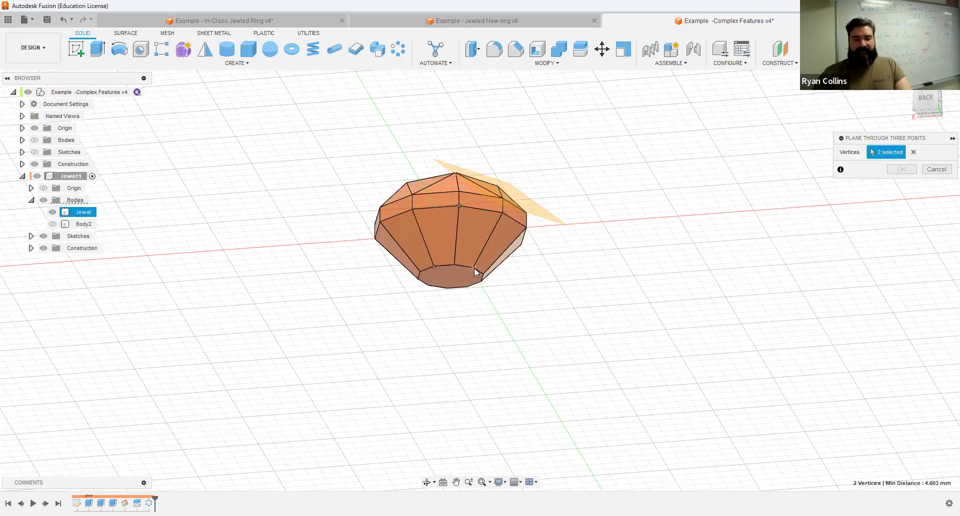
click(474, 268)
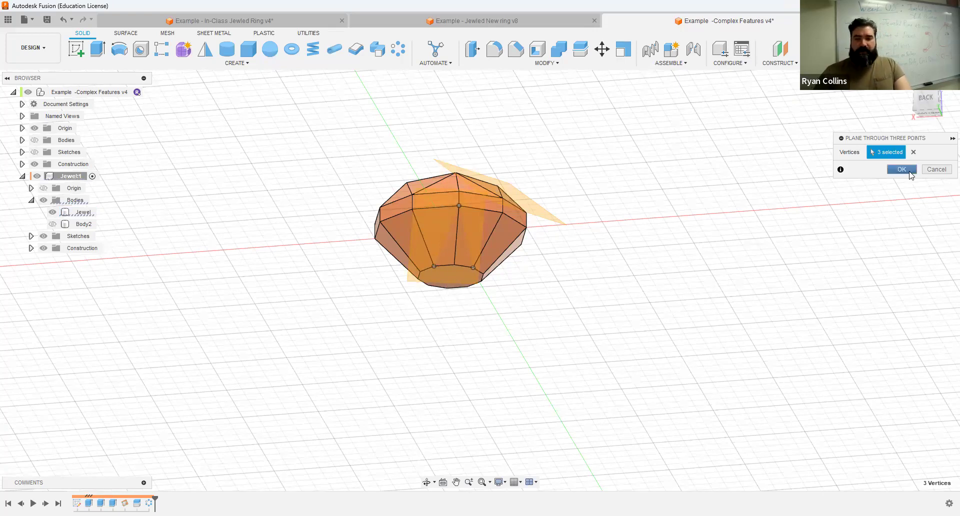
key(Return)
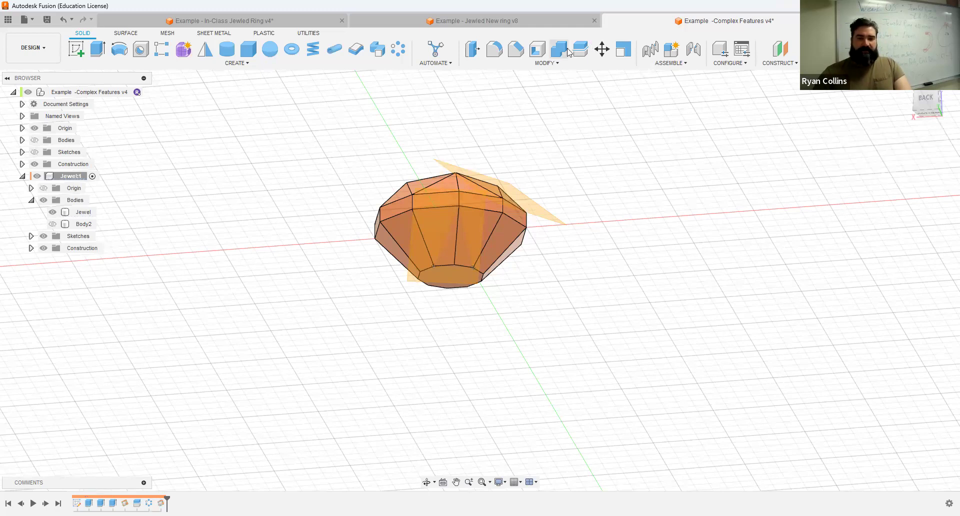
- Split the Jewel body with the lower three-point plane and hide the cut-off piece, Jewel (1)
click(405, 191)
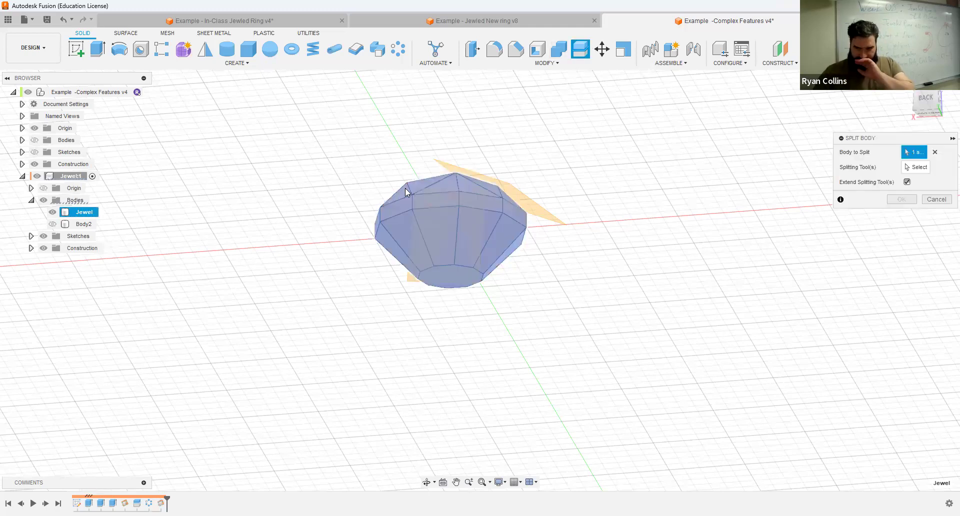
click(494, 295)
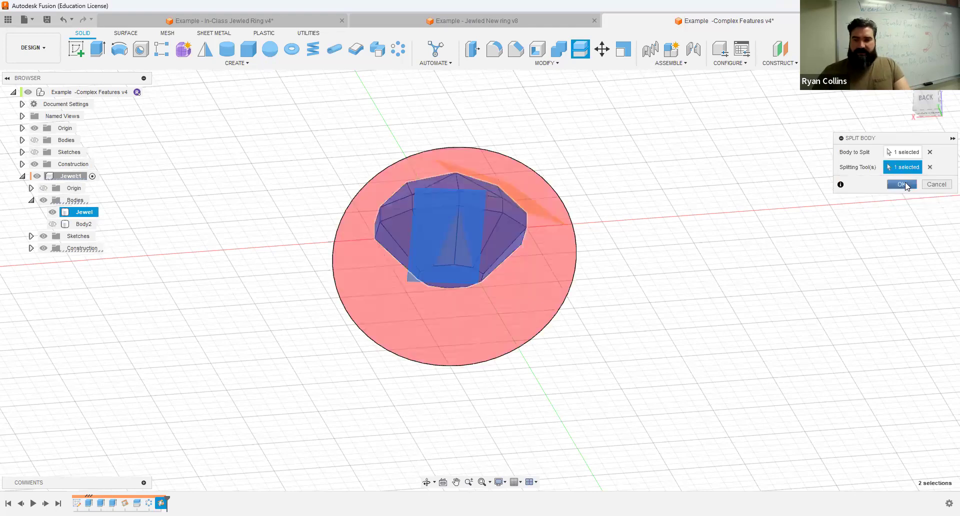
key(Return)
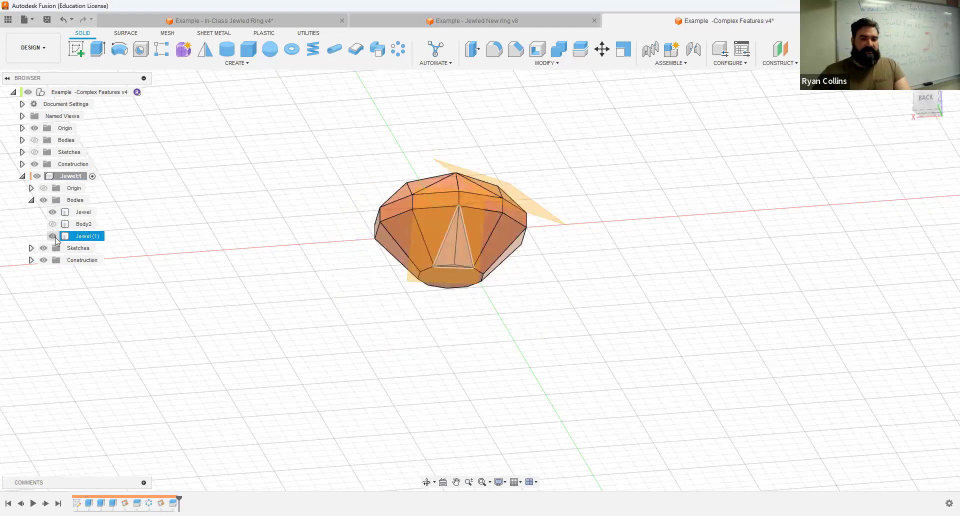
click(52, 236)
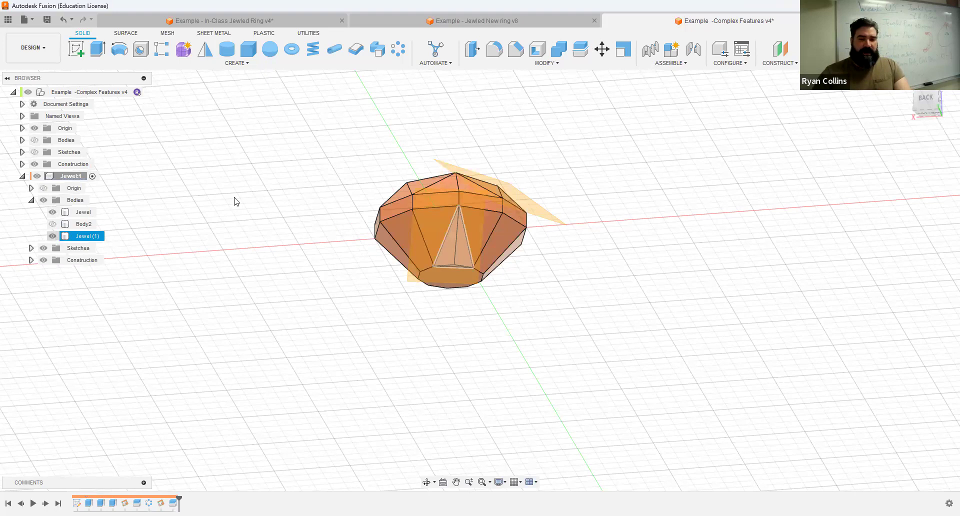
- Circular-pattern the new triangular lower facet around the Z axis with a full distribution and a quantity of 5
click(394, 50)
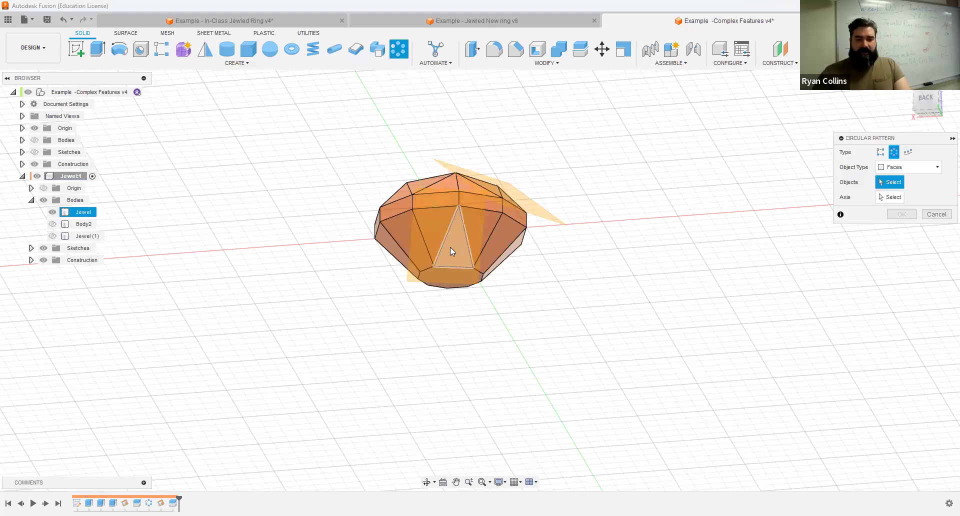
click(895, 197)
shift+middle_drag(452, 262, 447, 183)
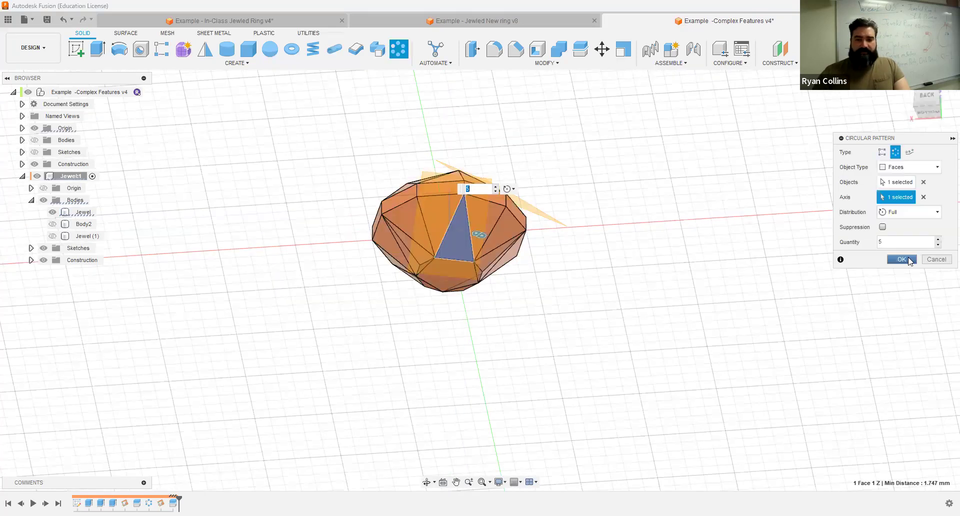
click(909, 260)
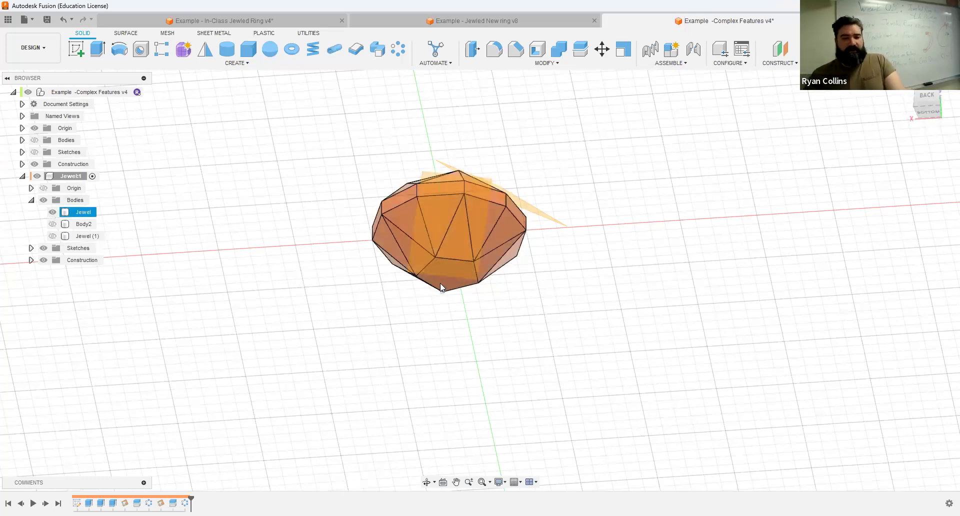
- Hide the construction planes of the Jewel component
click(44, 260)
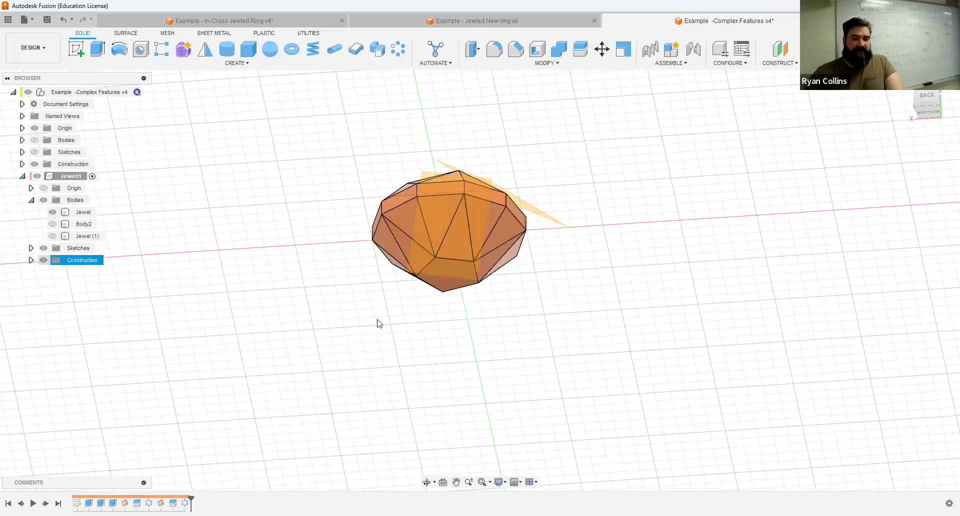
- Try to extrude the jewel's bottom face downward into a point with a -42 degree taper angle, and undo it
key(e)
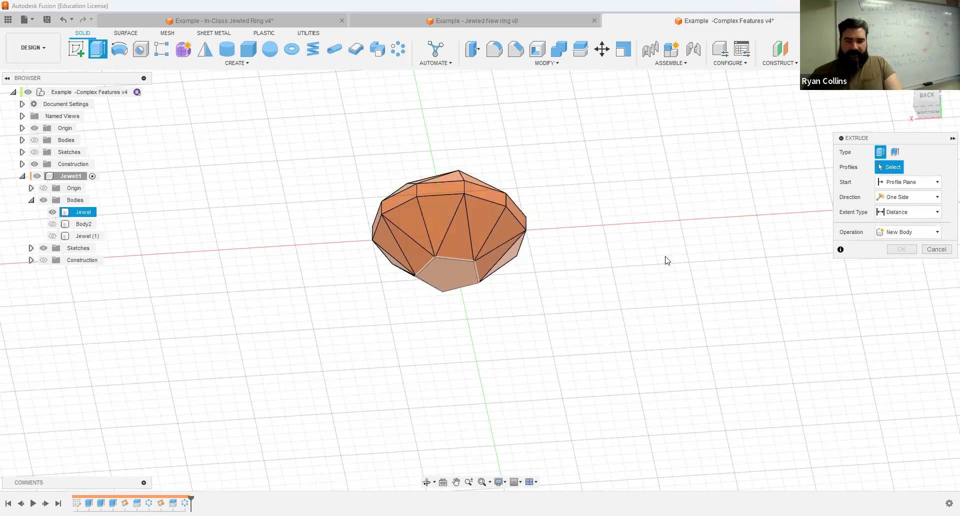
click(905, 245)
text(-42)
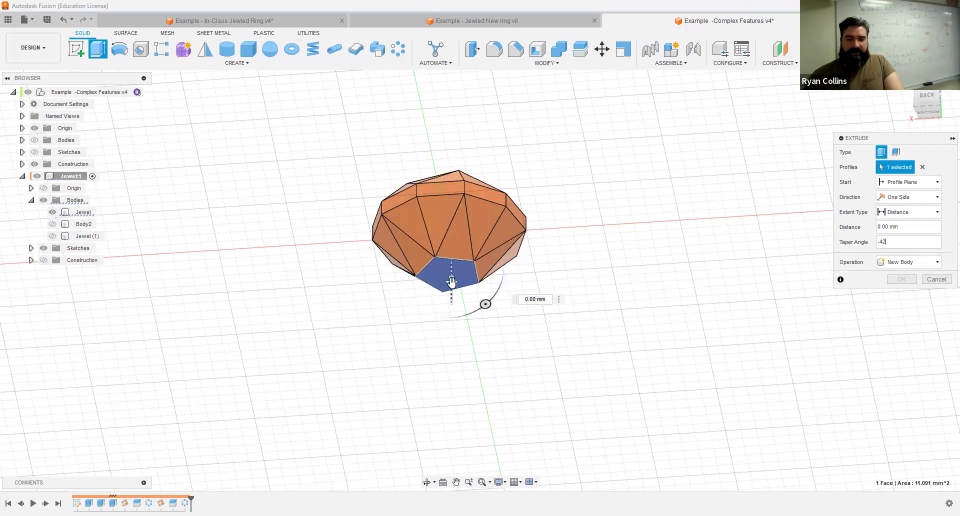
drag(452, 287, 452, 302)
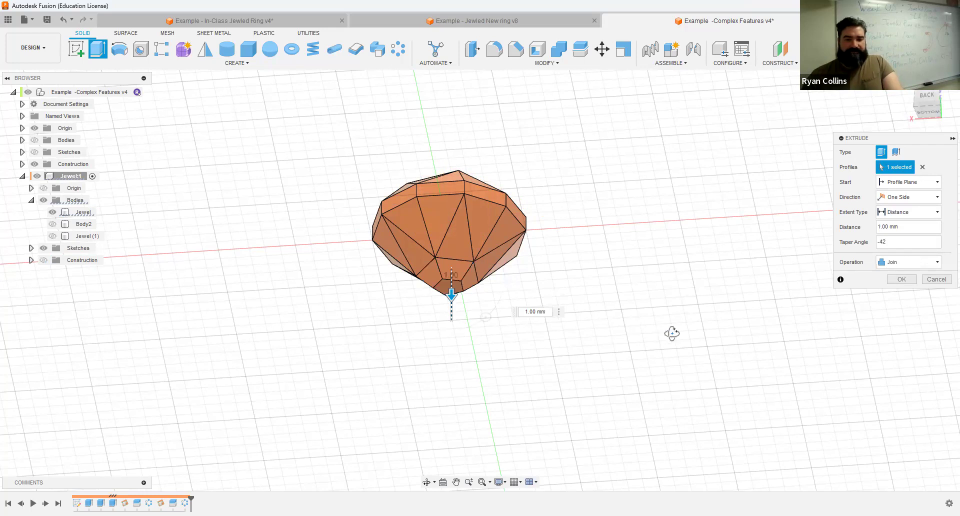
shift+middle_drag(672, 333, 780, 321)
click(902, 280)
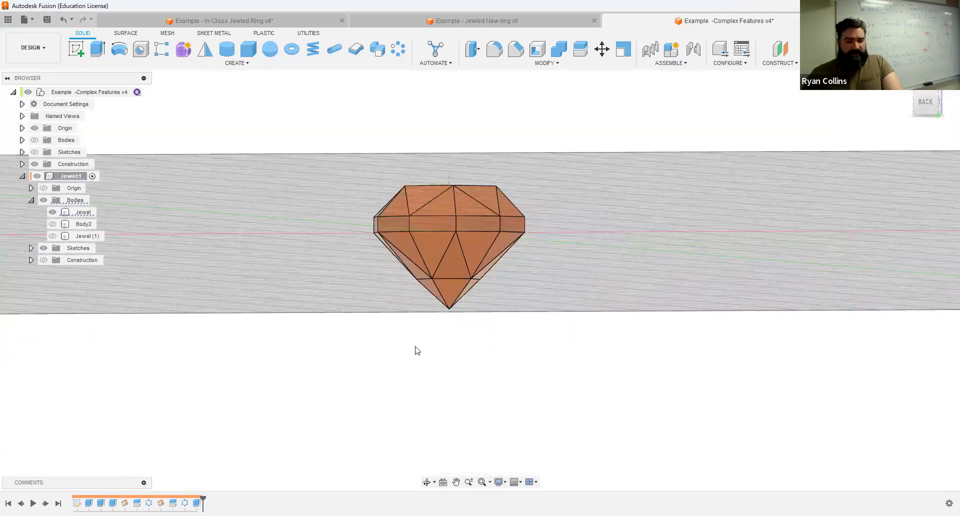
shift+middle_drag(609, 318, 600, 337)
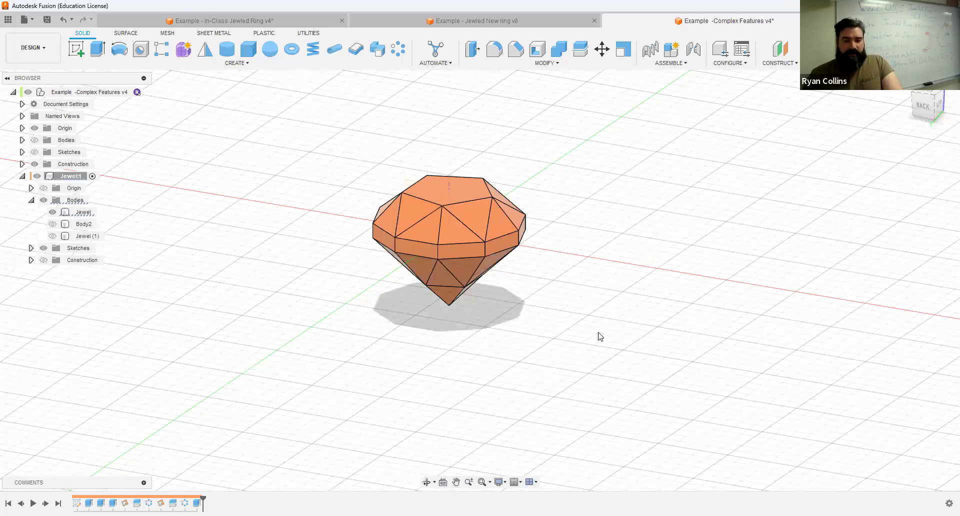
key(ctrl+z)
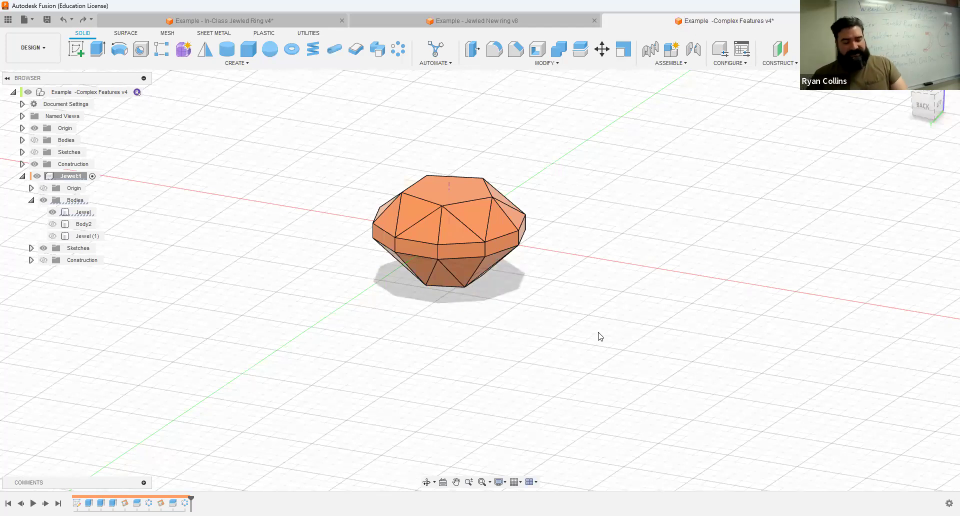
- Save the design with the version description "Jewel Made"
key(ctrl+s)
text(Jewel)
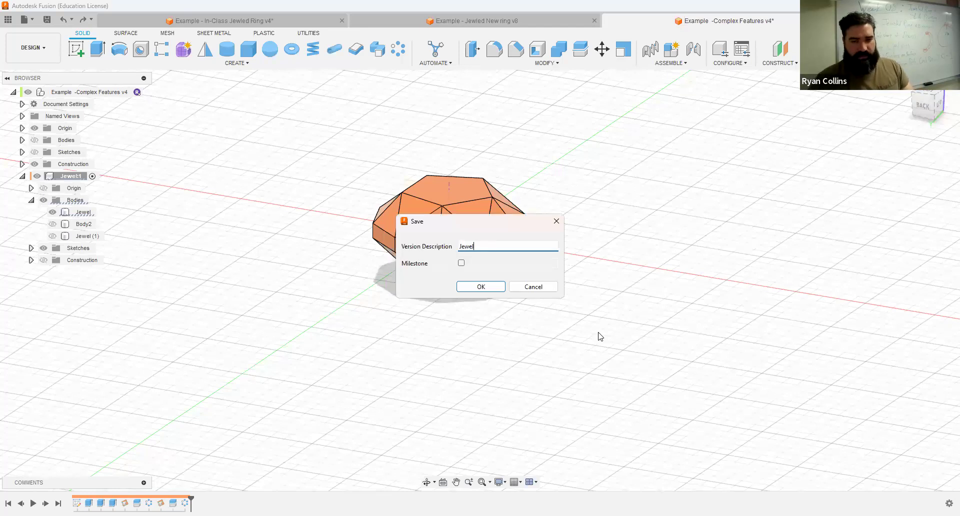
text( Made)
key(Return)
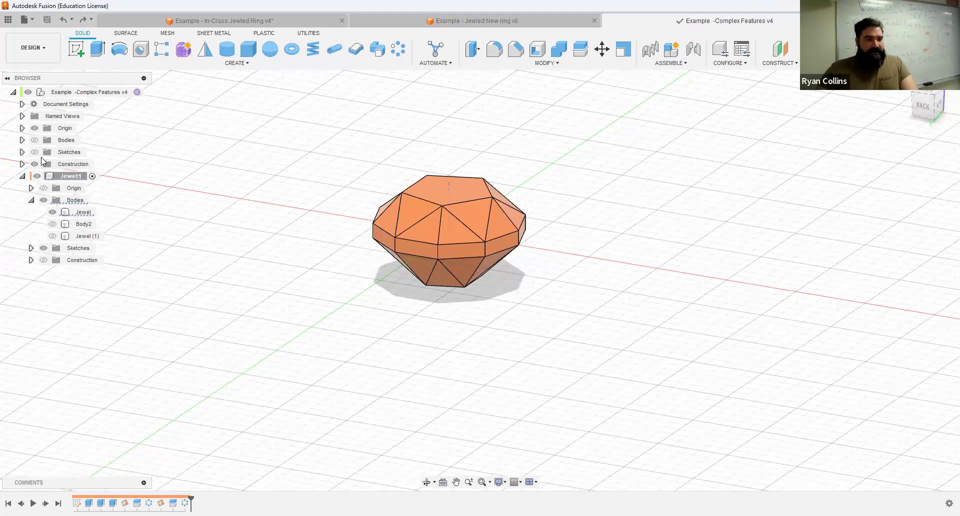
- Show the top-level bodies and activate the top-level component so the ring and jewel are displayed together
click(35, 140)
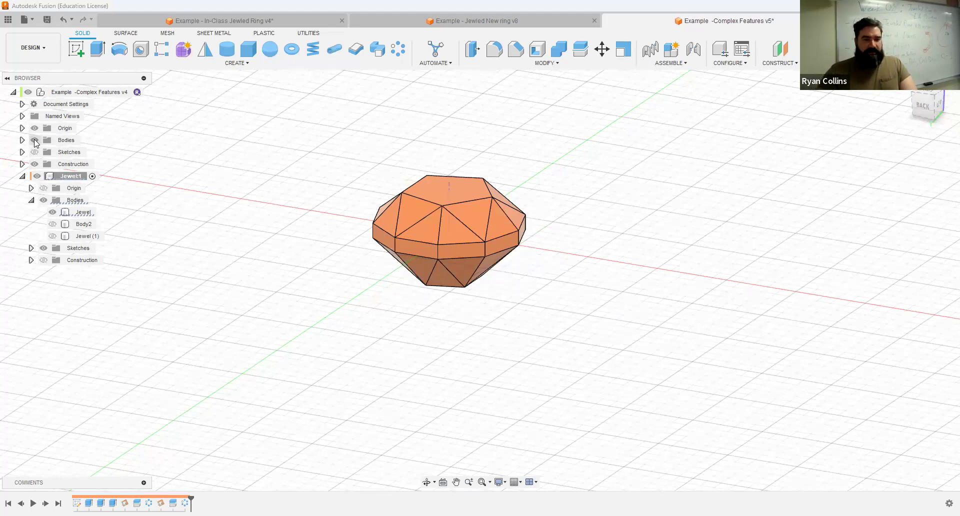
click(22, 141)
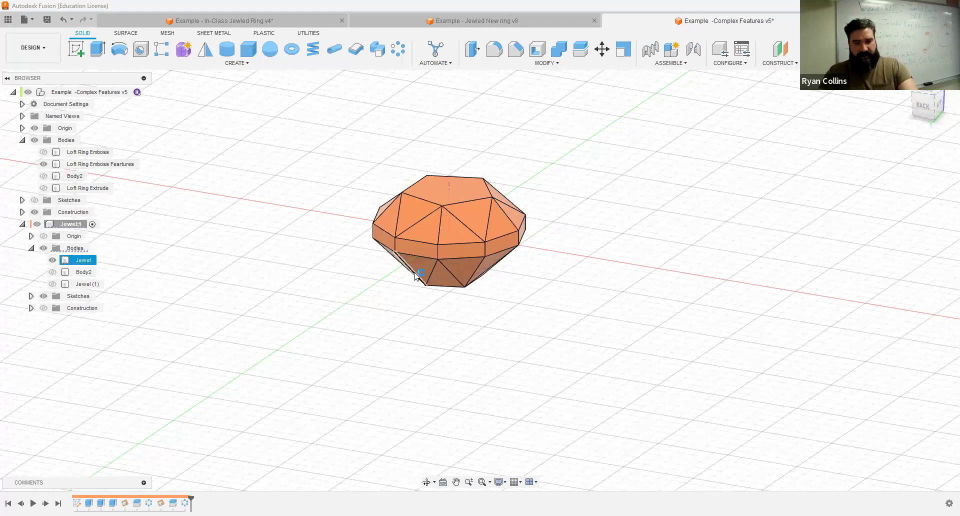
middle_click(447, 258)
middle_click(447, 257)
click(143, 92)
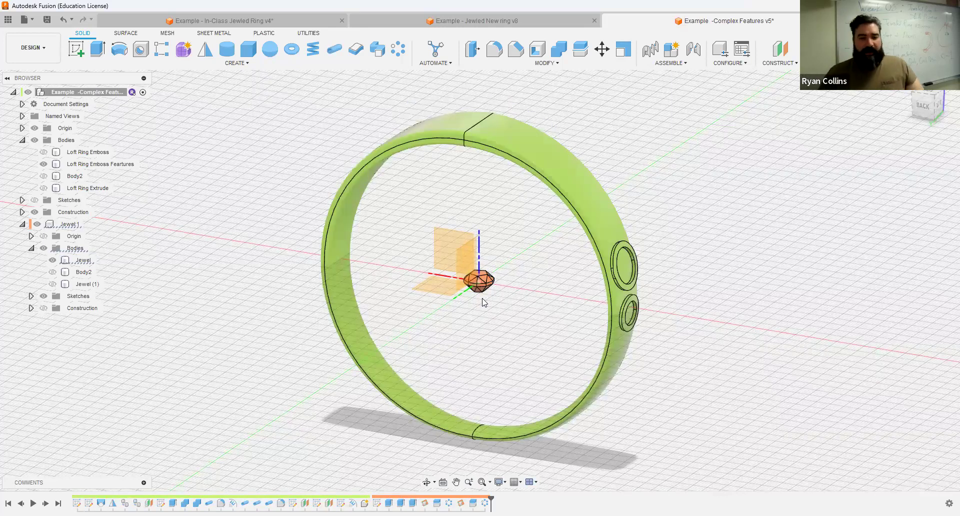
- Copy the Jewel body from its component and paste it into the top-level component without moving it
click(75, 261)
click(197, 234)
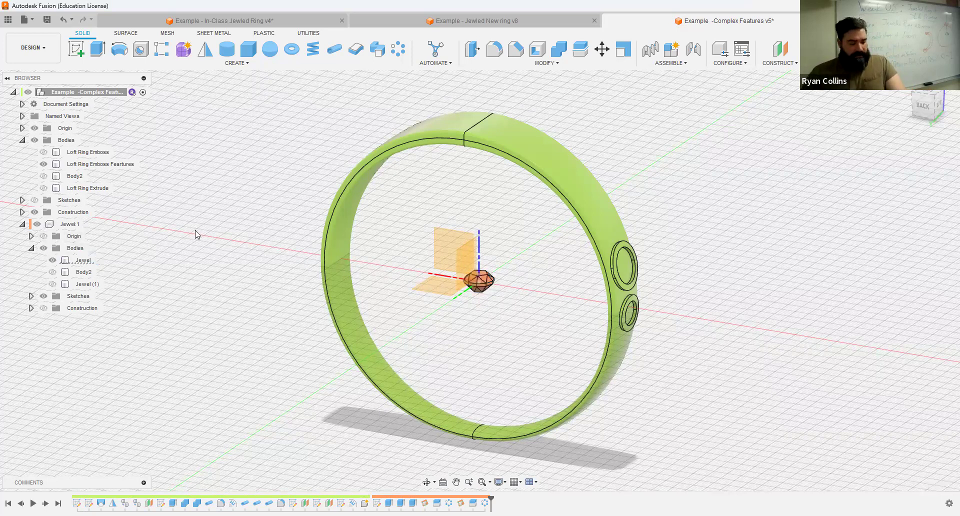
click(89, 260)
key(ctrl+c)
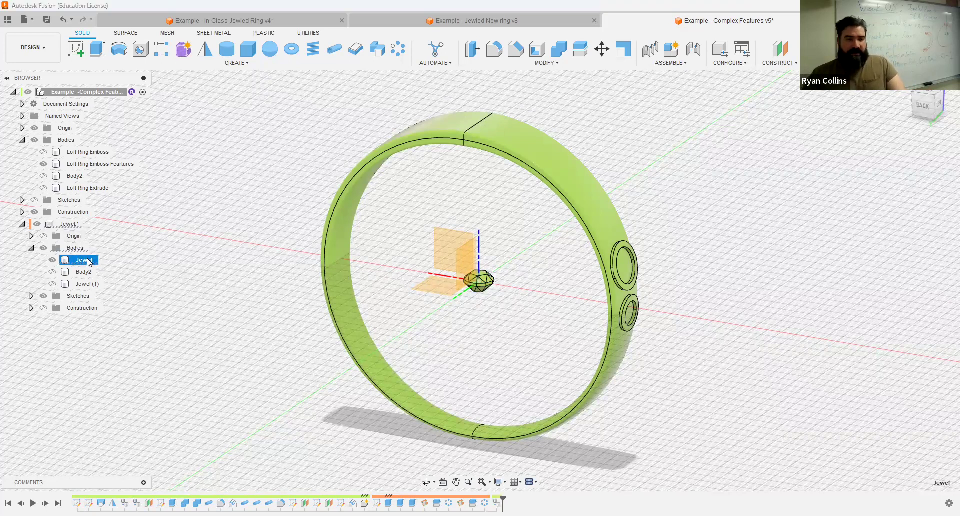
key(ctrl+v)
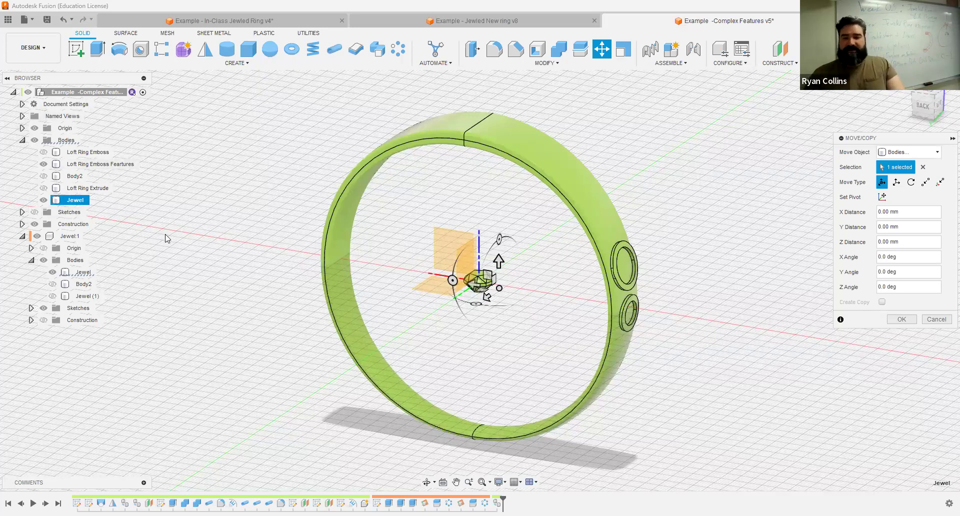
click(902, 319)
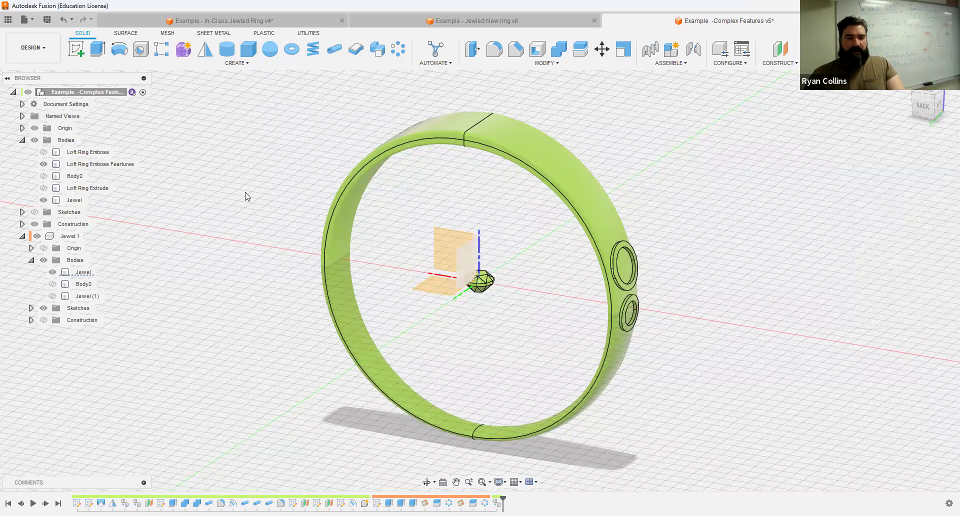
- Move the copied Jewel body 57 mm along Z so that it sits in the top of the ring
click(72, 201)
key(m)
drag(500, 259, 501, 94)
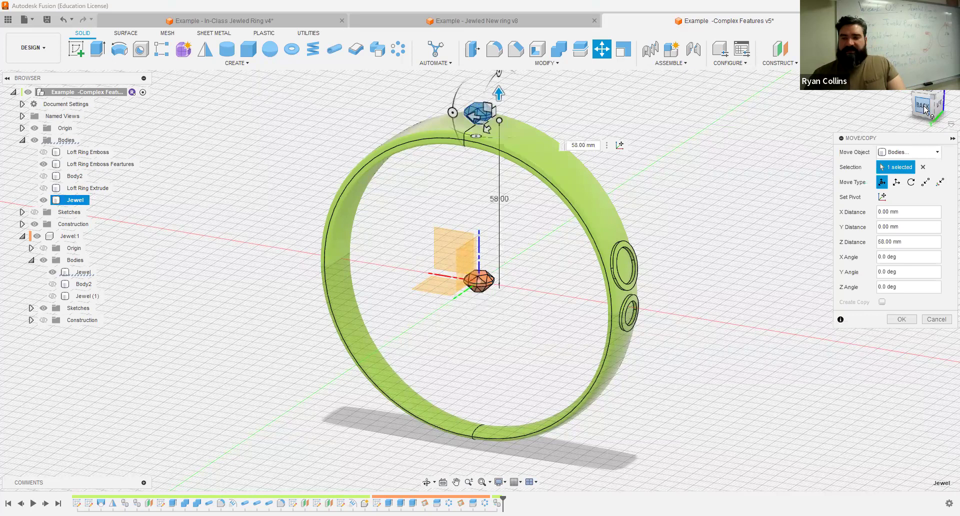
click(925, 108)
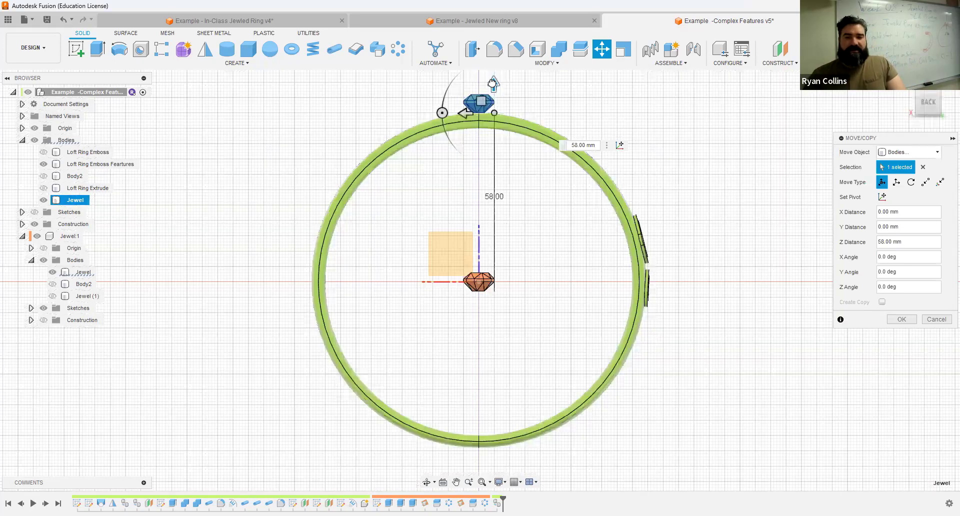
drag(492, 83, 493, 88)
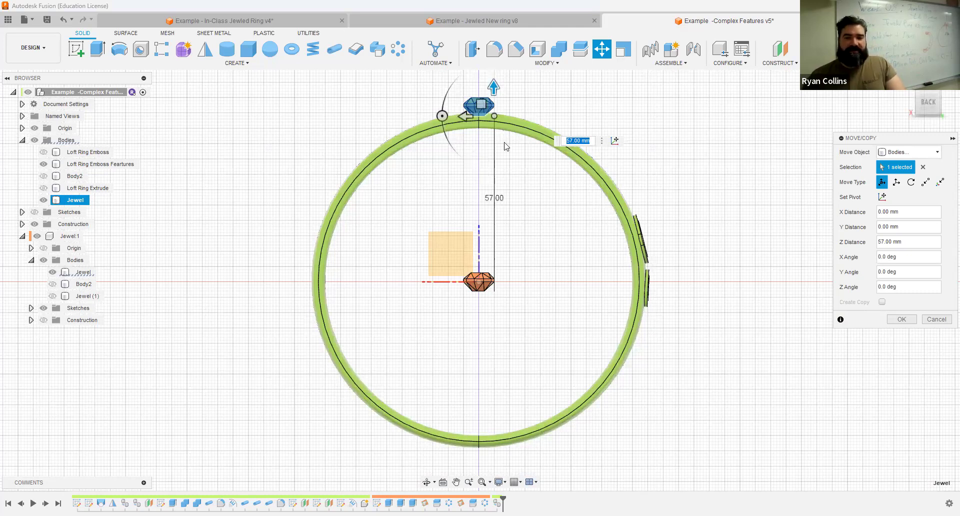
click(895, 321)
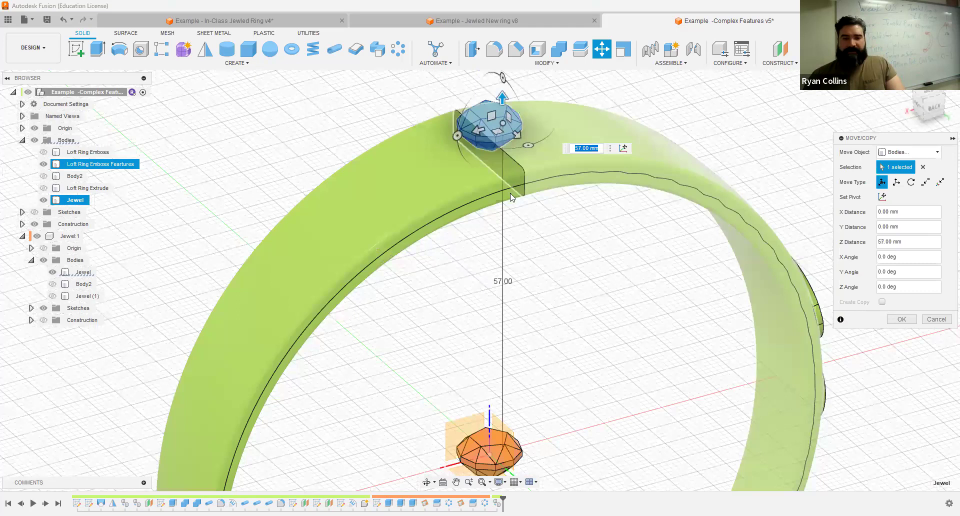
scroll(337, 241, down, 4)
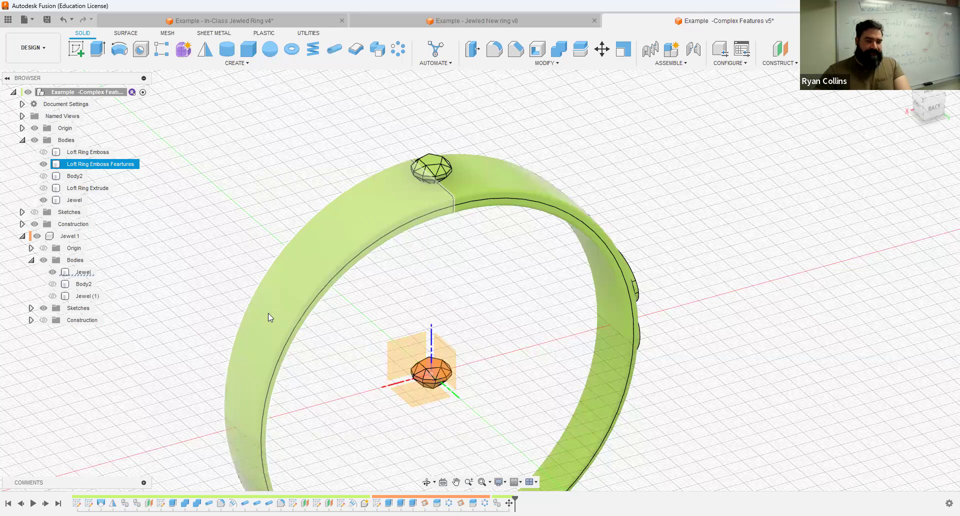
click(506, 249)
scroll(676, 243, down, 2)
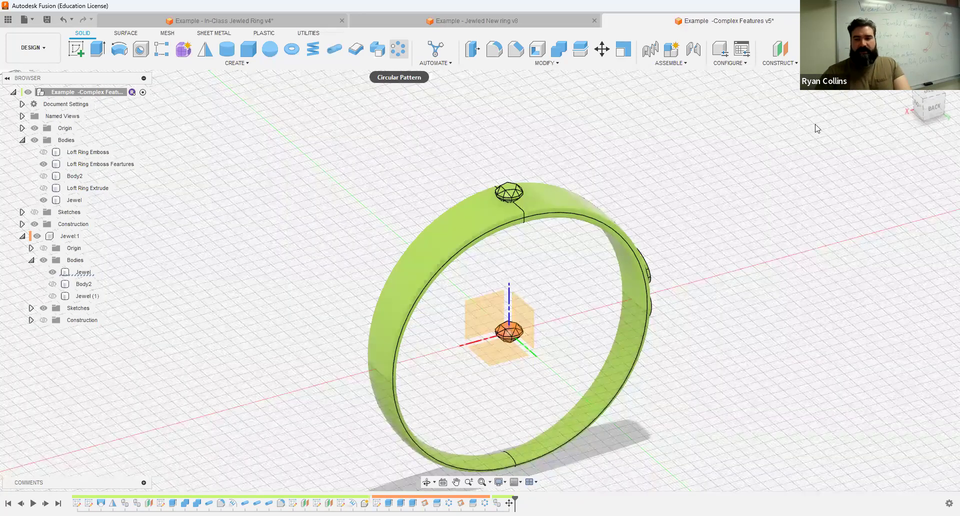
click(906, 167)
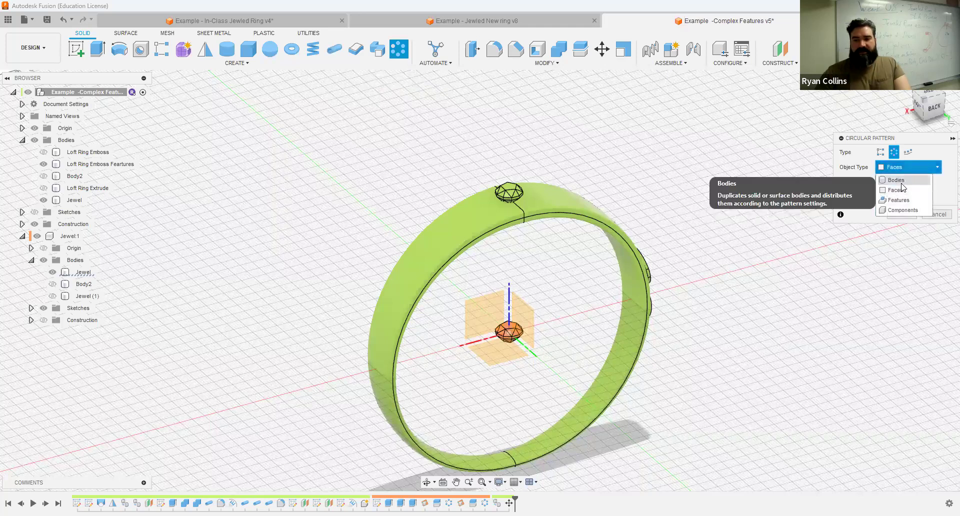
click(511, 190)
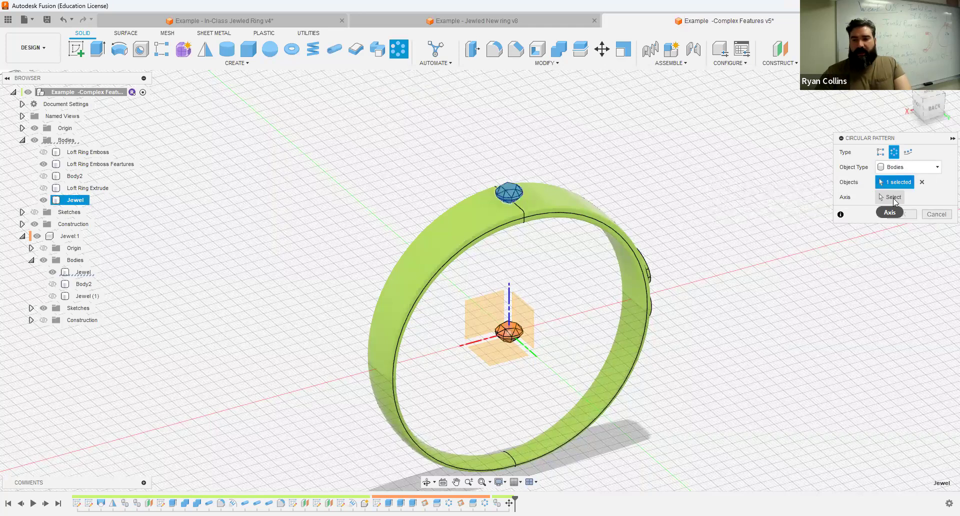
click(893, 198)
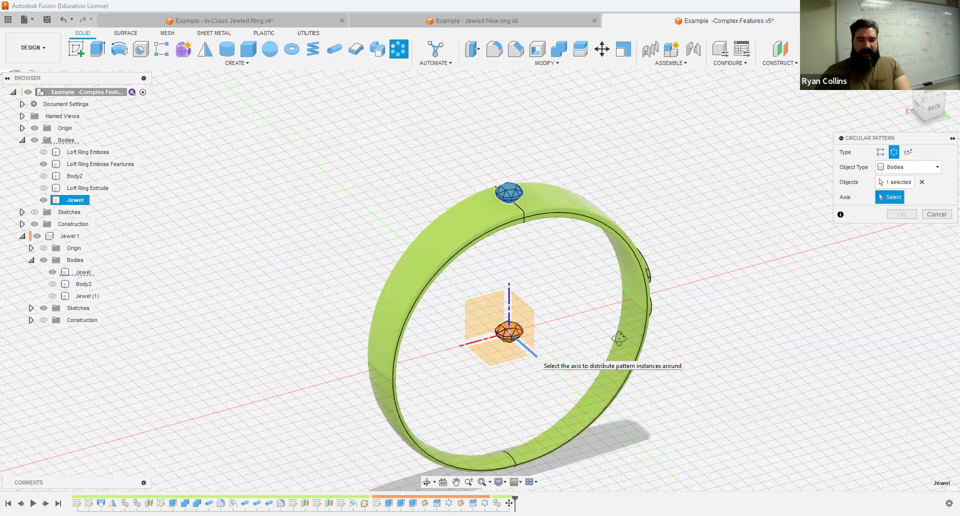
shift+middle_drag(660, 313, 669, 343)
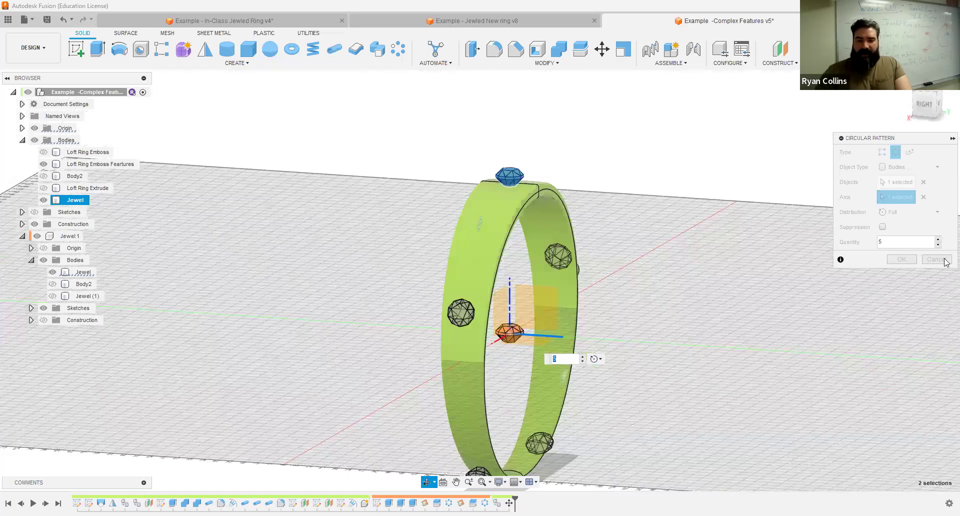
click(936, 259)
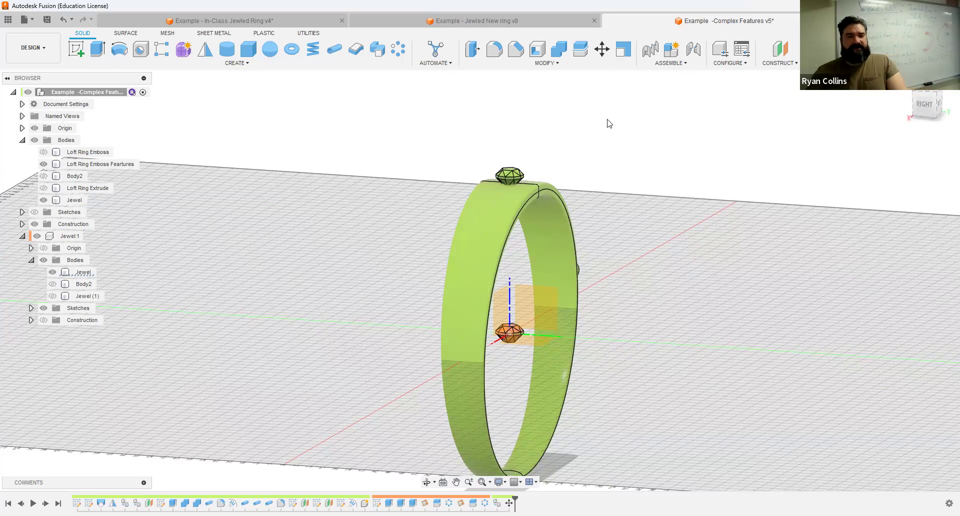
- Create an offset construction plane 137 mm from the YZ plane, outside the ring
click(782, 48)
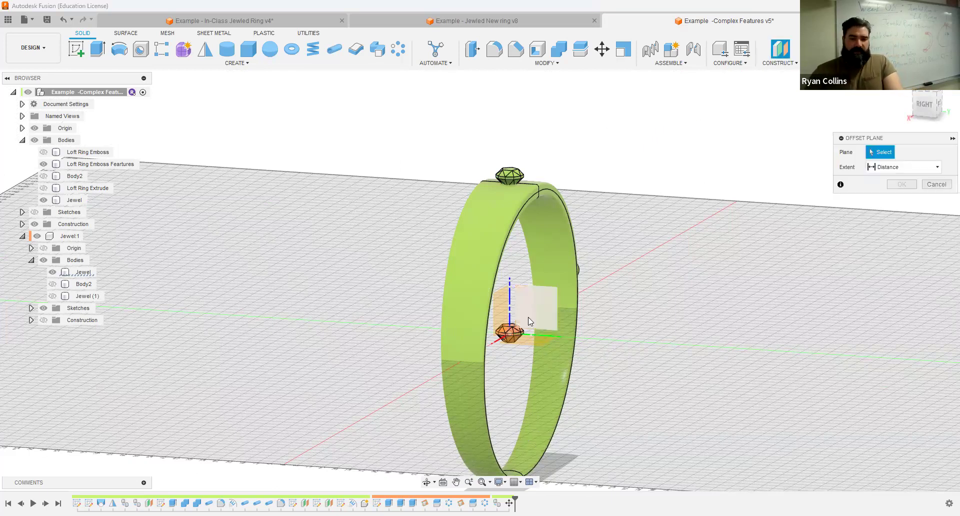
click(542, 294)
drag(542, 293, 422, 365)
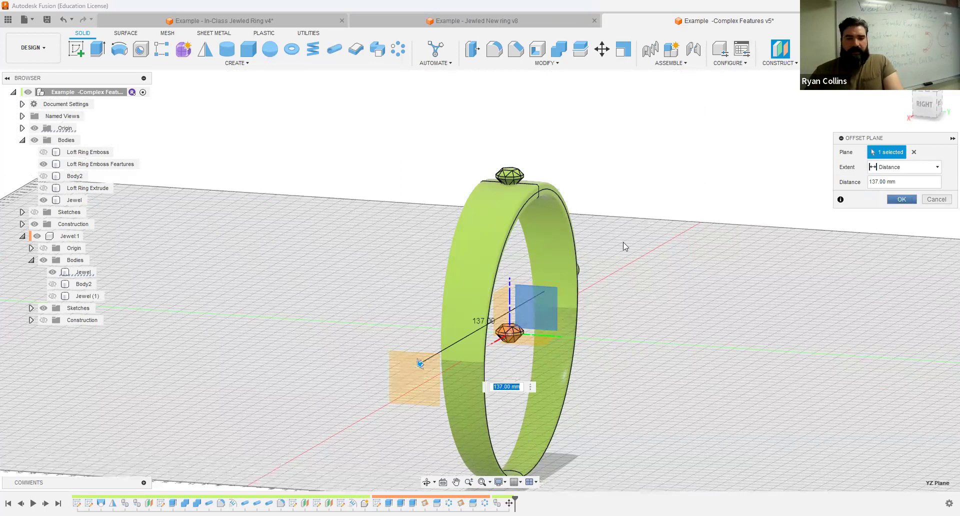
key(Return)
- Start a sketch on the new offset plane and project the ring body's outline into it
click(78, 49)
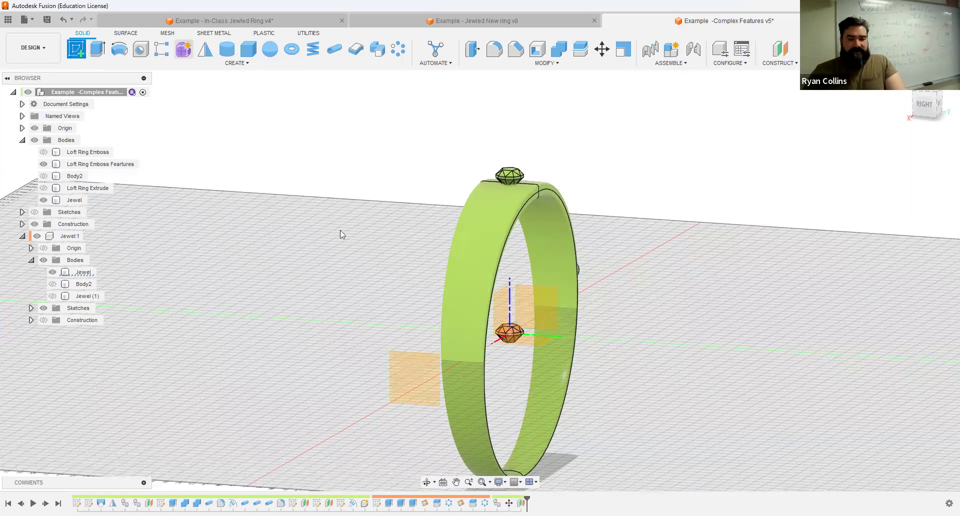
click(410, 369)
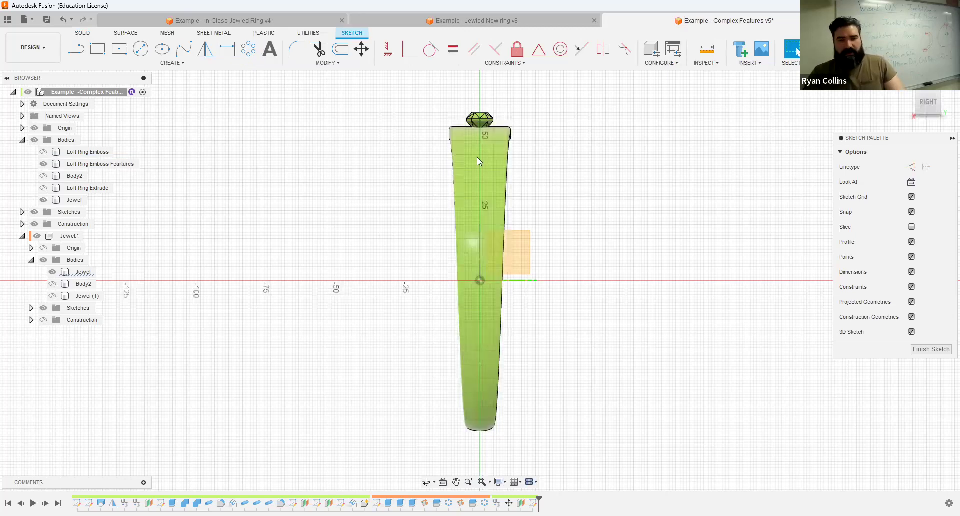
key(p)
click(477, 157)
click(775, 200)
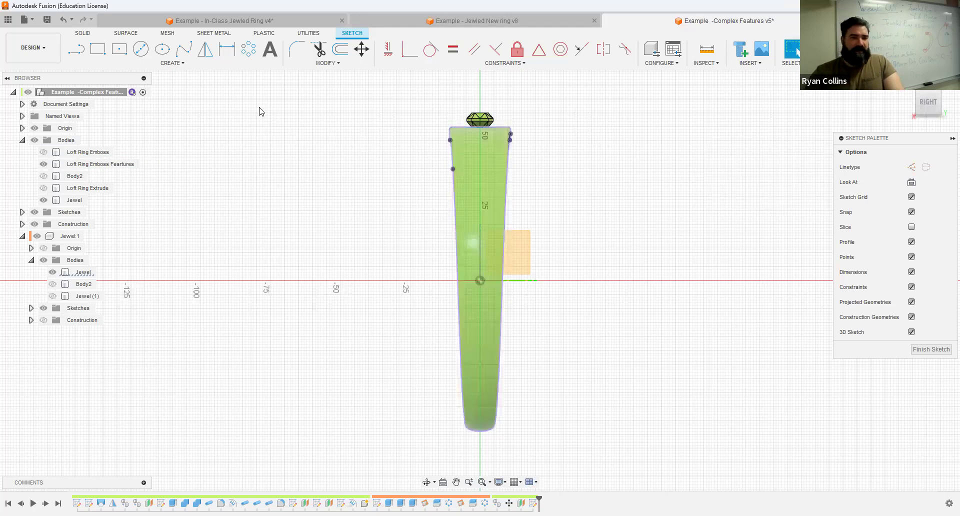
- Sketch a wavy fit point spline down the projected ring outline, from its upper edge to near its lower end, and finish the sketch
click(480, 132)
click(470, 157)
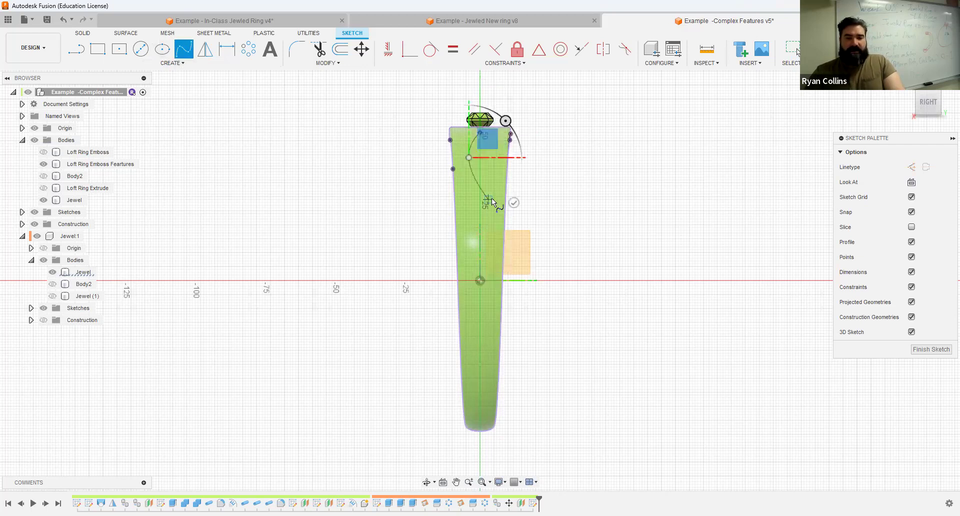
click(491, 202)
click(479, 280)
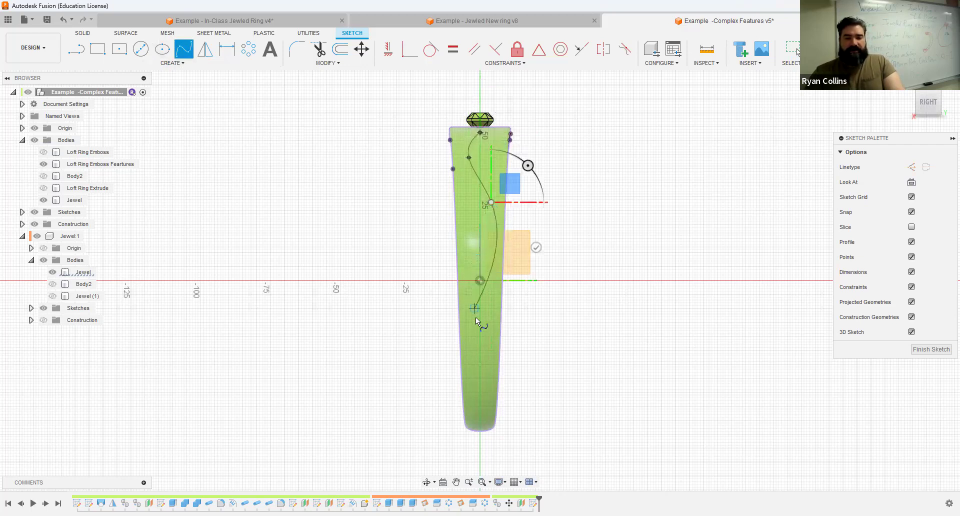
click(472, 313)
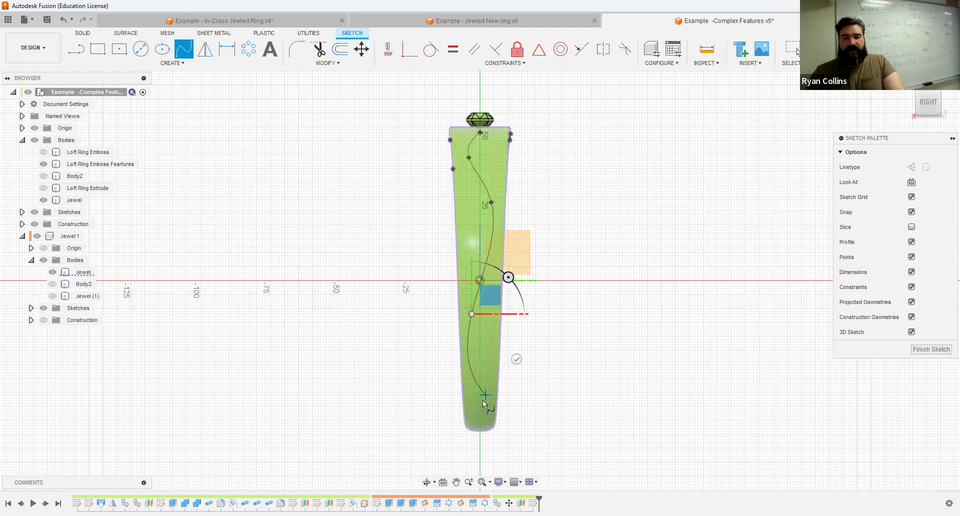
key(Escape)
click(826, 49)
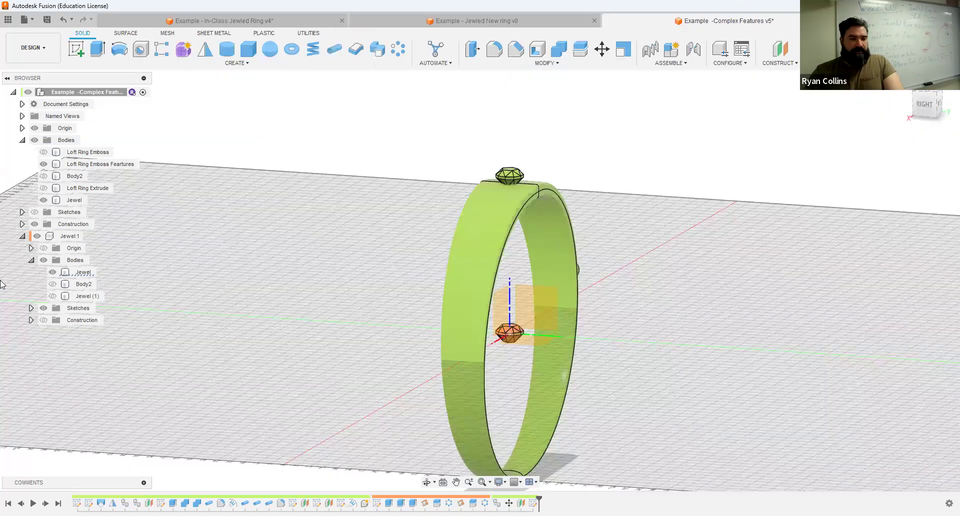
- Show the top-level sketches again so the spline beside the ring can be used
click(35, 212)
middle_drag(260, 363, 236, 321)
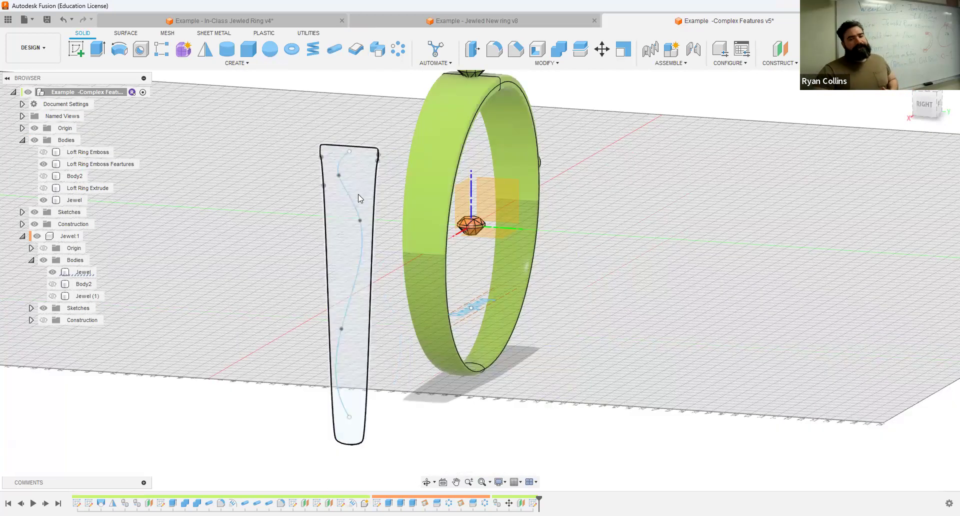
click(353, 206)
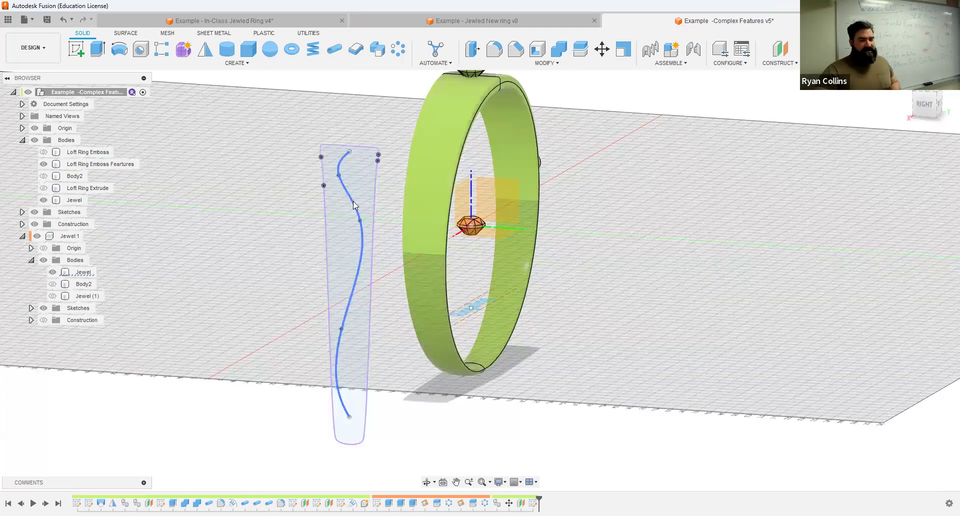
click(400, 157)
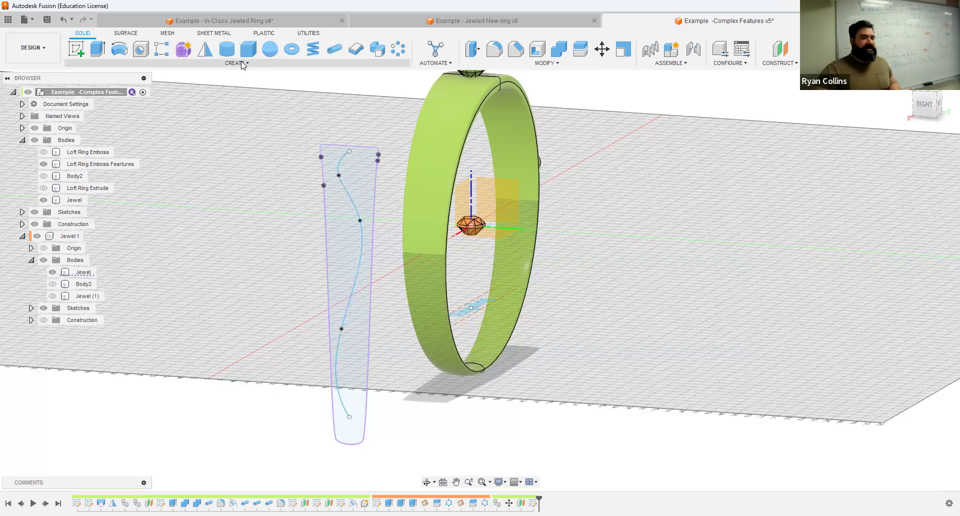
click(242, 64)
mouse_move(105, 269)
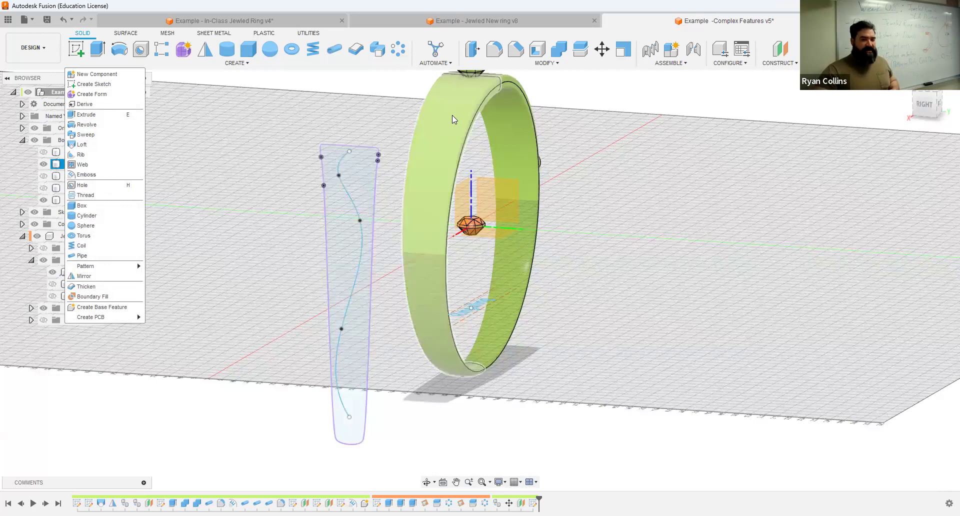
click(284, 93)
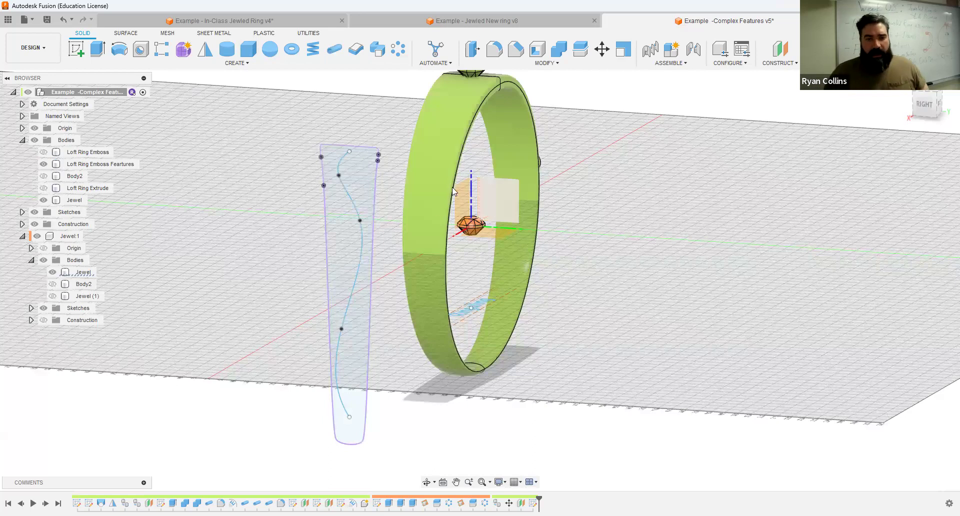
- Start a new sketch on the YZ origin plane, keeping the ring and the spline in an angled view
click(78, 49)
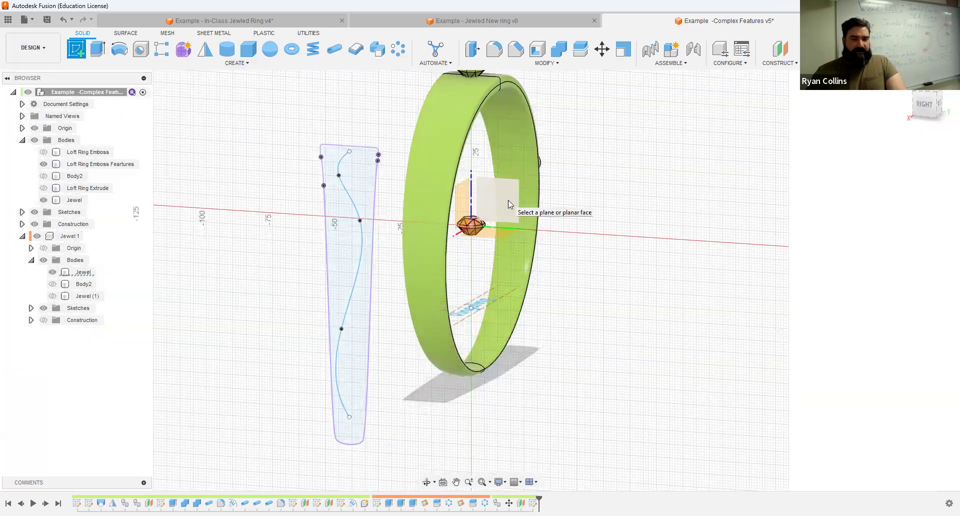
click(576, 293)
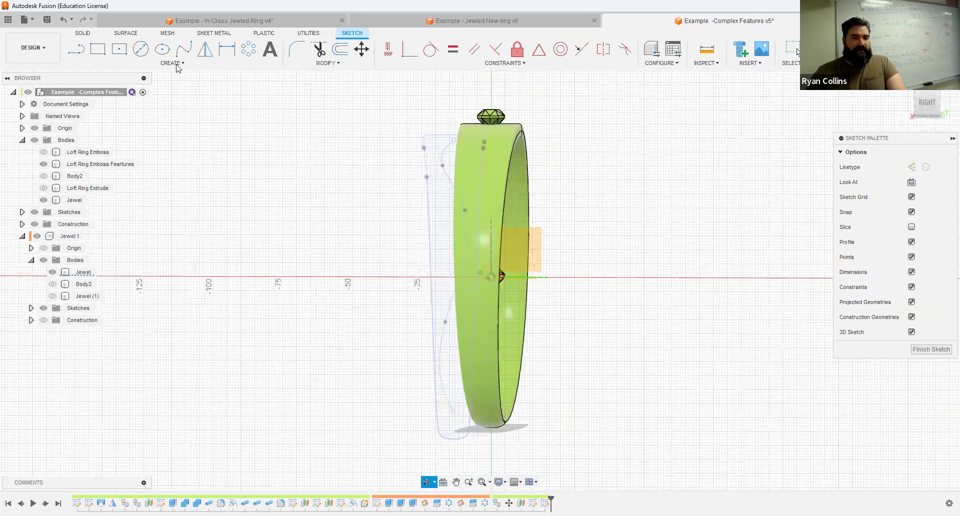
shift+middle_drag(90, 203, 90, 219)
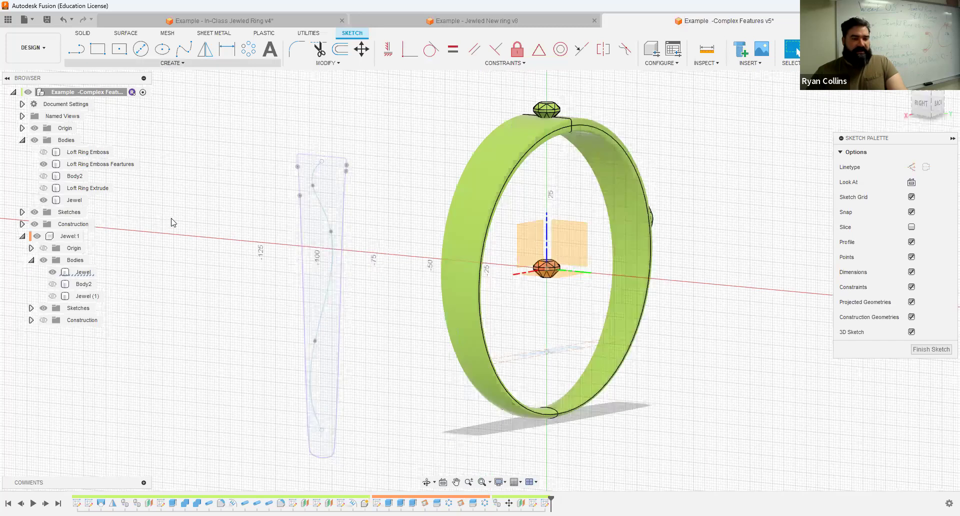
- Set up a Project To Surface with the ring's outer face as the target and the wavy spline as the curve
click(172, 63)
mouse_move(96, 216)
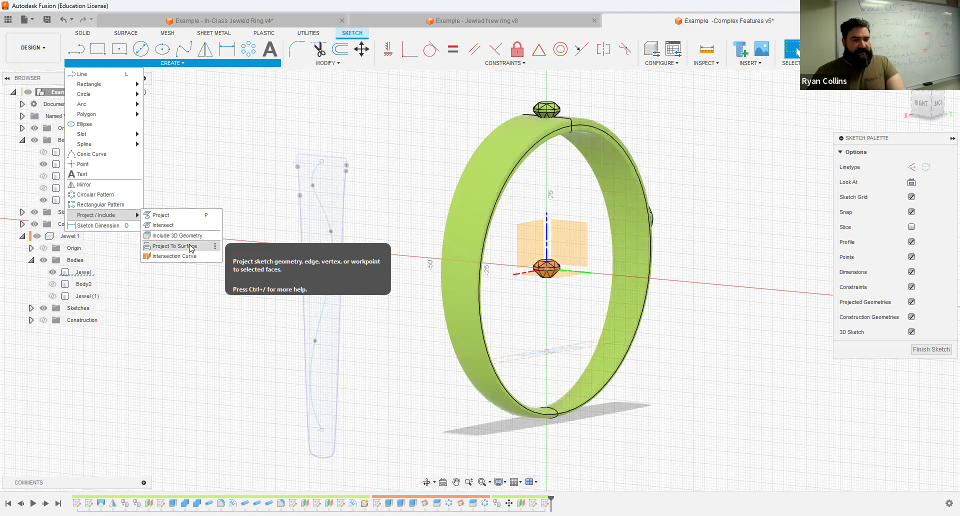
click(191, 249)
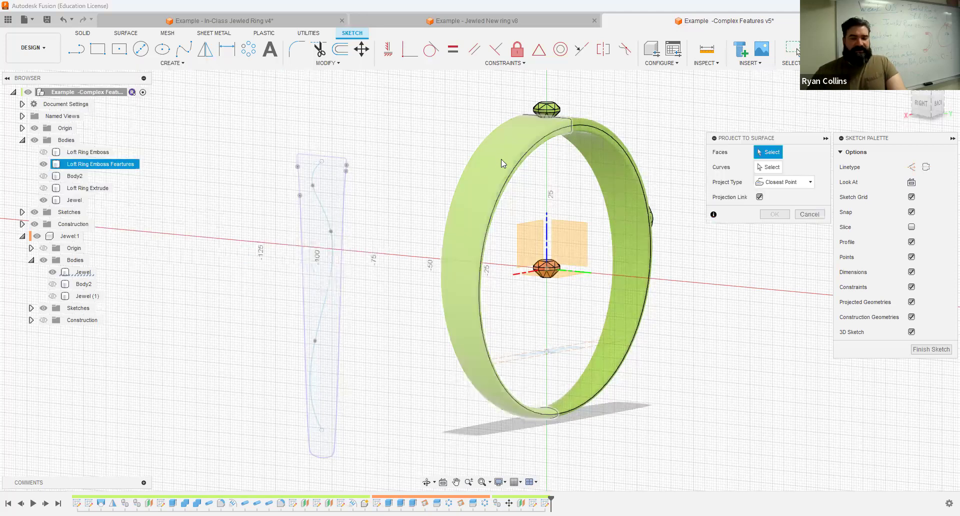
click(498, 158)
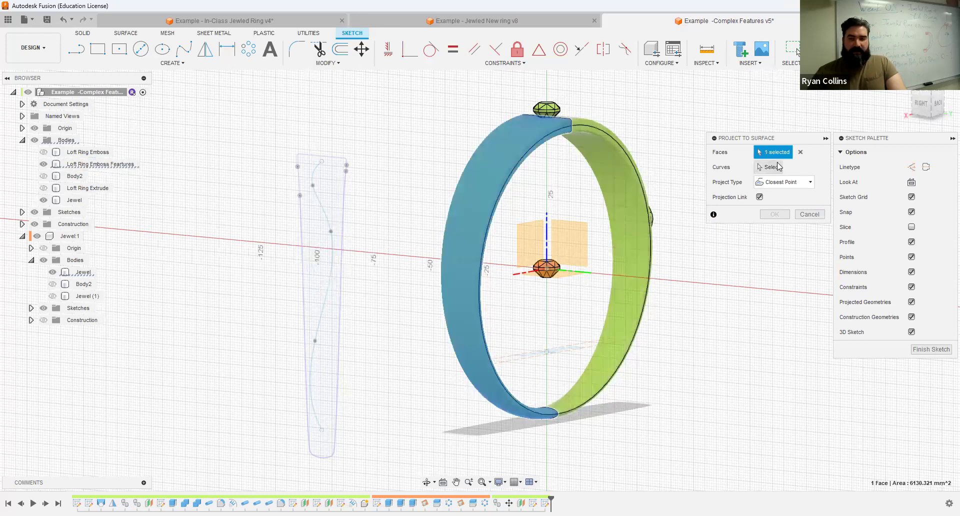
click(771, 167)
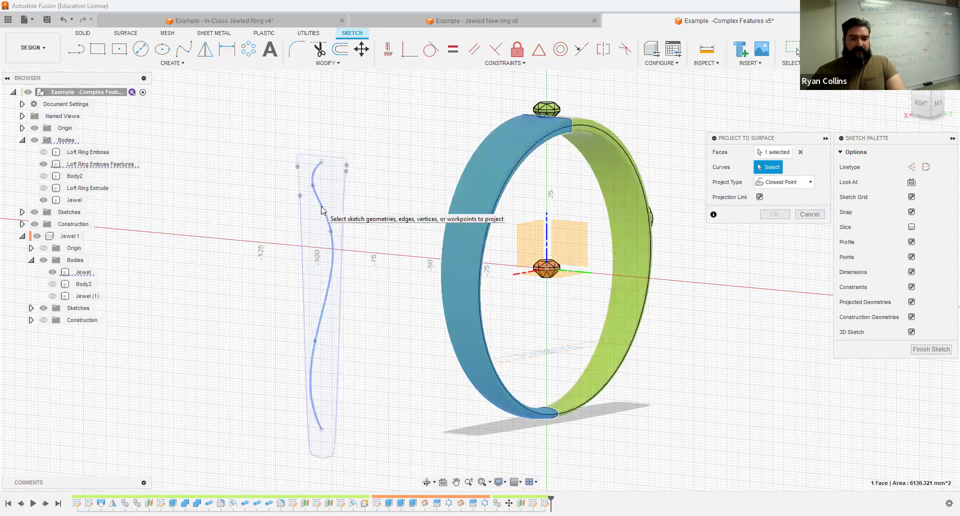
click(321, 210)
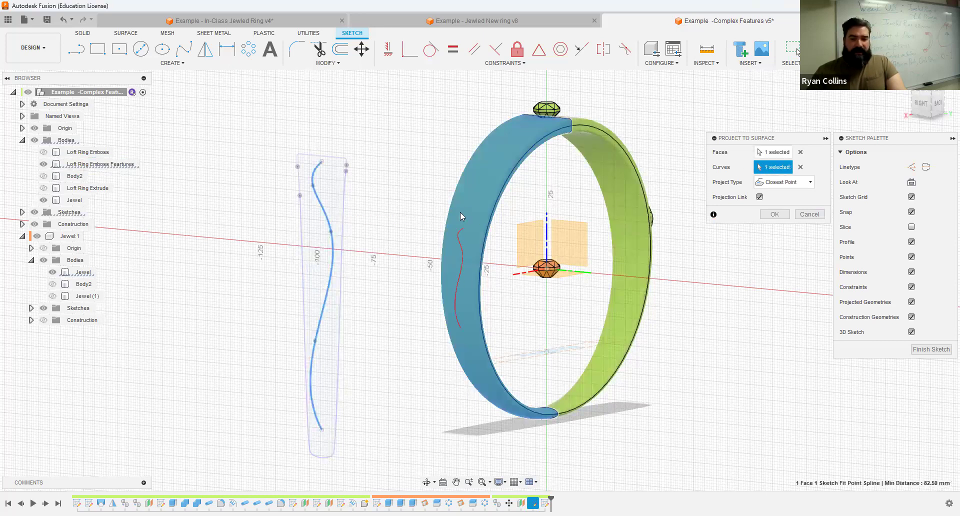
- Set the project type to Along Vector and use the YZ origin plane as the projection direction
click(802, 185)
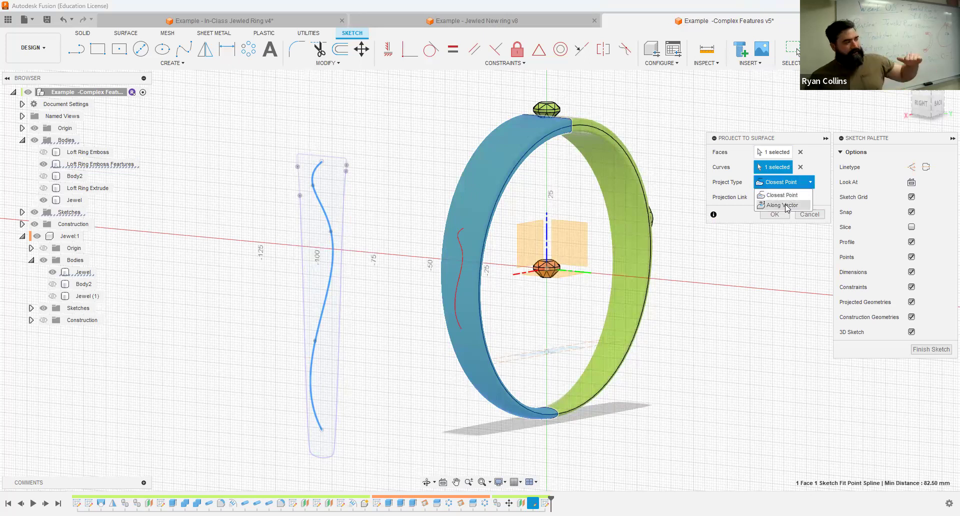
click(785, 205)
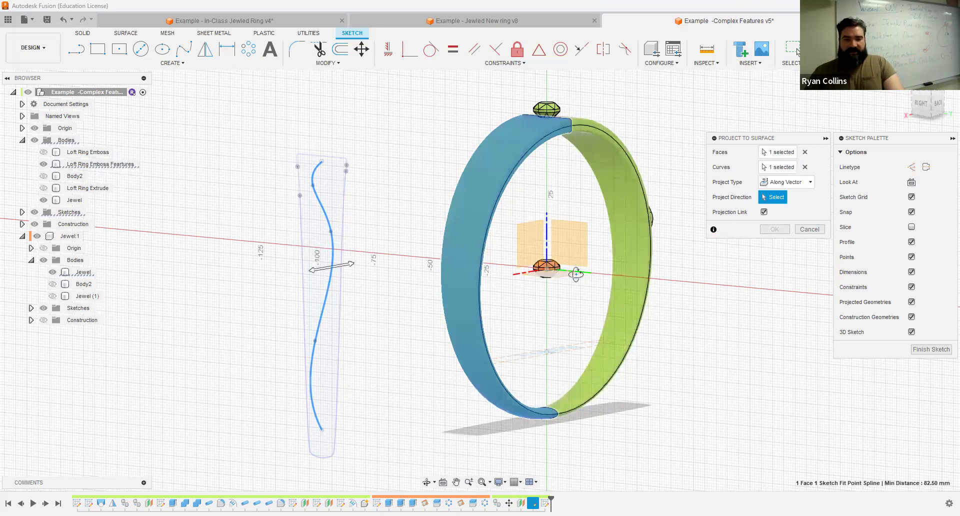
shift+middle_drag(764, 212, 490, 205)
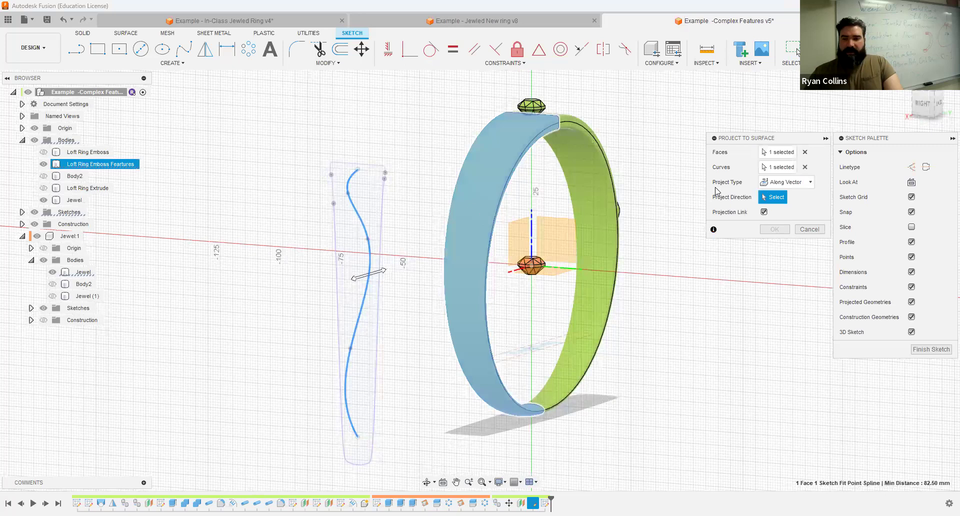
shift+middle_drag(522, 294, 613, 280)
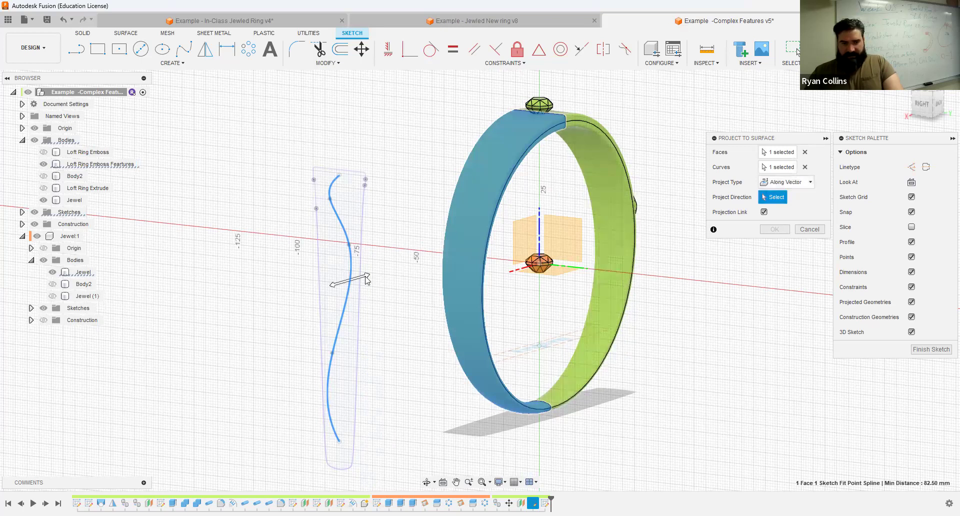
click(558, 242)
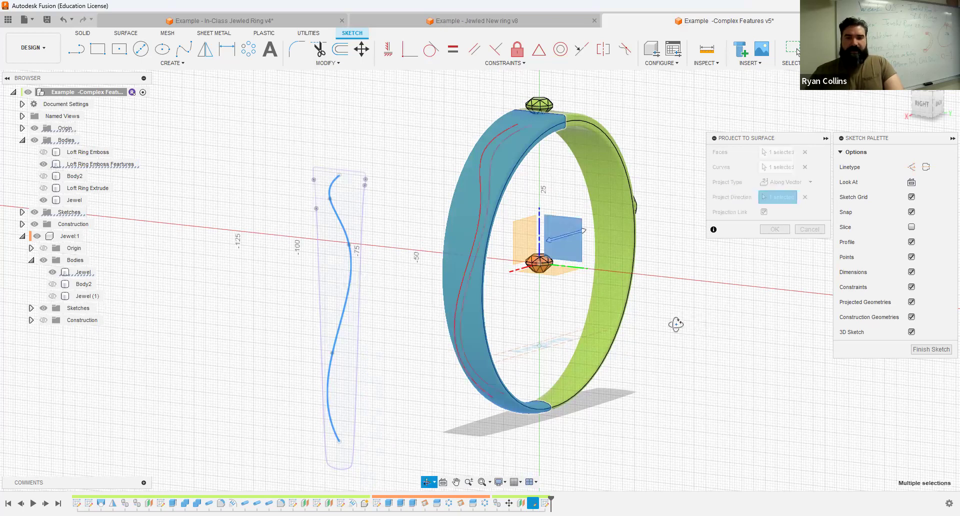
- Turn off Projection Link and confirm the projection along the YZ plane's normal after trying the XZ plane as the direction
shift+middle_drag(612, 307, 743, 326)
click(764, 213)
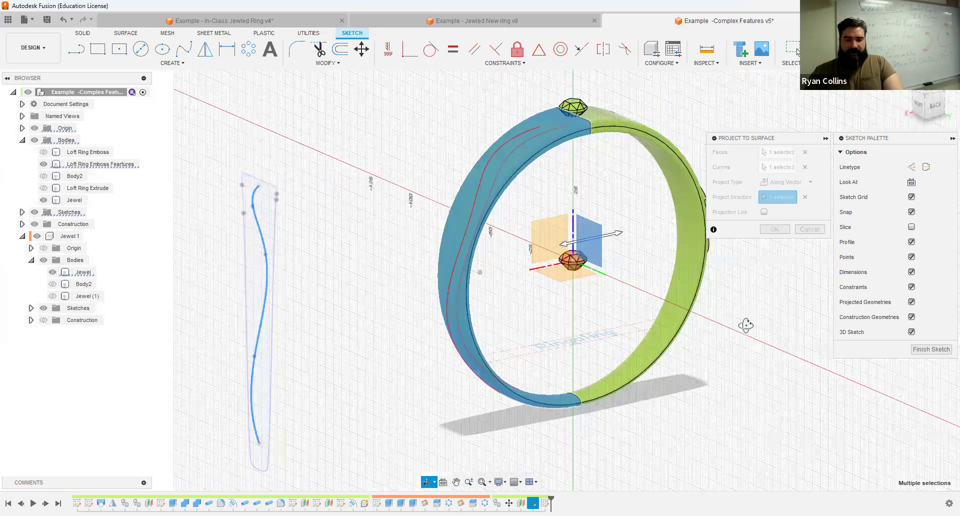
shift+middle_drag(710, 353, 700, 353)
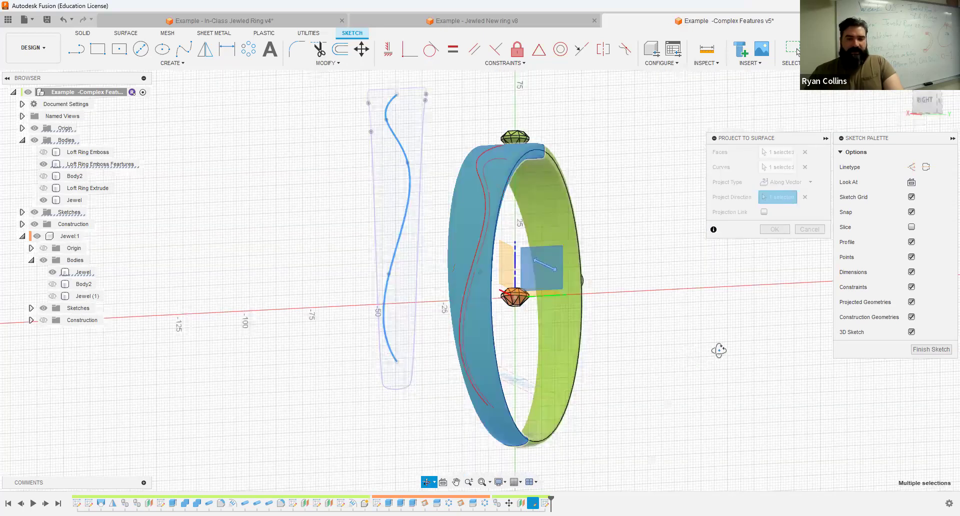
shift+middle_drag(700, 220, 586, 235)
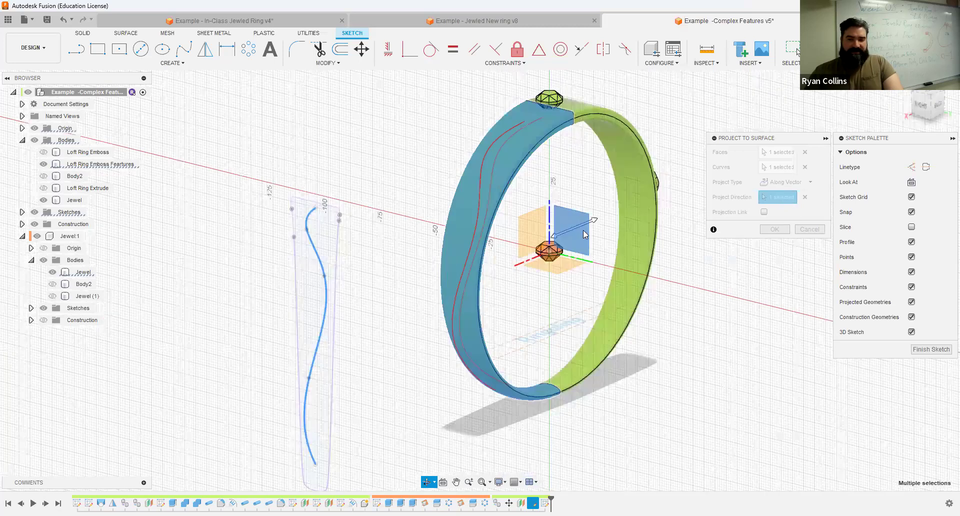
click(535, 230)
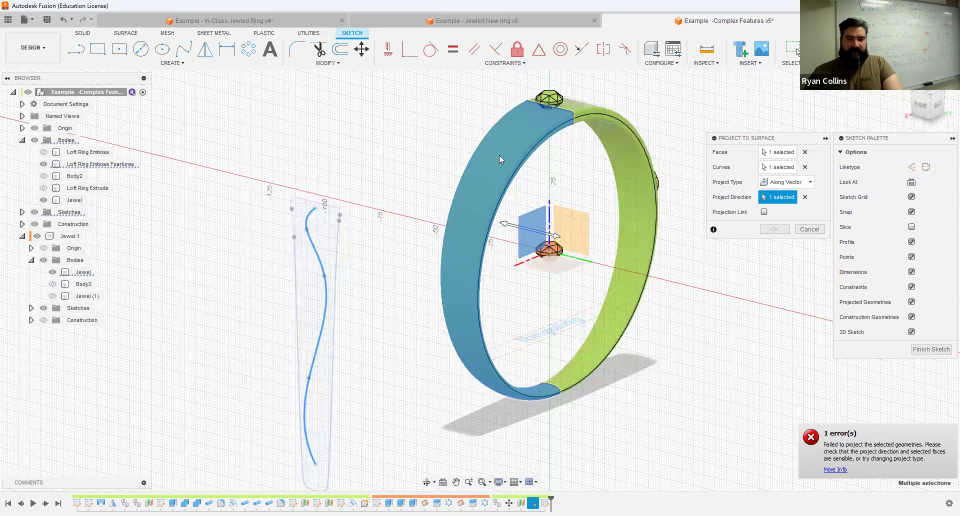
click(775, 228)
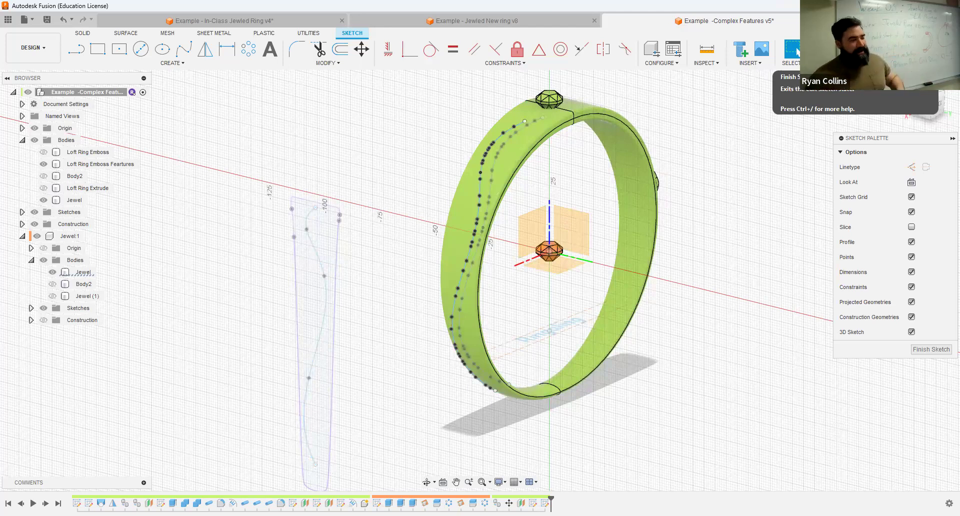
- Finish the projection sketch and hide Sketch7, which holds the original spline
click(818, 50)
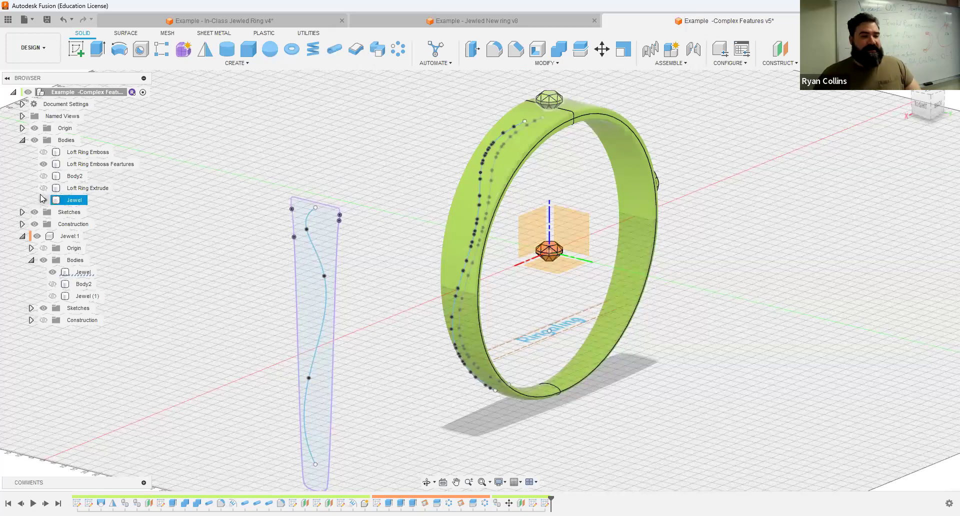
click(22, 212)
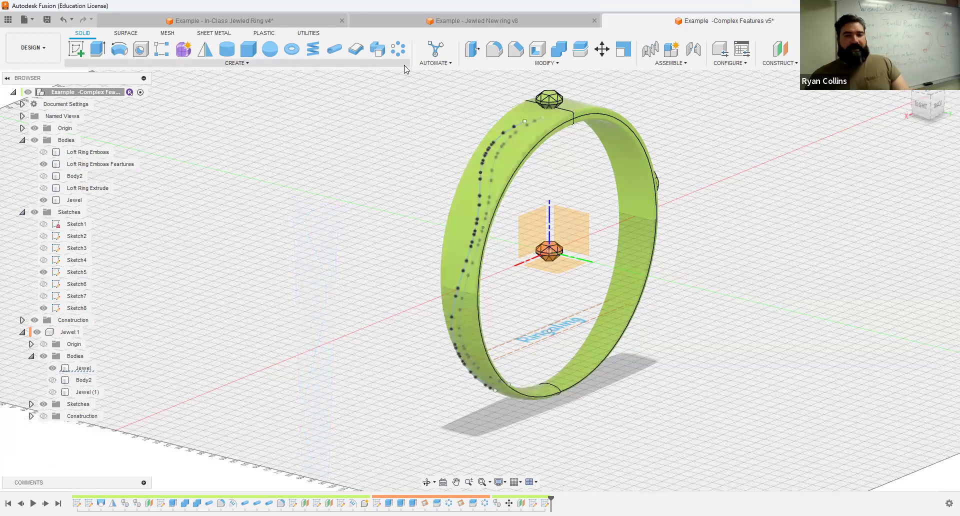
- Set up a Pattern on Path of the Jewel body along the projected spline in Sketch8, with a distance of about 98.3 mm
click(259, 63)
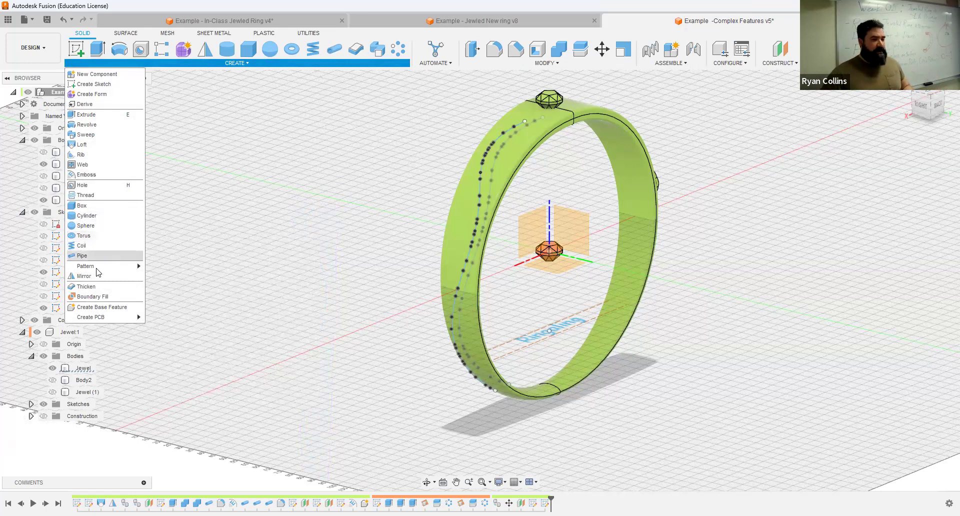
mouse_move(100, 266)
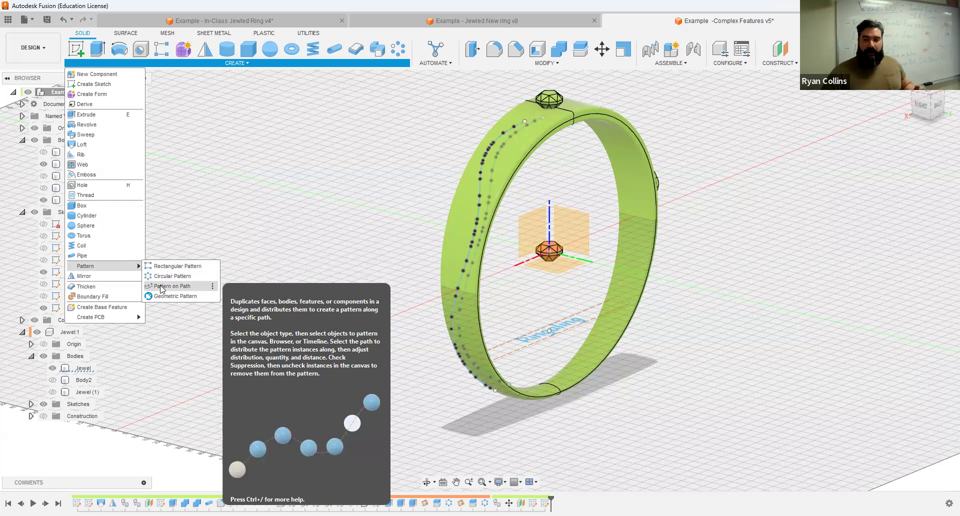
click(161, 286)
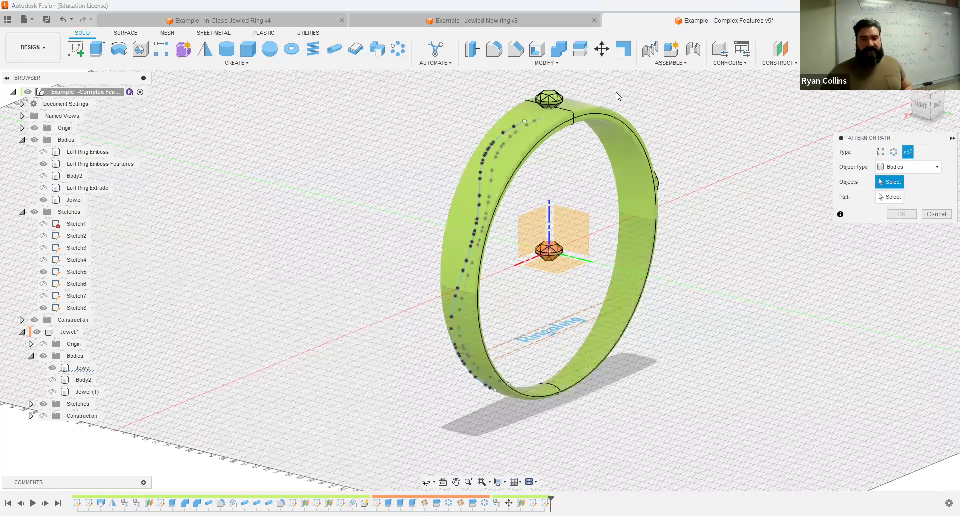
click(554, 99)
click(895, 198)
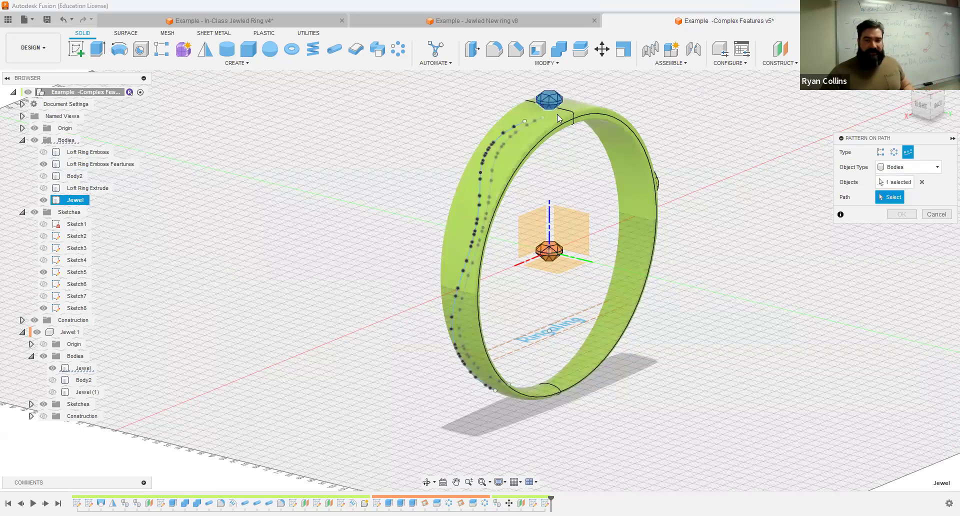
click(508, 130)
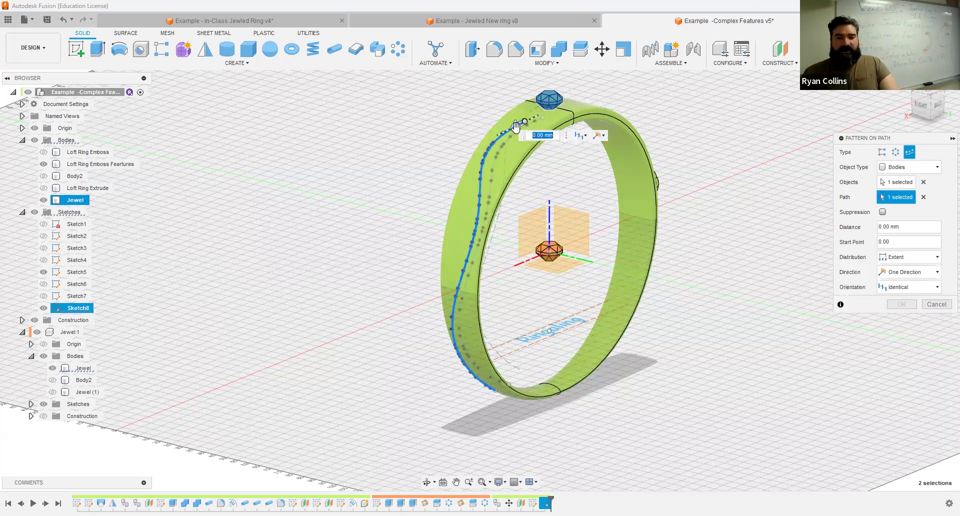
drag(515, 127, 407, 357)
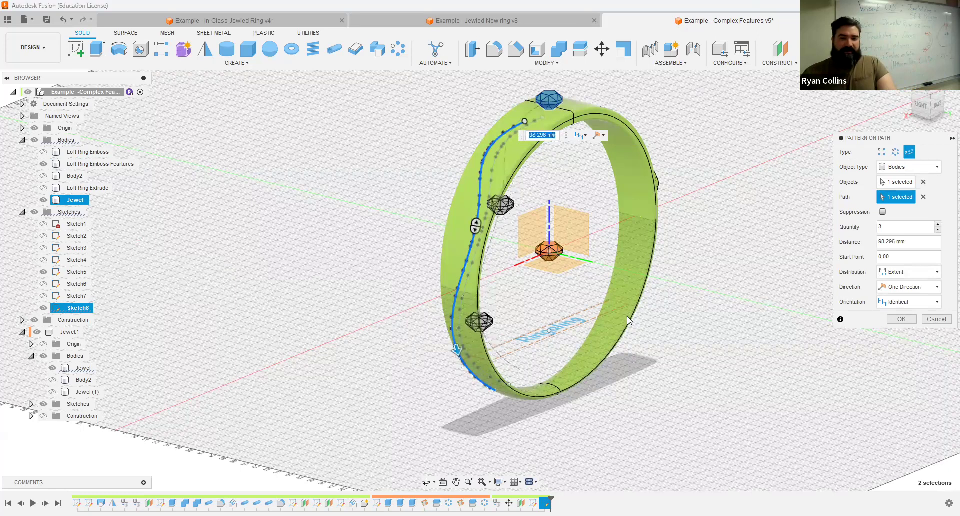
- Set the pattern's orientation to Path Direction and its quantity to 5
mouse_move(591, 304)
shift+middle_down()
mouse_move(561, 300)
mouse_move(581, 301)
shift+middle_up()
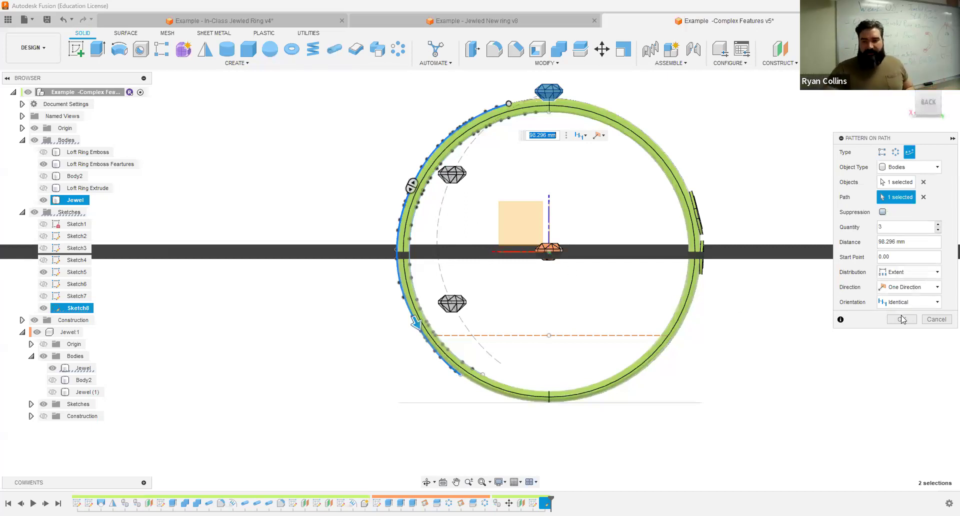
click(915, 300)
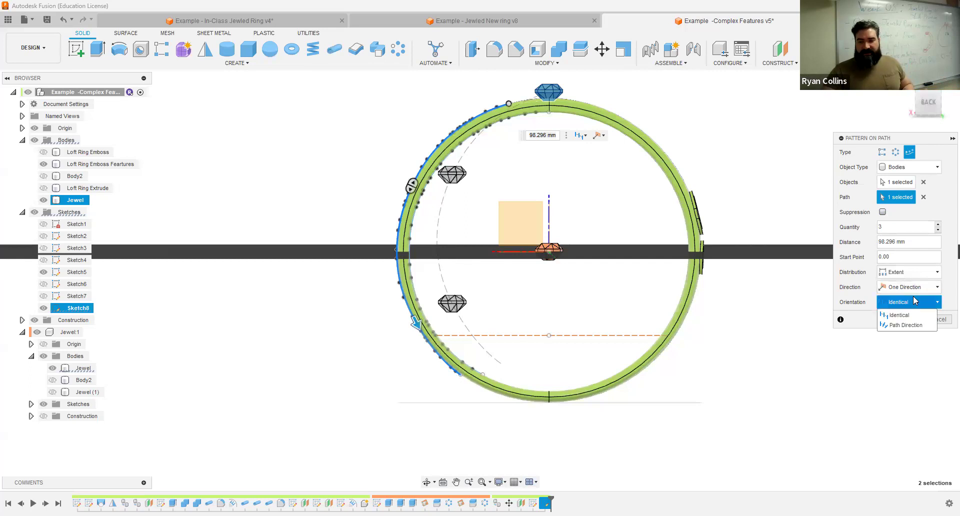
click(906, 325)
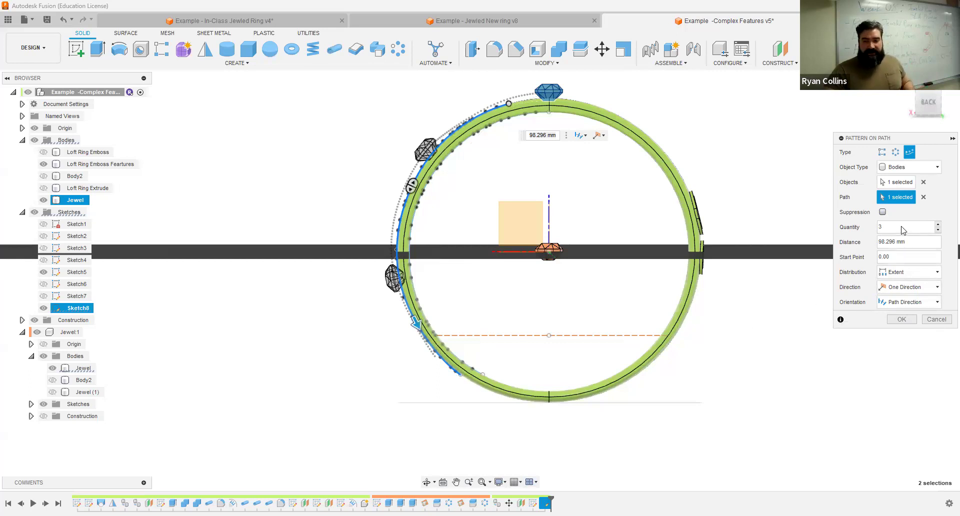
drag(890, 228, 867, 230)
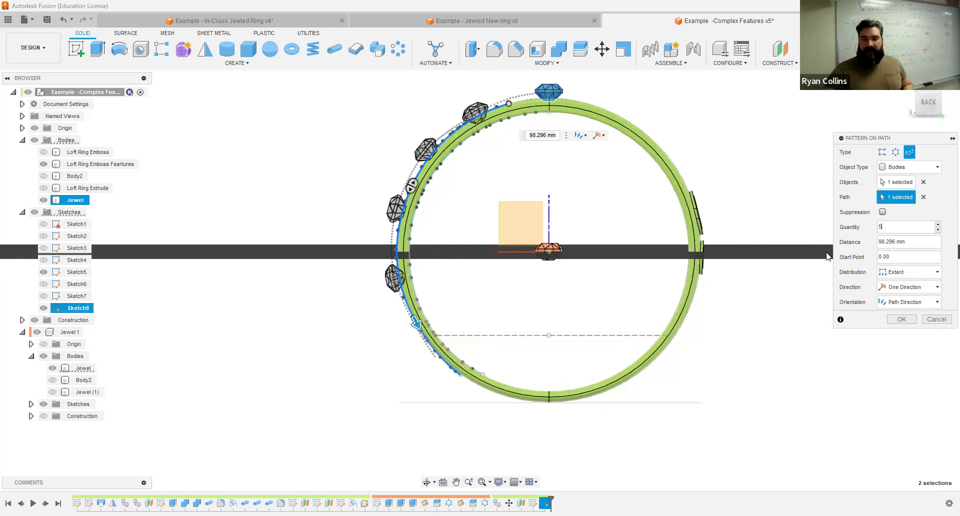
- Try a pattern start point of 5, then set it to 0
click(903, 256)
text(5)
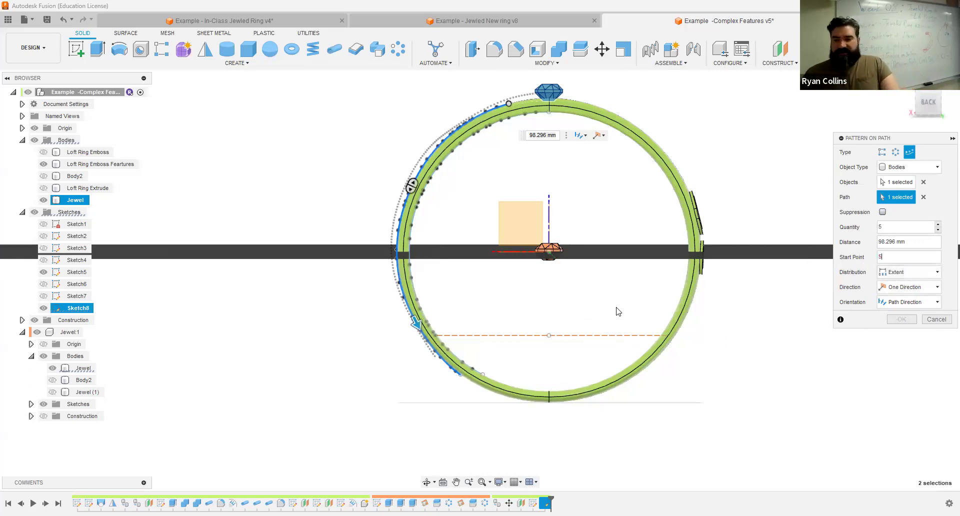
key(BackSpace)
text(0)
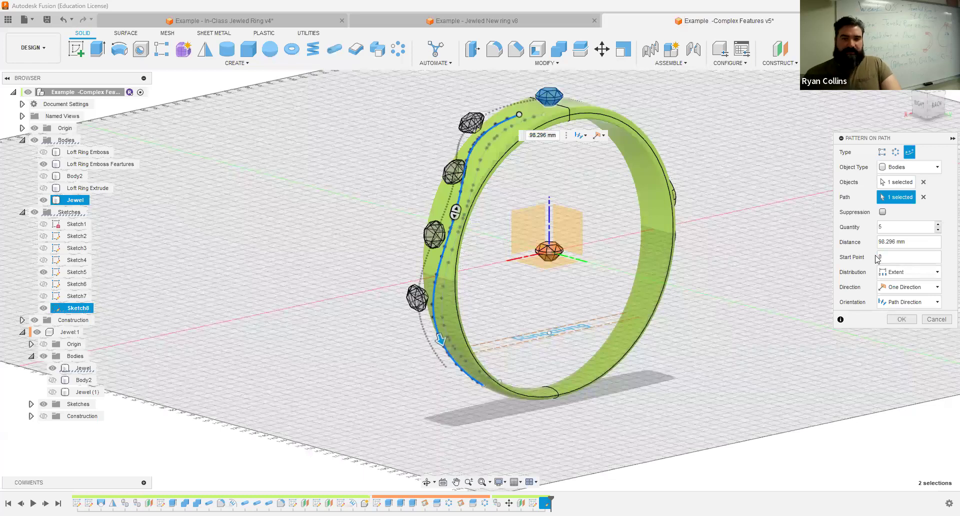
shift+middle_drag(611, 311, 635, 314)
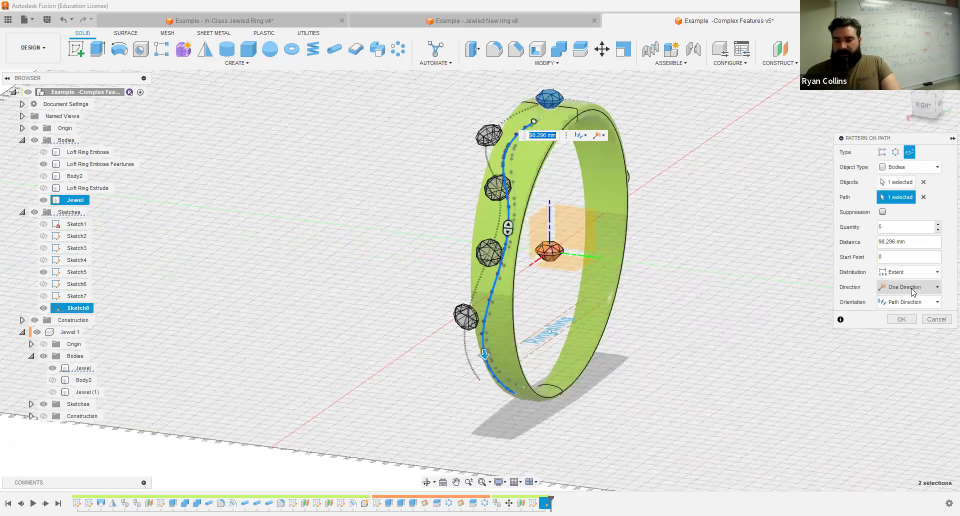
- Try the Symmetric direction for the jewel pattern, then set it back to One Direction
click(913, 292)
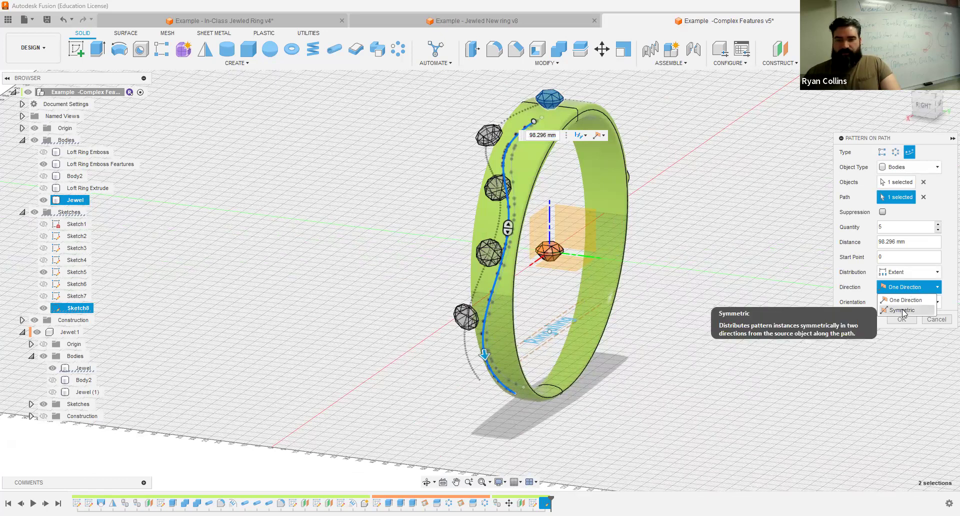
click(902, 311)
click(909, 287)
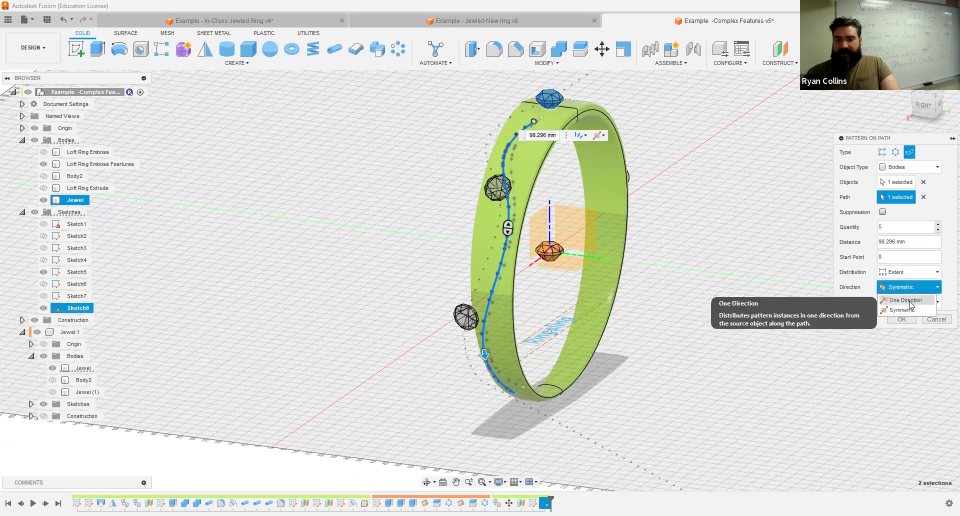
click(906, 300)
shift+middle_drag(681, 297, 681, 320)
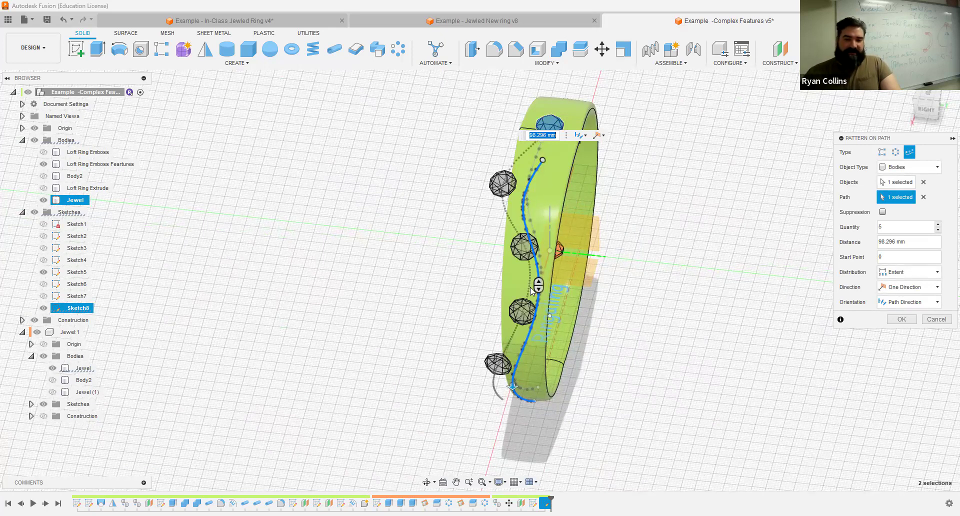
shift+middle_drag(584, 269, 615, 247)
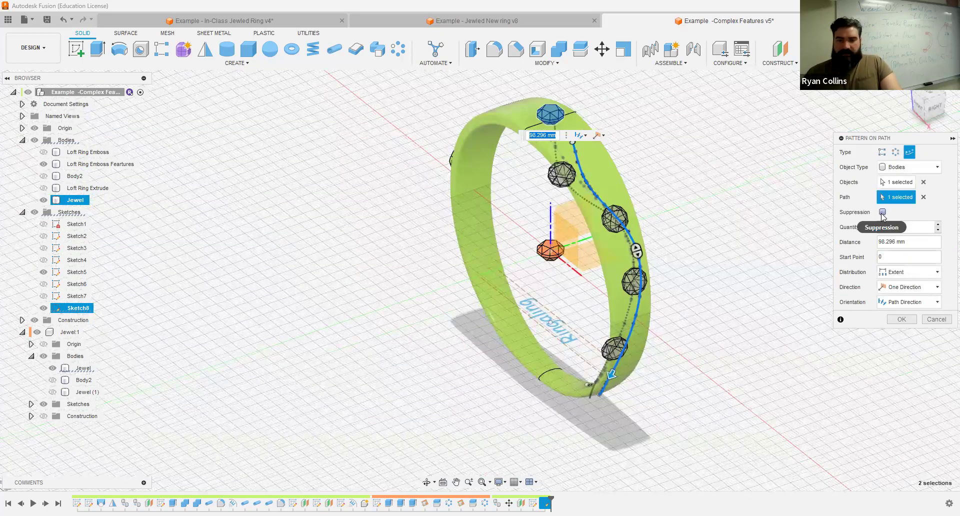
- Compare the Identical and Path Direction orientations of the jewel pattern, then cancel the pattern
click(882, 213)
click(882, 213)
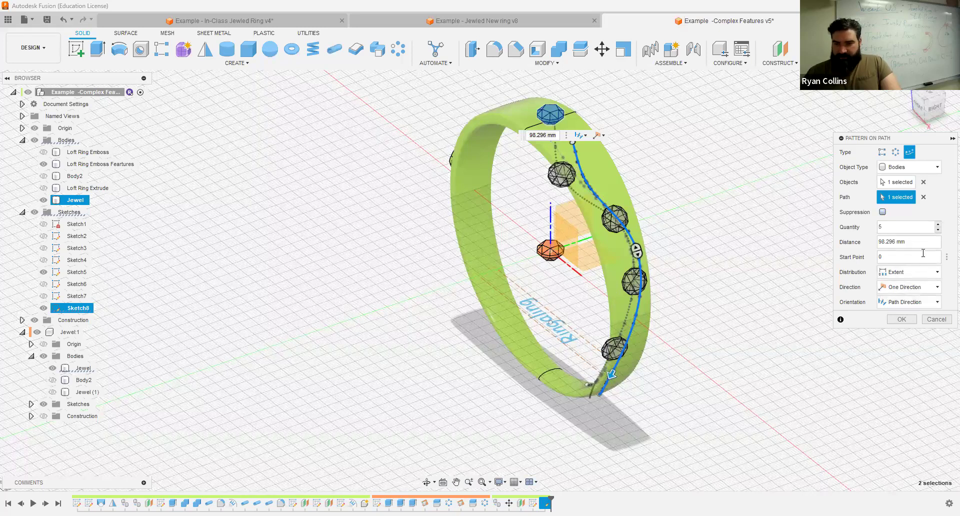
click(911, 274)
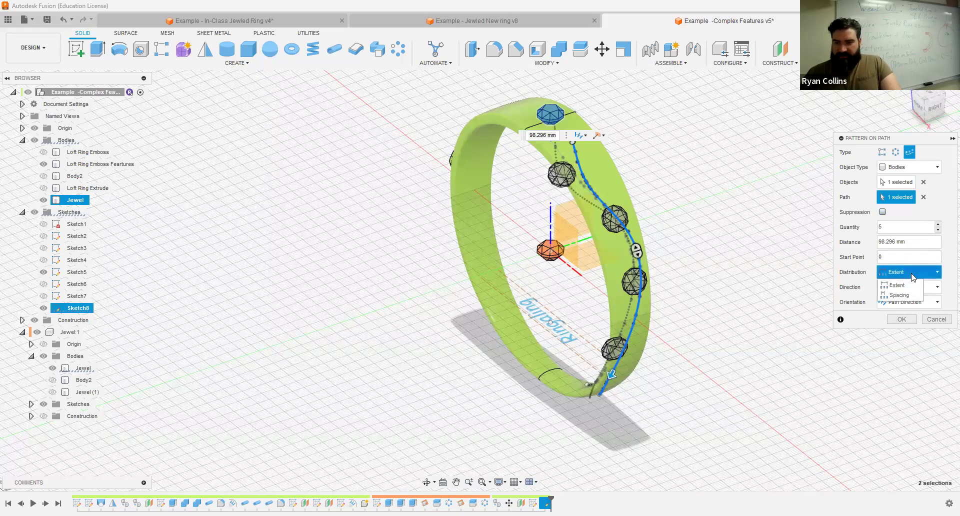
click(862, 258)
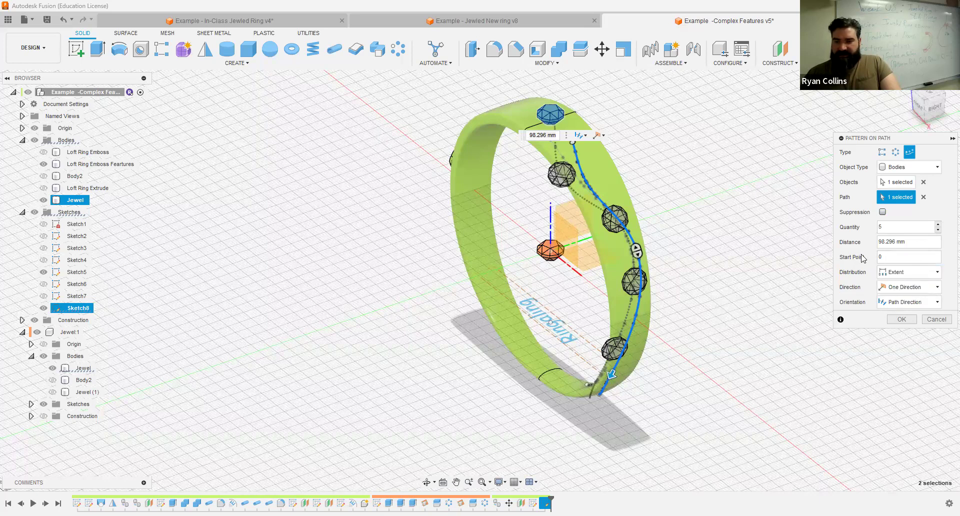
click(905, 302)
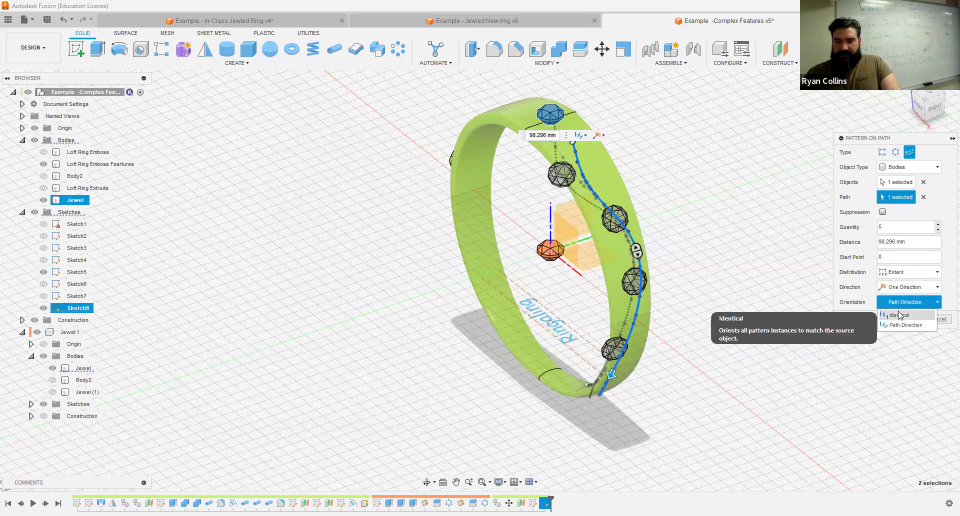
click(900, 315)
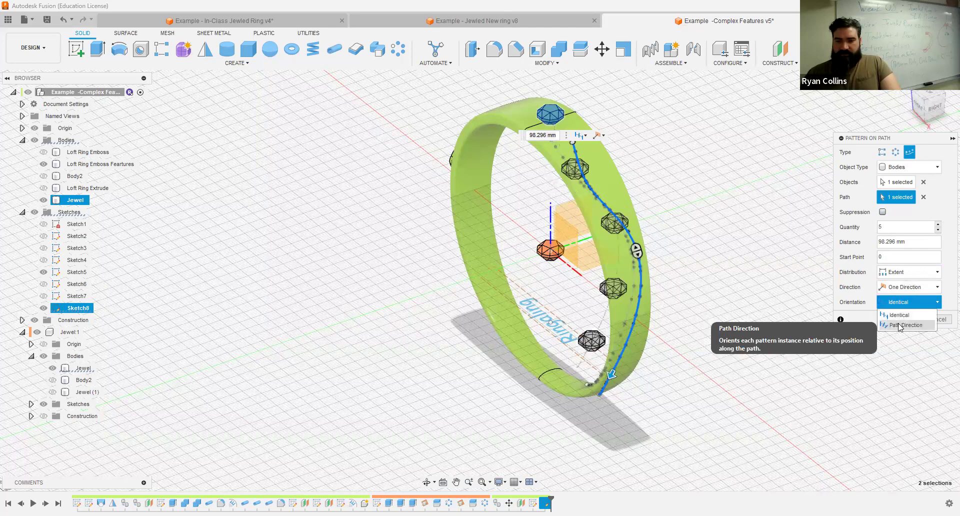
mouse_move(710, 273)
shift+middle_down()
mouse_move(725, 273)
mouse_move(721, 219)
mouse_move(705, 260)
mouse_move(705, 275)
mouse_move(725, 285)
mouse_move(714, 290)
mouse_move(838, 186)
mouse_move(838, 210)
mouse_move(810, 217)
mouse_move(718, 286)
shift+middle_up()
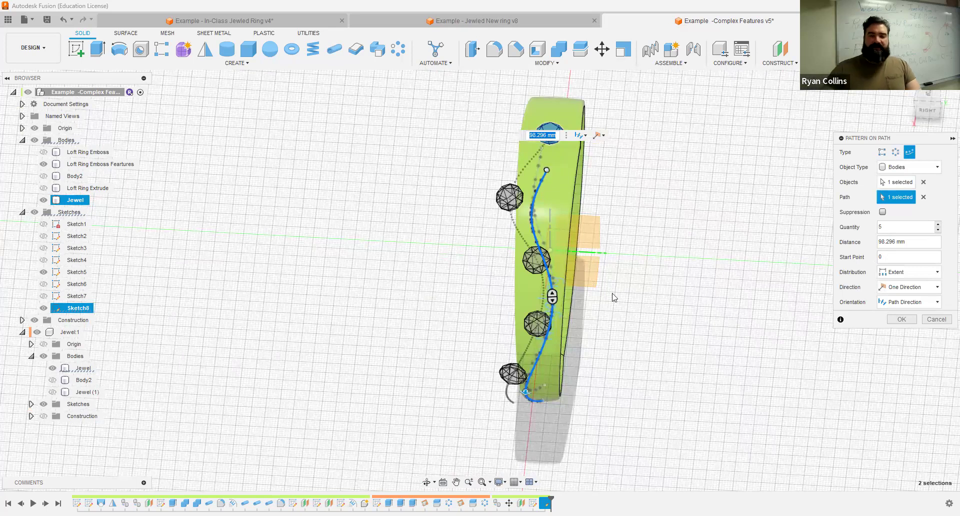
click(936, 319)
- Start a move of the Jewel body on the ring, hide the Jewel:1 component, and place the move pivot at the origin
shift+middle_drag(660, 296, 403, 103)
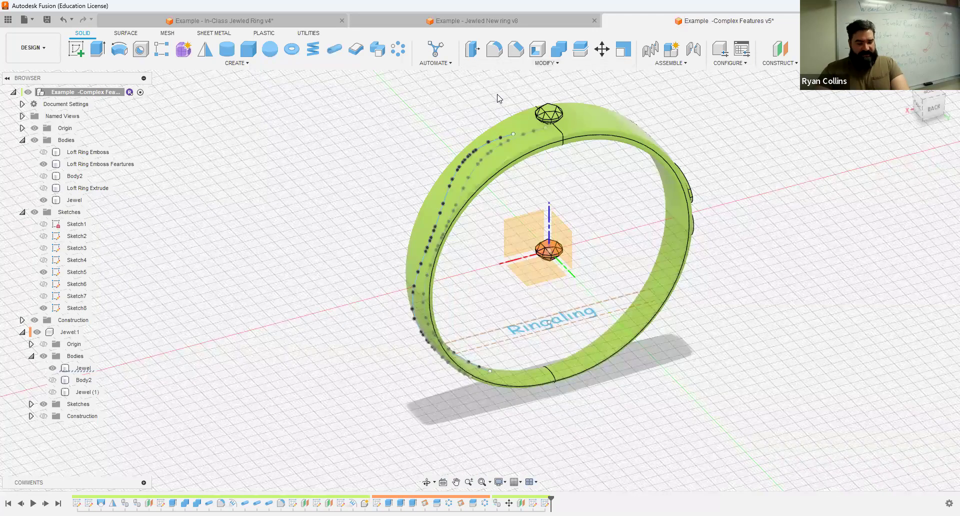
key(m)
click(558, 110)
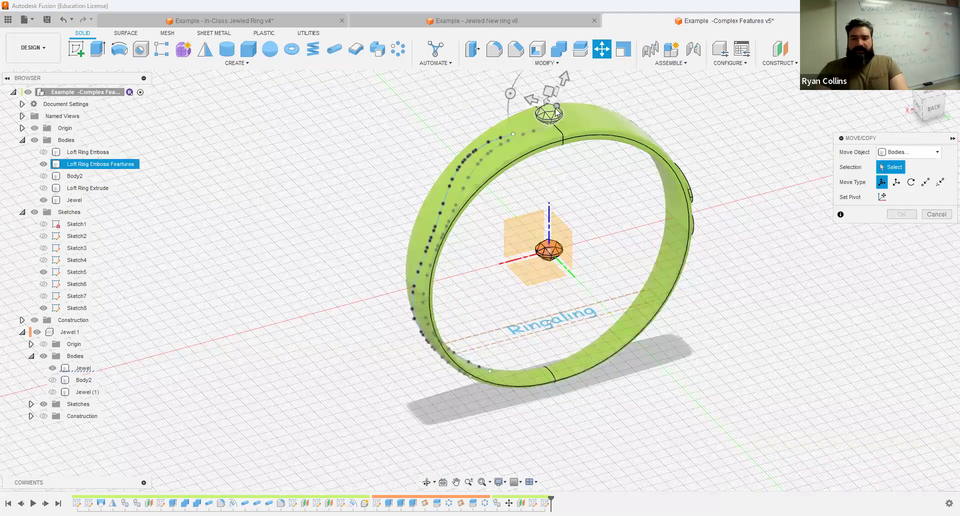
click(589, 103)
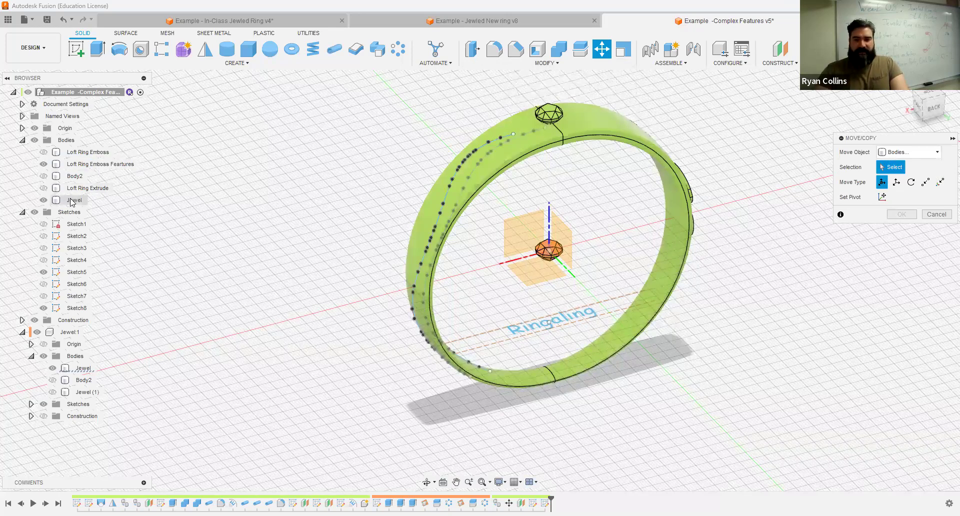
click(73, 200)
click(882, 197)
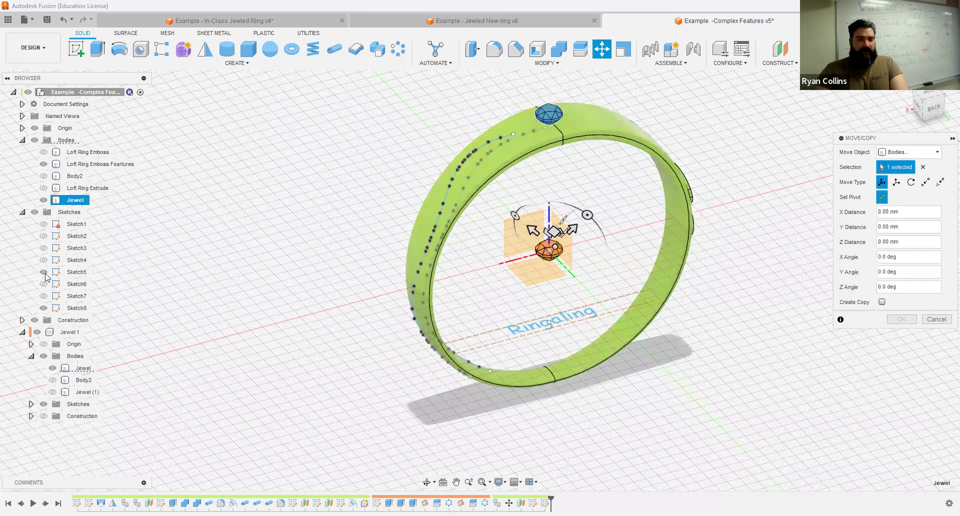
click(38, 333)
click(548, 253)
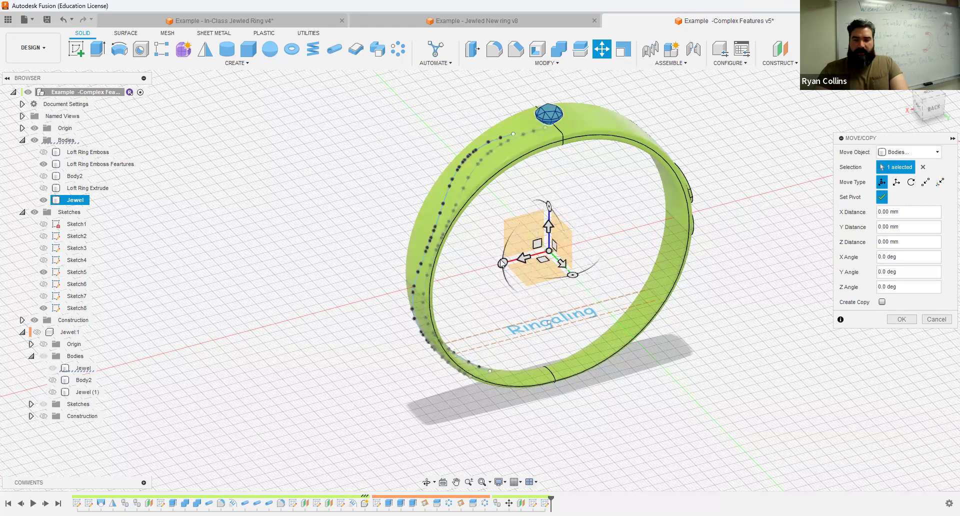
- Confirm the pivot and rotate the Jewel body 15 degrees about the Y axis, toward the start of the projected spline
mouse_move(502, 262)
mouse_down()
mouse_move(500, 254)
mouse_move(497, 262)
mouse_up()
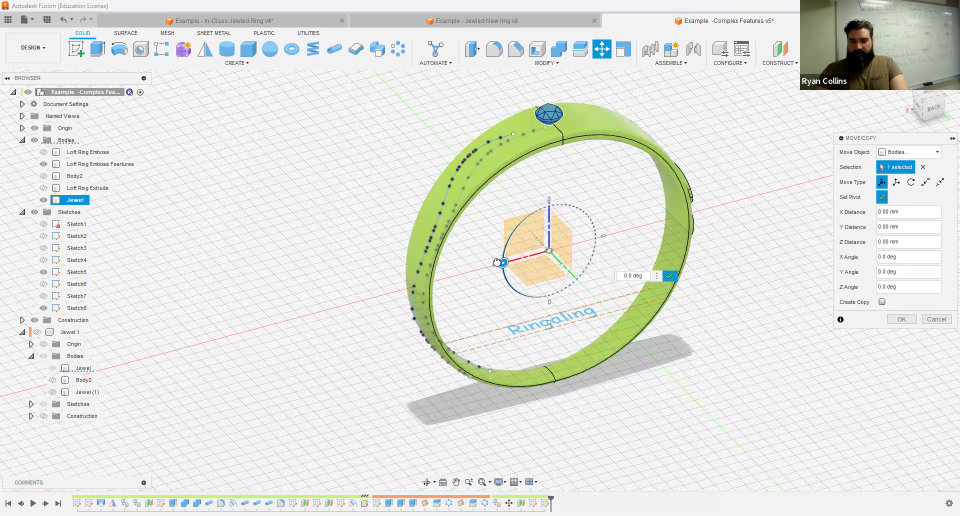
click(881, 197)
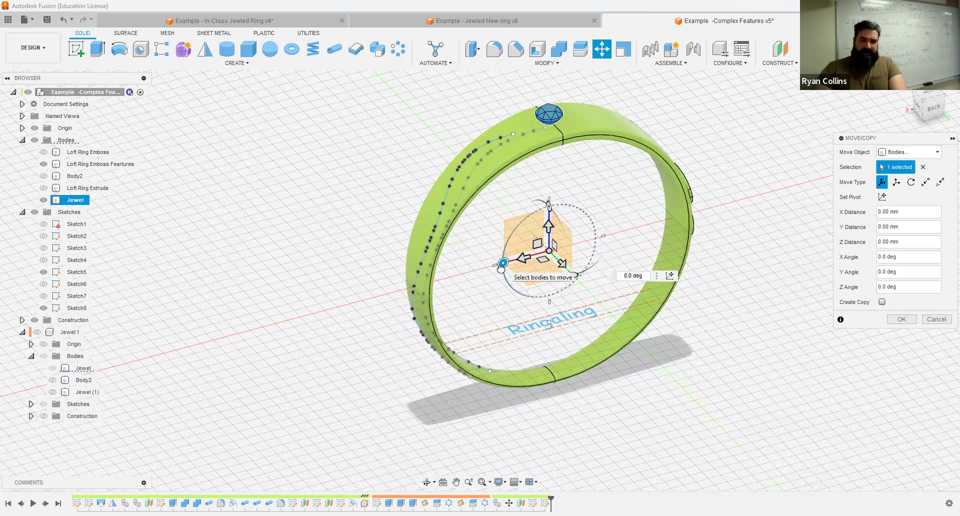
drag(497, 276, 496, 281)
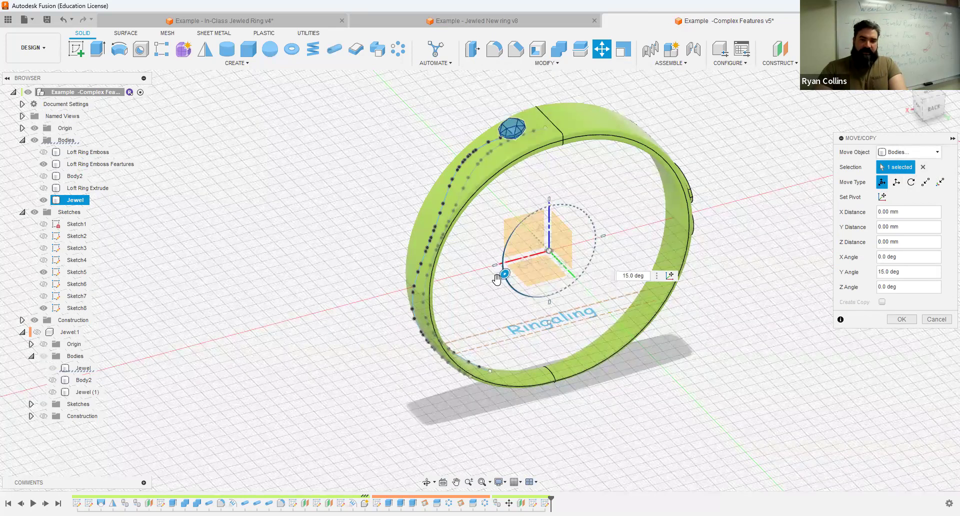
click(895, 319)
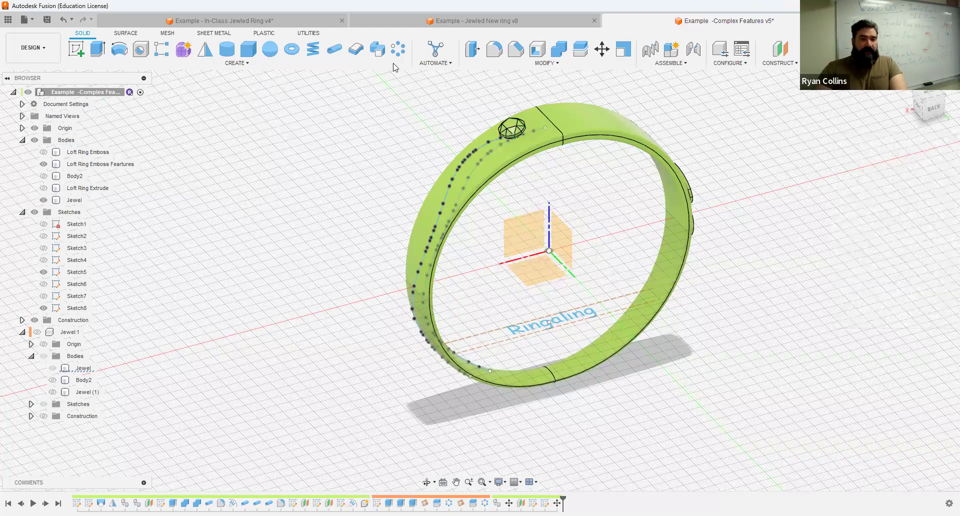
- Start a path pattern of bodies with the Jewel body as the object and the projected spline on the ring as the path
click(400, 51)
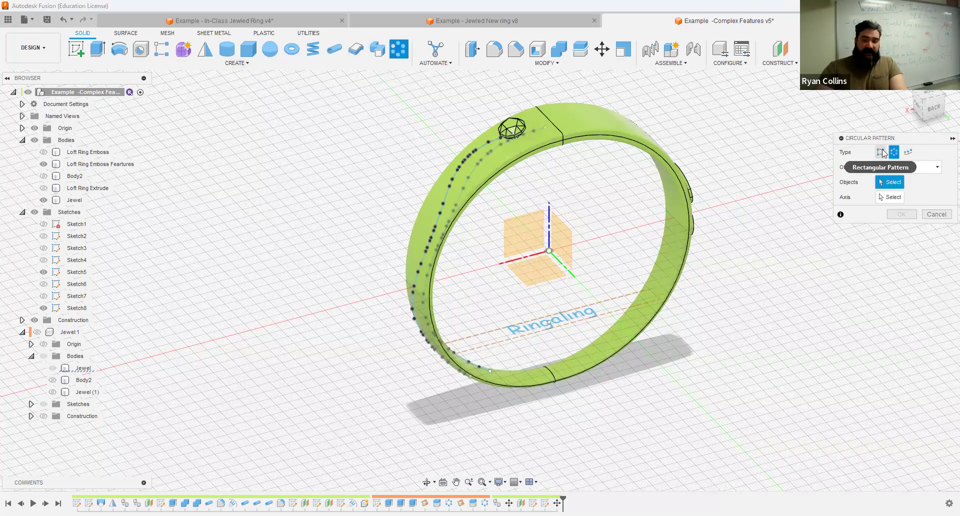
click(909, 152)
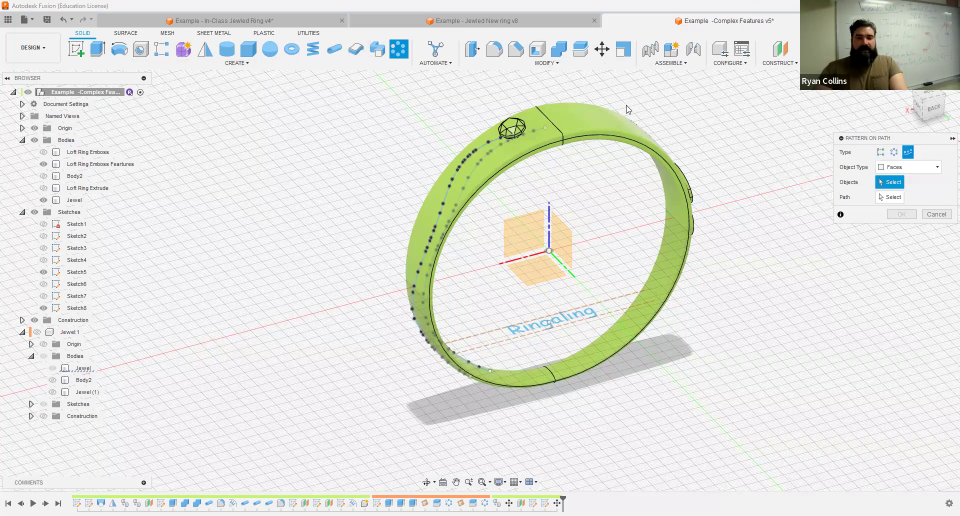
click(905, 165)
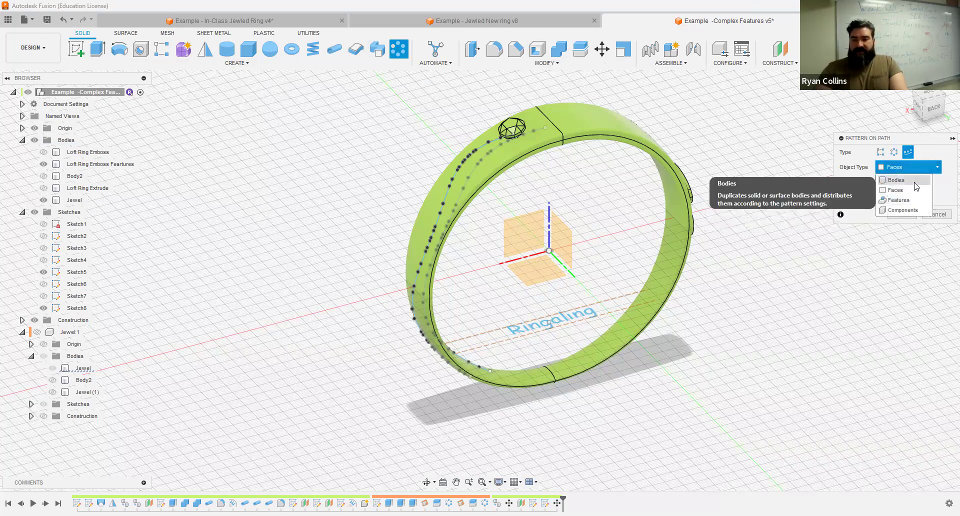
click(915, 183)
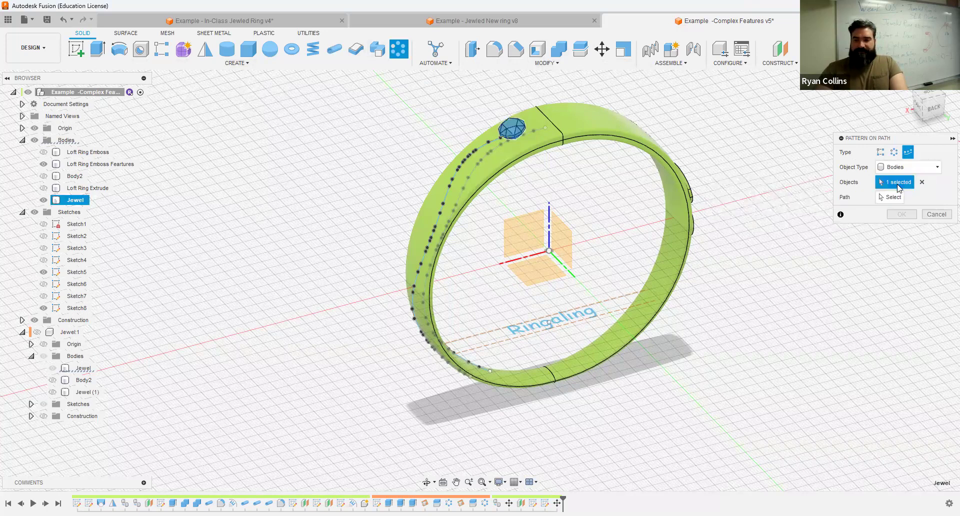
click(895, 198)
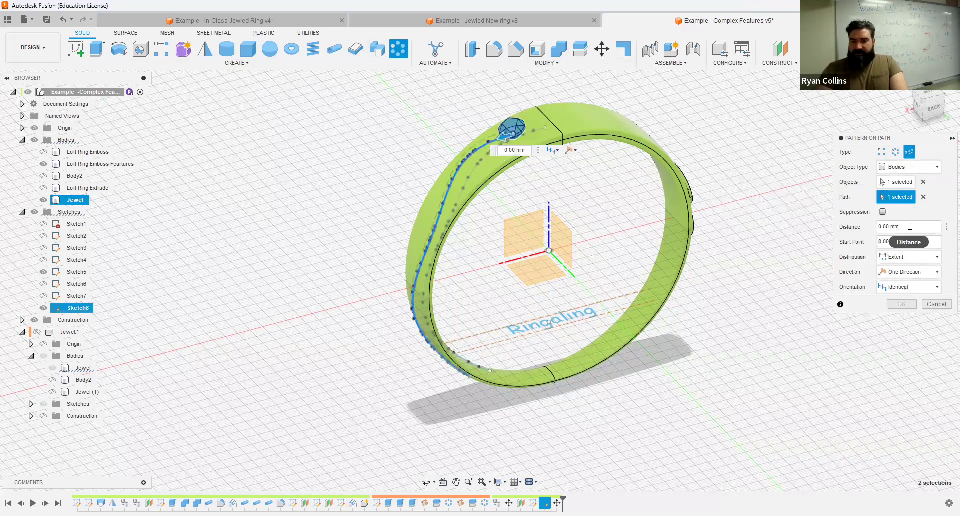
- Pattern the jewel along the spline with Path Direction orientation, a quantity of 5 and a distance of about 95.4 mm
click(908, 287)
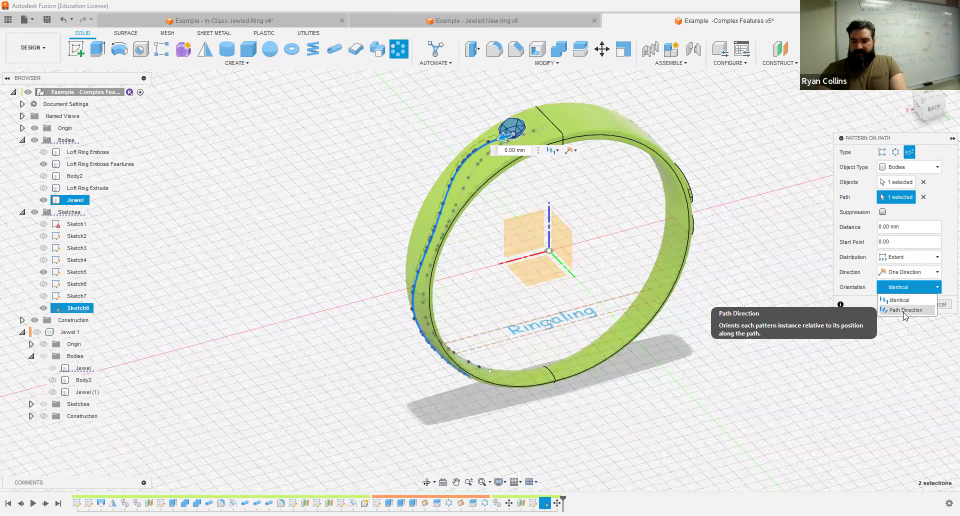
click(904, 311)
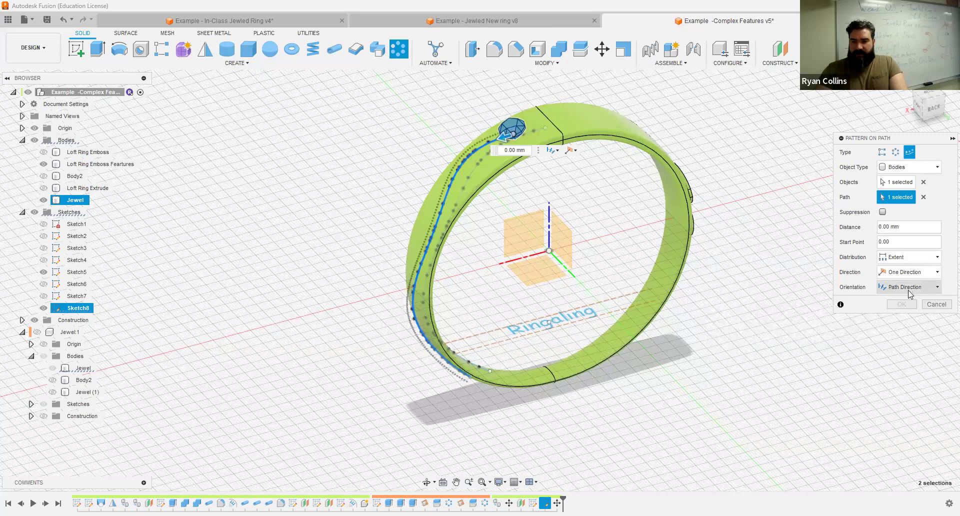
drag(506, 135, 438, 239)
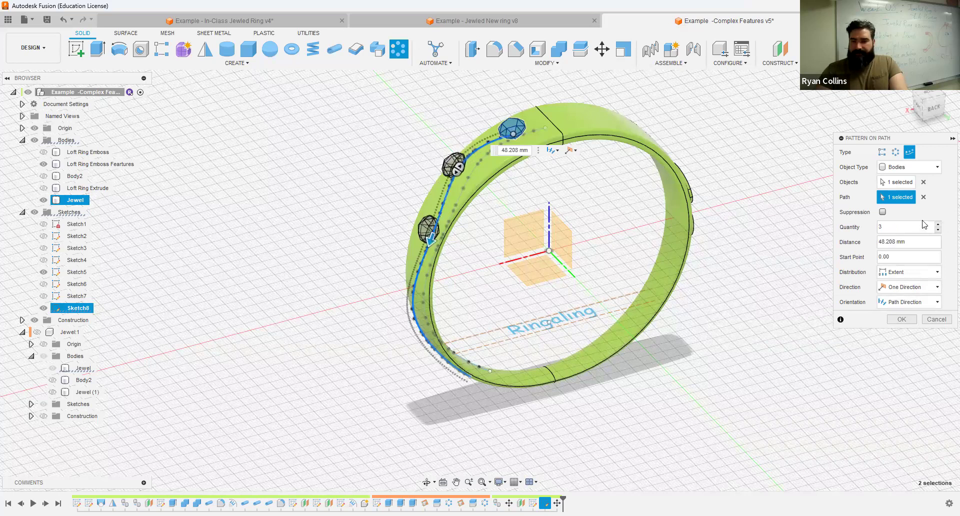
double_click(890, 226)
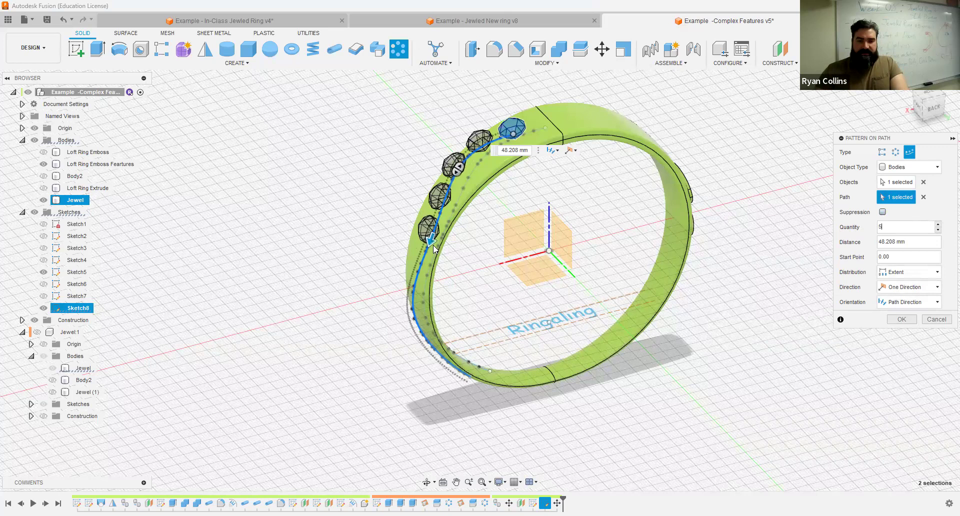
drag(433, 249, 409, 334)
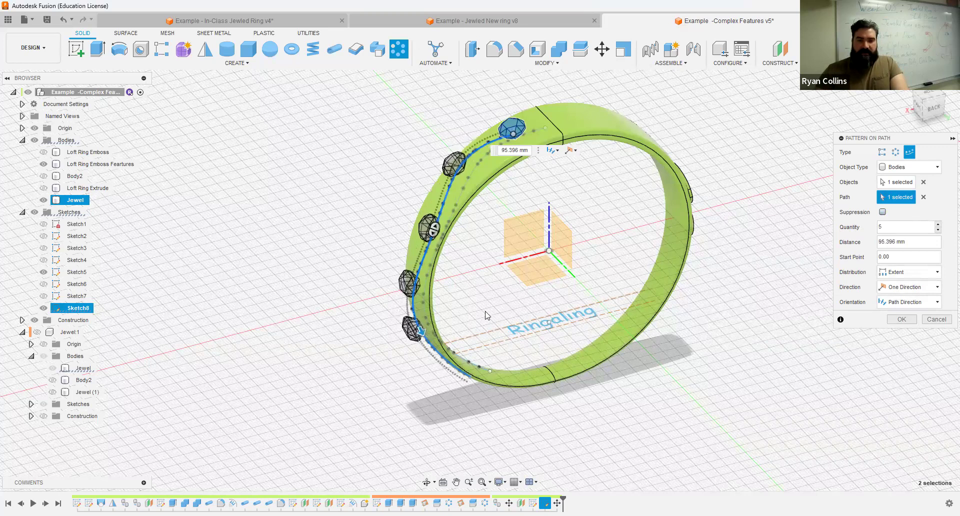
shift+middle_drag(486, 294, 536, 291)
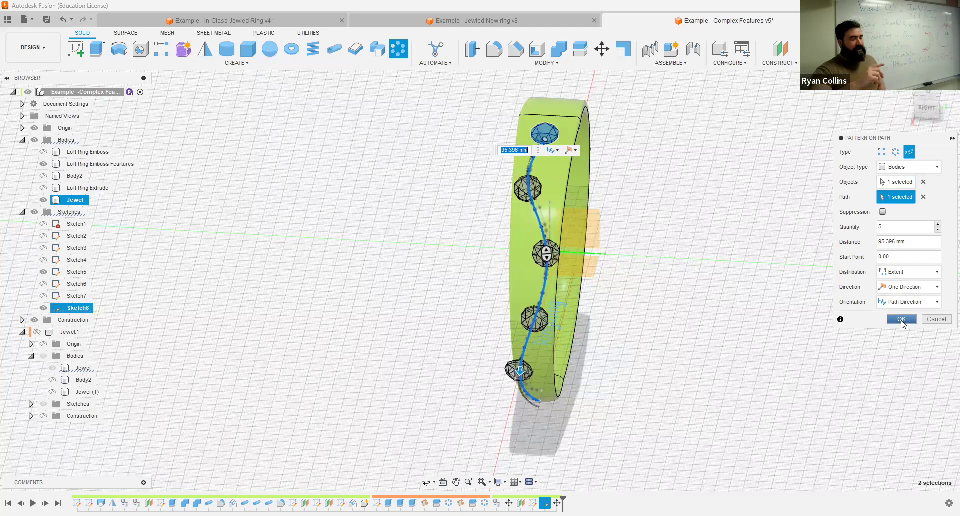
click(902, 322)
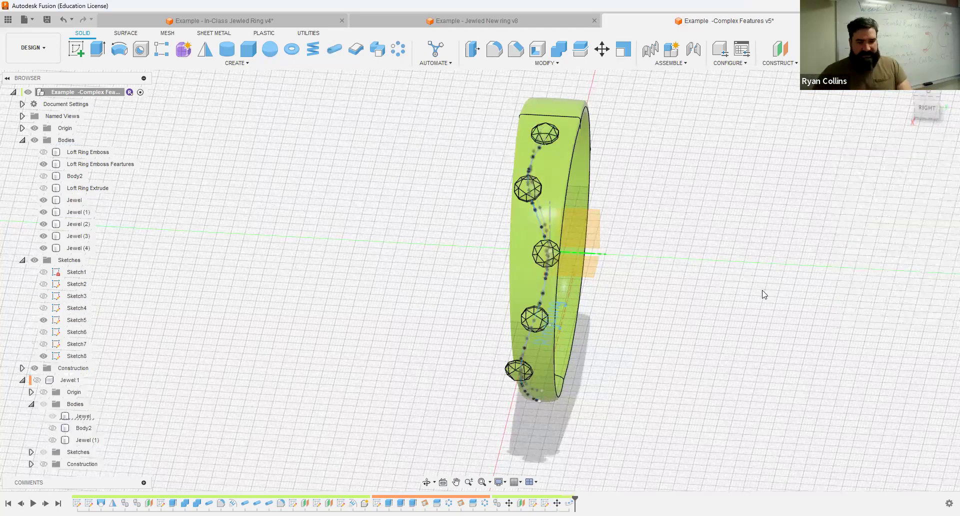
- Save the design with the version description "Jewel Pattern on Path"
shift+middle_drag(698, 302, 755, 294)
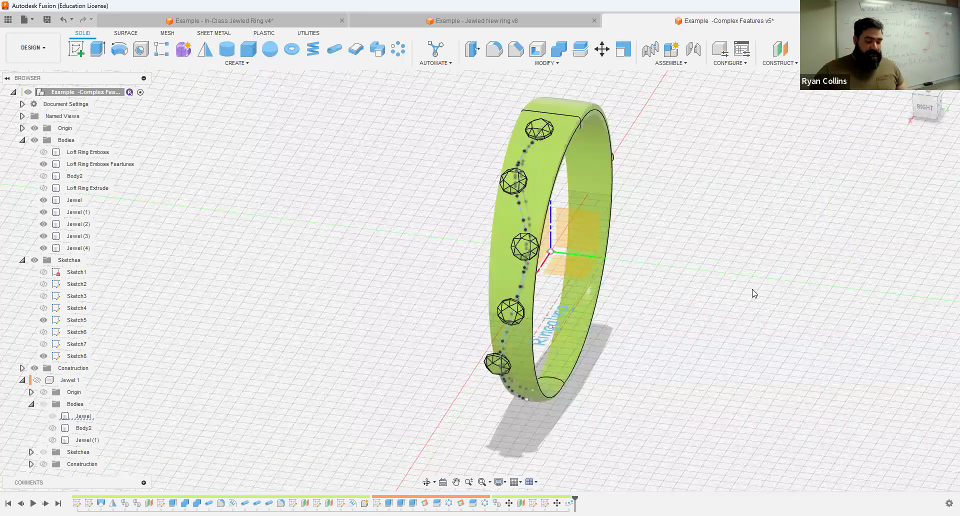
key(ctrl+s)
text(Jewel)
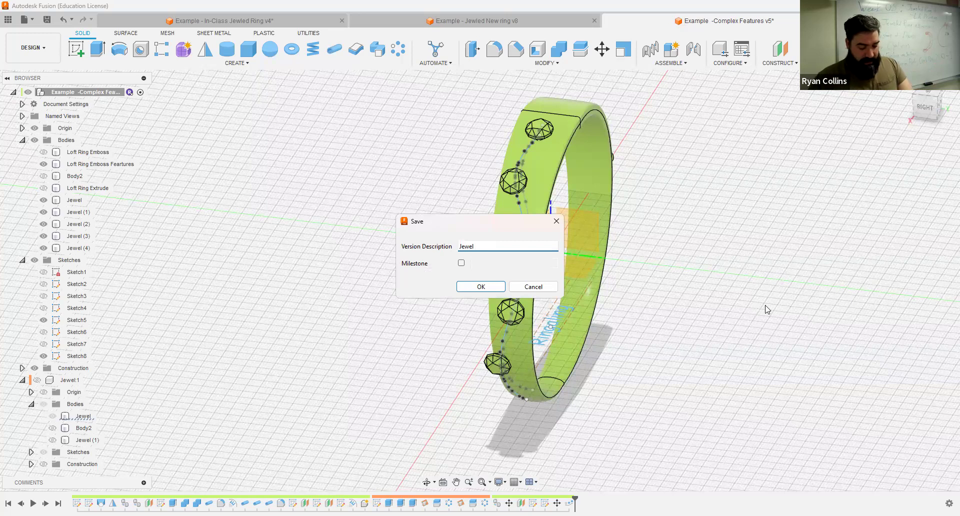
text( Pattern on Path)
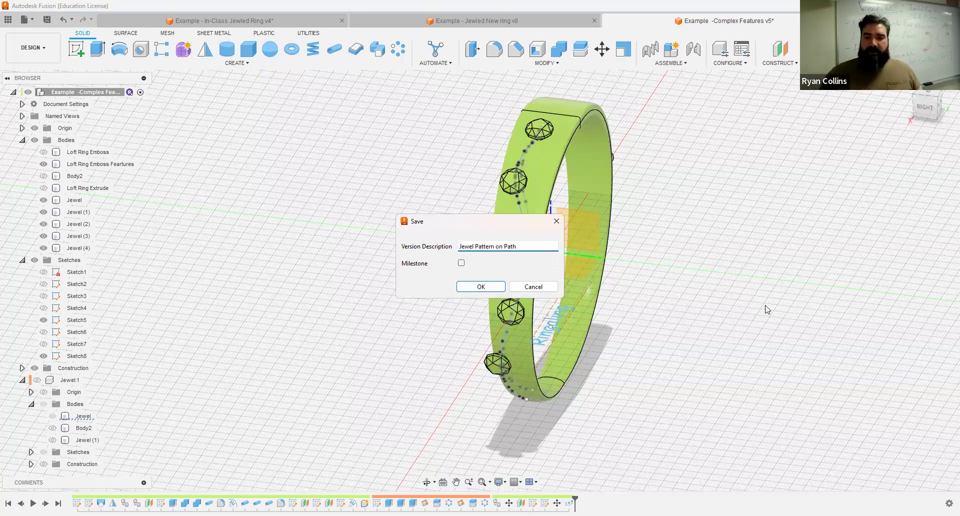
key(Return)
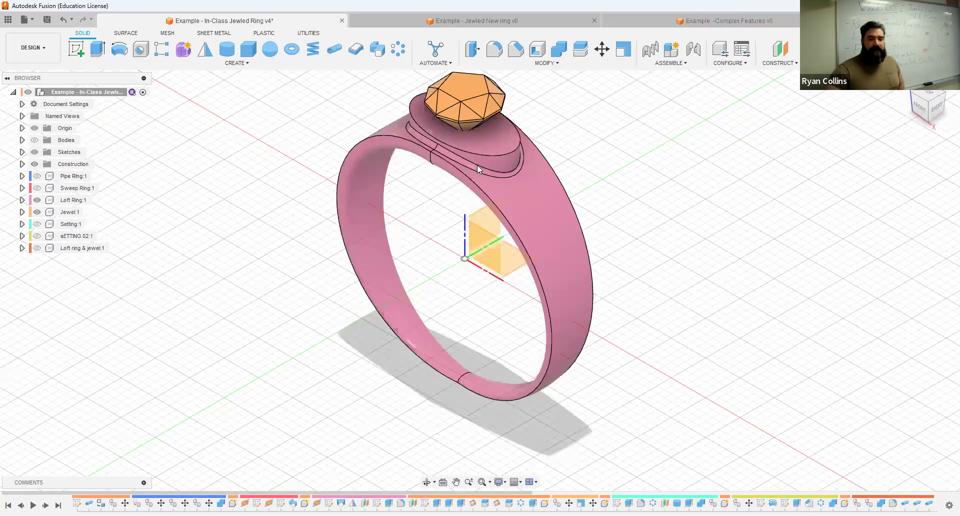
- Look over the jewel setting in the Jewled New ring design, then return to the Complex Features design and view its patterned jewels
click(437, 25)
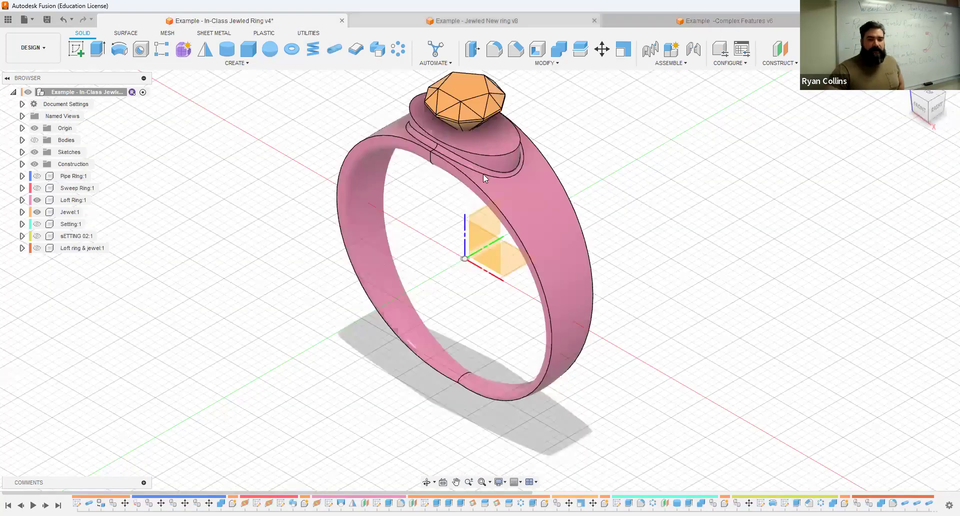
scroll(431, 179, up, 6)
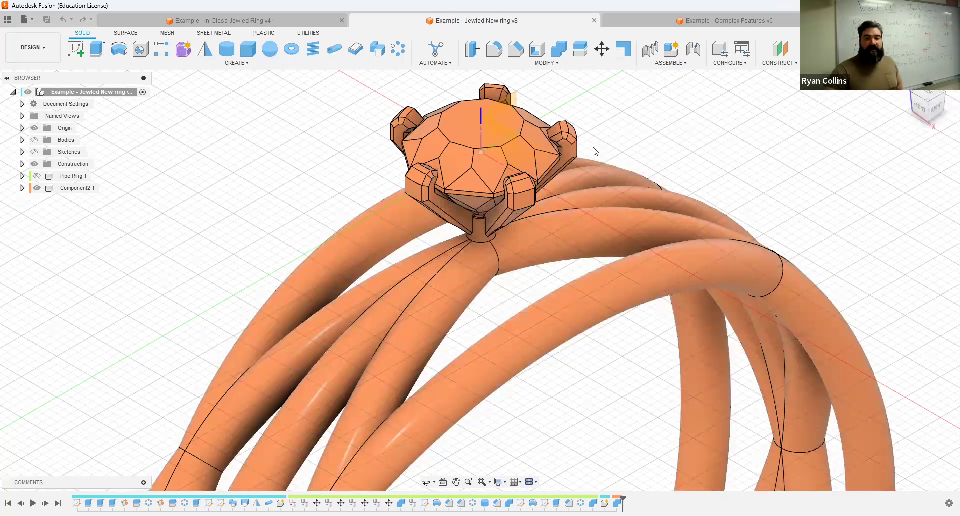
click(713, 22)
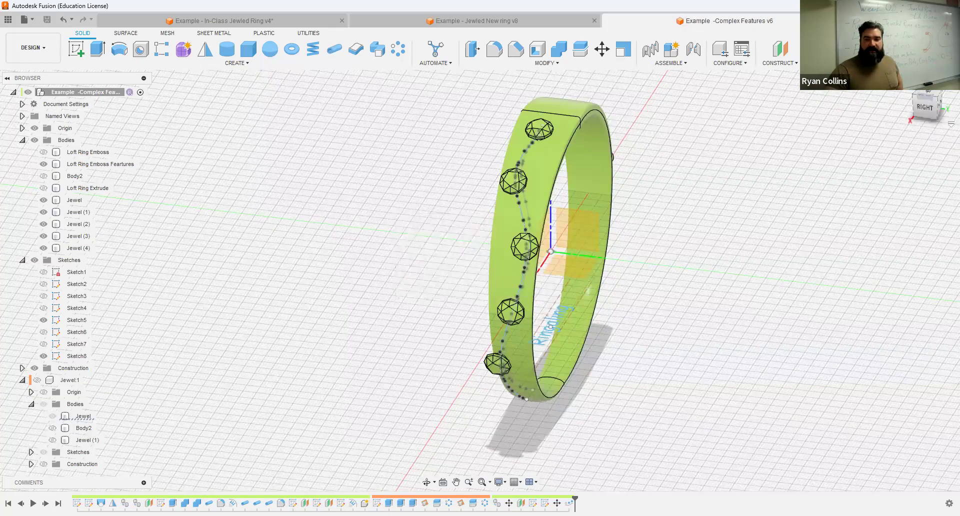
shift+middle_drag(299, 223, 285, 229)
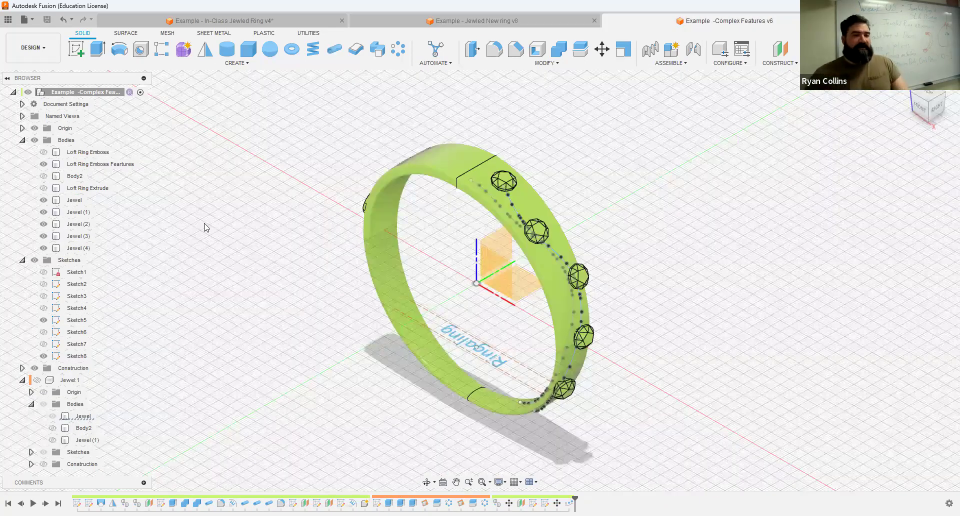